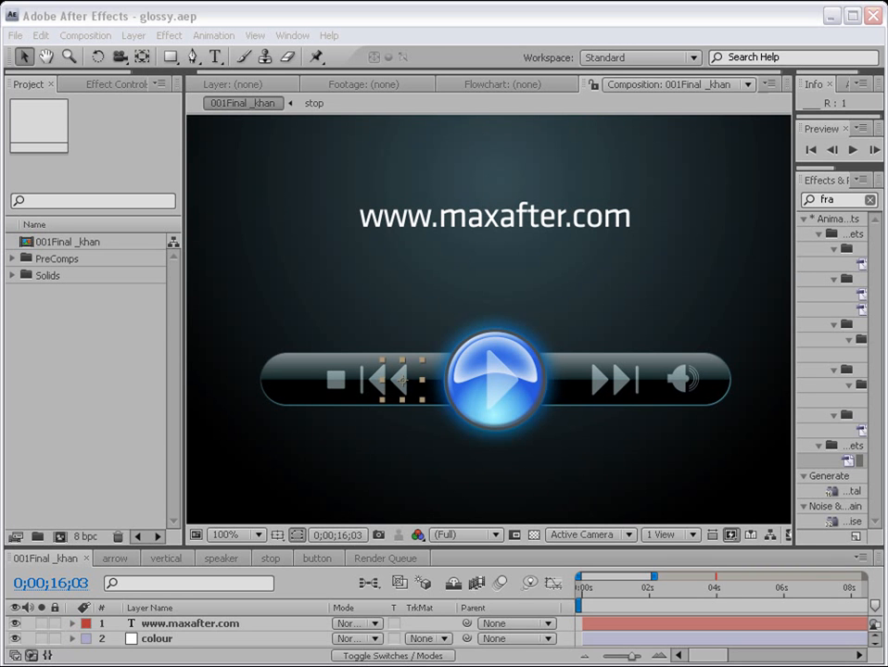
Step: Enlarge the timeline and project panels and zoom the composition view out to 50%
click(758, 356)
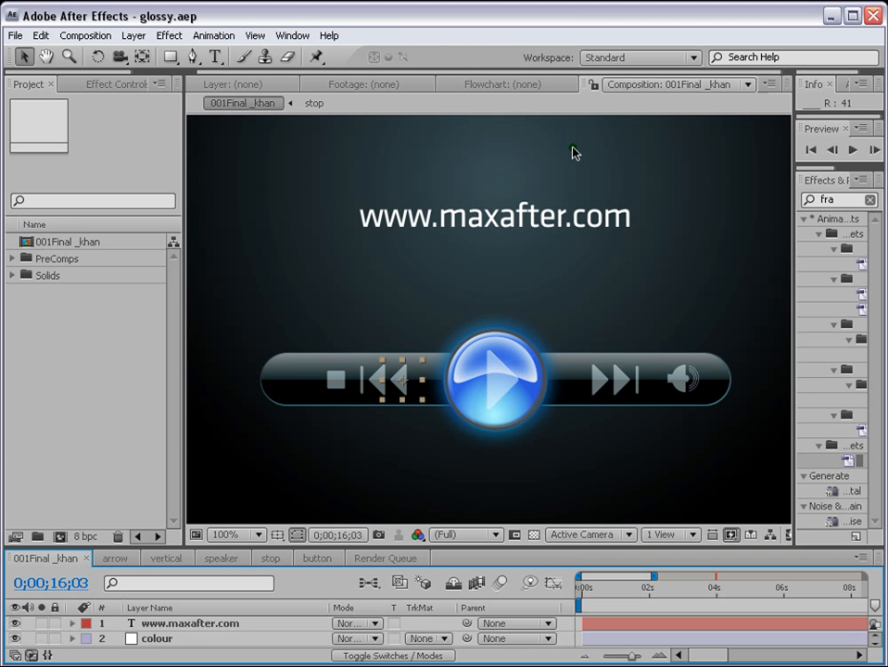
drag(414, 548, 415, 452)
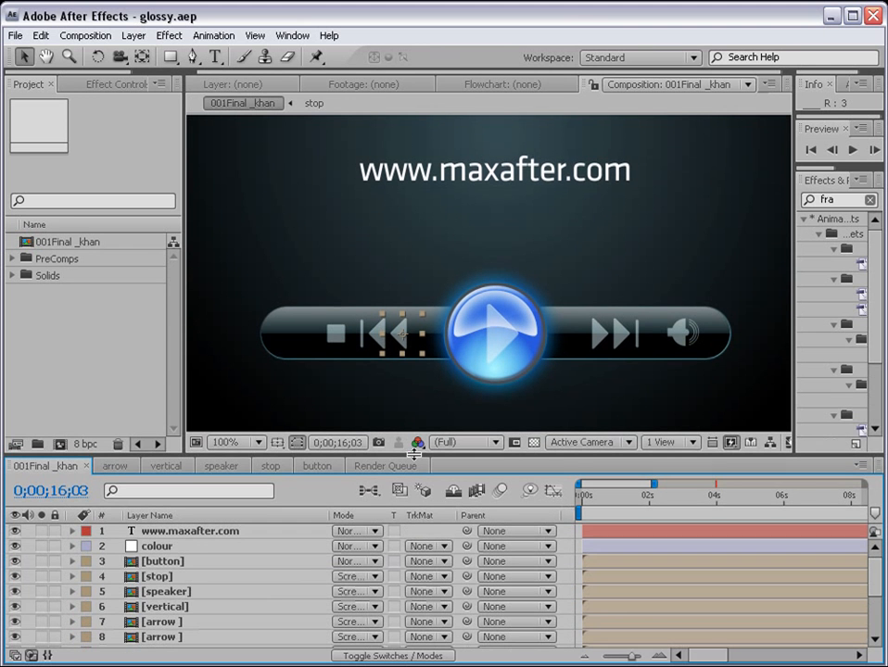
key(comma)
drag(198, 331, 300, 334)
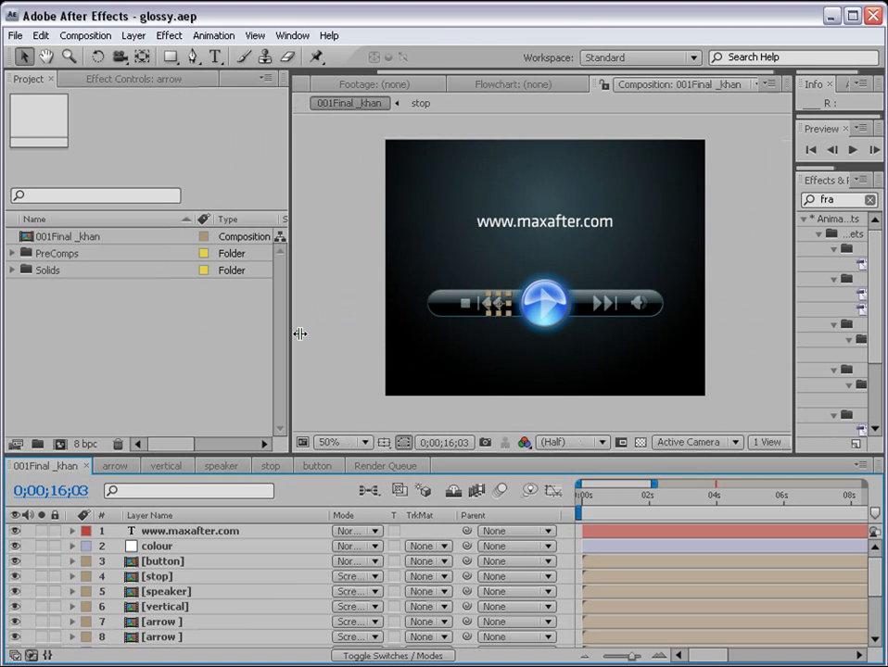
Step: Create a new square-pixel composition 720 px wide and 576 px high, with the aspect ratio locked to 5:4
click(85, 35)
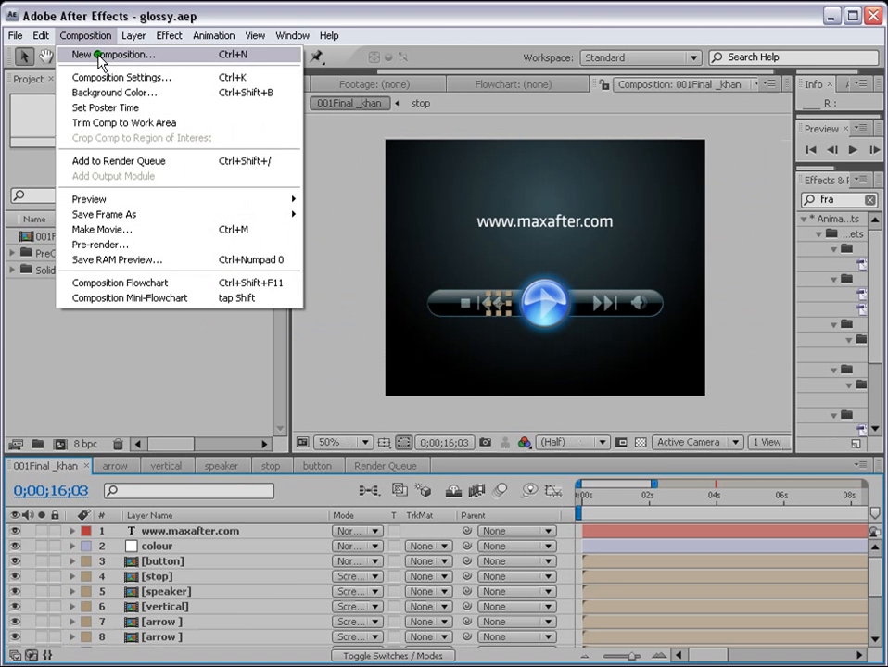
click(99, 55)
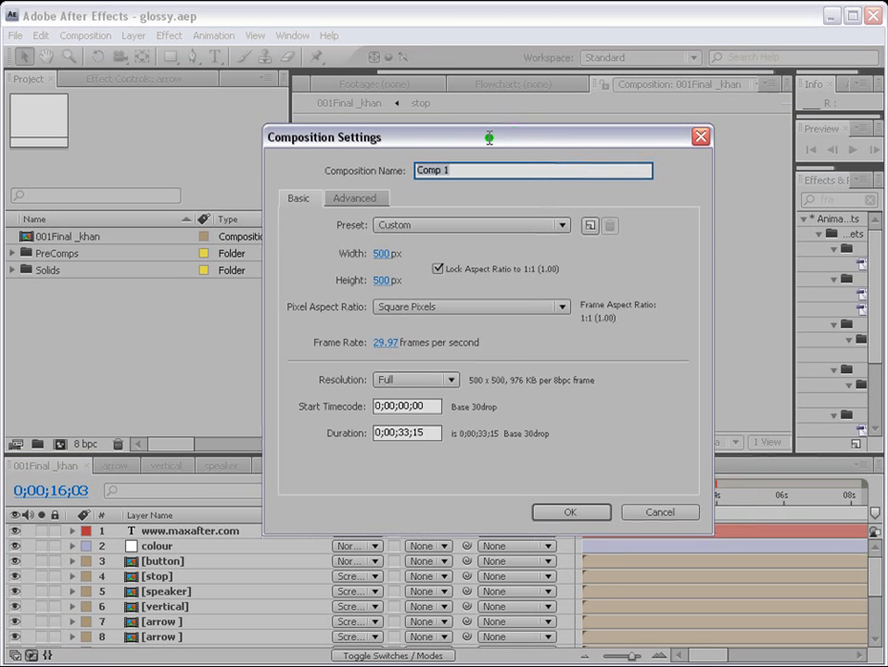
click(437, 269)
click(398, 254)
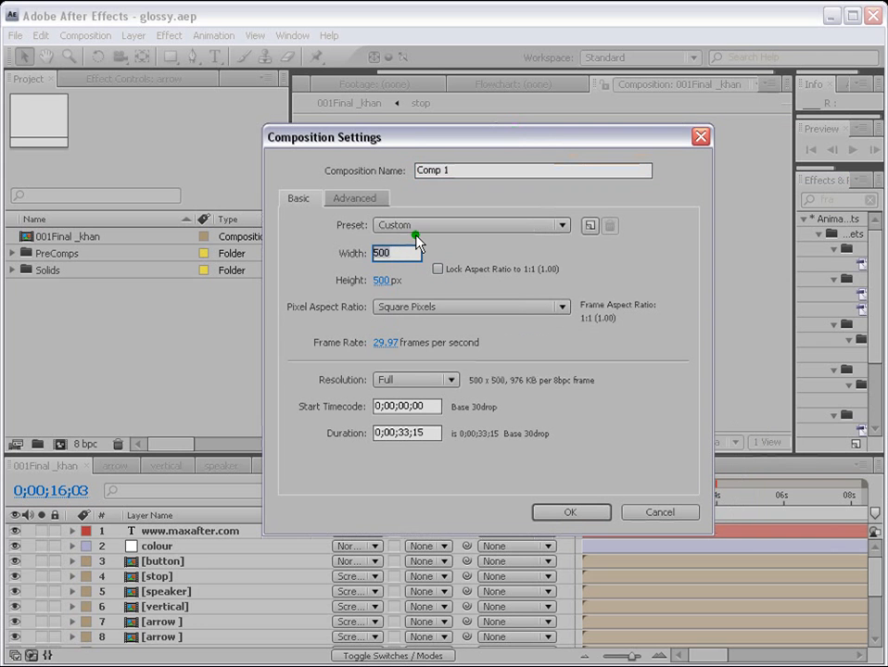
text(720)
click(388, 278)
text(576)
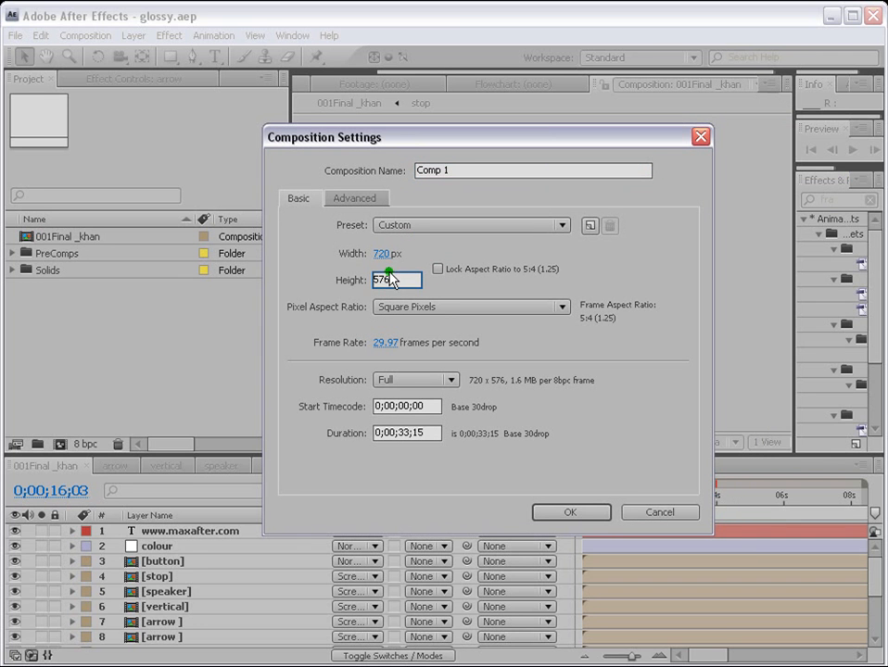
click(437, 269)
click(585, 513)
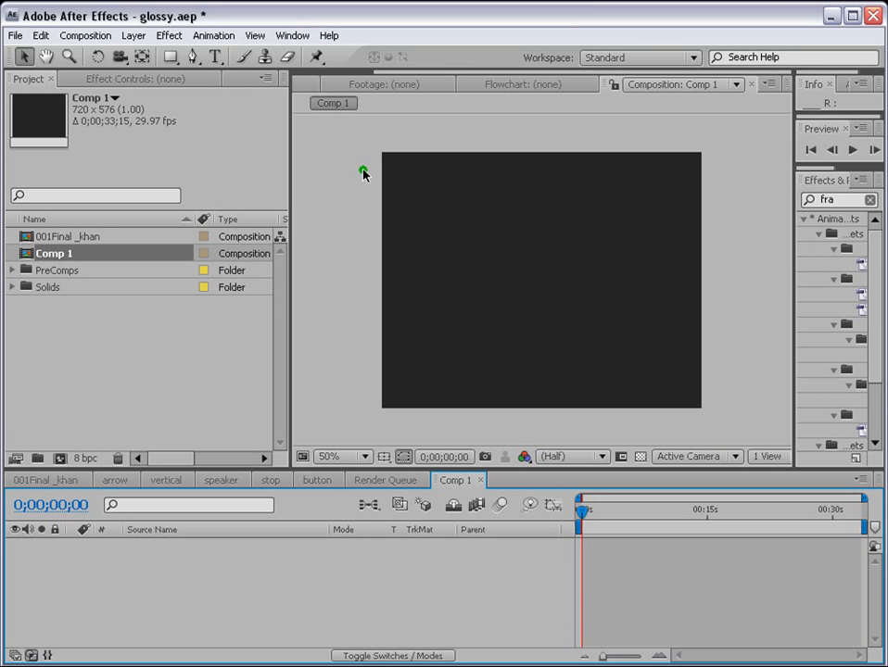
Step: Add a black (000000) solid layer named tube at composition size
click(133, 35)
mouse_move(130, 56)
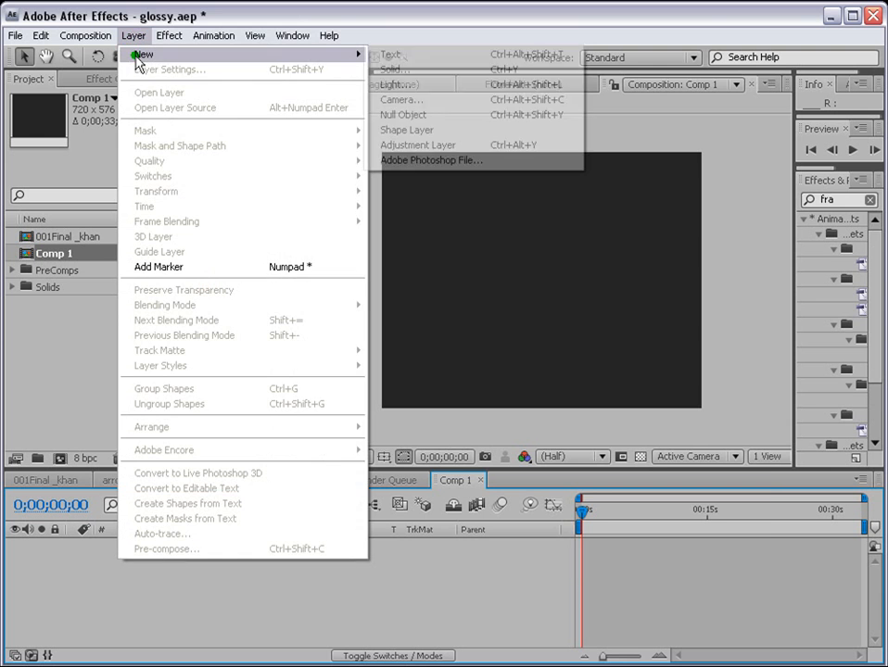
click(429, 71)
click(572, 505)
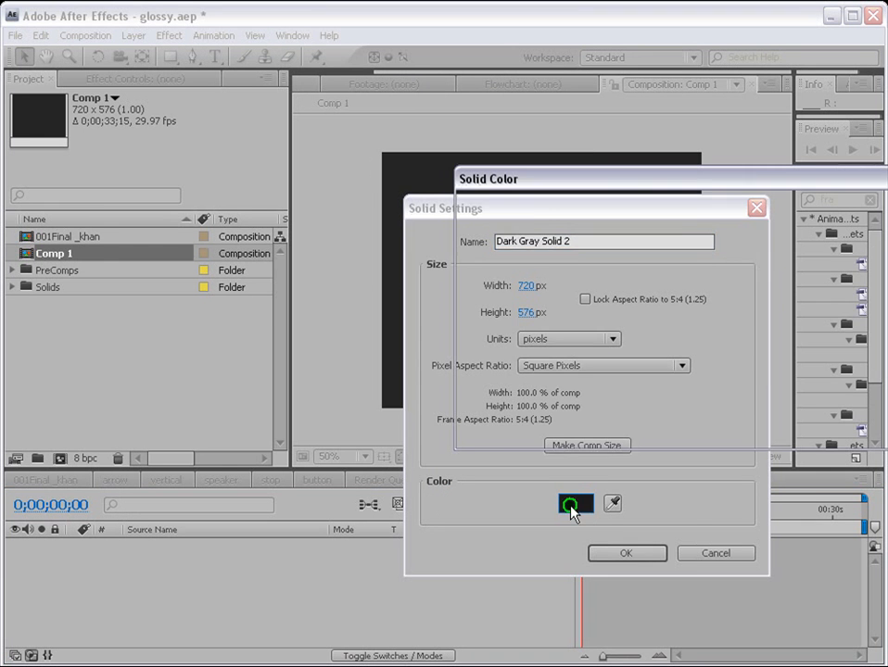
drag(559, 435, 441, 460)
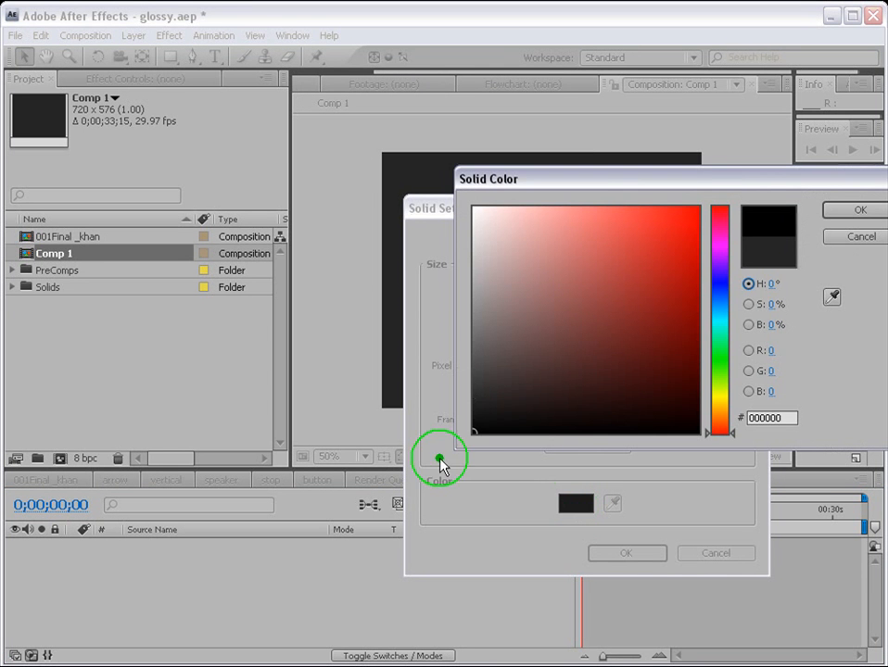
click(873, 210)
drag(570, 240, 456, 235)
text(tube)
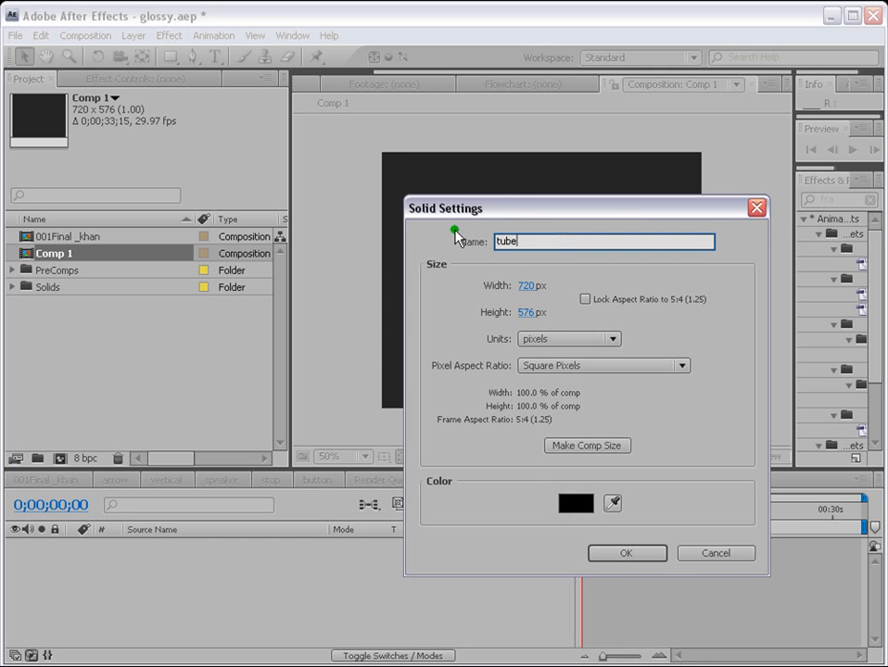
click(607, 446)
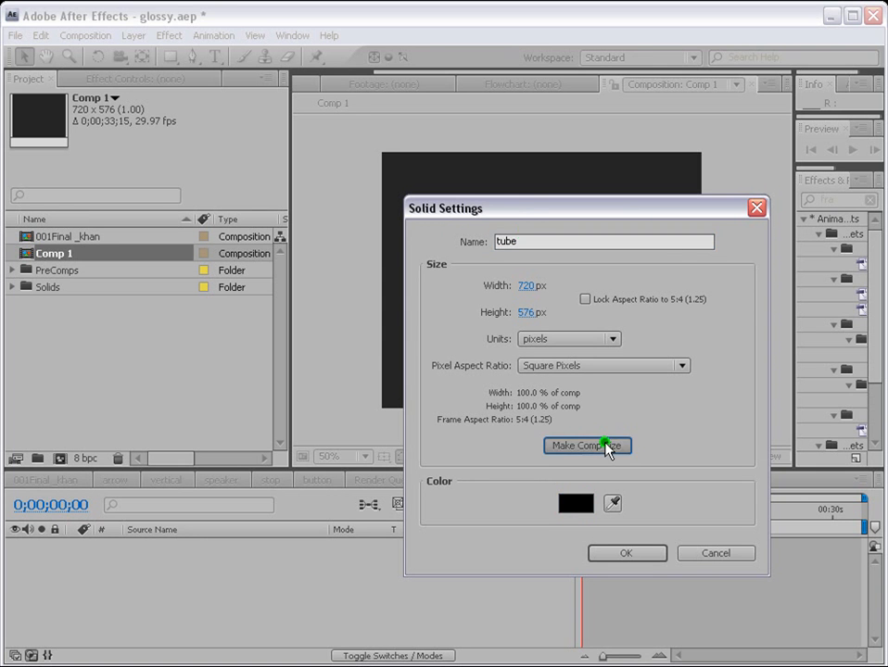
click(637, 553)
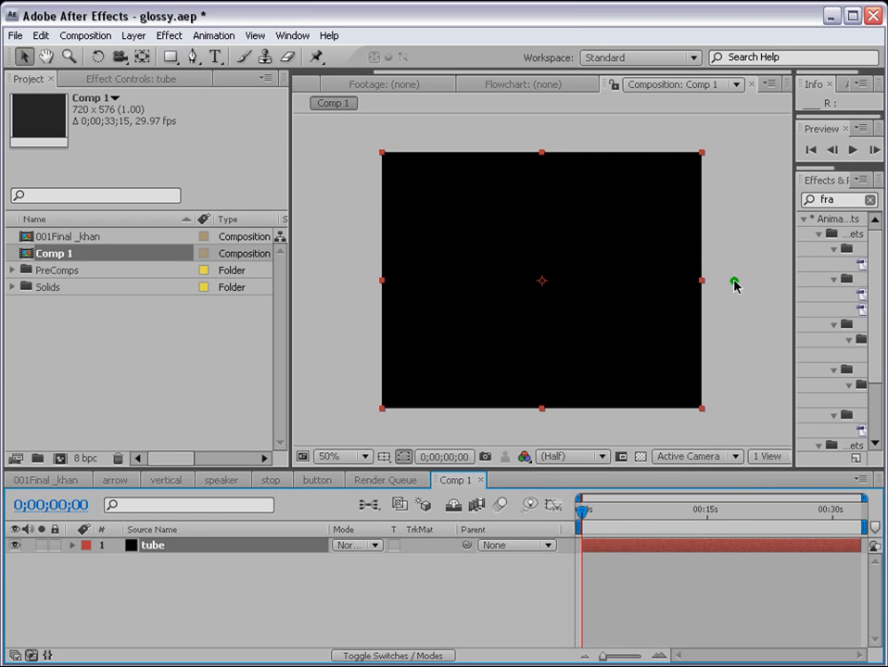
Step: Draw a wide rounded-rectangle mask about 550 px wide across the middle of the tube solid
click(172, 57)
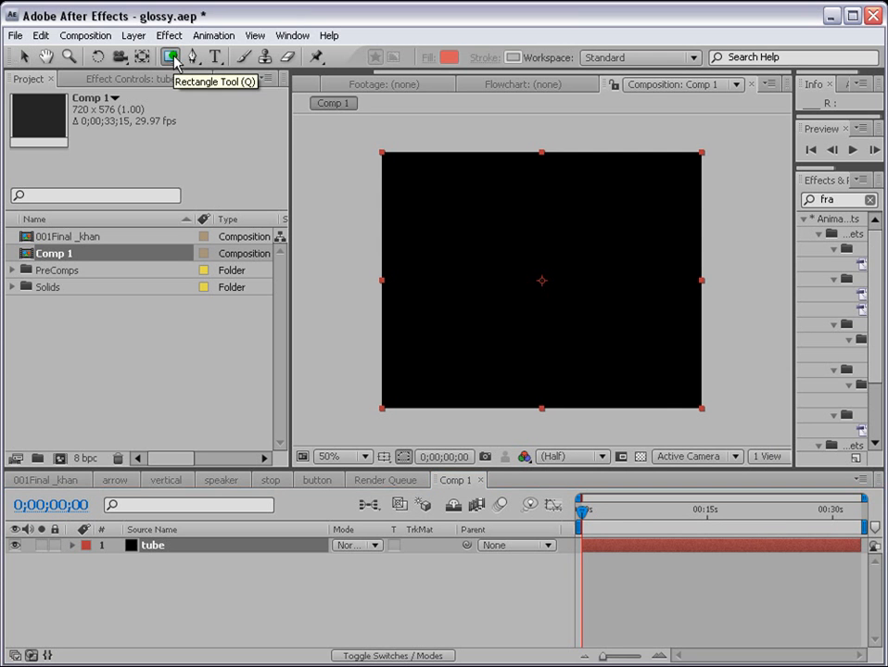
click(174, 58)
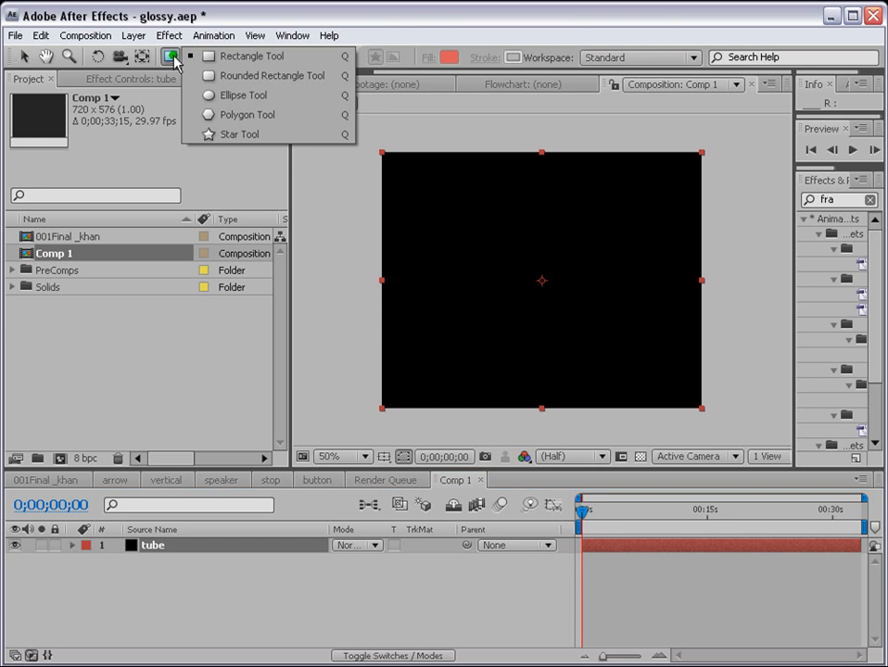
click(232, 78)
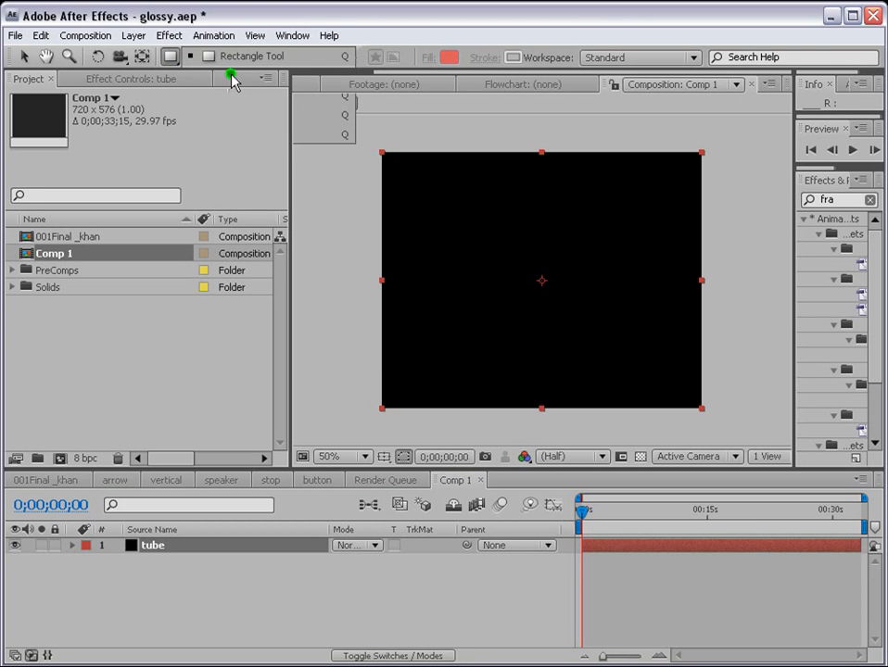
scroll(418, 268, up, 2)
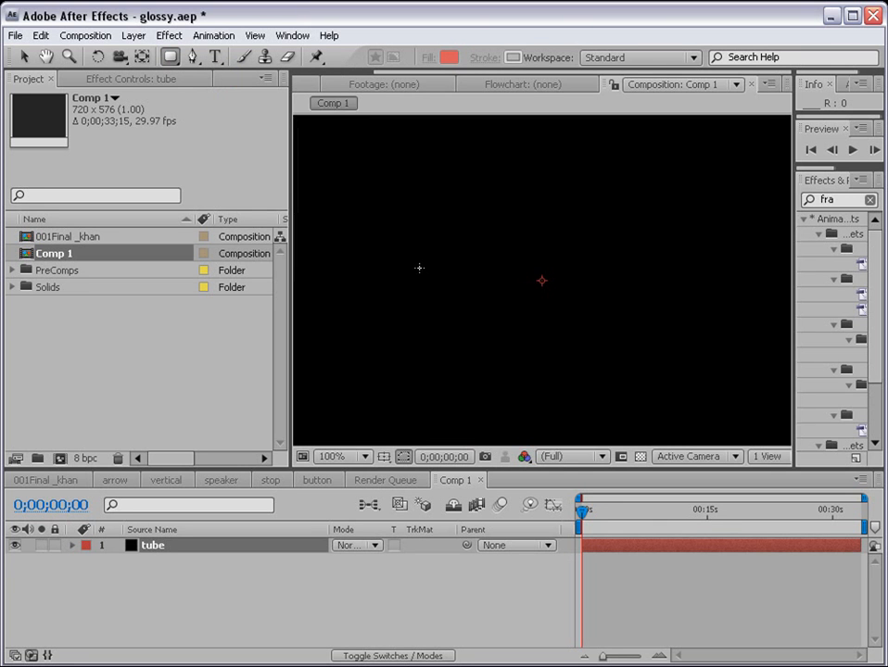
scroll(418, 268, down, 2)
drag(421, 264, 658, 301)
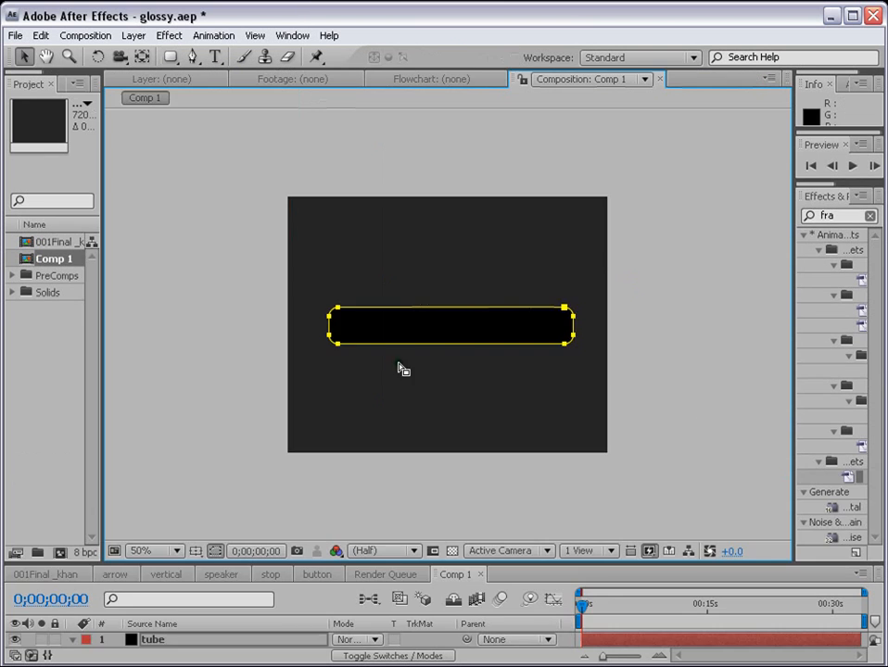
Step: Leave mask editing and show the title/action safe guides over the composition
click(403, 370)
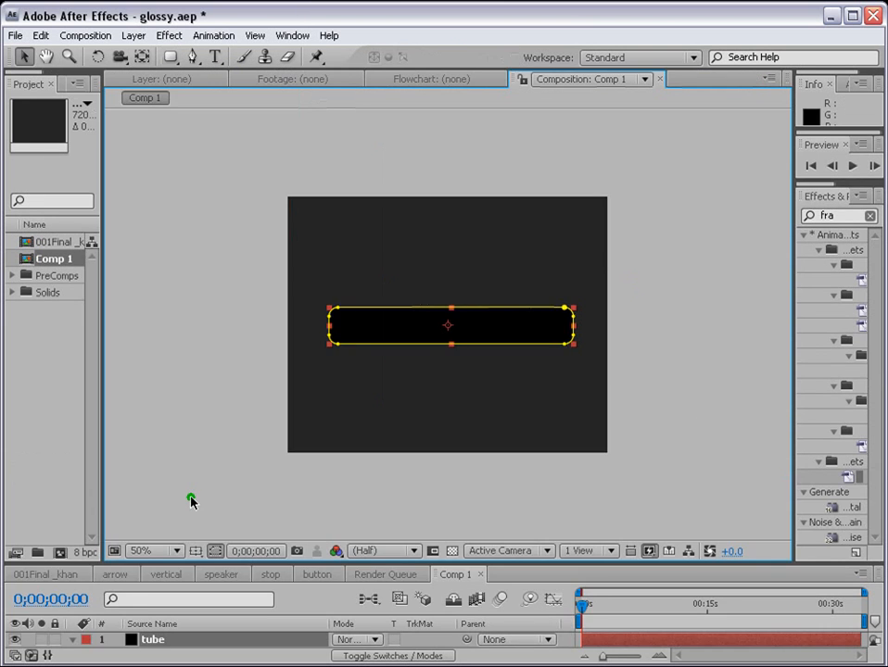
click(195, 550)
click(212, 570)
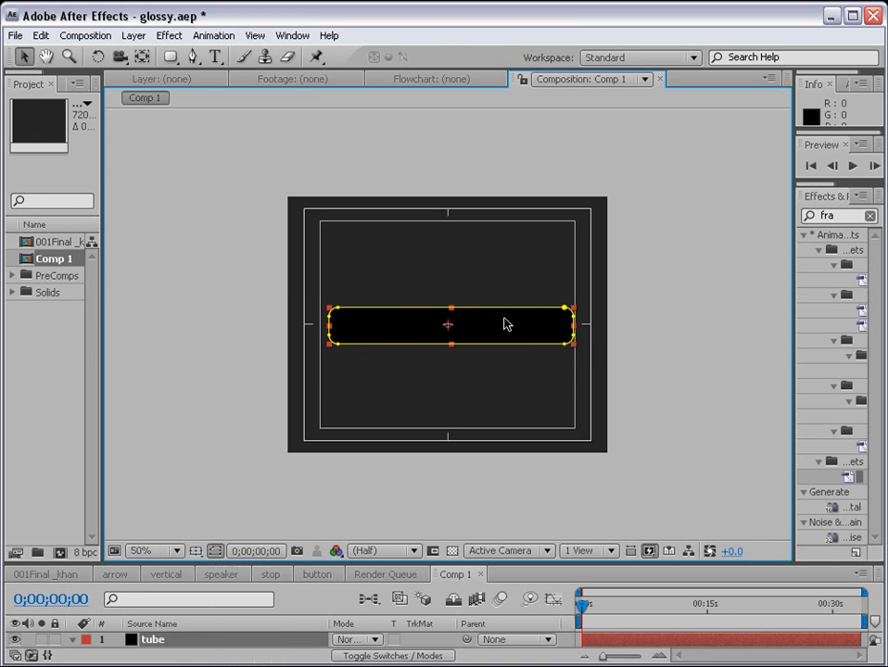
Step: Free-transform the tube mask so its center sits exactly on the composition's center mark
key(period)
double_click(700, 318)
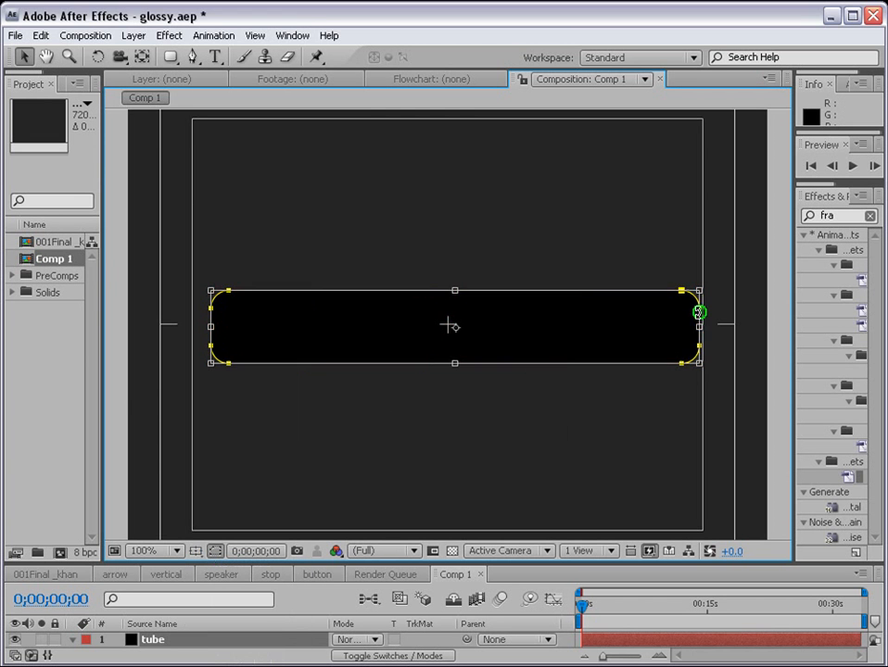
key(period)
key(period)
key(period)
key(period)
key(period)
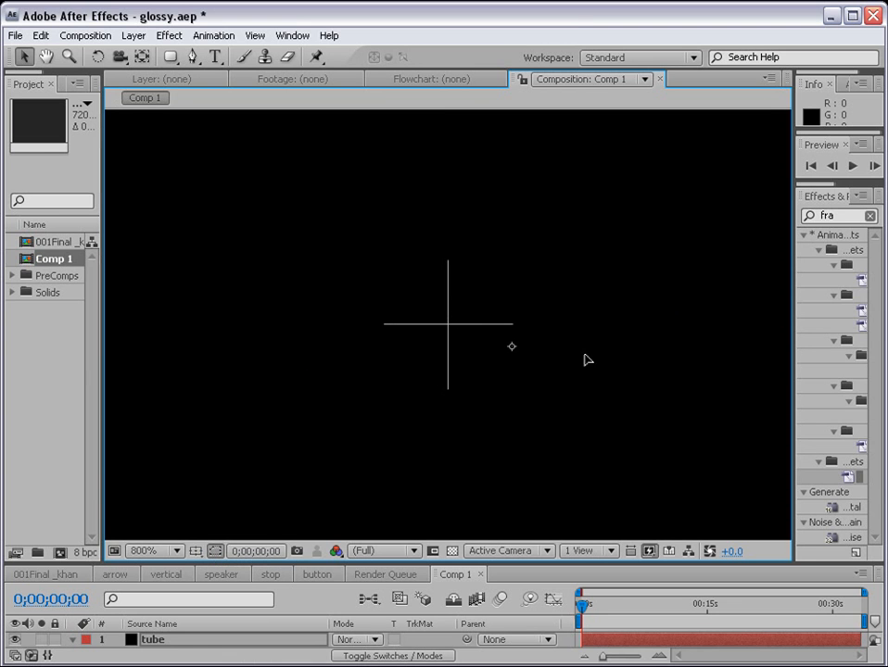
drag(603, 369, 389, 305)
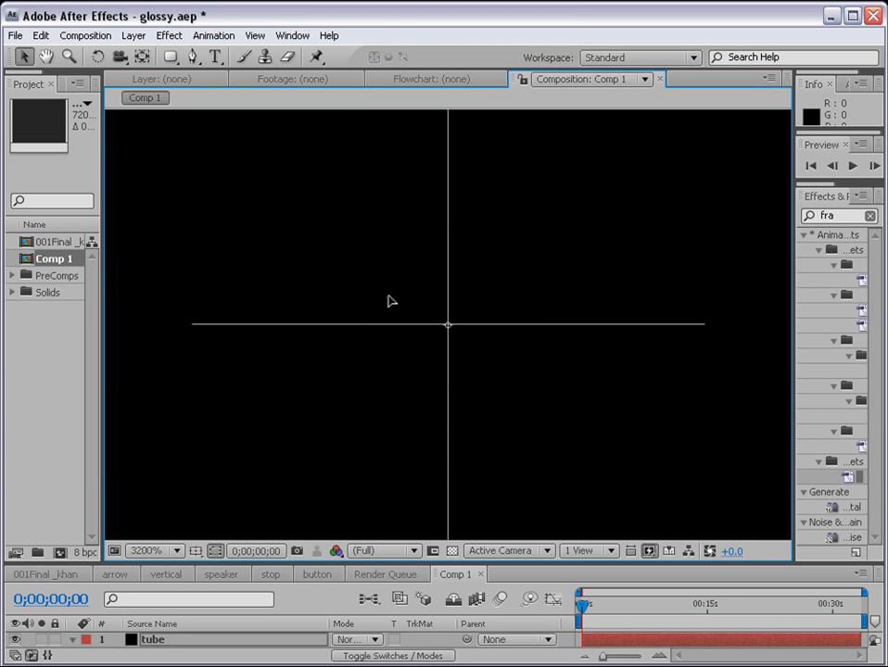
drag(389, 298, 392, 302)
key(slash)
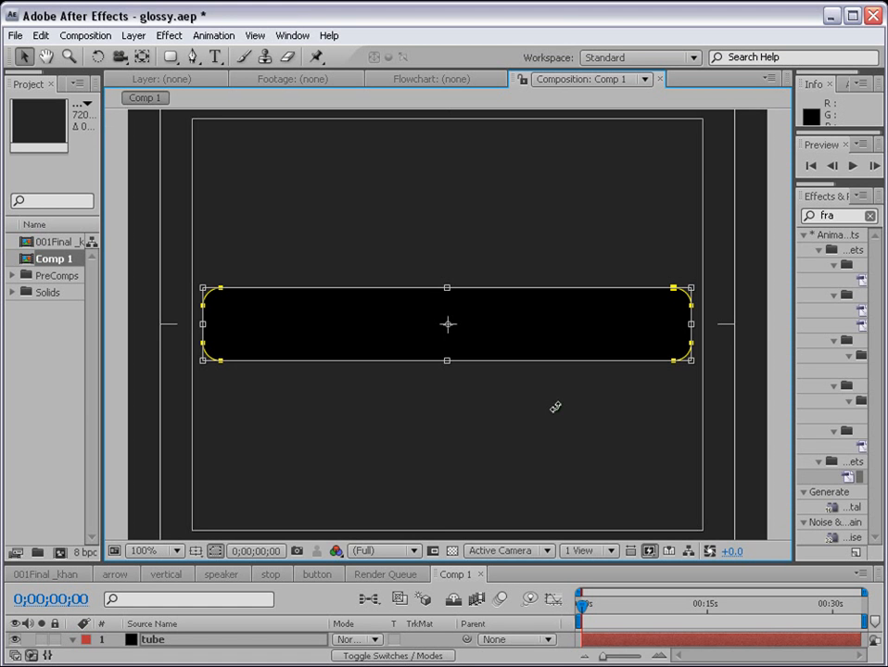
click(527, 404)
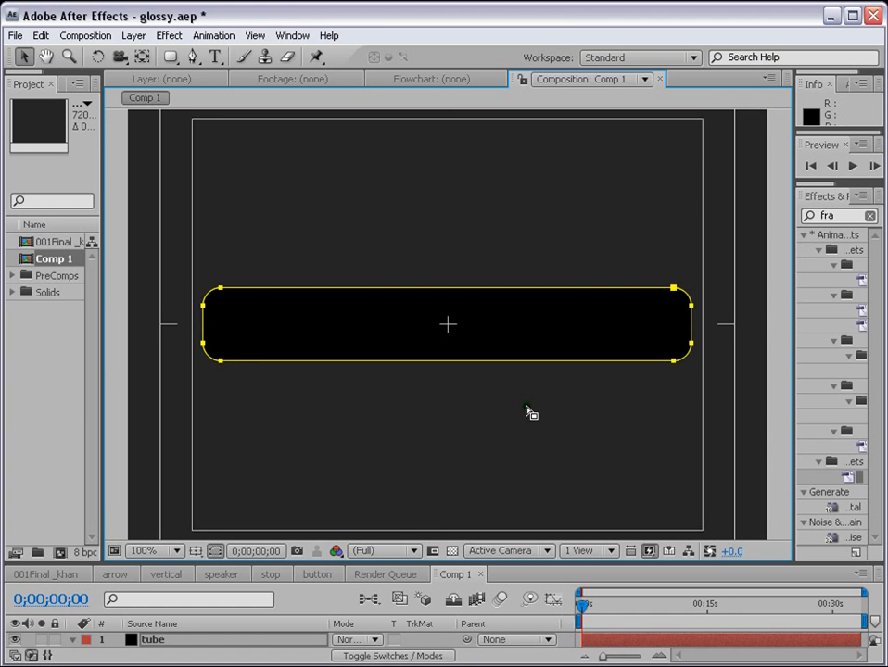
click(545, 292)
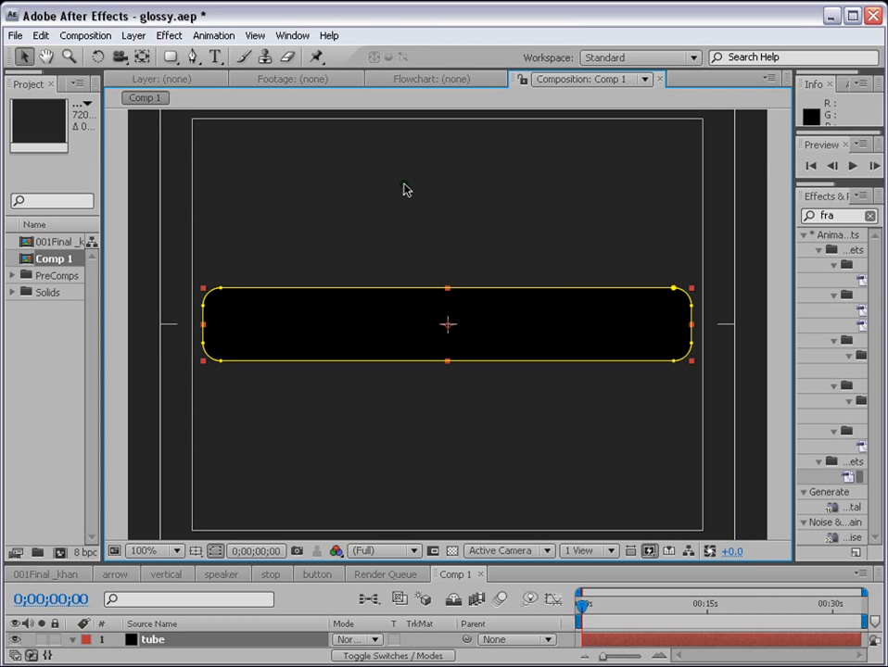
Step: Show the rulers and place a horizontal guide exactly through the composition's center at 288 px
key(ctrl+r)
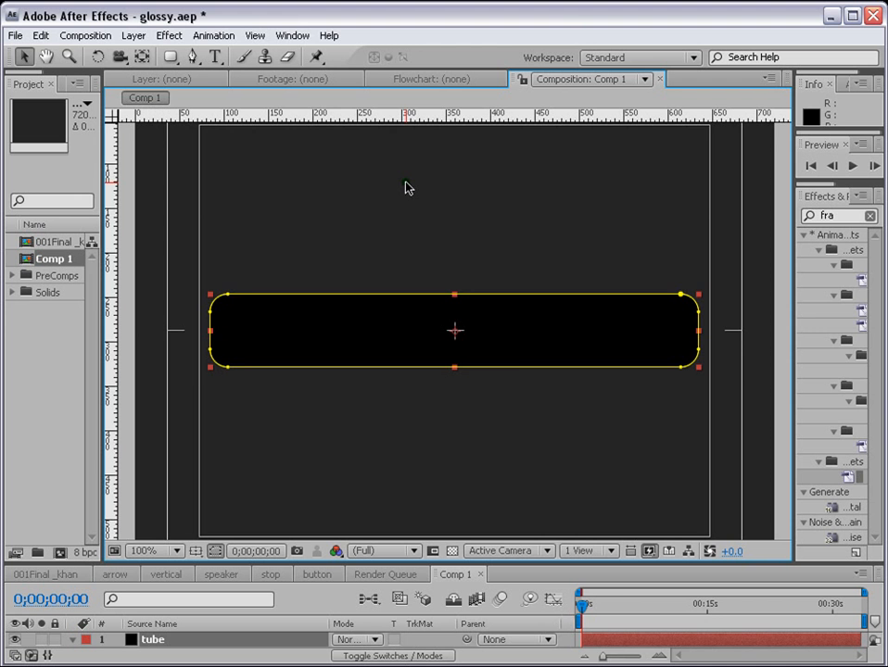
drag(389, 117, 371, 330)
key(period)
key(period)
key(period)
key(period)
key(period)
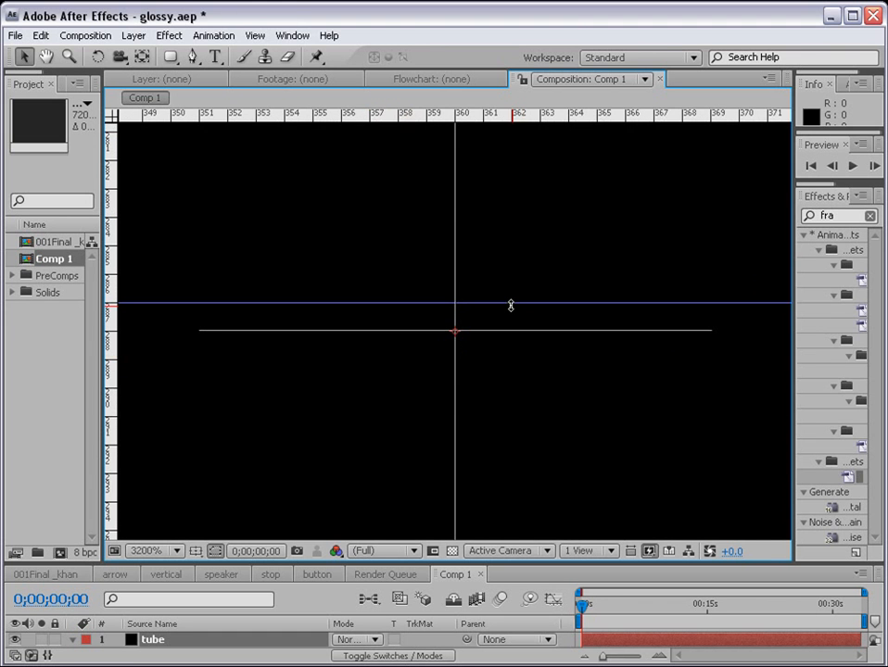
drag(510, 302, 513, 329)
key(comma)
key(comma)
key(comma)
key(comma)
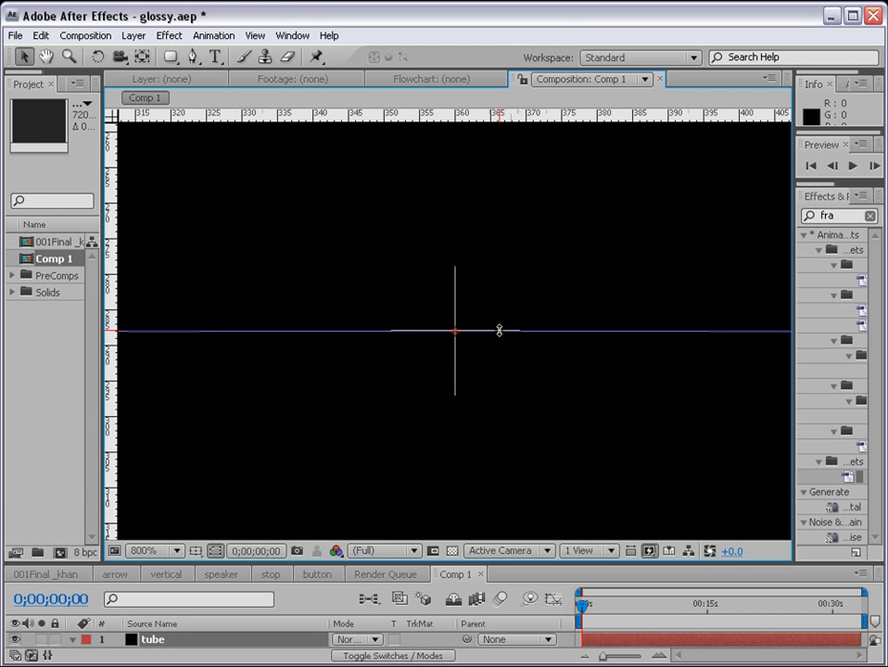
key(comma)
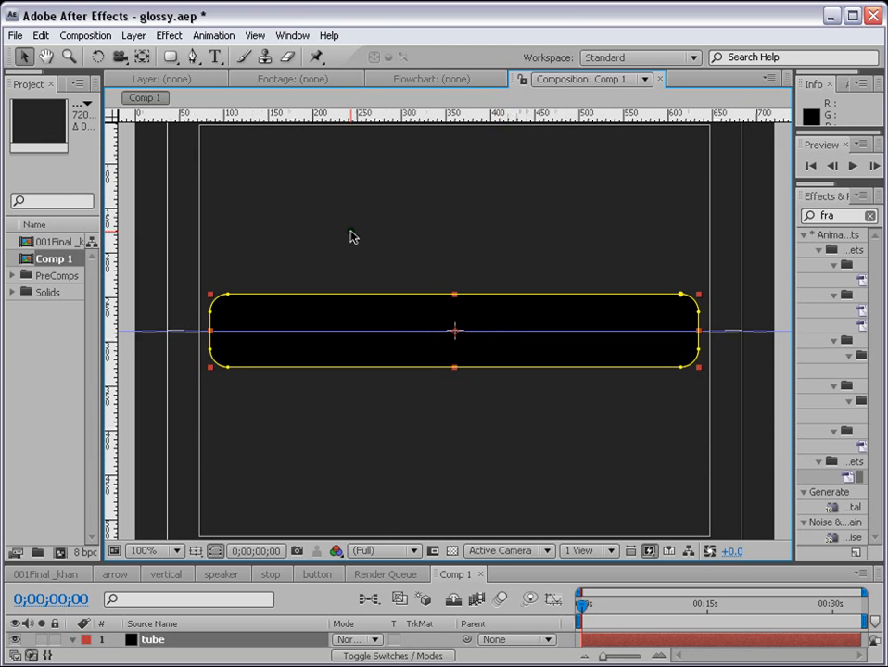
key(comma)
key(period)
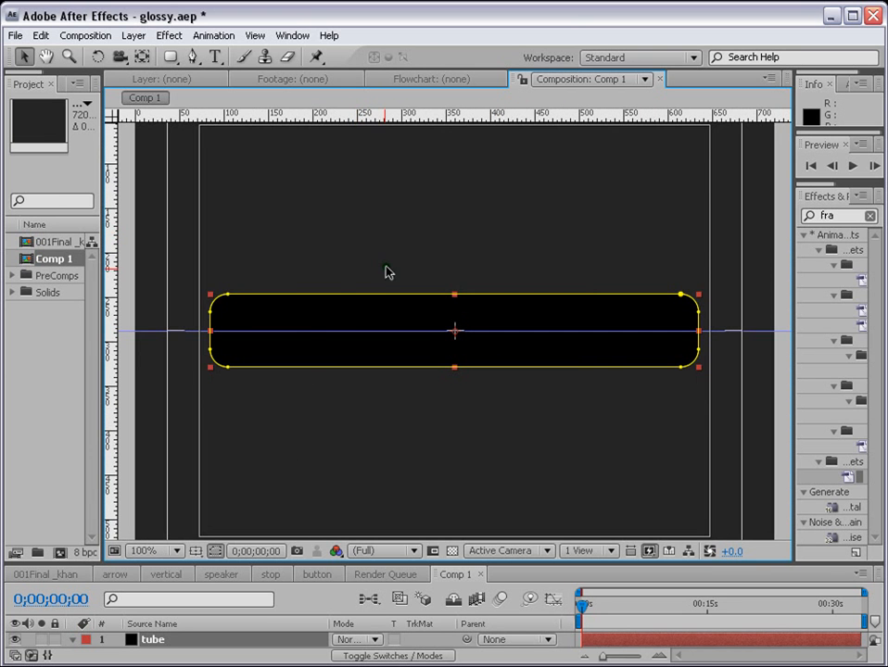
Step: Free-transform the tube mask's upper-left corner points so the rounded corner extends down to the horizontal center guide
click(228, 296)
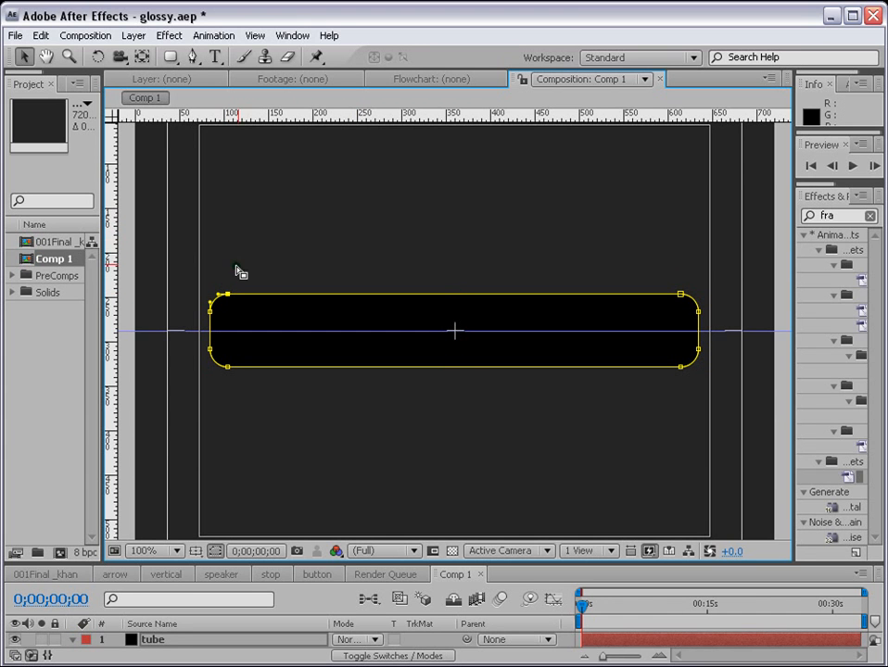
drag(270, 269, 190, 325)
key(ctrl+t)
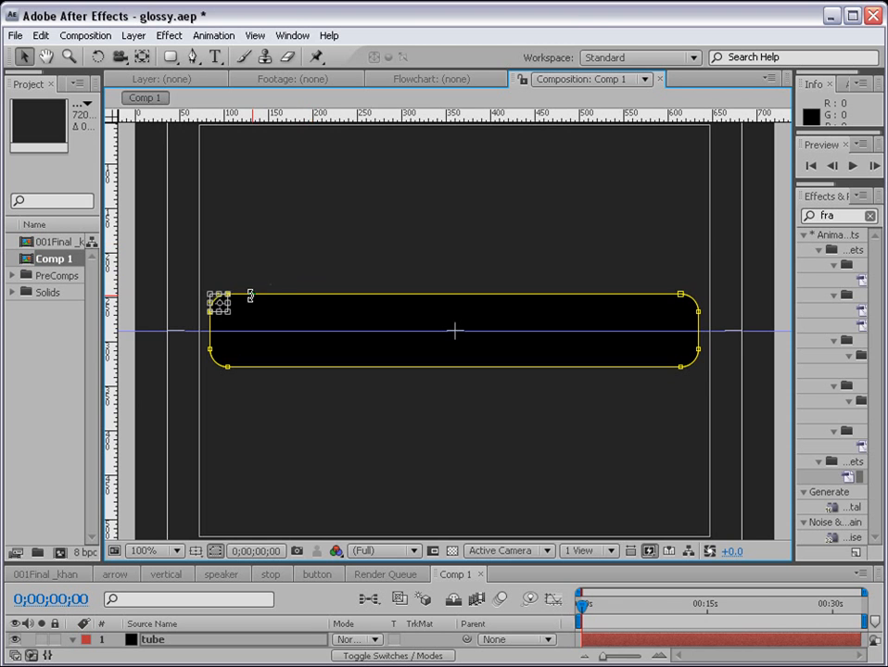
key(period)
key(h)
drag(259, 293, 546, 256)
key(period)
key(v)
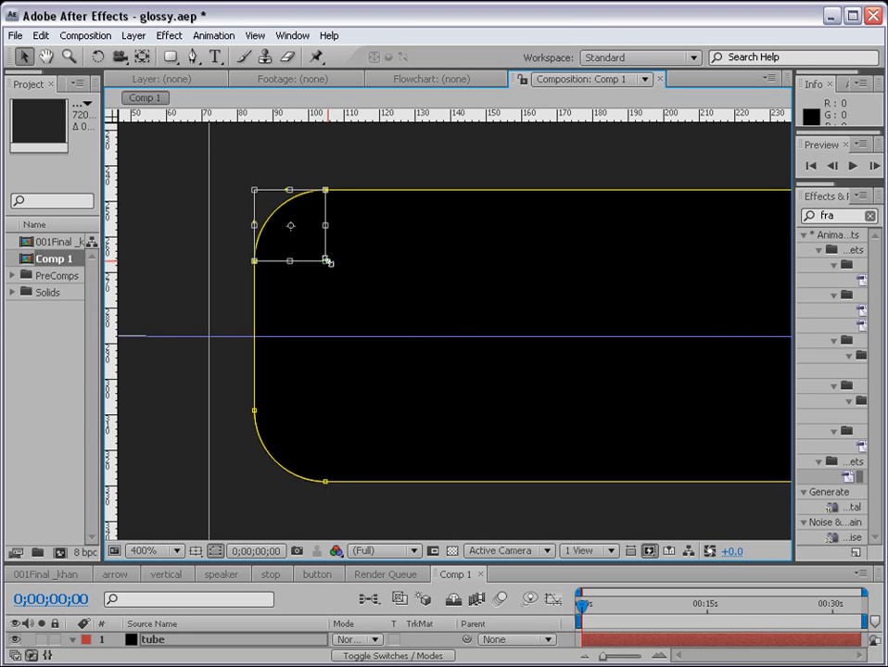
drag(325, 260, 403, 359)
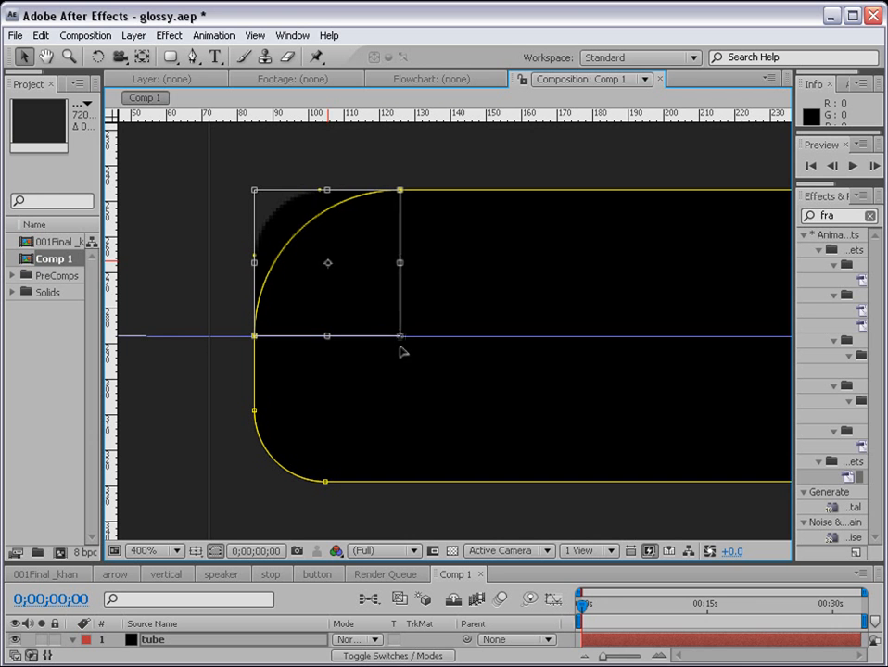
double_click(383, 300)
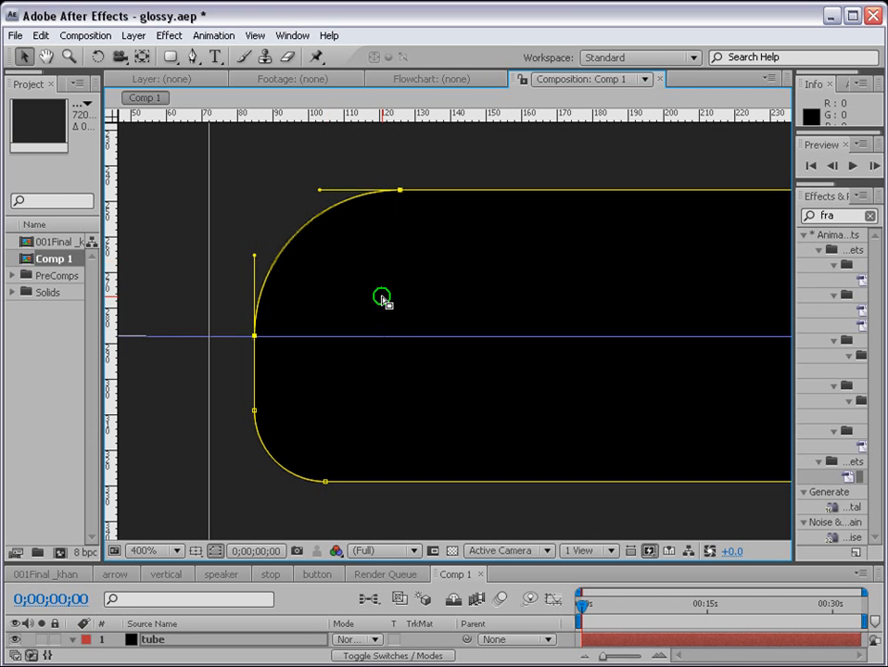
click(421, 164)
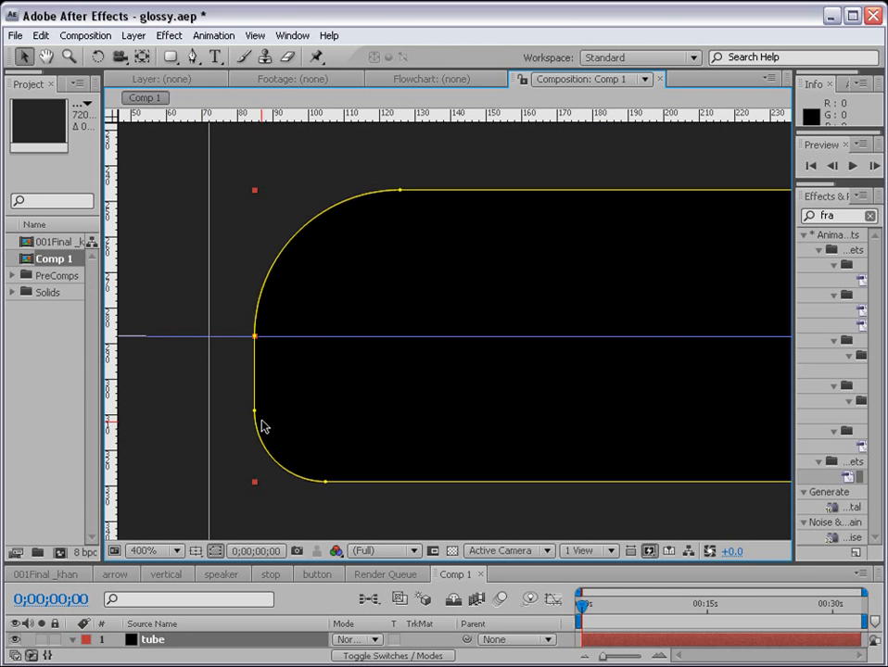
Step: Enlarge the tube mask's lower-left corner curve up to the center guide, completing the semicircular left end
drag(226, 386, 376, 491)
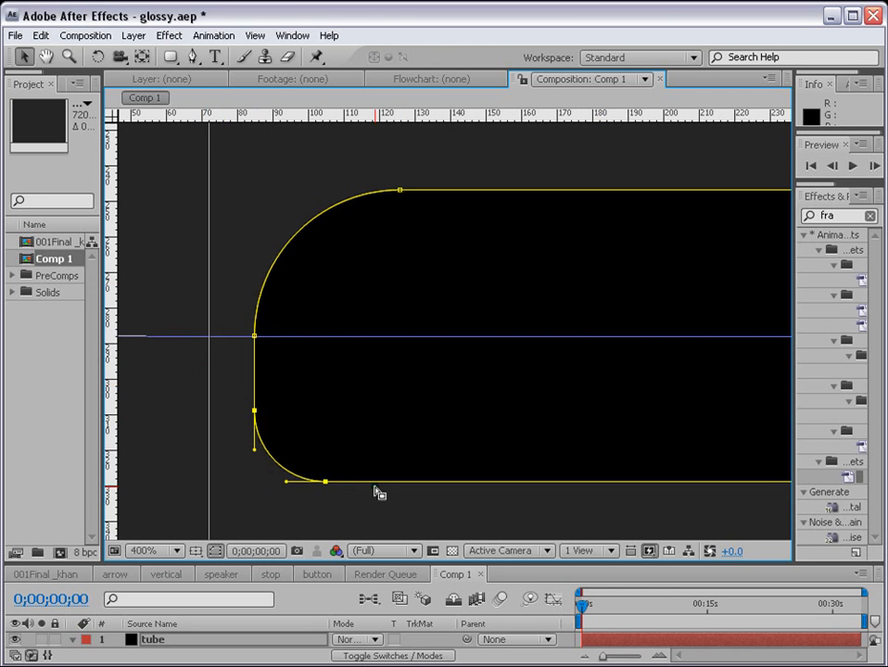
key(ctrl+t)
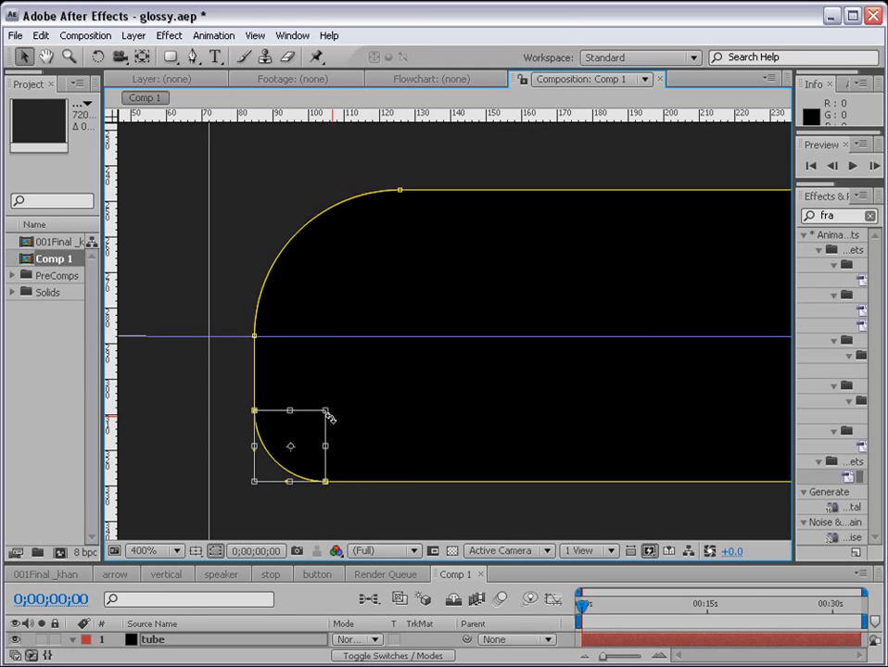
drag(326, 406, 408, 347)
key(Return)
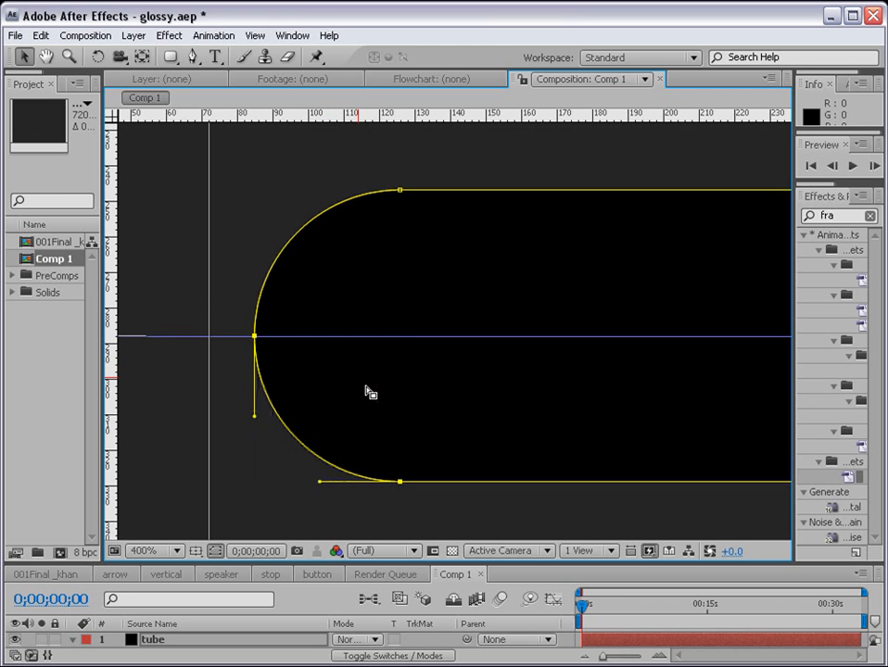
click(255, 335)
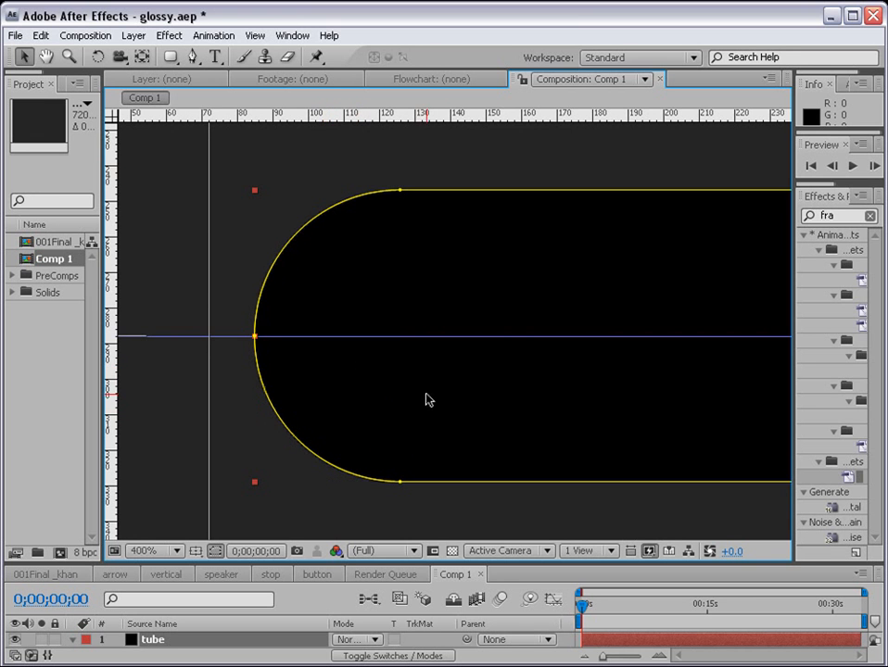
Step: Scale the tube mask's upper-right corner points so their curve extends down to the horizontal center guide
scroll(628, 362, right, 10)
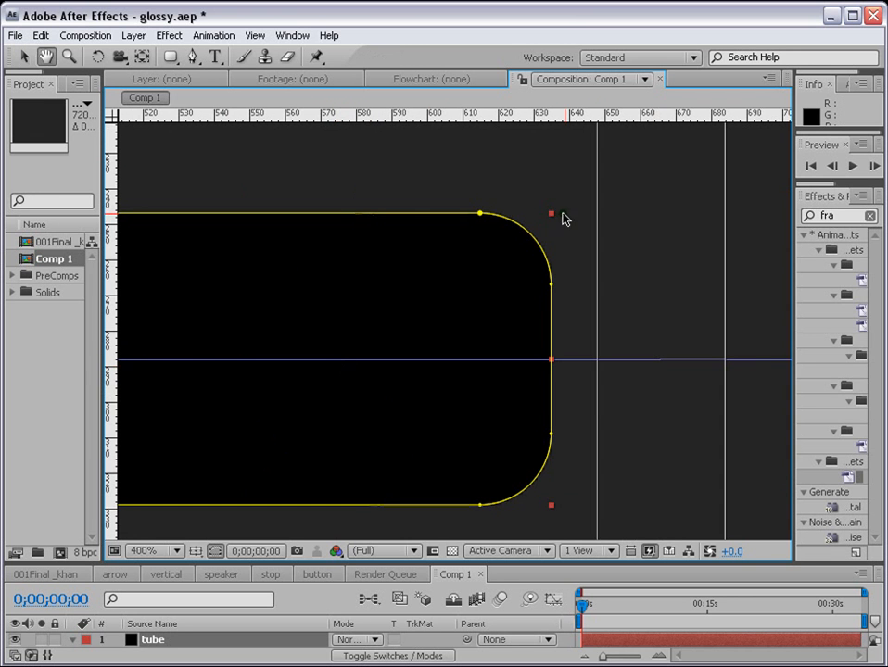
click(479, 213)
drag(427, 165, 604, 292)
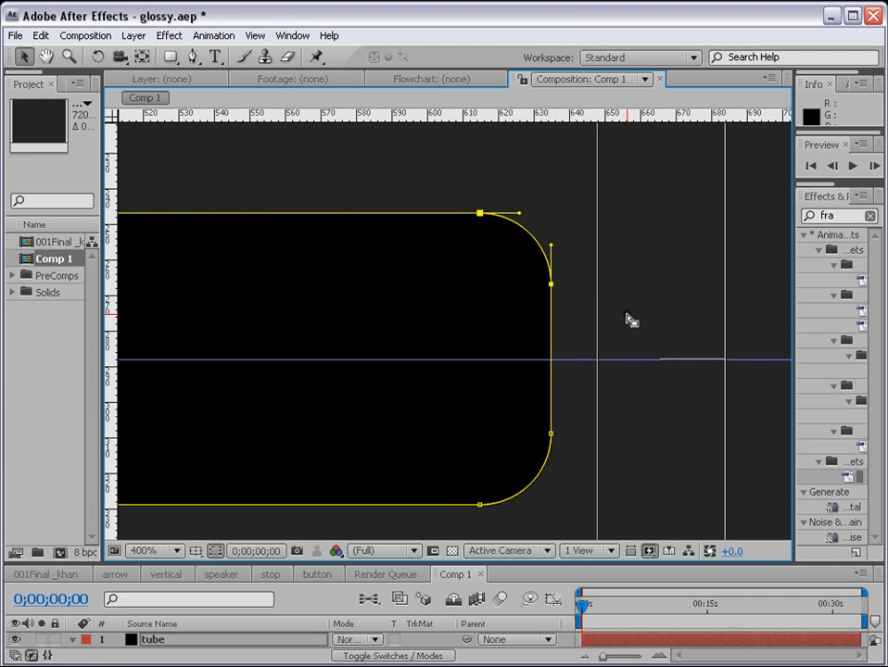
key(ctrl+t)
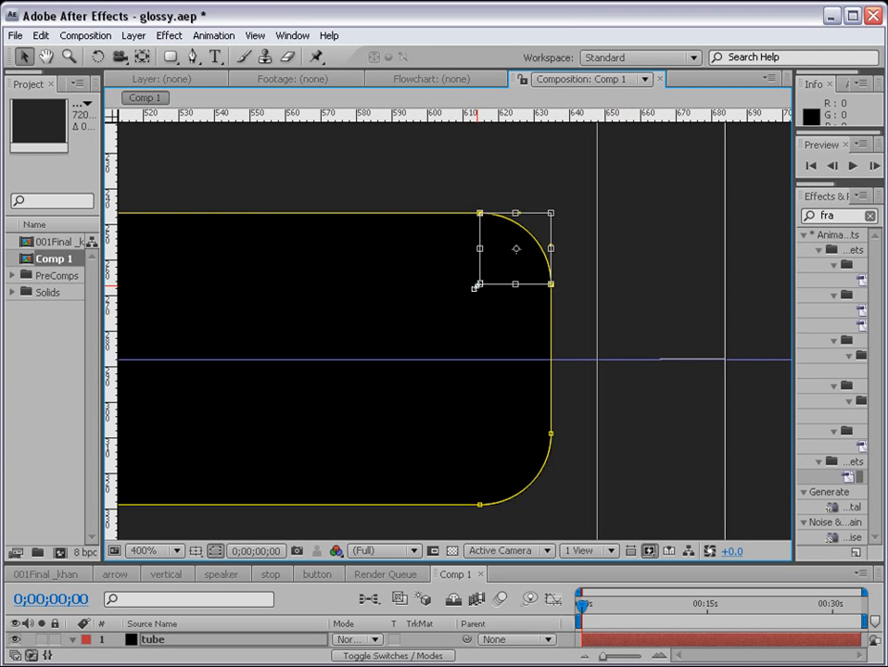
drag(479, 284, 405, 368)
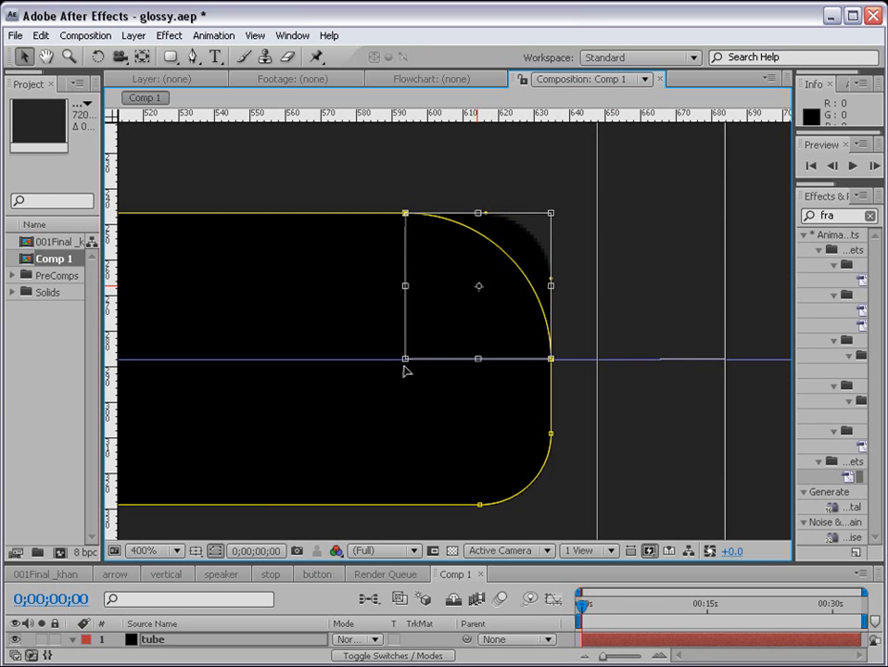
click(598, 298)
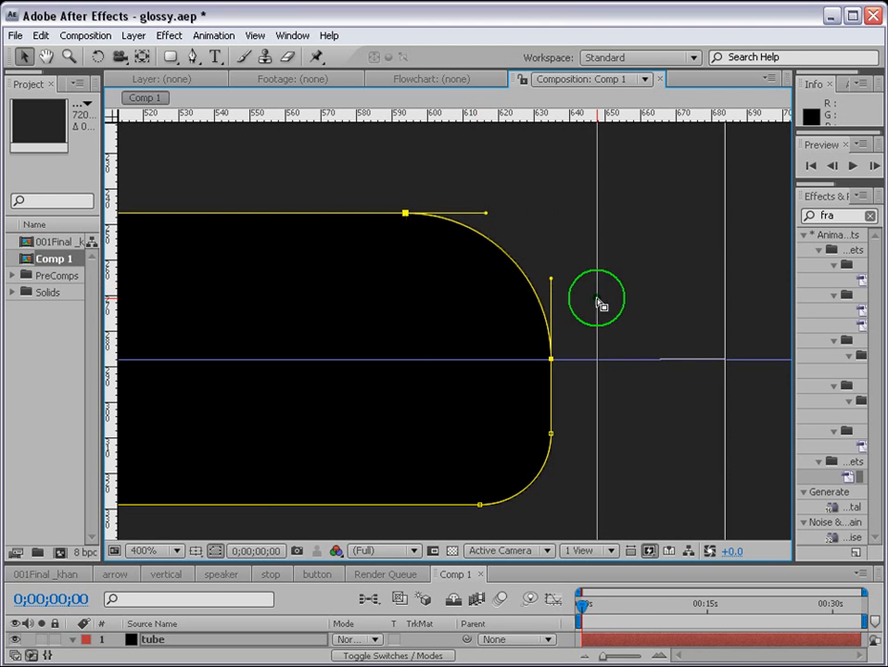
click(575, 427)
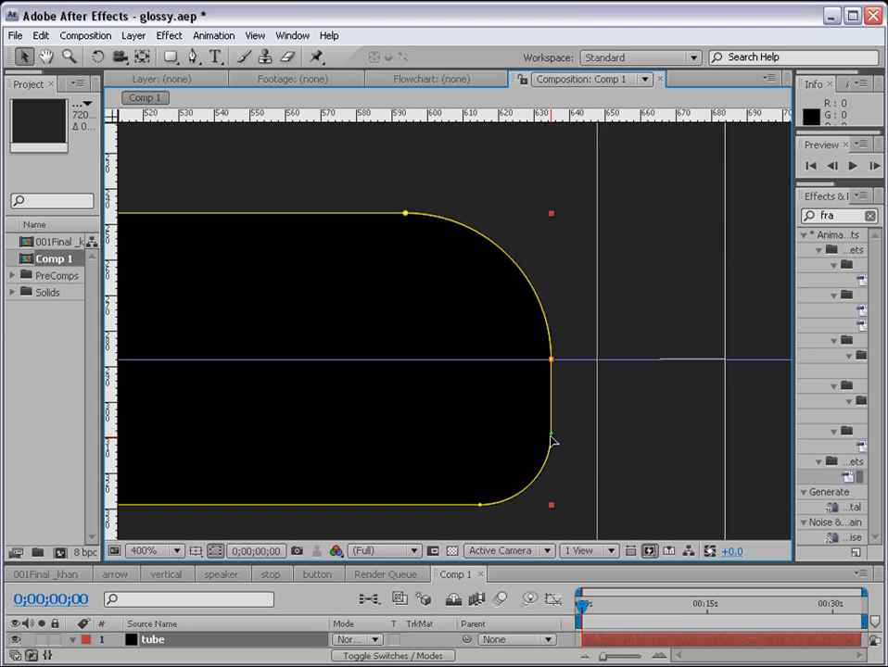
Step: Scale the tube mask's lower-right corner points up to the center guide, completing the semicircular right end
click(552, 433)
drag(597, 421, 470, 531)
double_click(533, 491)
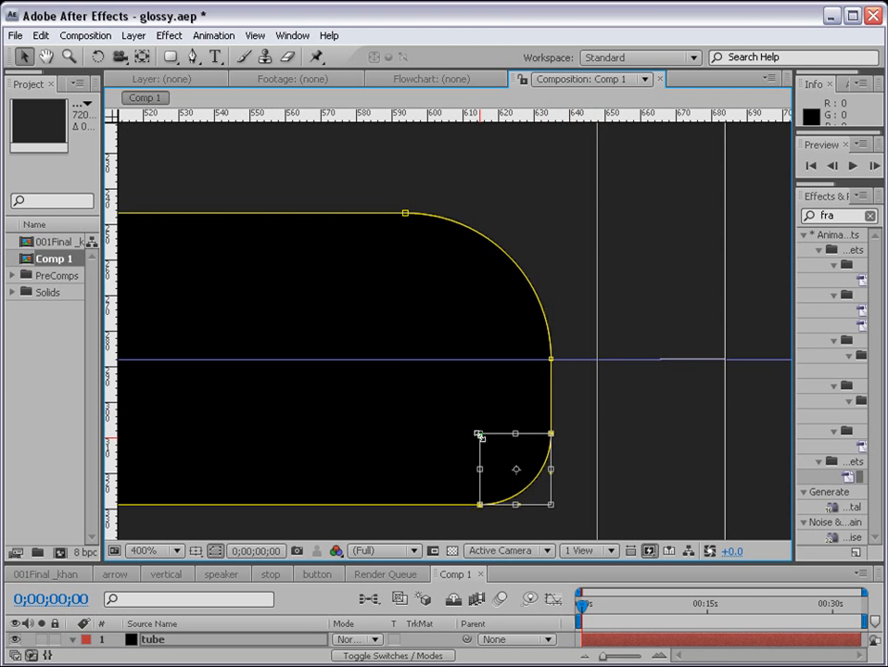
drag(479, 433, 407, 366)
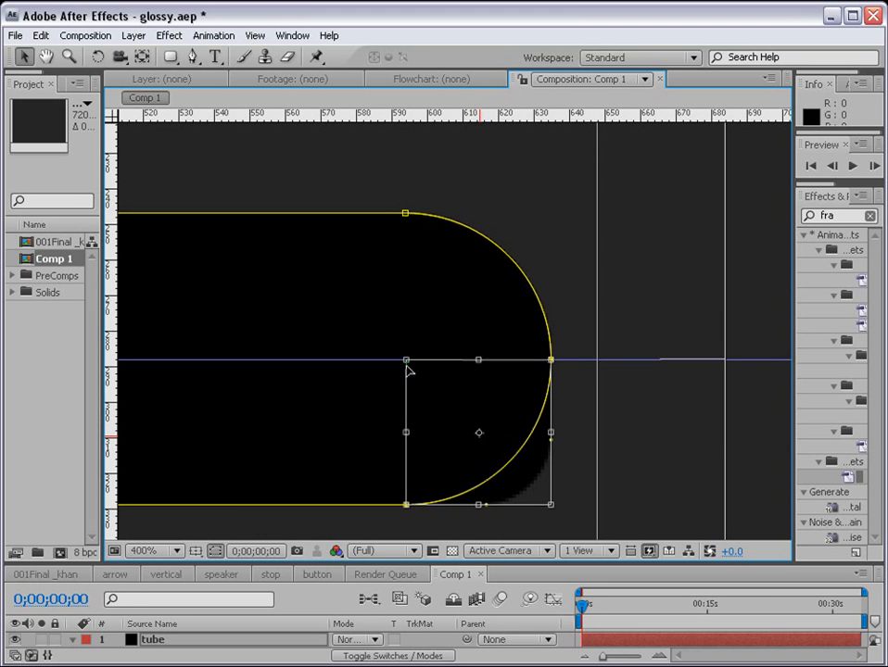
double_click(501, 389)
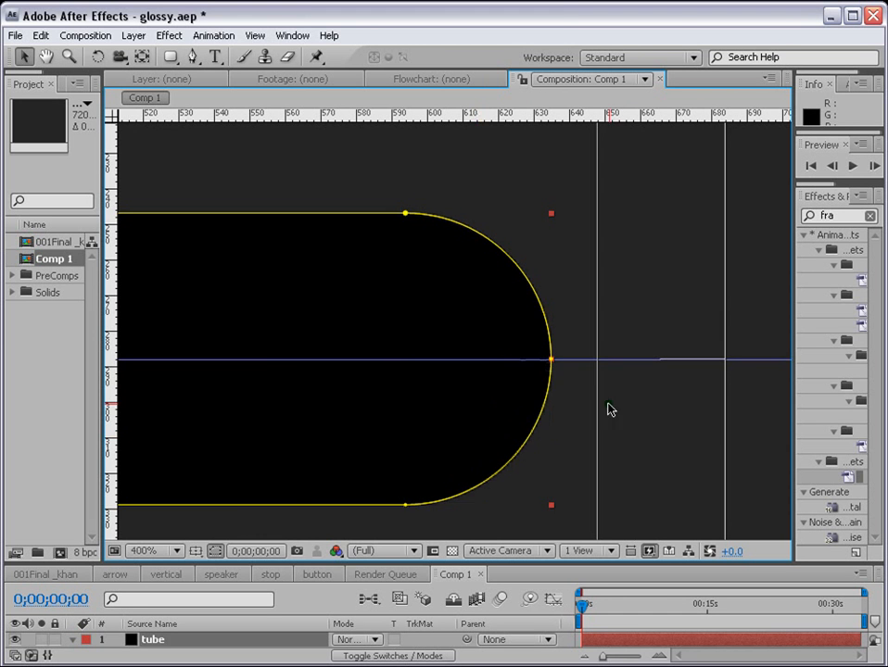
key(slash)
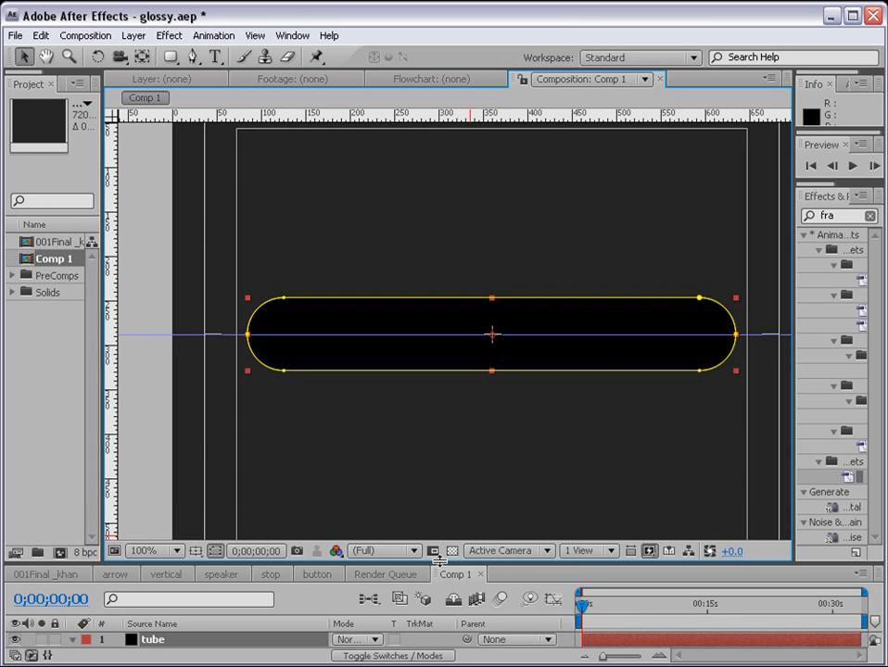
Step: Duplicate the tube layer and rename the upper copy "tubegradient"
drag(432, 562, 472, 399)
key(comma)
click(72, 535)
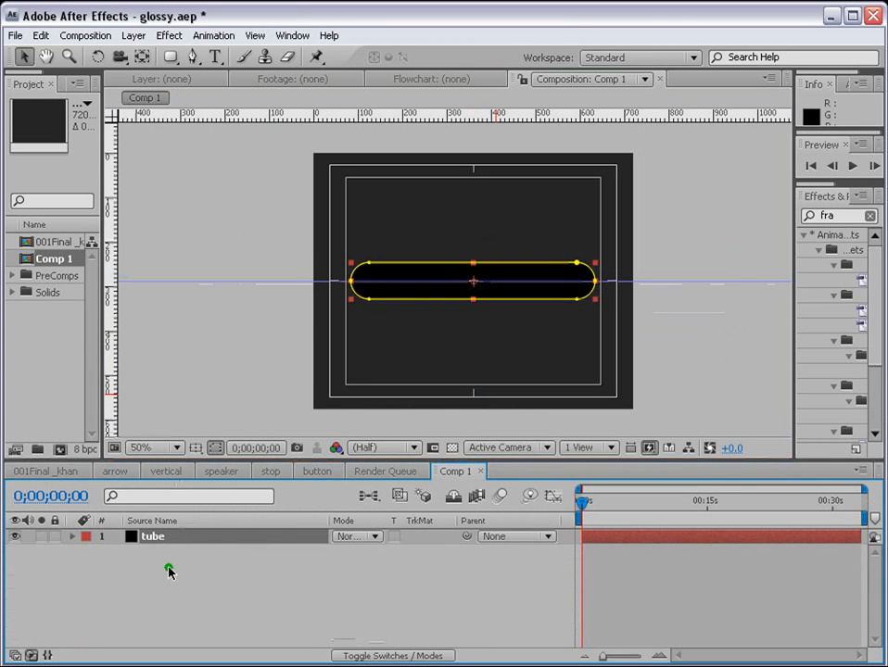
key(ctrl+d)
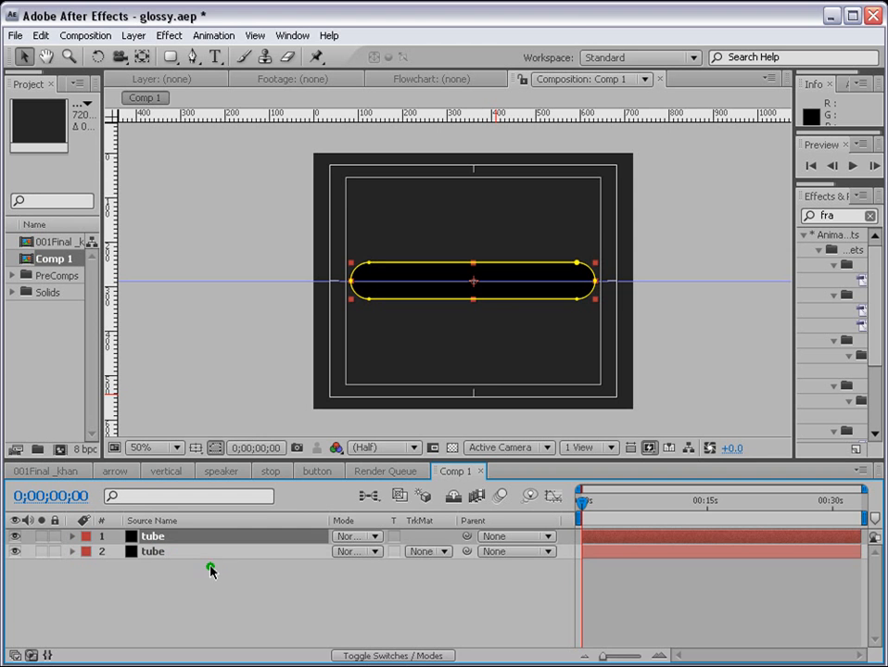
key(Return)
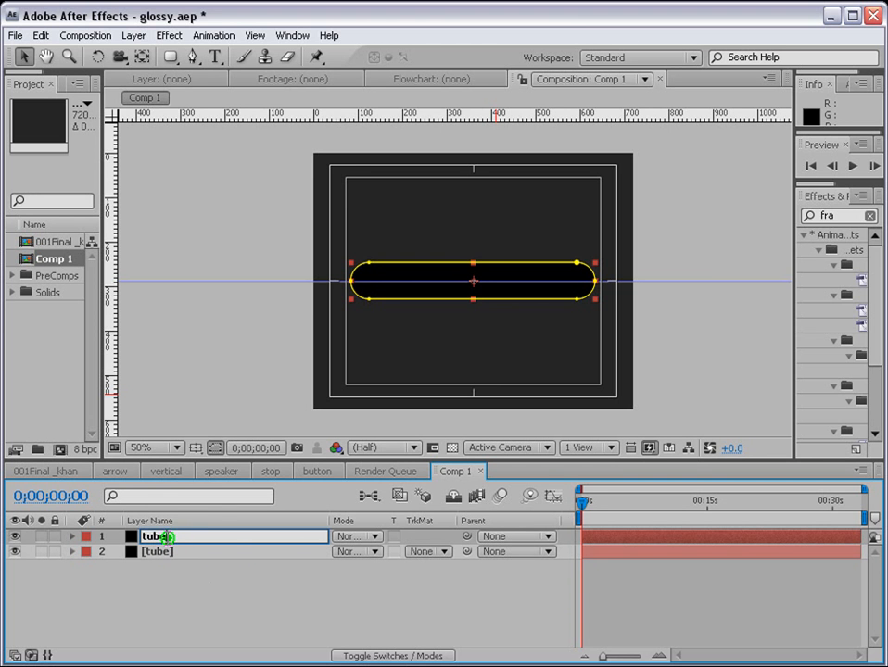
text(gra)
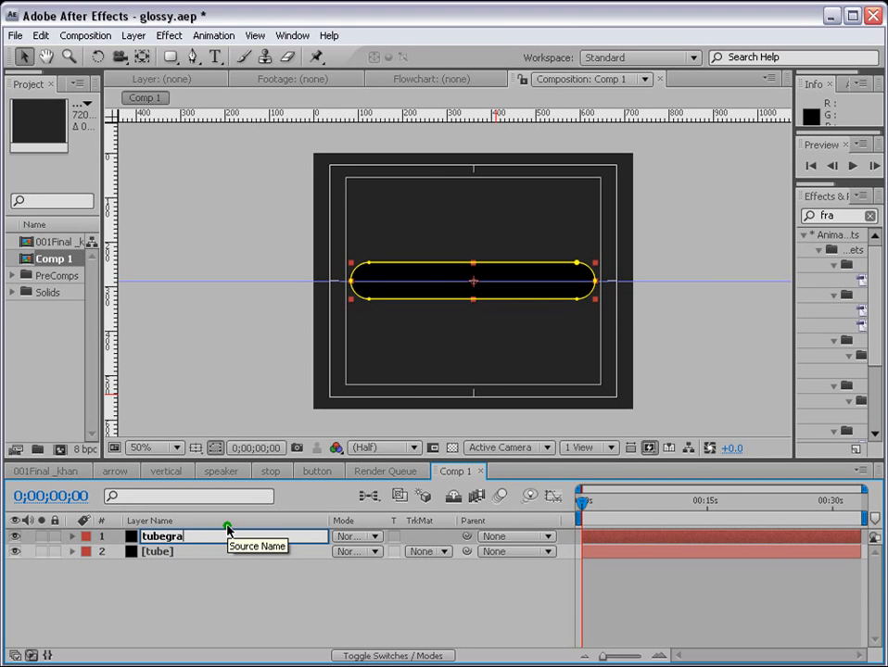
text(dient)
key(Return)
click(606, 404)
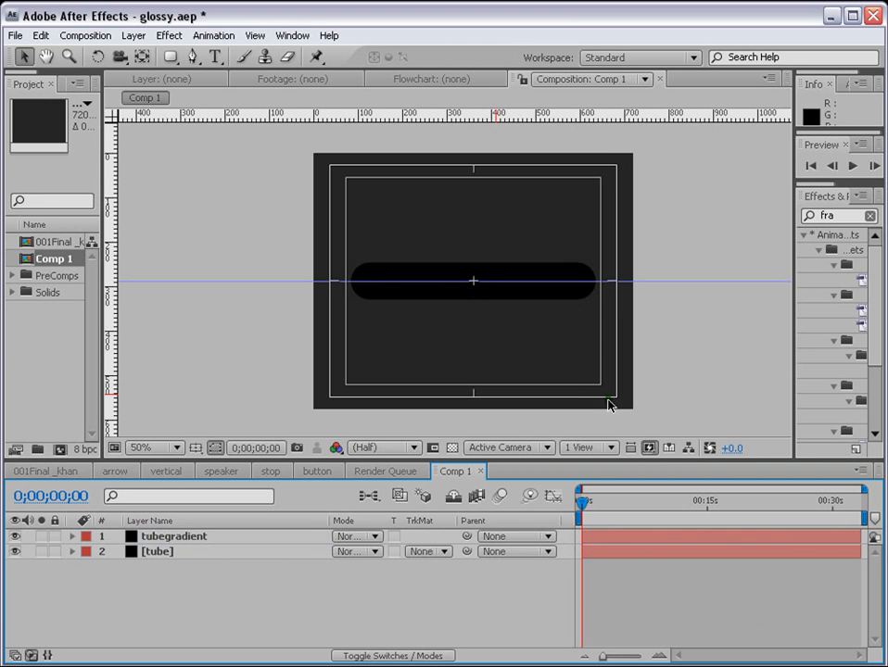
Step: Draw a rectangular mask about 640 px wide on the tubegradient layer, from the center guide down past the tube's lower edge
key(period)
click(248, 276)
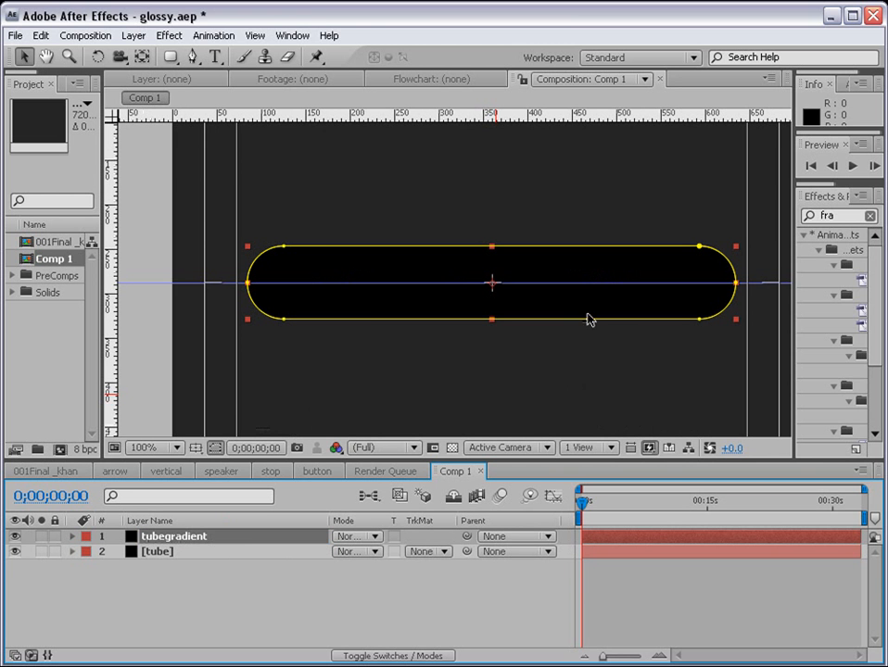
drag(417, 342, 369, 317)
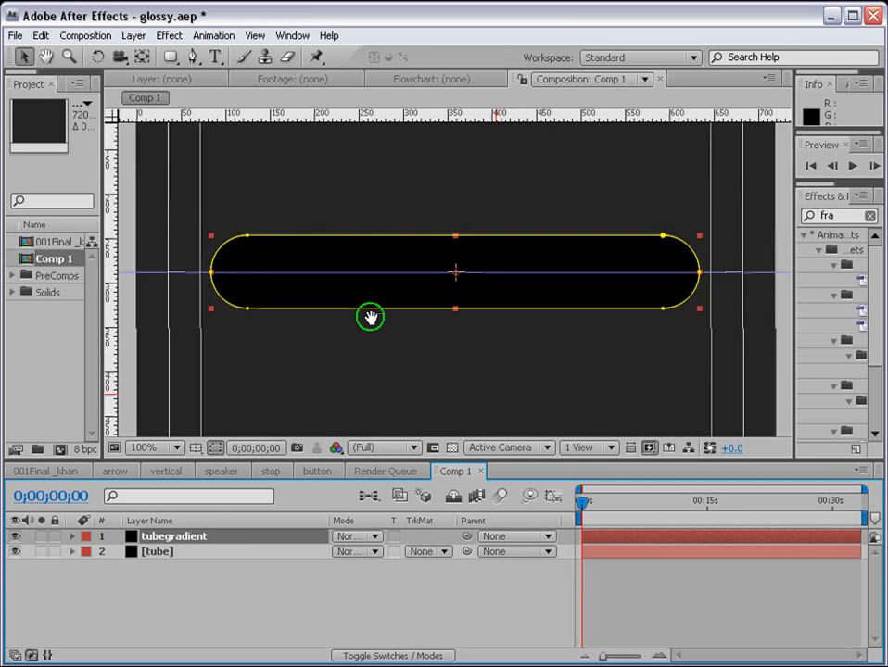
mouse_move(172, 62)
mouse_down()
mouse_move(178, 78)
mouse_move(206, 59)
mouse_up()
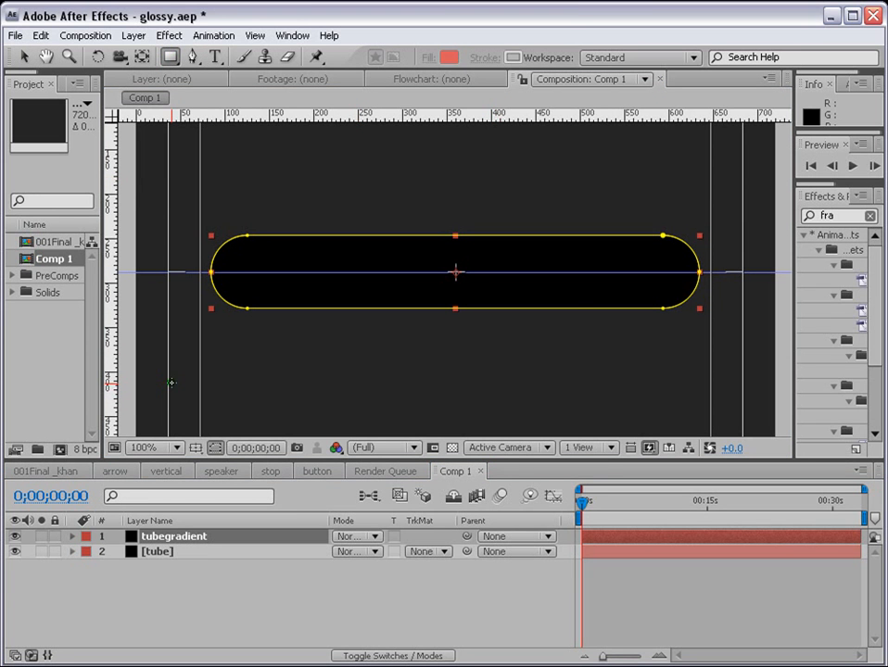
drag(168, 387, 739, 273)
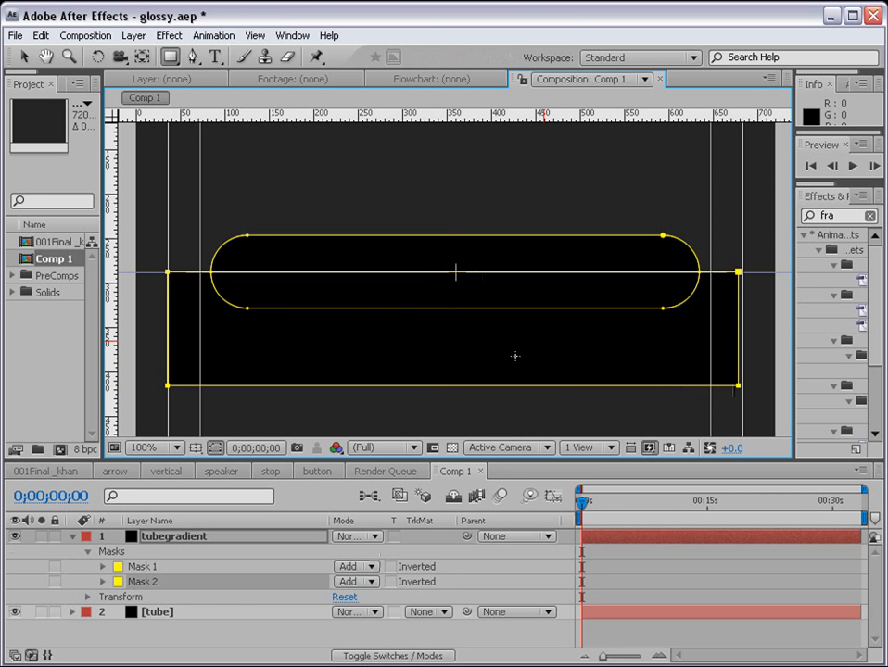
Step: Set Mask 2 of the tubegradient layer to Subtract and hide the original tube layer
click(367, 583)
click(372, 596)
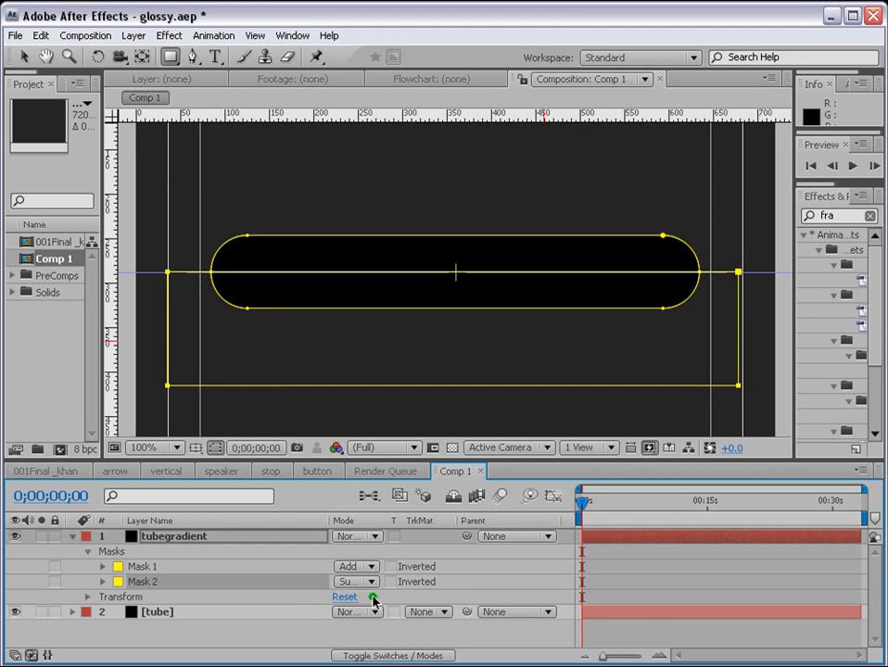
click(614, 630)
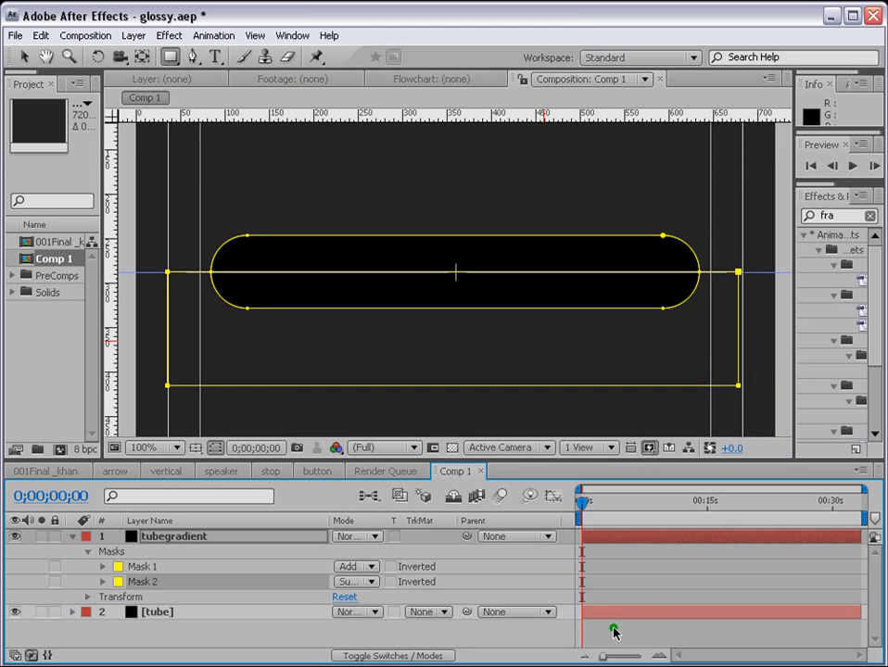
click(14, 612)
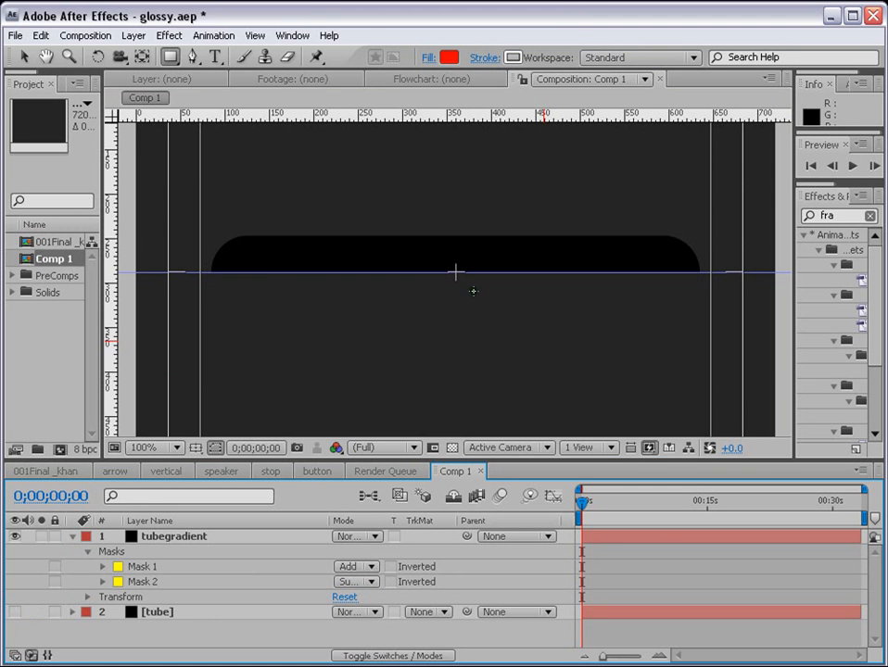
Step: Find the Ramp effect and apply it to the tubegradient layer
click(607, 534)
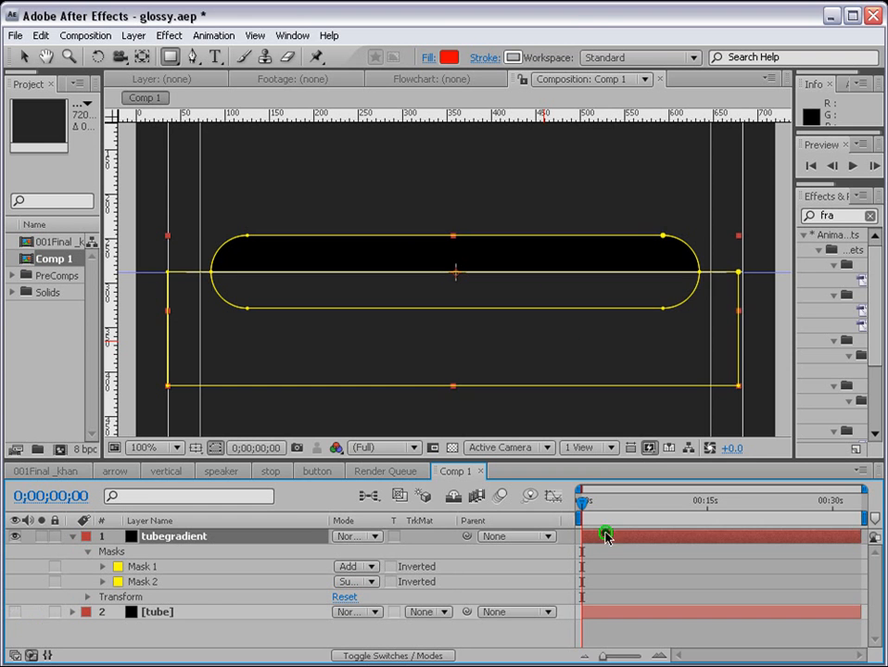
drag(793, 219, 741, 219)
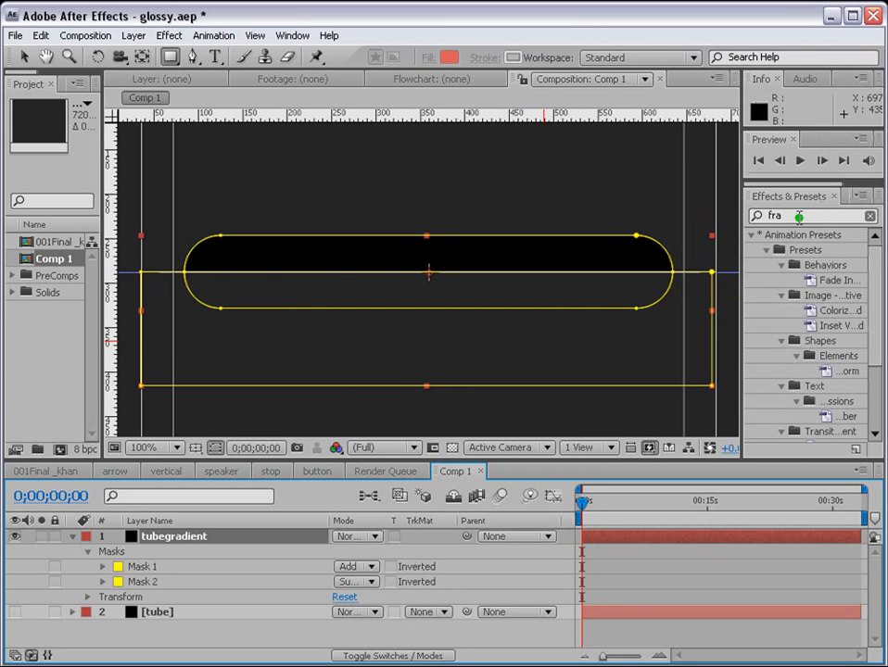
click(752, 214)
text(ramp)
drag(802, 250, 646, 538)
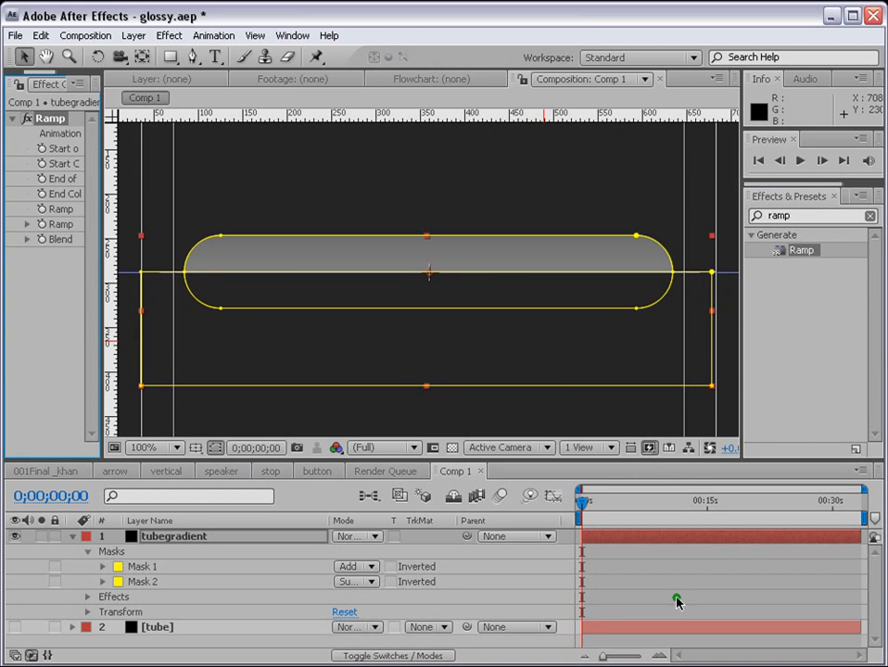
Step: Move the Ramp's start point to the tube's upper edge and its end point to the center line on the tubegradient layer
scroll(421, 307, down, 2)
drag(429, 153, 435, 261)
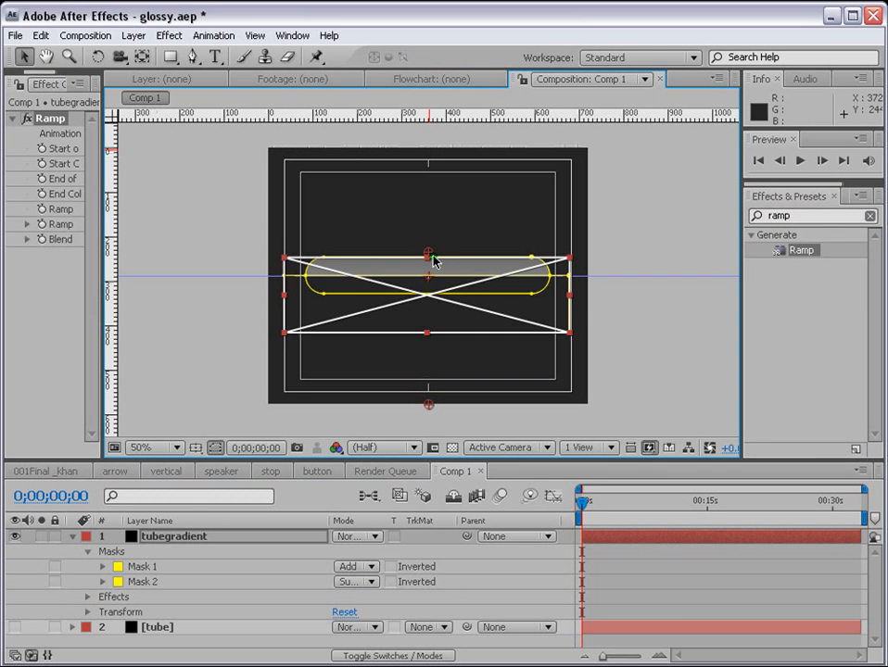
scroll(456, 278, up, 2)
scroll(456, 279, down, 2)
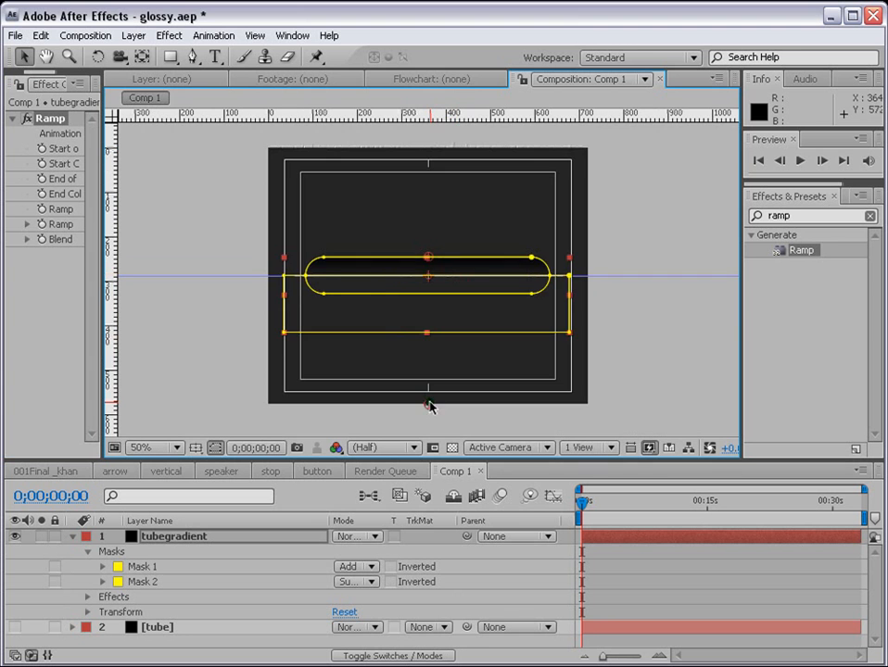
drag(428, 405, 444, 283)
scroll(449, 303, up, 2)
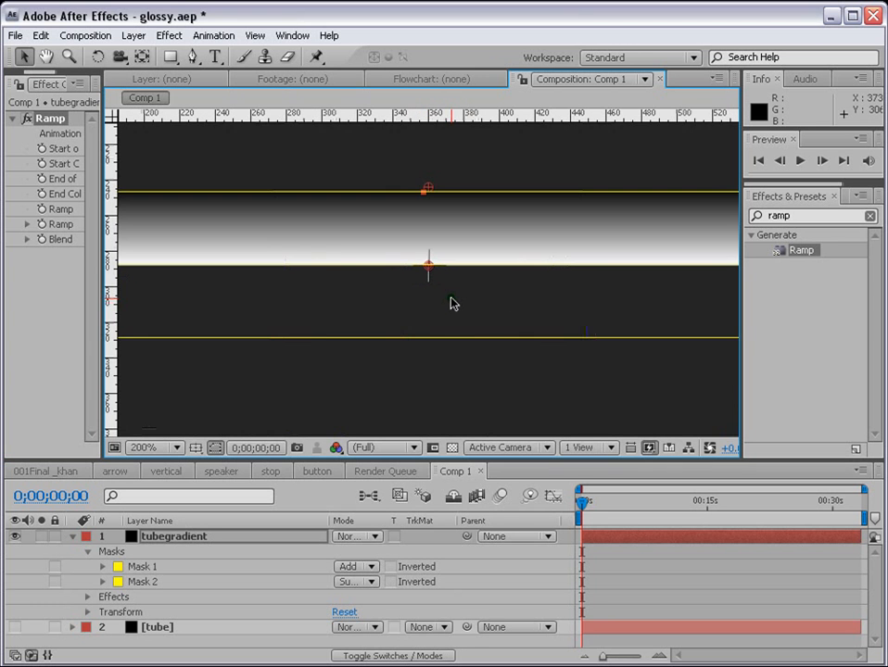
scroll(452, 278, up, 1)
drag(450, 211, 447, 322)
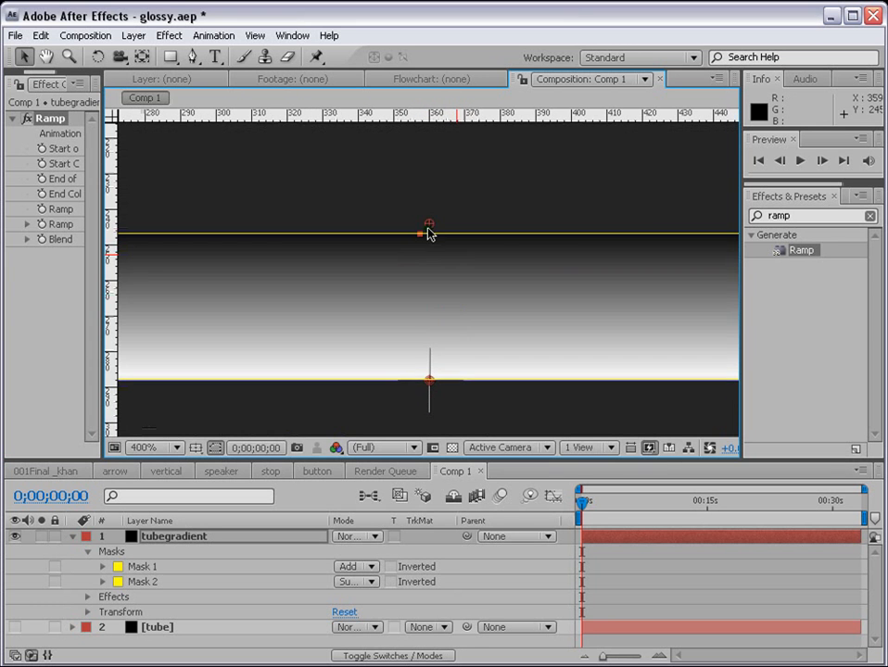
drag(428, 225, 428, 233)
scroll(429, 239, down, 2)
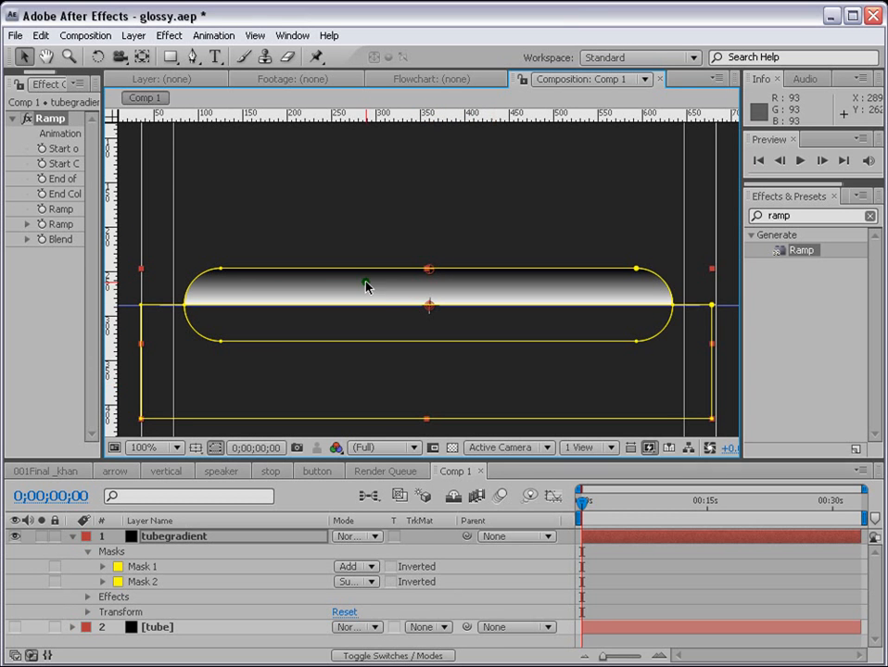
Step: Widen the effect settings area and set the Ramp's start color to white (FFFFFF)
drag(101, 231, 174, 218)
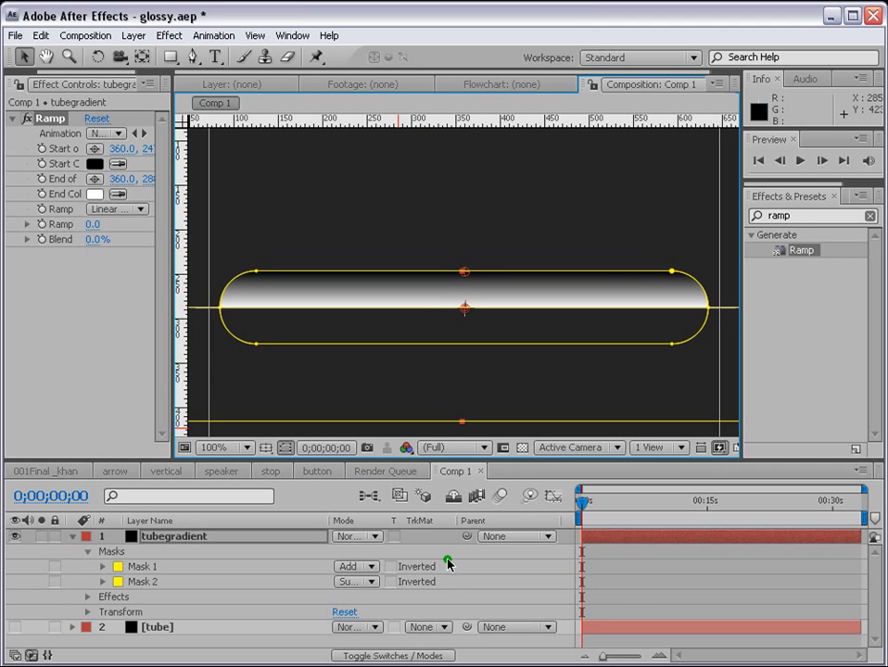
click(97, 239)
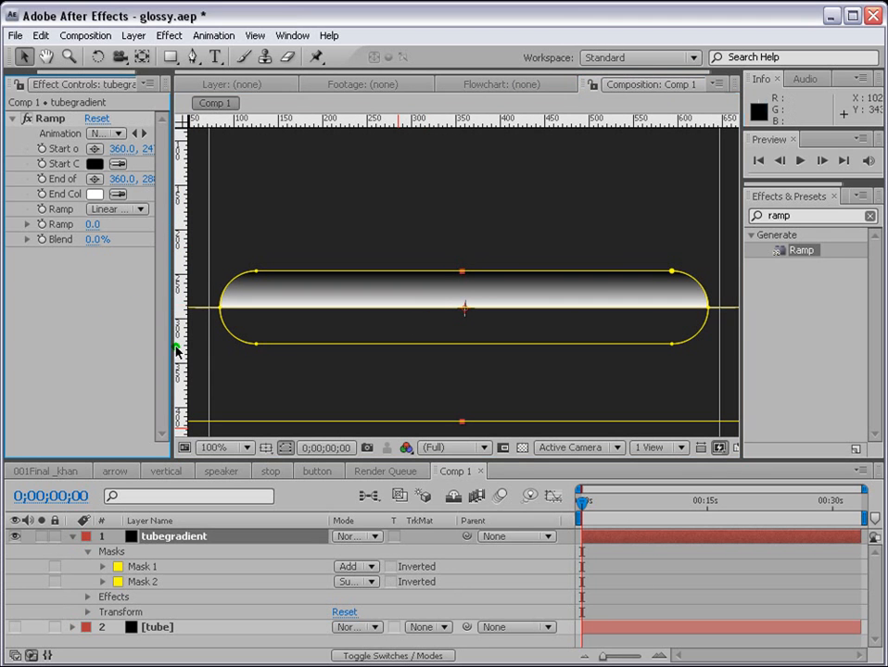
click(95, 164)
click(473, 208)
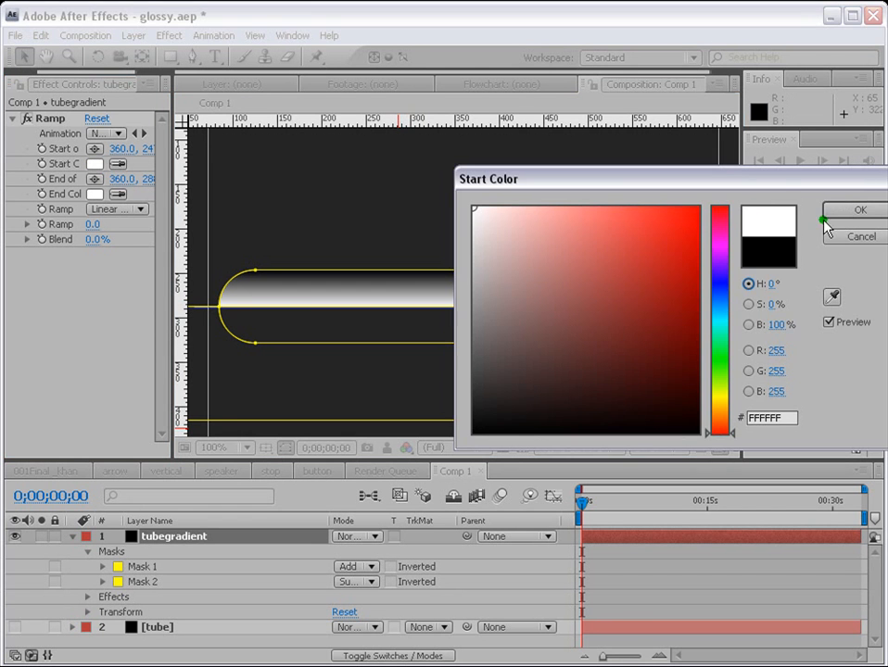
click(858, 213)
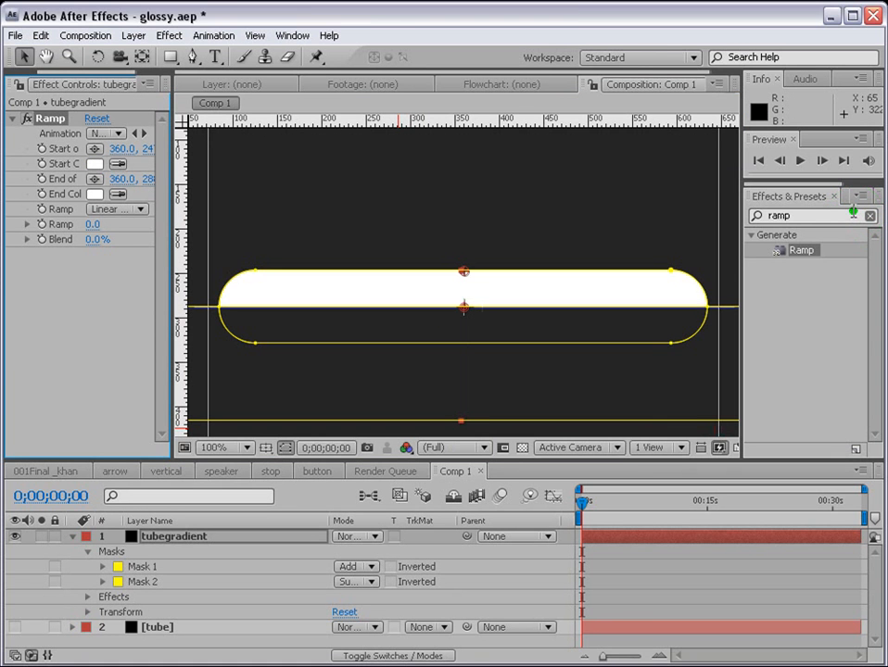
Step: Set the Ramp's end color to a dark teal (2E4145) and deselect the layer
click(94, 193)
mouse_move(474, 428)
mouse_down()
mouse_move(493, 416)
mouse_move(501, 383)
mouse_up()
drag(720, 327, 720, 313)
click(547, 371)
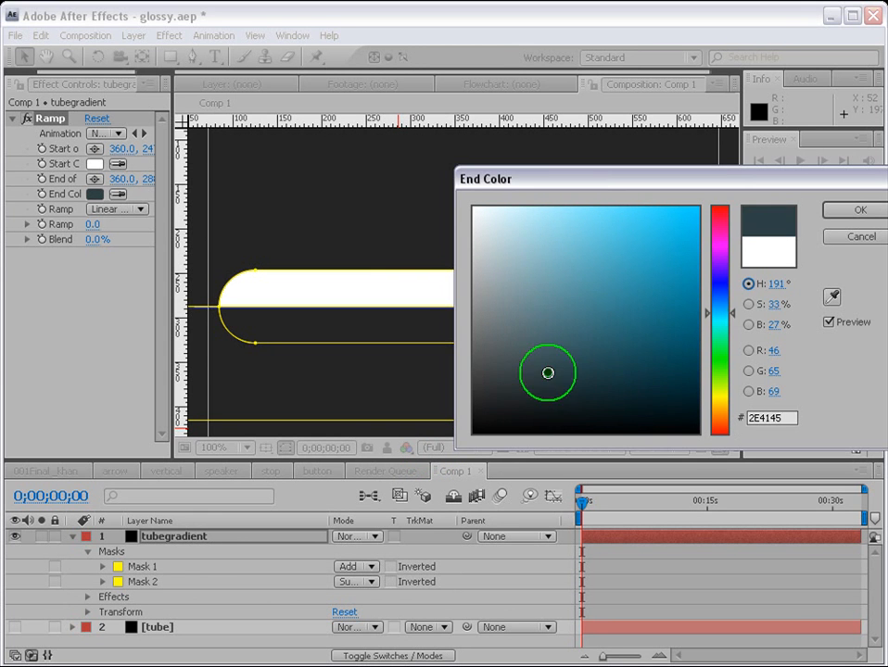
click(865, 212)
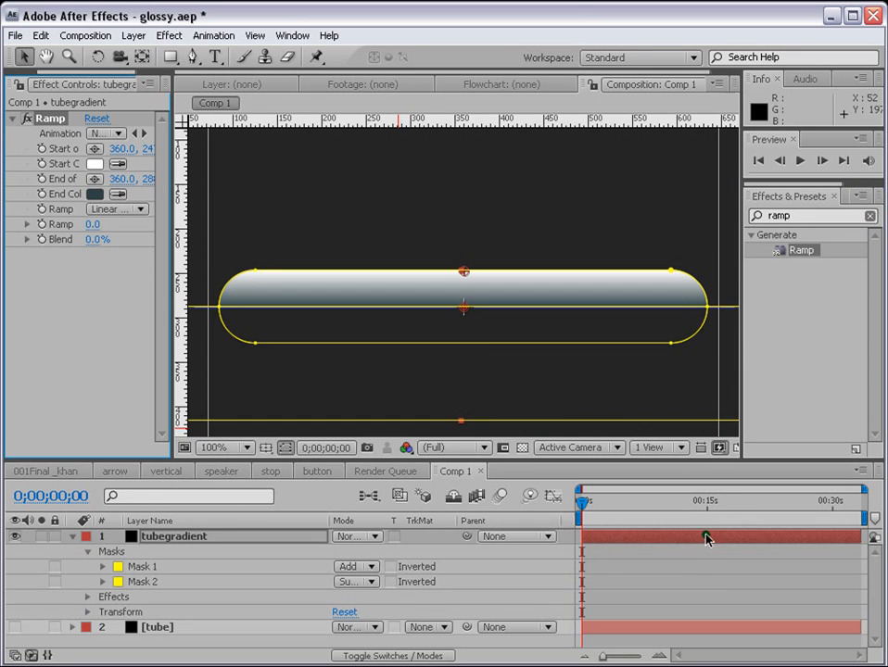
click(700, 568)
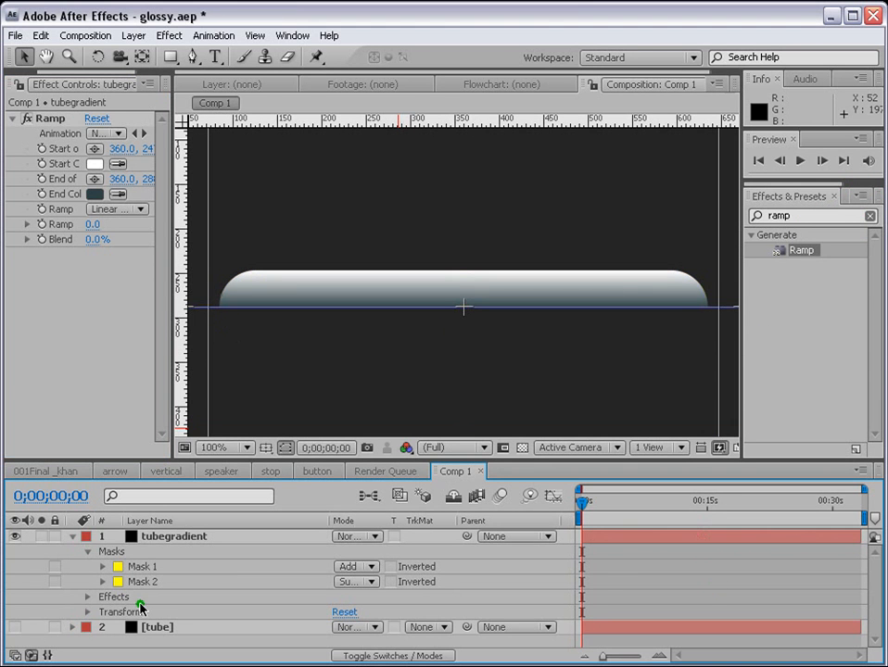
Step: Show the original tube layer again and inspect the whole bar with nothing selected
click(15, 629)
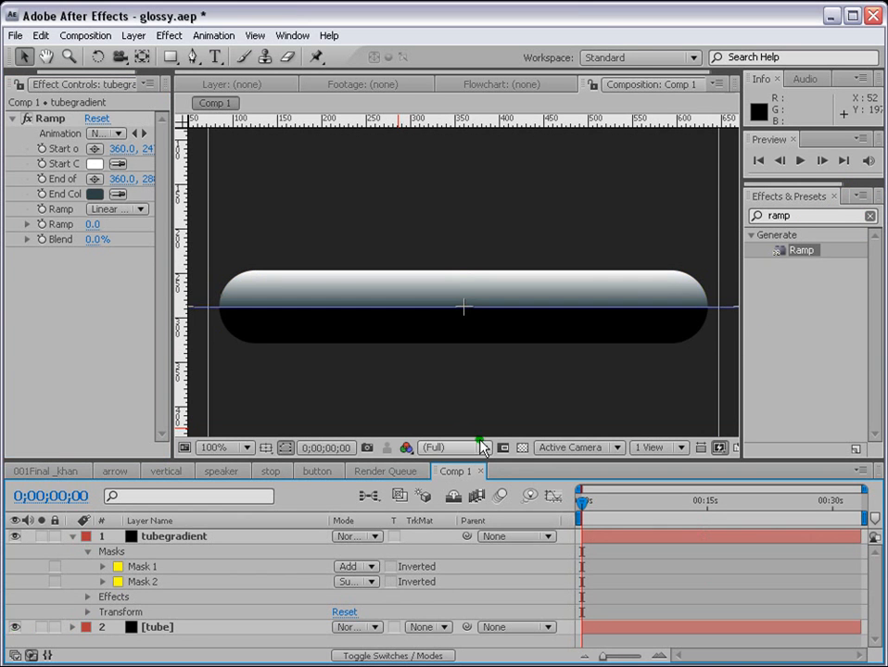
click(604, 374)
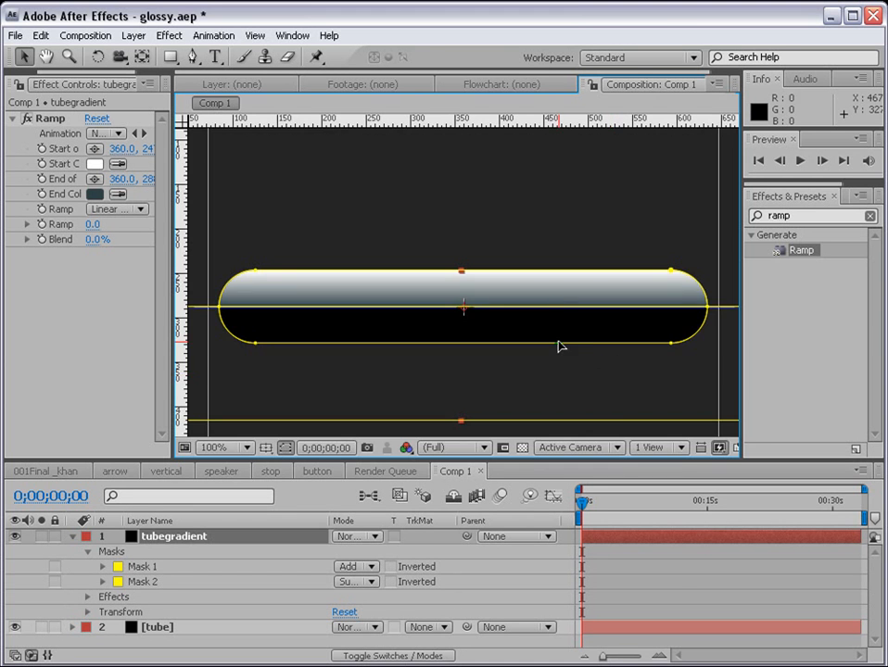
key(comma)
click(629, 301)
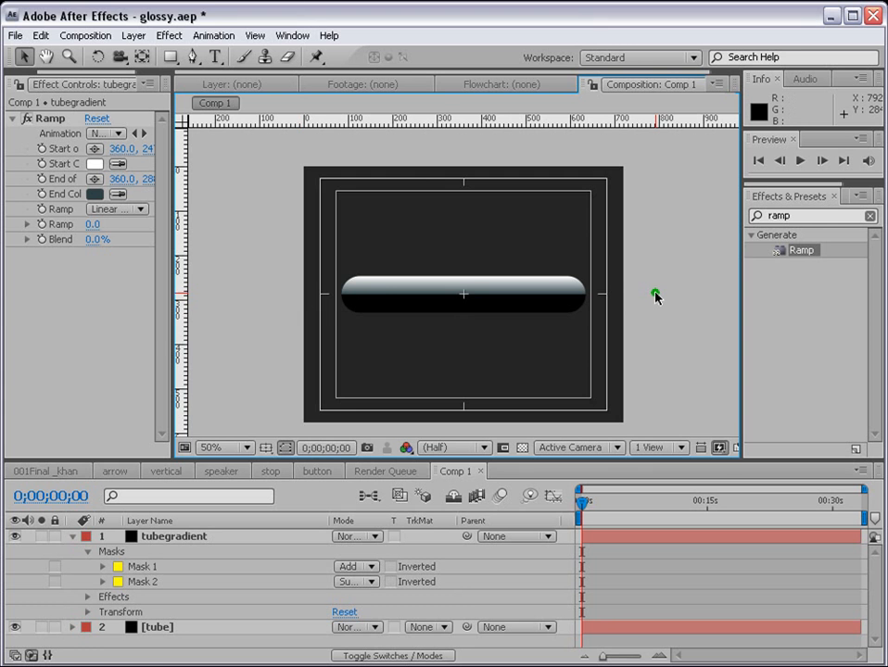
key(period)
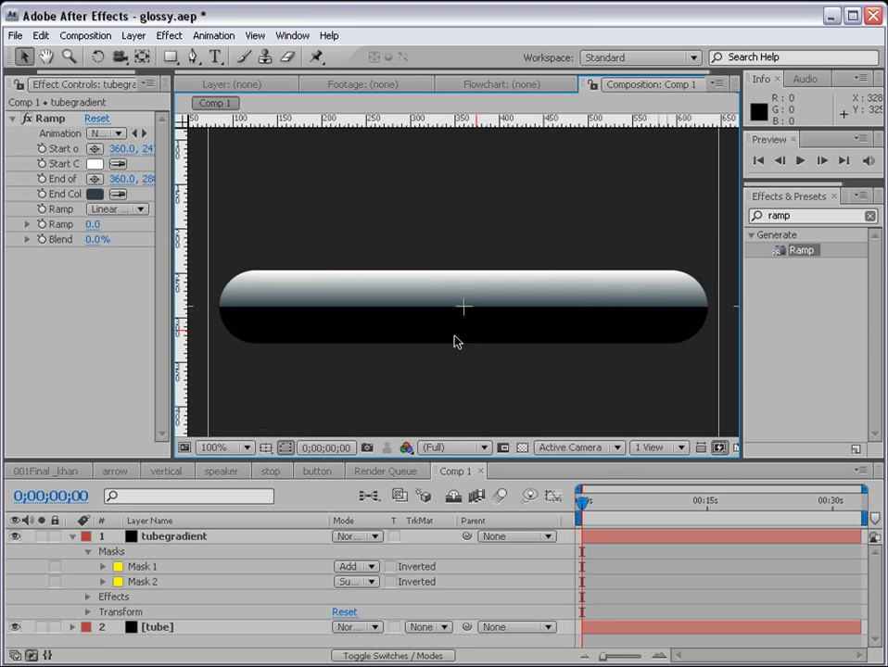
Step: Set the Ramp's end color to dark blue (23364D) and collapse the tubegradient layer's properties
click(95, 194)
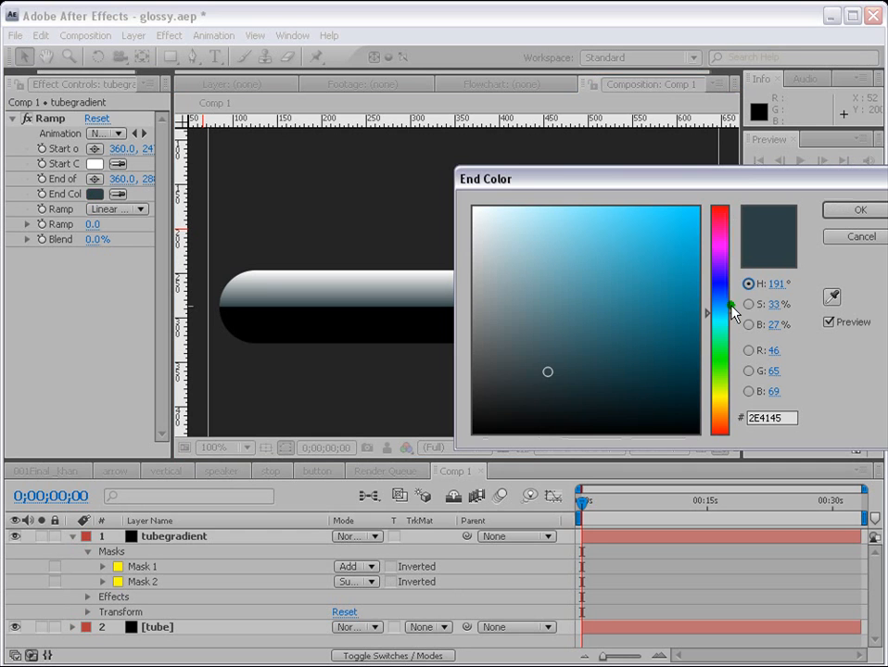
drag(732, 313, 730, 296)
click(595, 363)
click(838, 211)
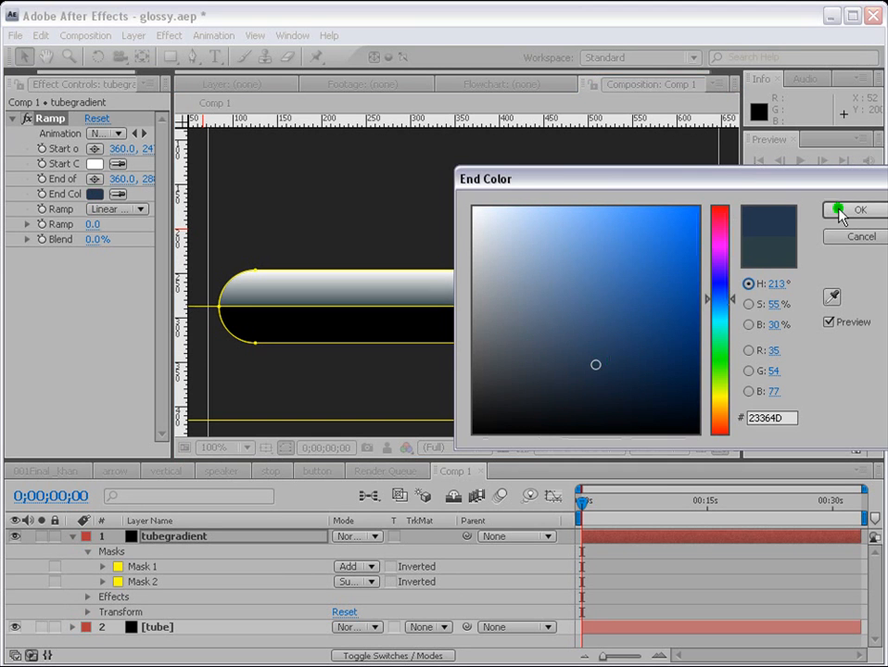
click(668, 550)
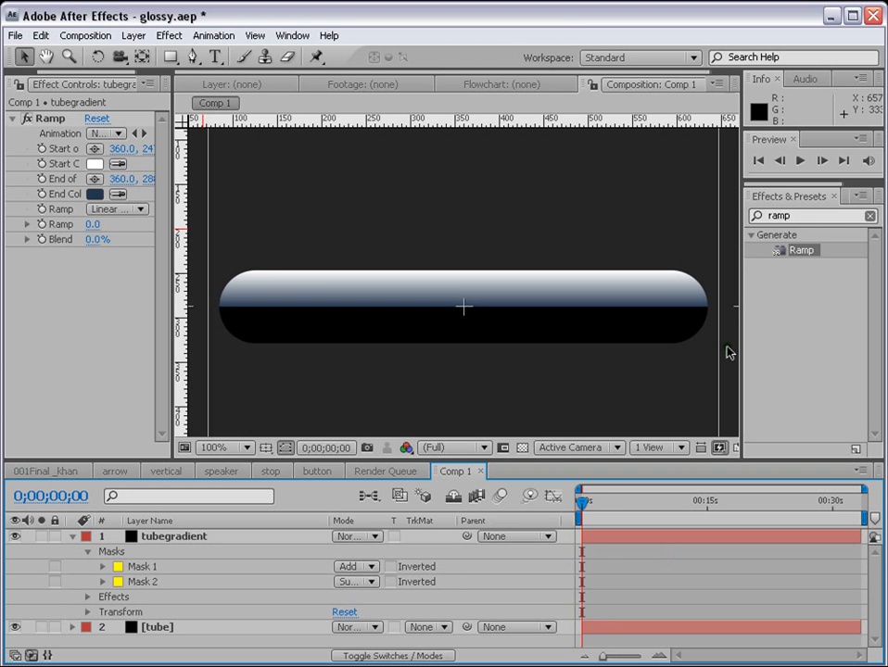
key(comma)
click(73, 535)
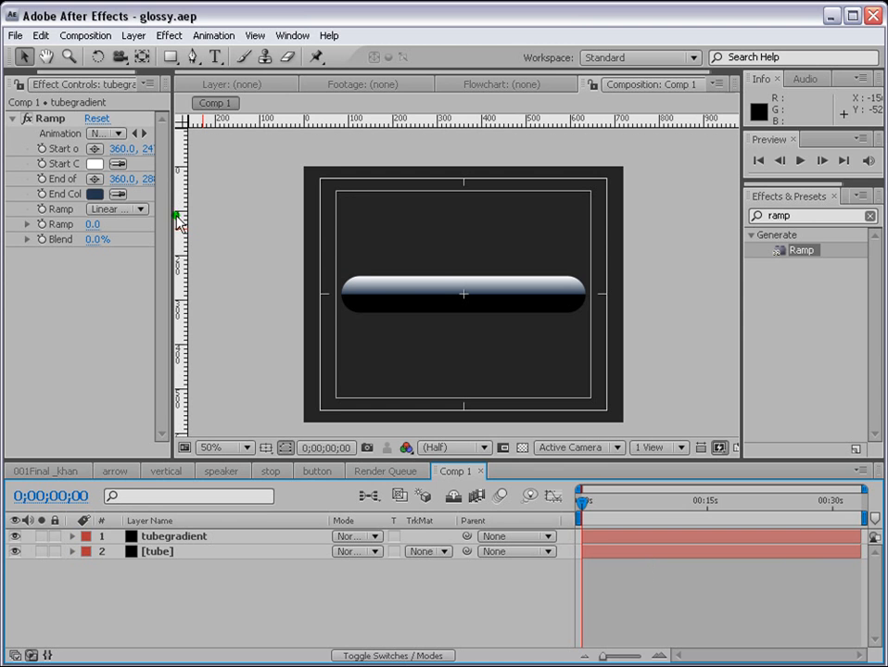
Step: Rename the composition Comp 1 as "001Final_tuts" in the project list
click(123, 128)
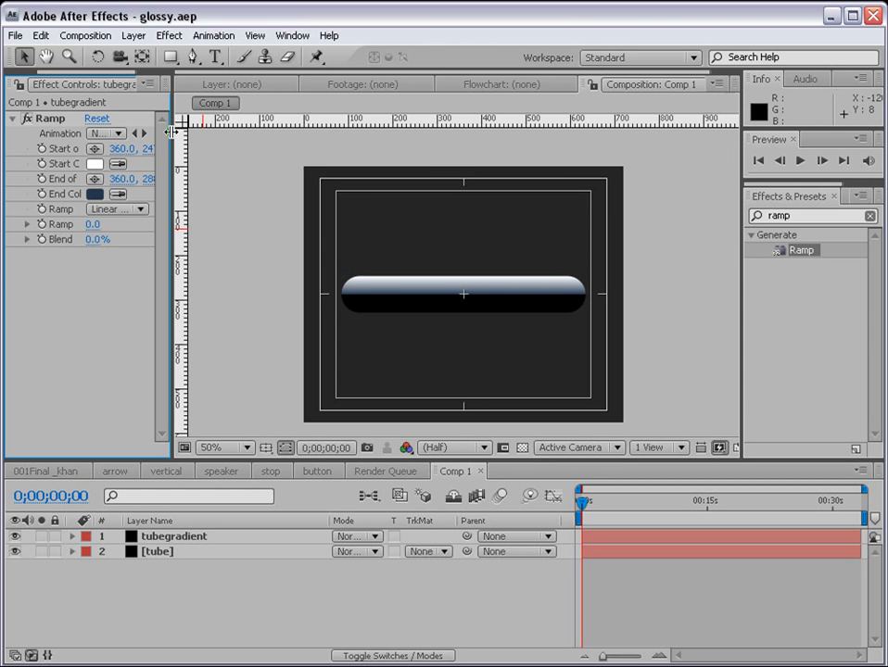
drag(169, 138, 232, 139)
click(28, 83)
click(80, 258)
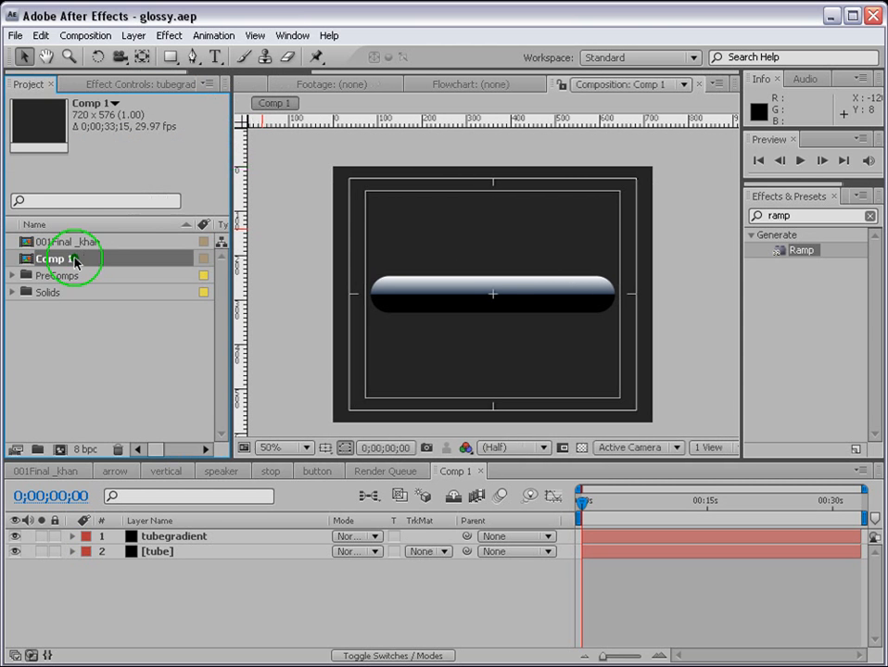
key(Return)
text(001)
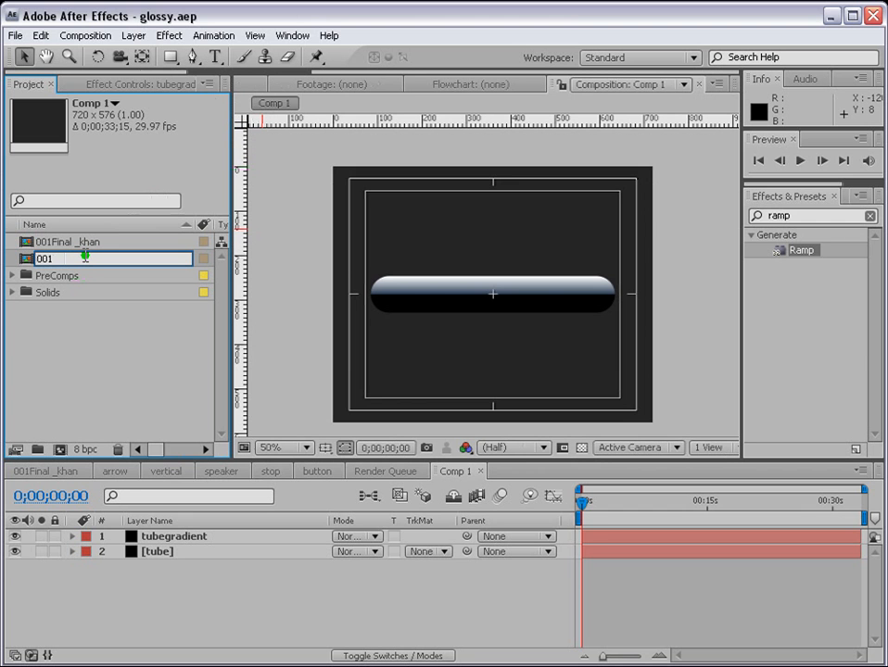
text(Final)
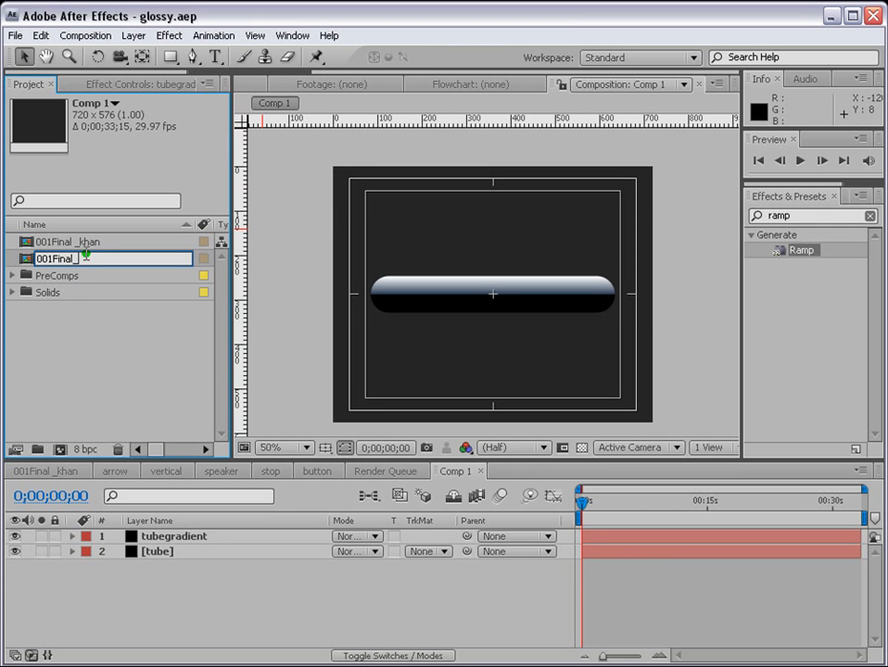
text(_tuts)
click(113, 325)
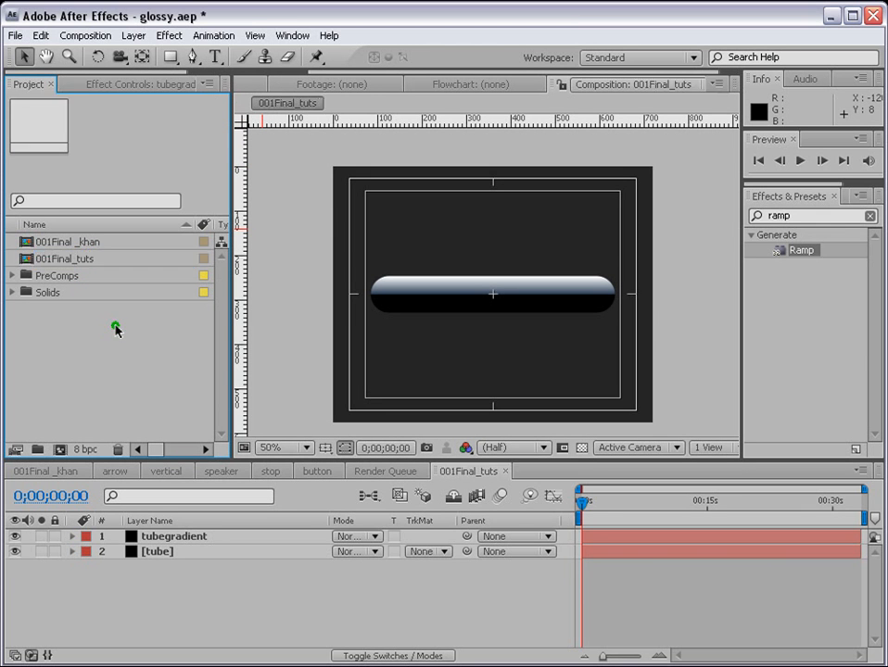
Step: Create a folder directly inside the PreComps folder and name it "tus"
click(13, 277)
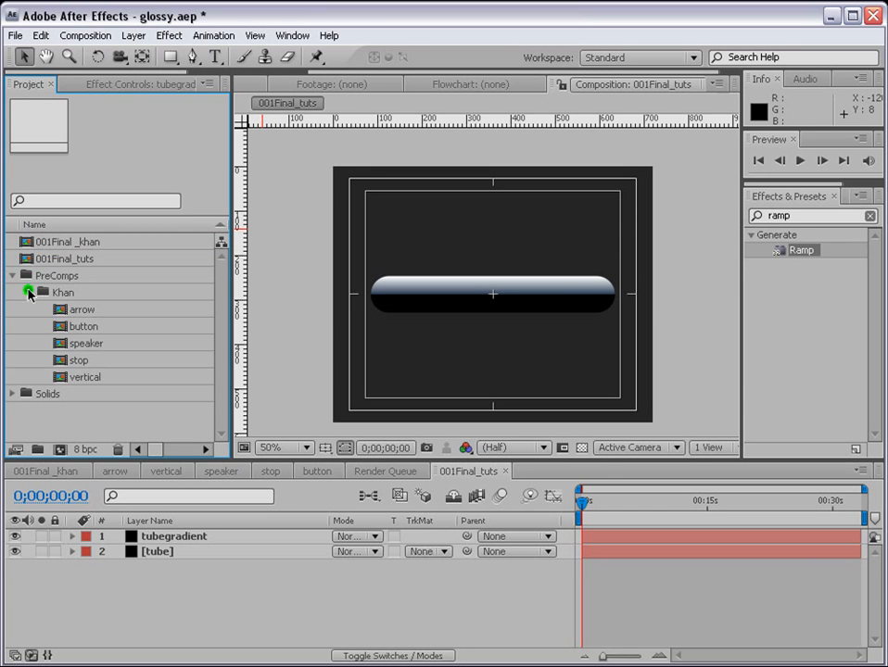
click(30, 292)
click(44, 295)
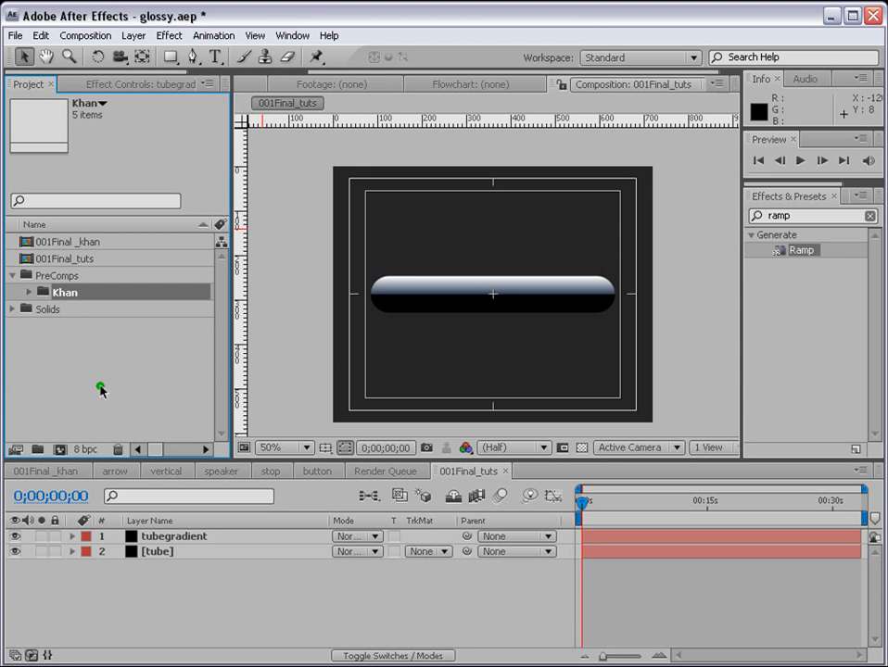
click(34, 449)
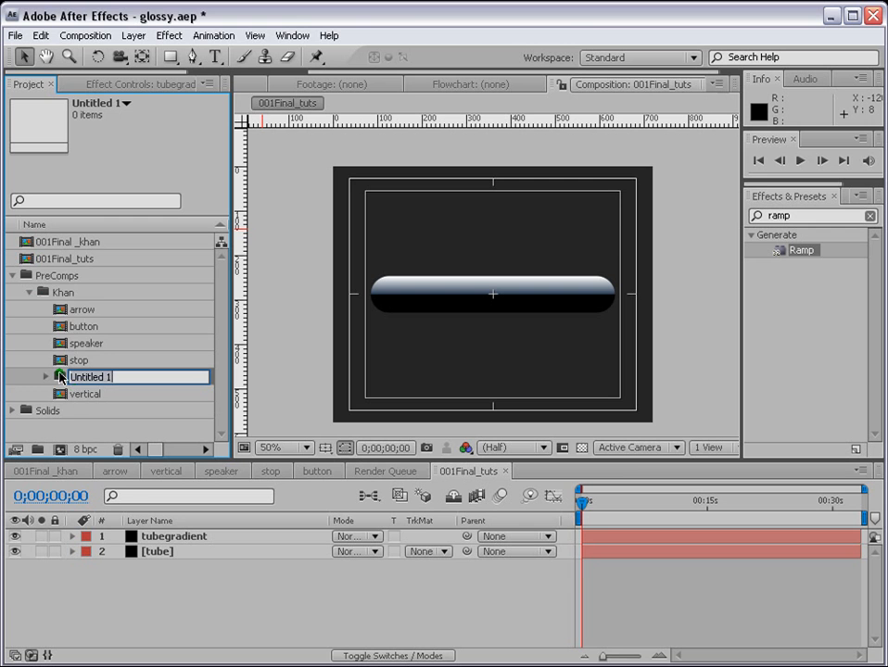
drag(47, 375, 59, 278)
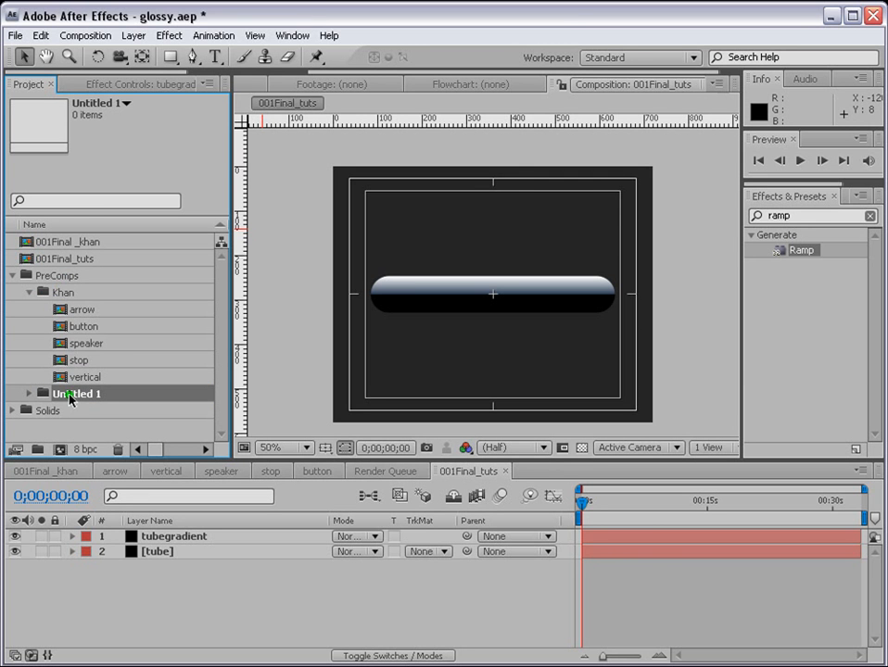
key(Return)
text(tut)
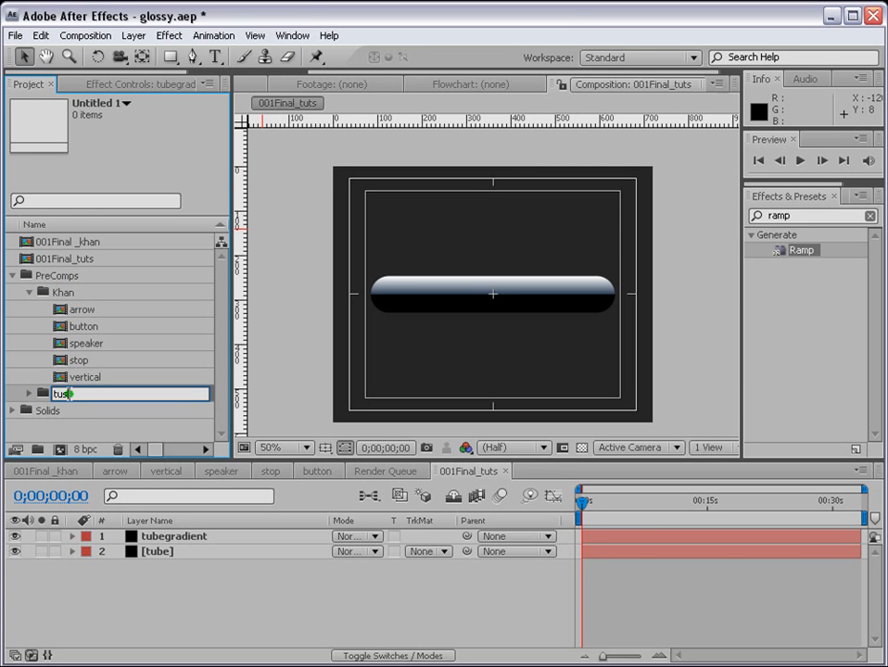
key(Return)
click(93, 428)
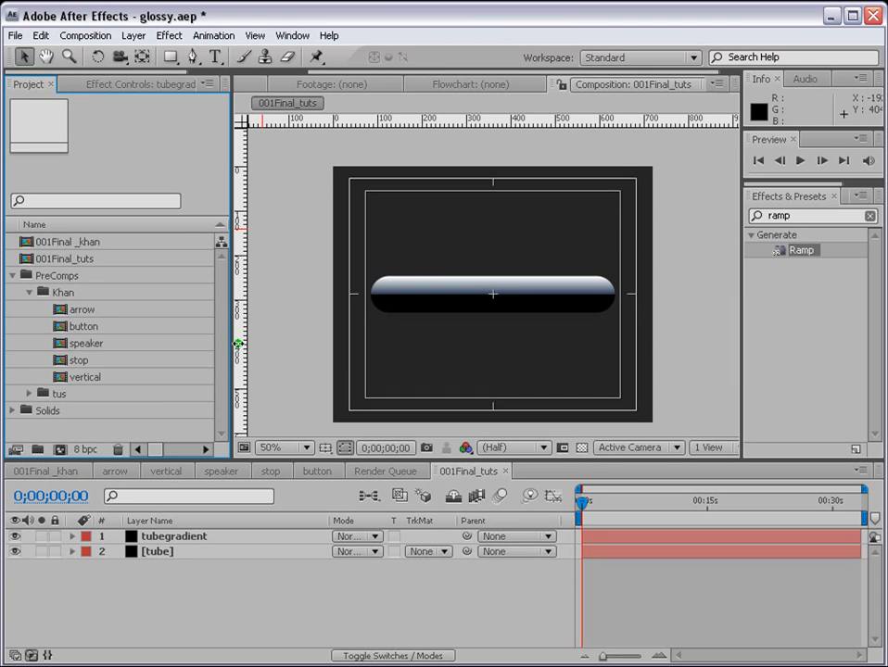
click(29, 291)
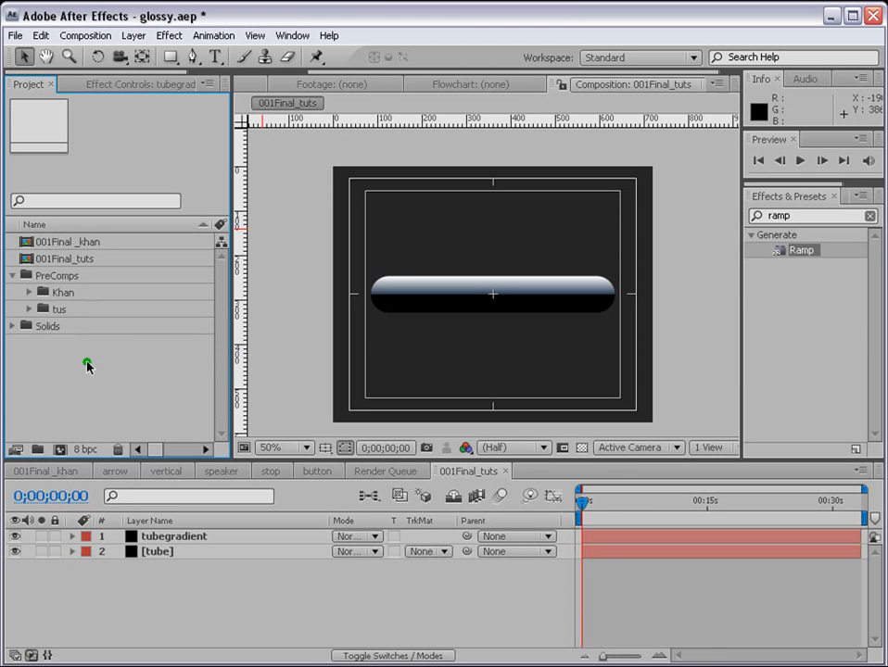
Step: Create a 300 x 300 px composition inside the tus folder and view it at 100%
click(79, 308)
click(85, 35)
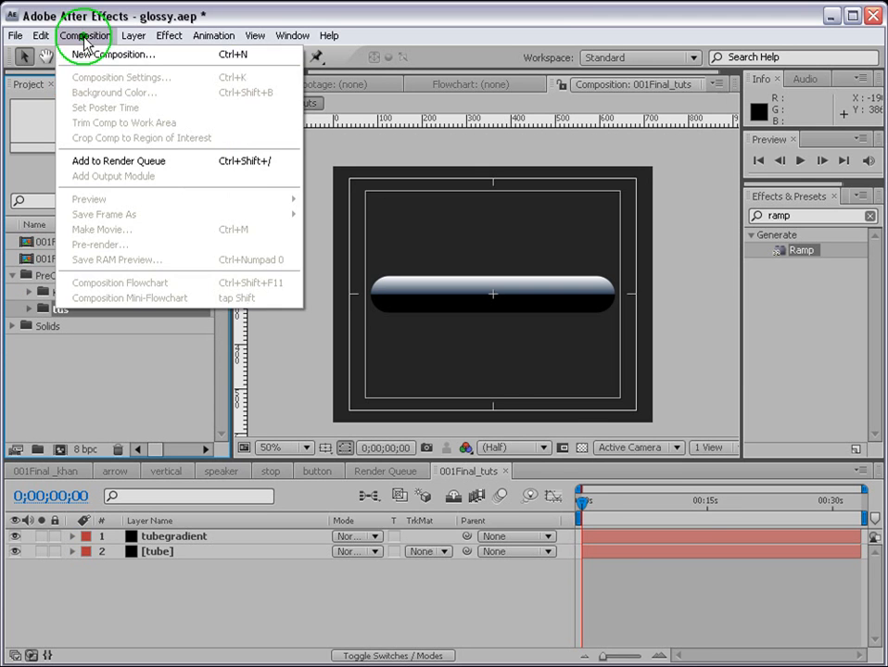
click(93, 54)
double_click(397, 253)
text(300)
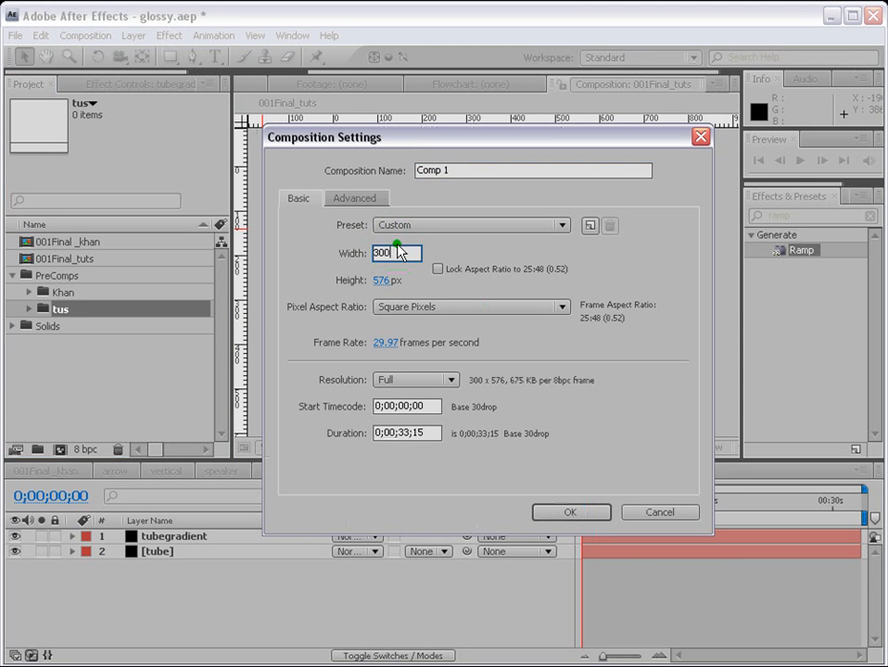
click(378, 282)
text(300)
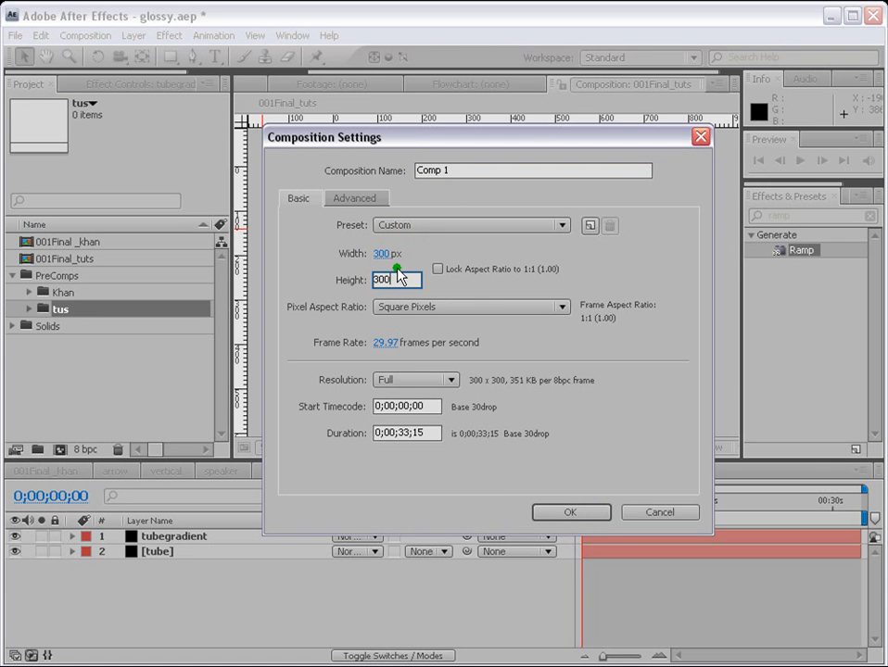
click(565, 511)
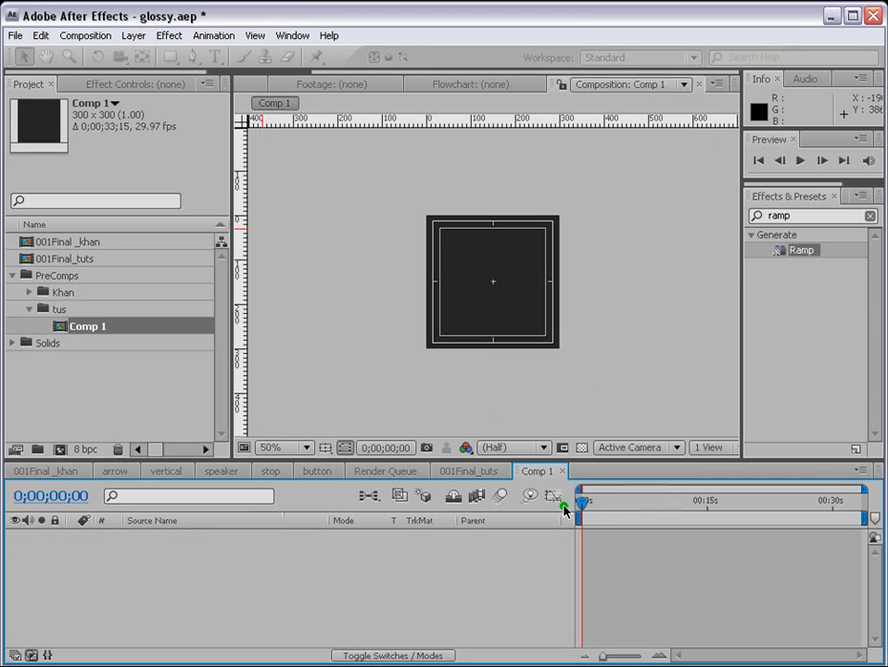
key(slash)
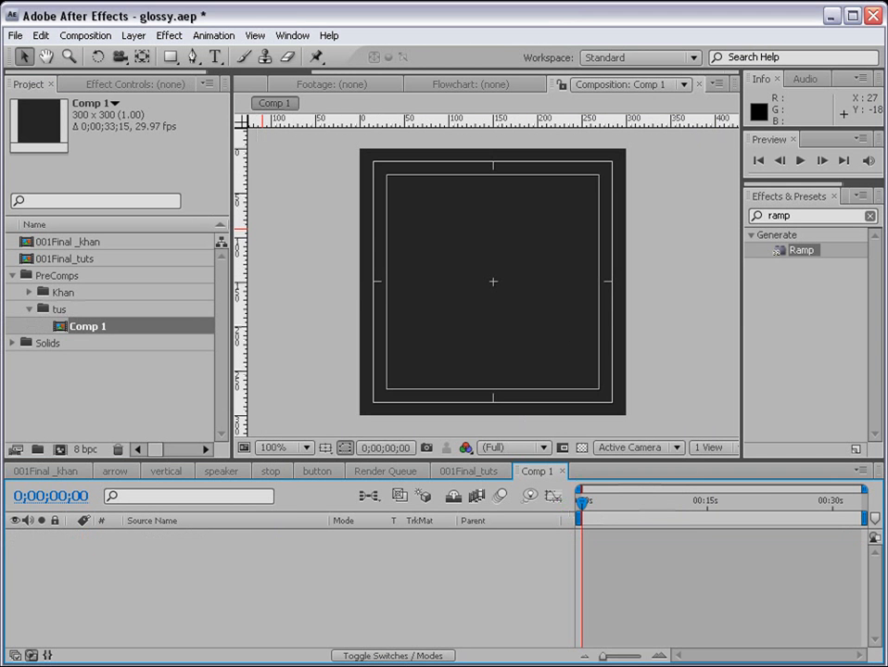
Step: Add a 300 x 300 px solid in a dark blue-gray (RGB 40, 43, 47) to the new composition
click(134, 35)
mouse_move(139, 56)
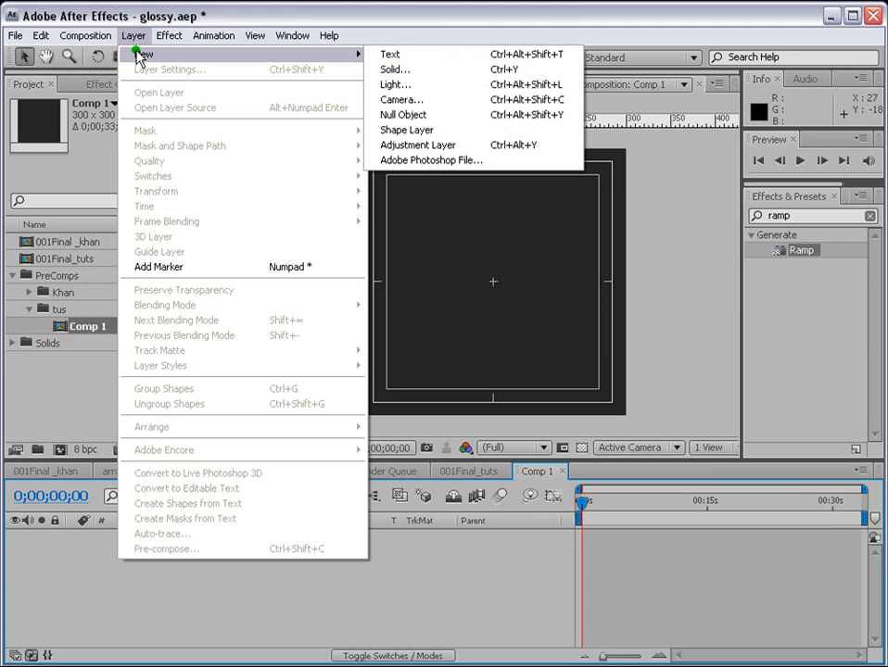
click(434, 69)
click(575, 503)
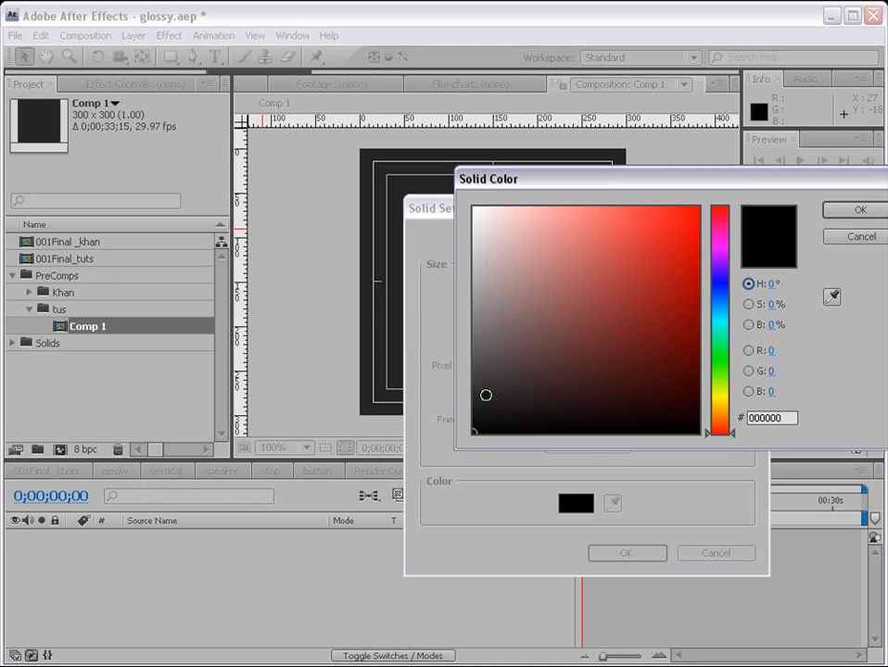
click(486, 395)
click(720, 299)
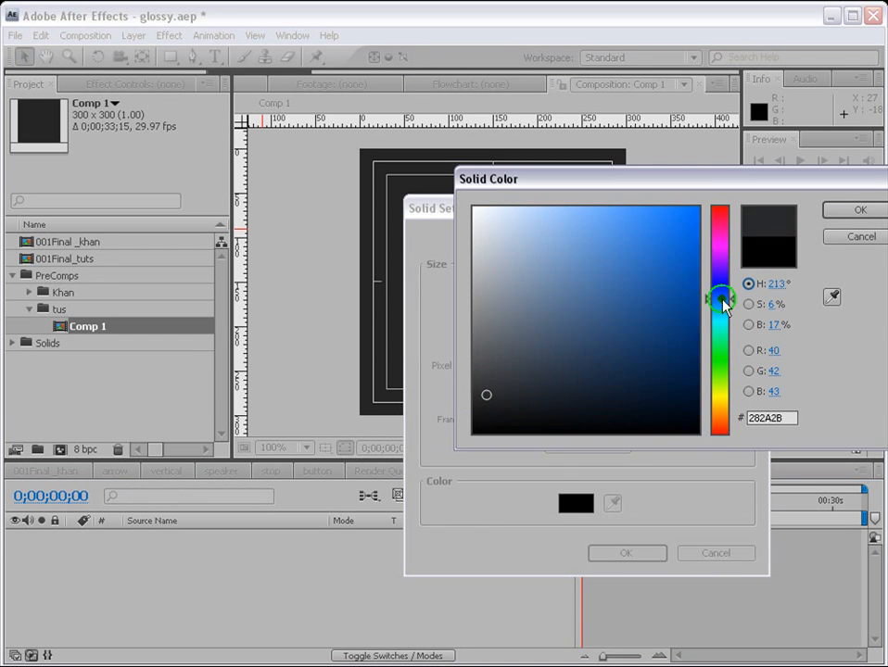
click(862, 210)
click(616, 551)
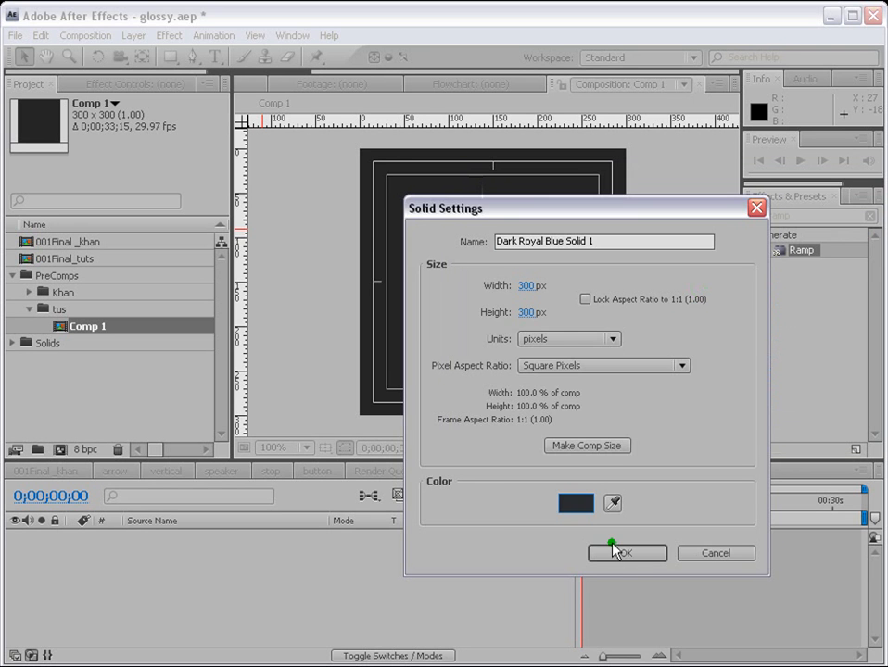
click(630, 562)
click(620, 541)
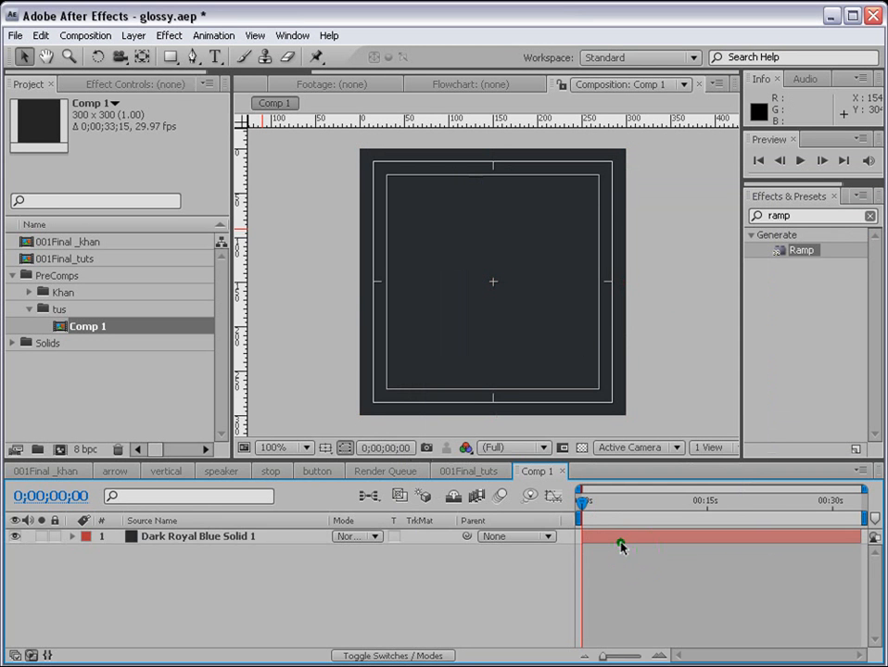
Step: Add a full-size rectangular mask to the solid and scale it evenly about its center to about 205 px square
double_click(171, 57)
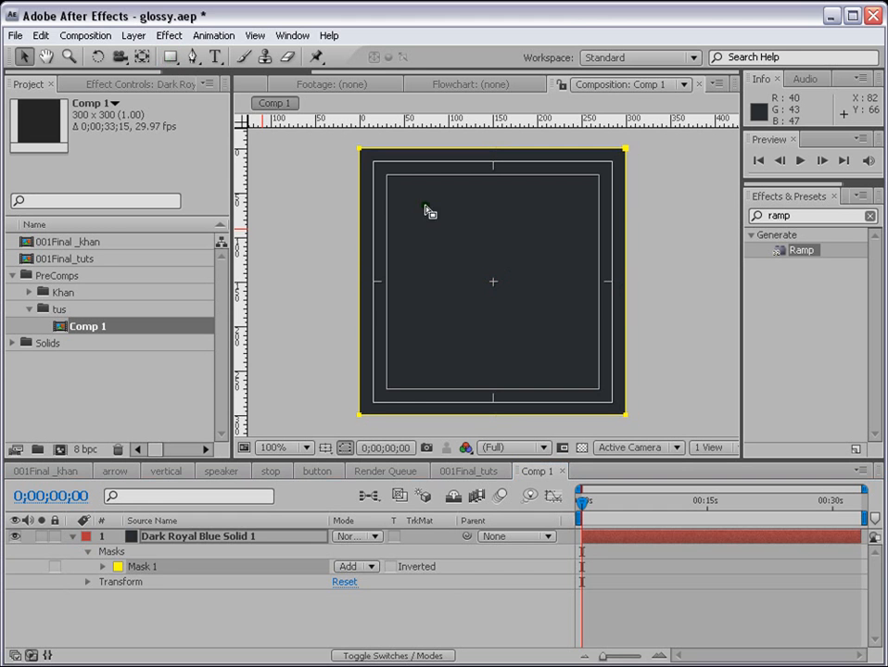
click(358, 147)
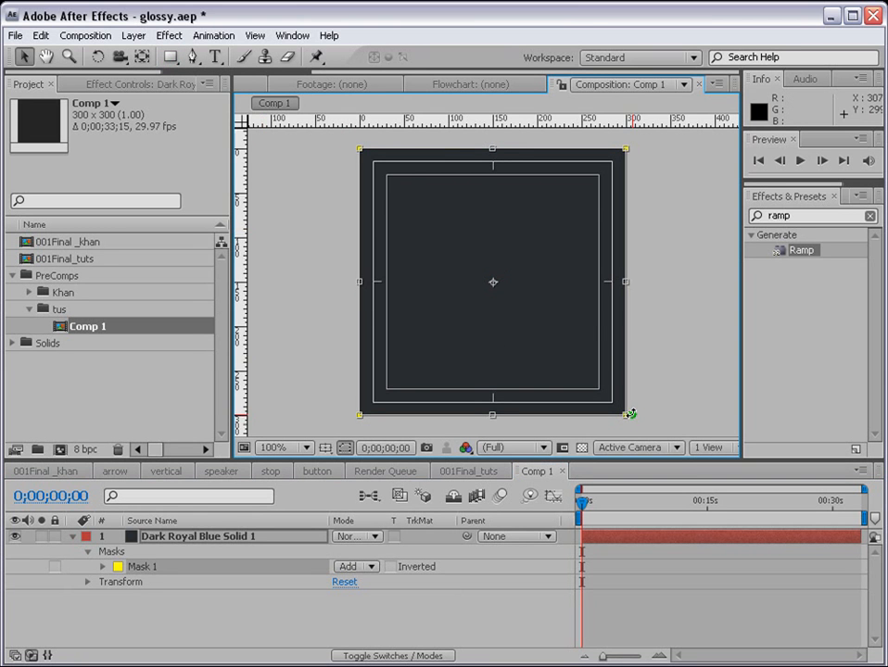
drag(627, 417, 594, 376)
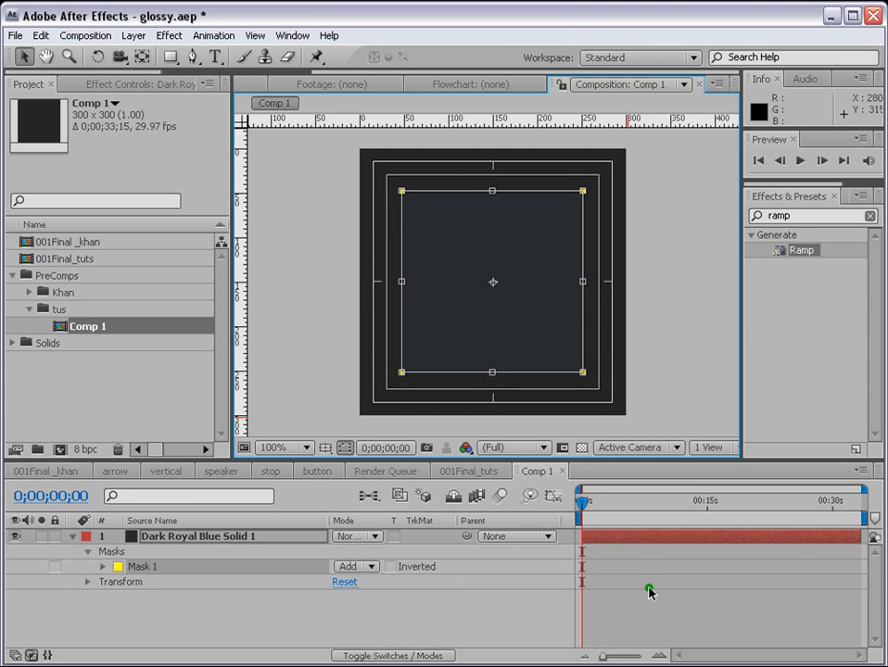
Step: Delete the mask's upper-right vertex to form a triangle and rotate it 45° so that it points left
click(584, 192)
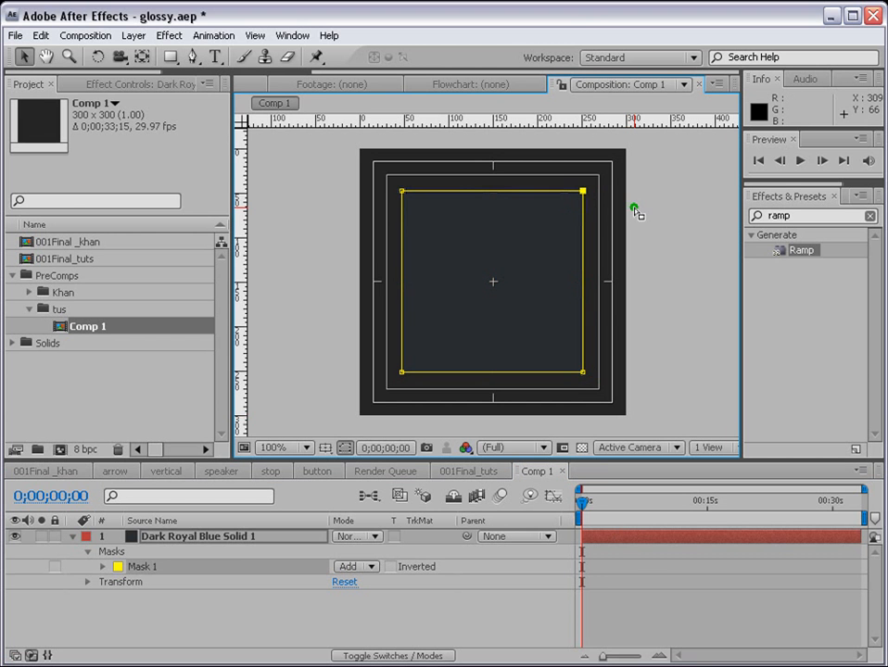
key(Delete)
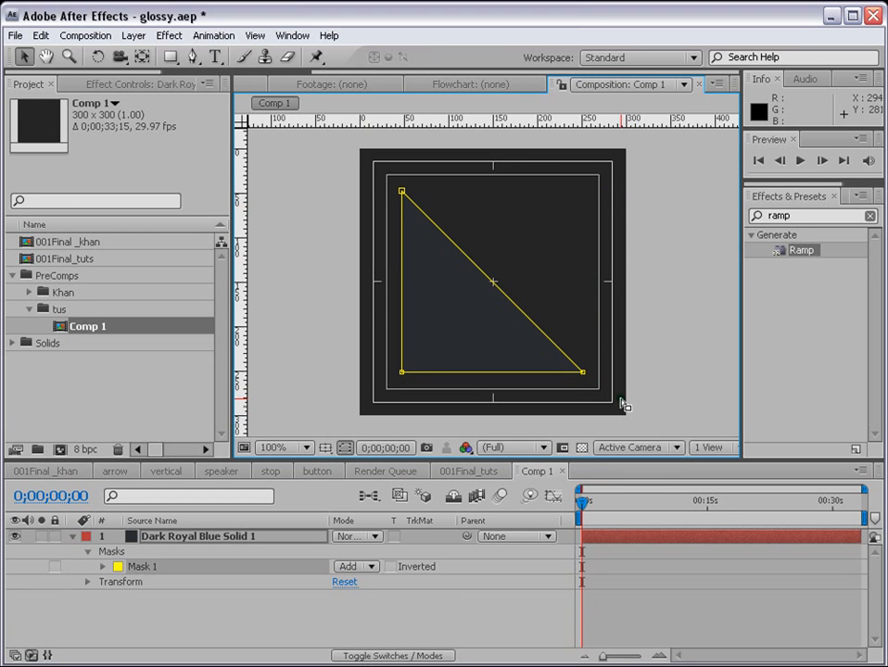
double_click(581, 372)
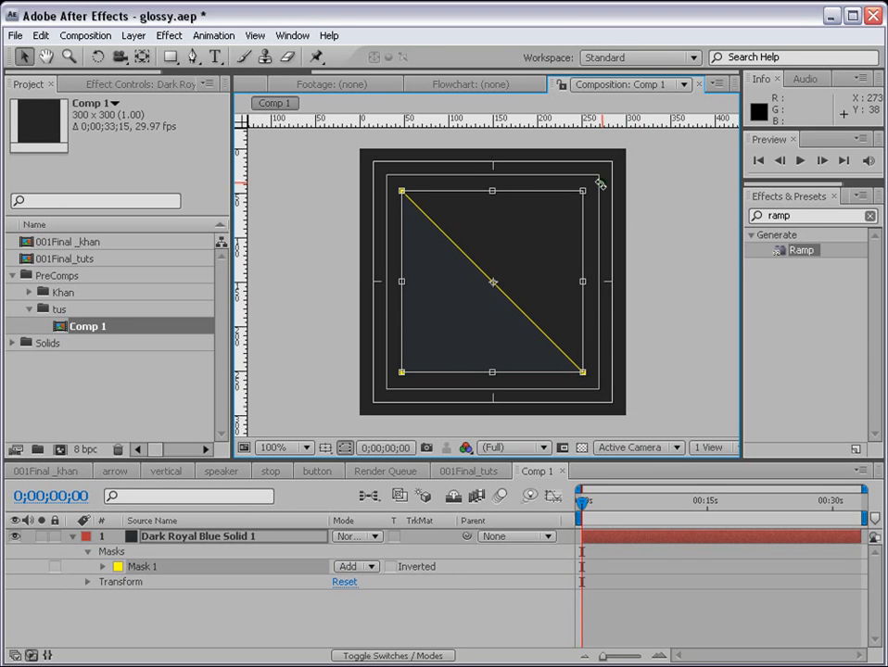
drag(614, 190, 637, 265)
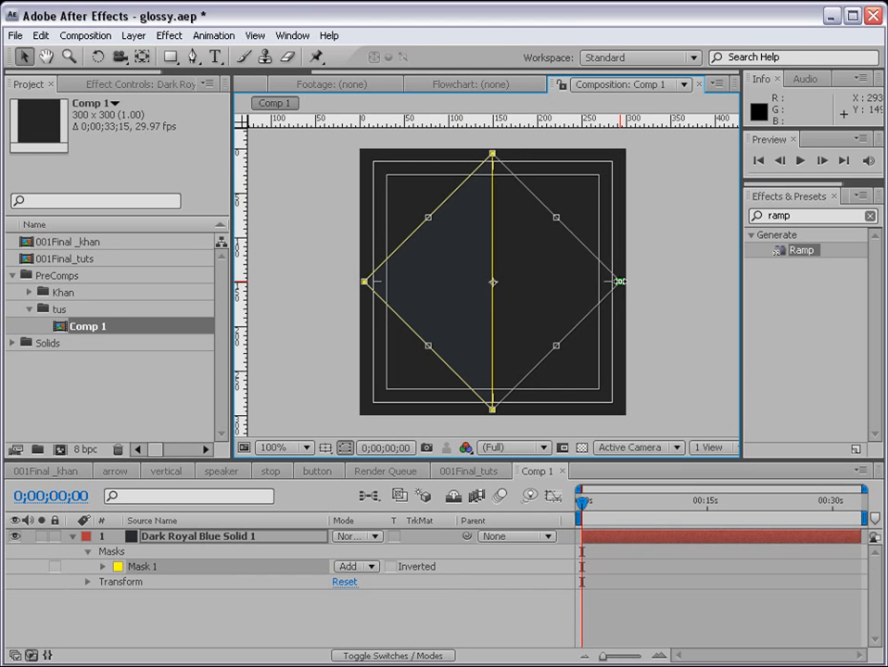
Step: Scale the triangular mask down to about 210 px tall about its center and nudge its left vertex a few pixels outward
drag(619, 281, 475, 308)
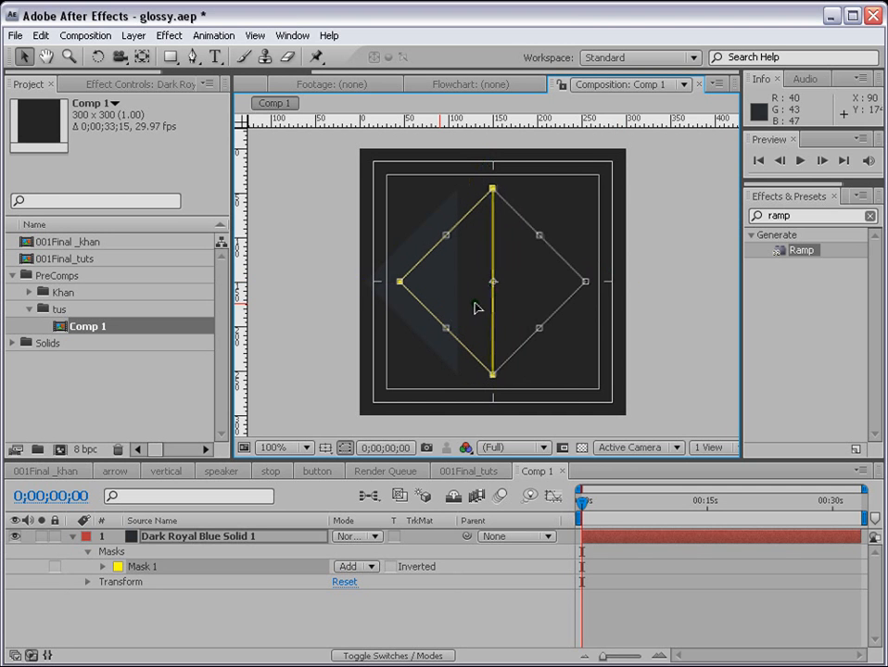
key(Return)
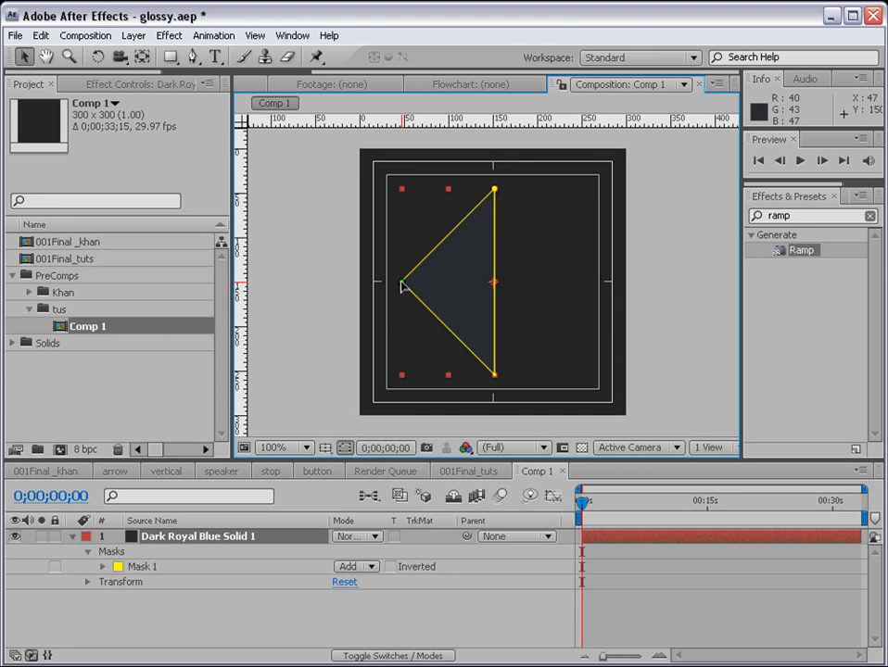
click(402, 283)
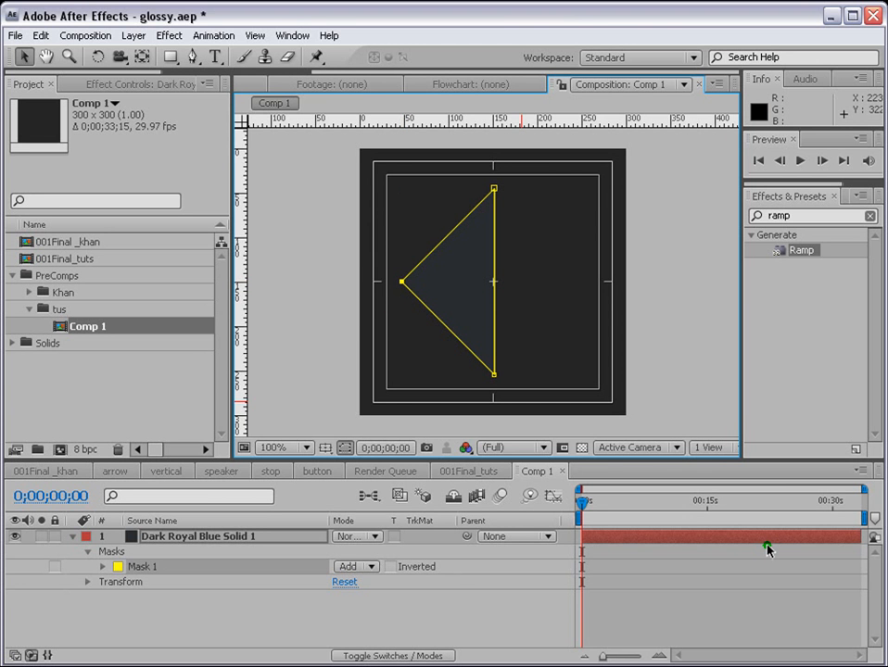
key(Left)
key(Left)
key(Left)
key(Left)
key(Left)
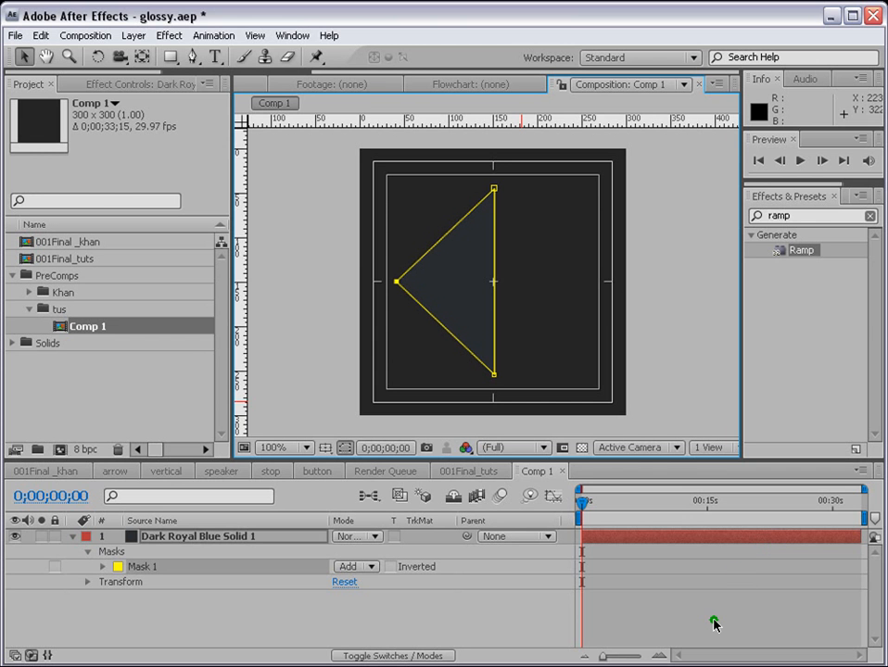
Step: Apply a Bevel and Emboss layer style to the triangle layer and set its style to Pillow Emboss
click(155, 537)
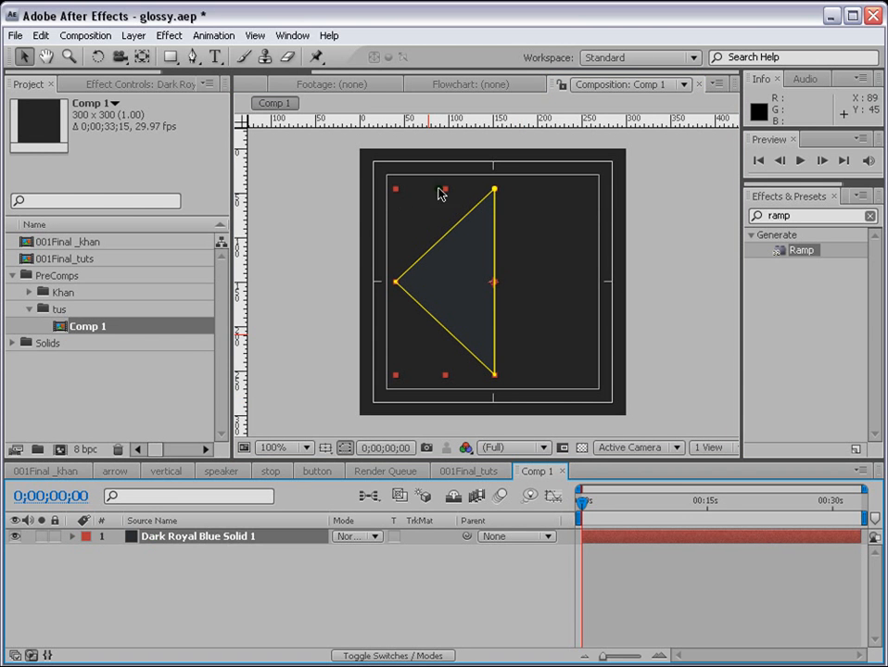
click(132, 35)
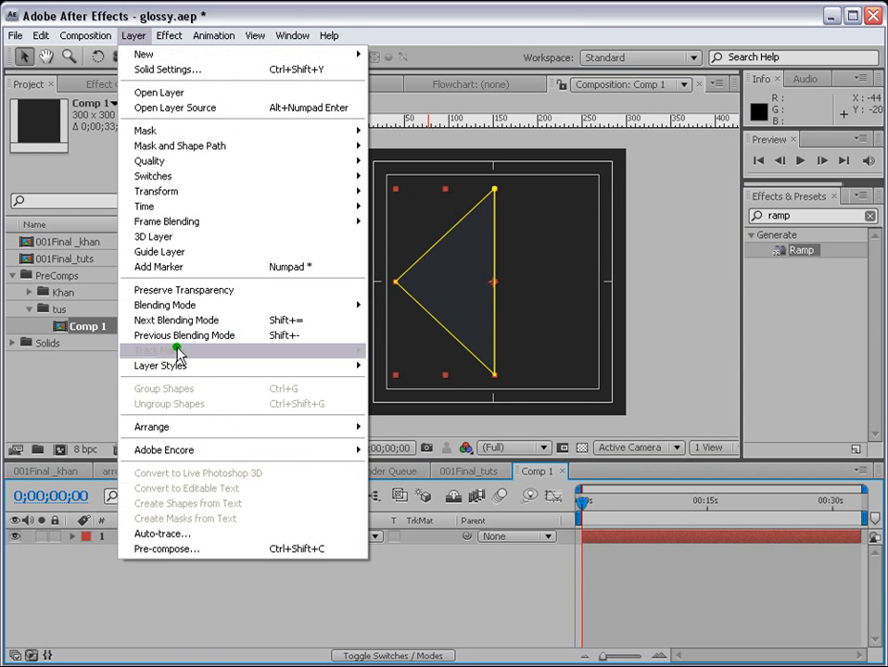
mouse_move(181, 364)
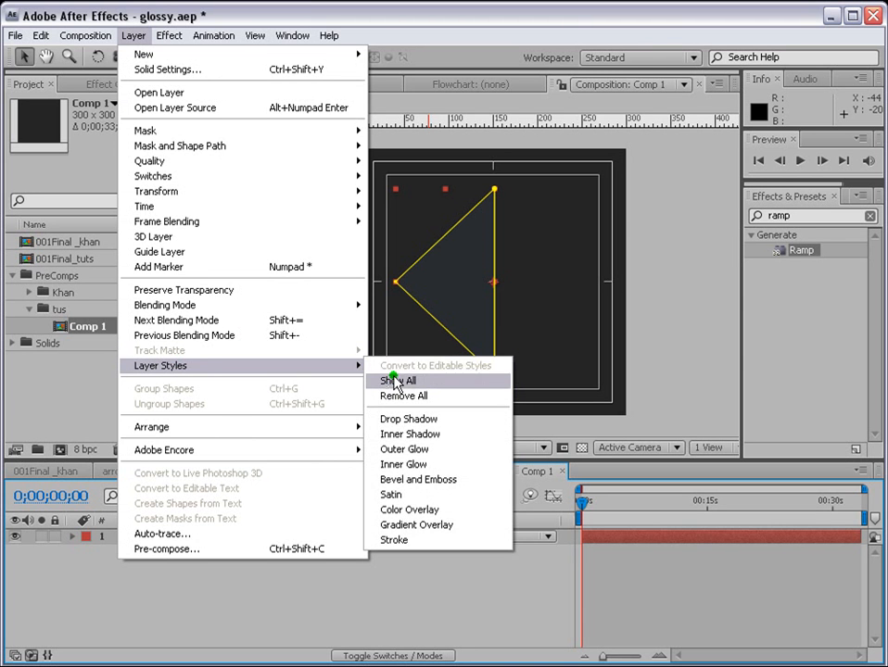
click(417, 479)
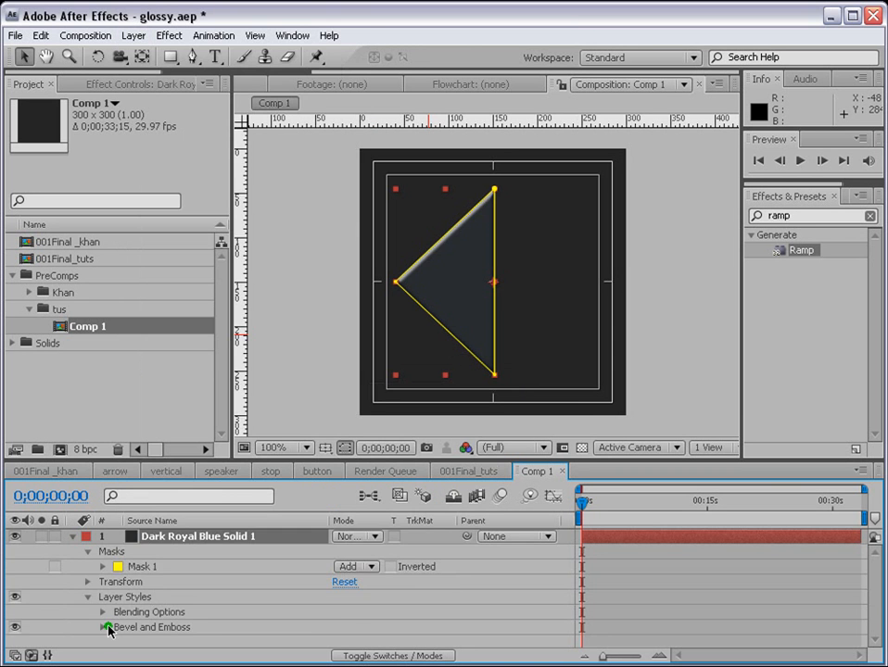
click(100, 628)
scroll(449, 612, down, 5)
scroll(449, 611, up, 3)
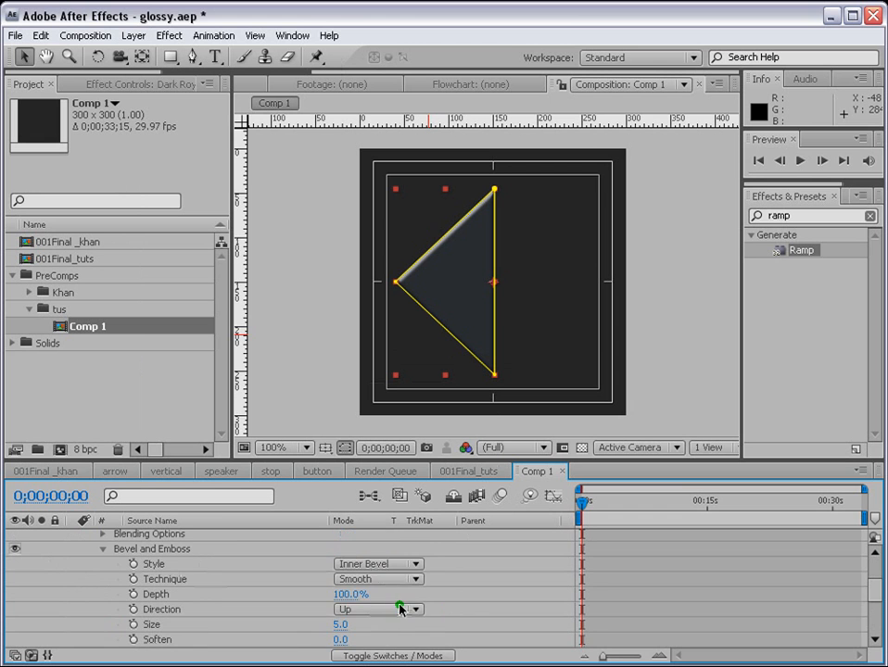
click(369, 564)
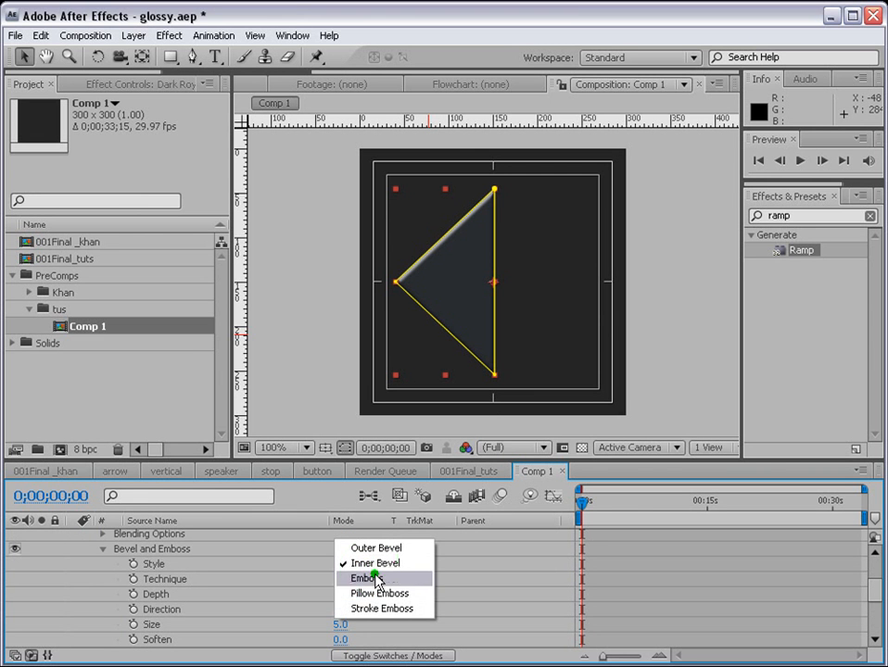
click(380, 593)
scroll(376, 556, down, 2)
click(606, 357)
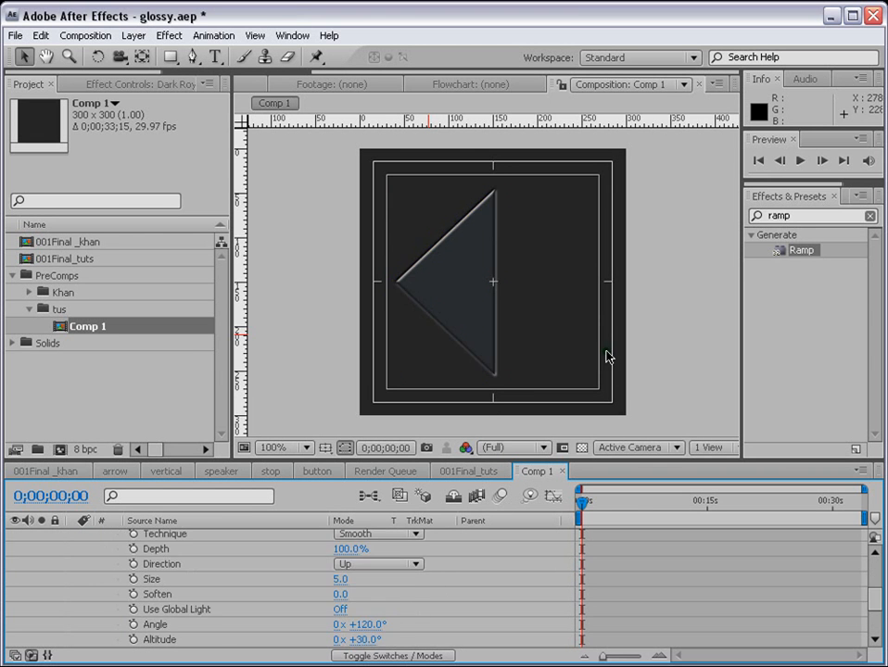
Step: Set the Bevel and Emboss size to 0.1 and check the triangle with nothing selected
click(339, 582)
text(5)
key(Return)
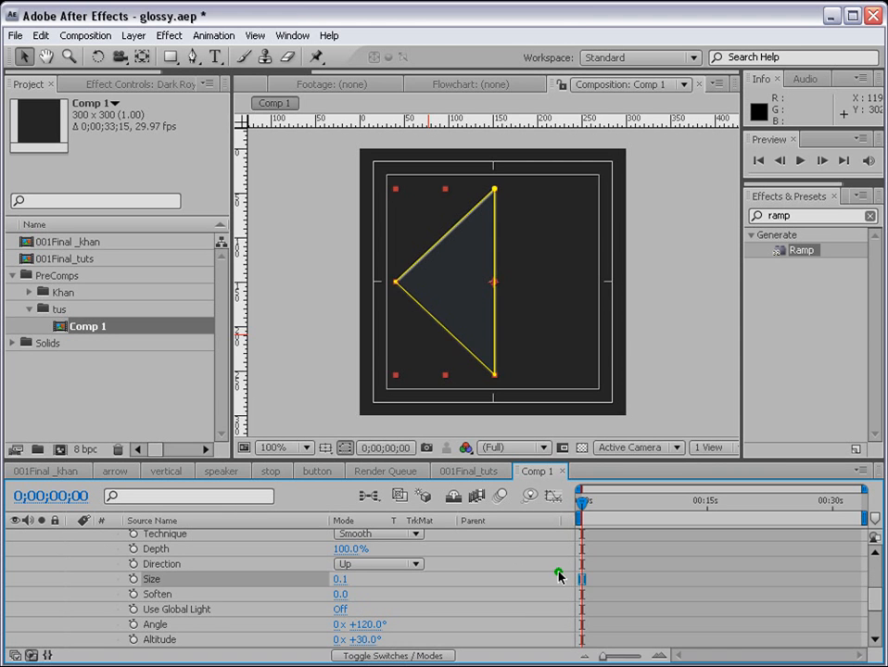
click(715, 584)
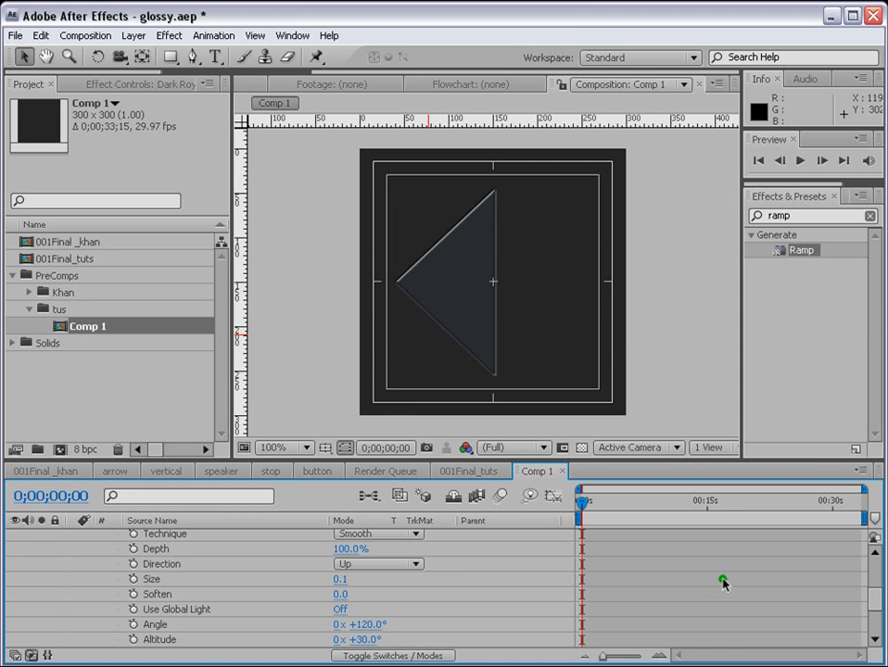
text(.1)
key(Return)
click(673, 572)
scroll(673, 572, down, 3)
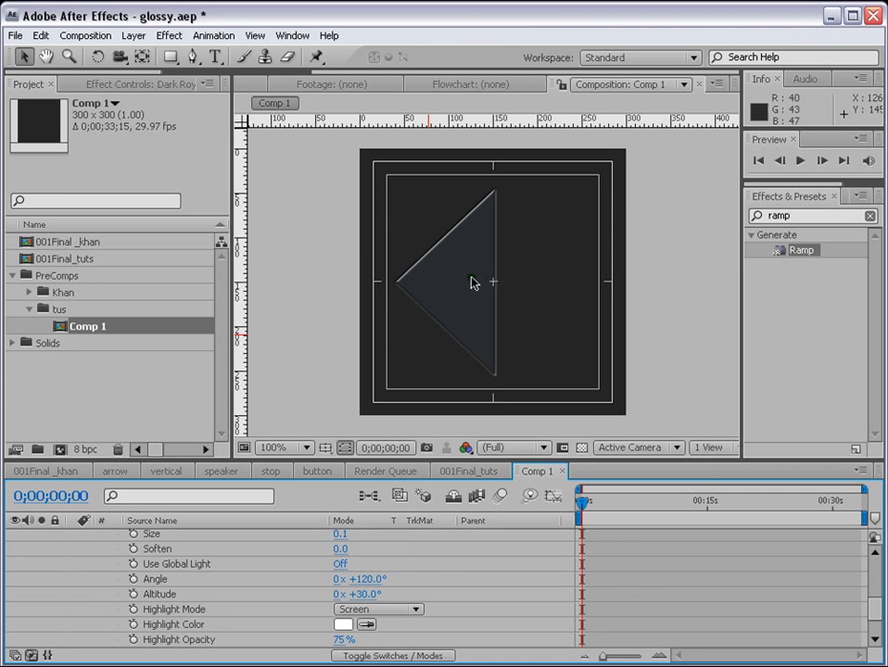
scroll(400, 583, up, 3)
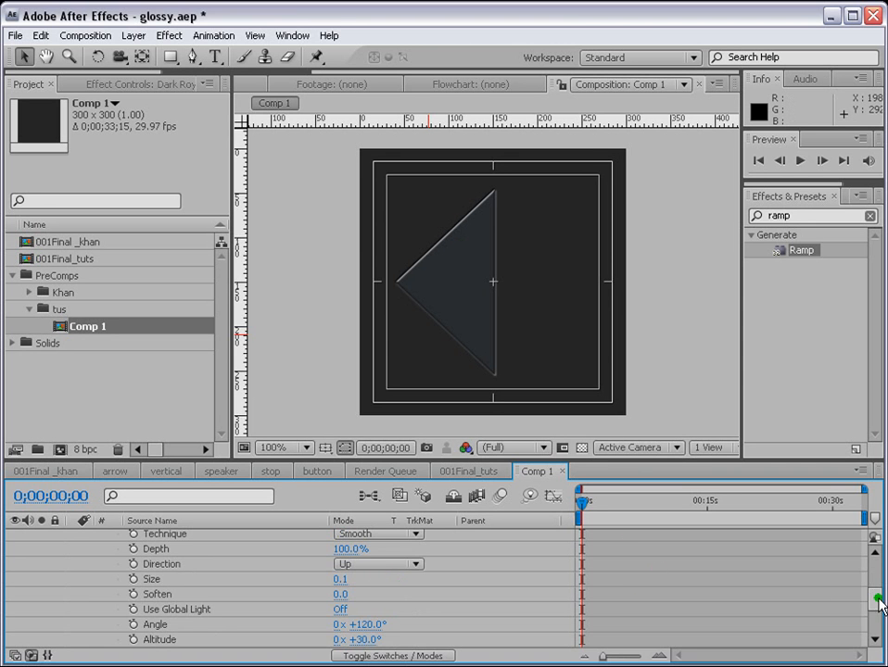
drag(878, 604, 875, 561)
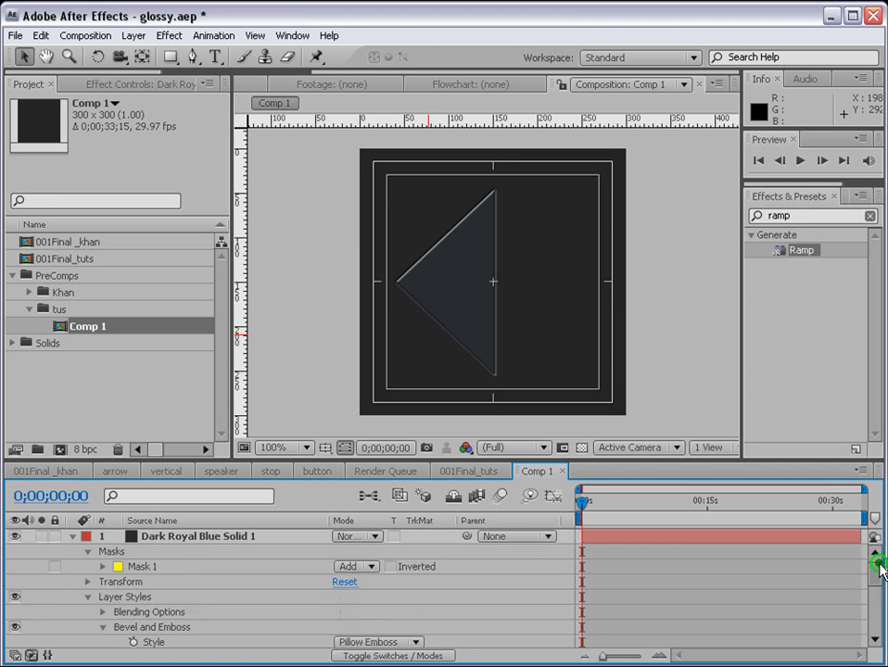
Step: Rename the composition Comp 1 in the tus folder as "arrow"
click(92, 327)
key(Return)
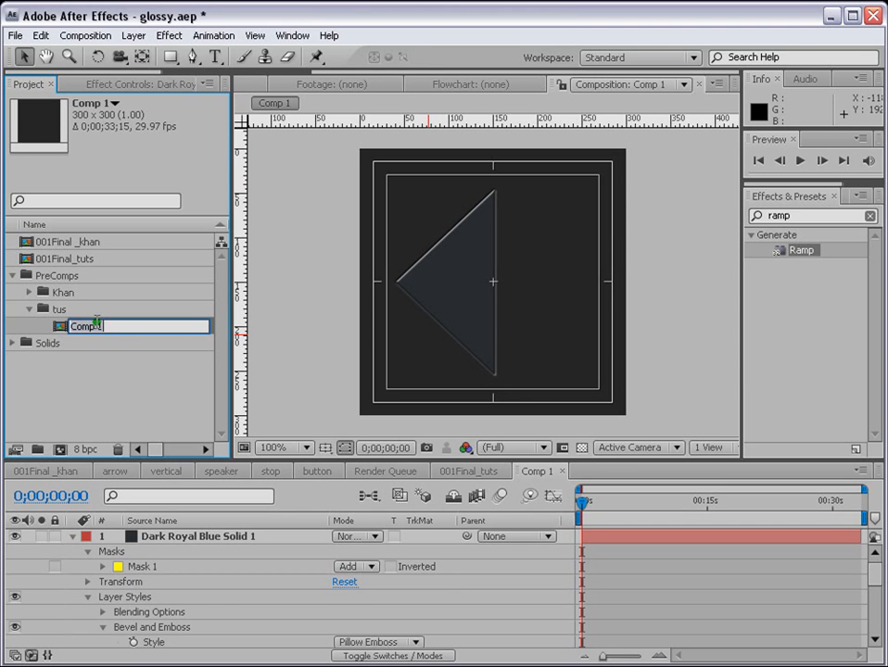
text(arrow)
key(Return)
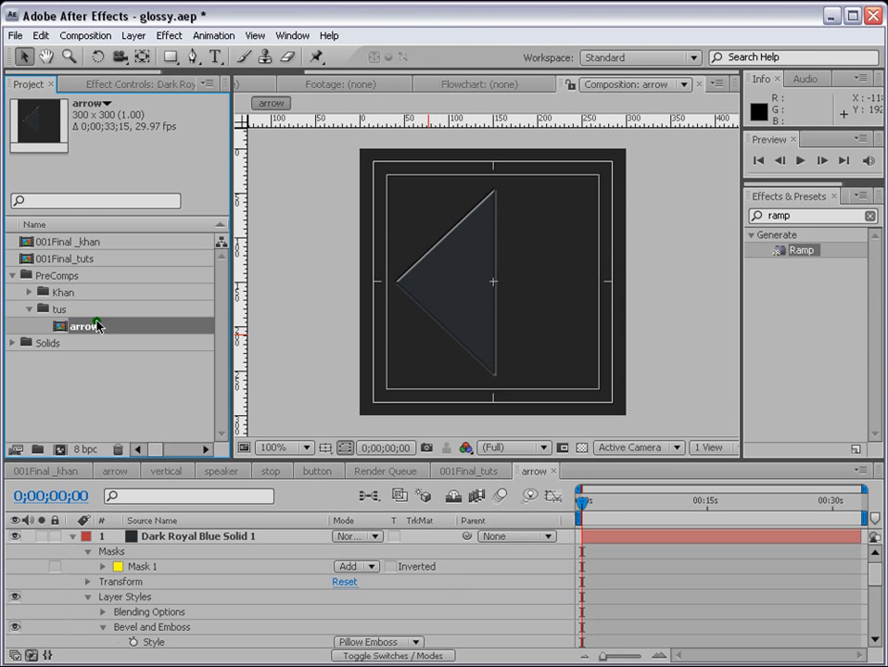
Step: Open the 001Final_tuts composition and add the arrow precomp to it as the top layer
double_click(74, 259)
key(/)
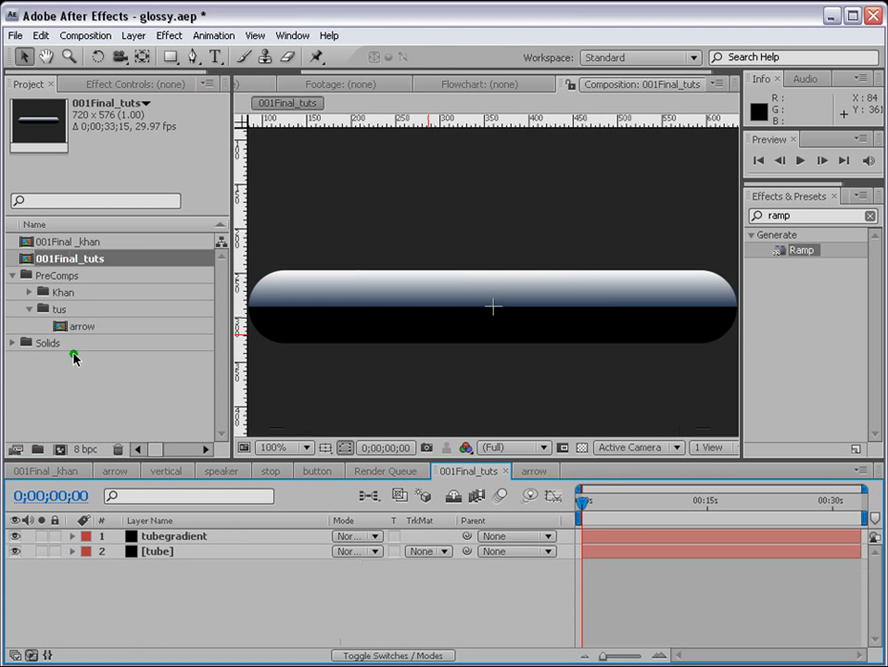
drag(66, 326, 167, 553)
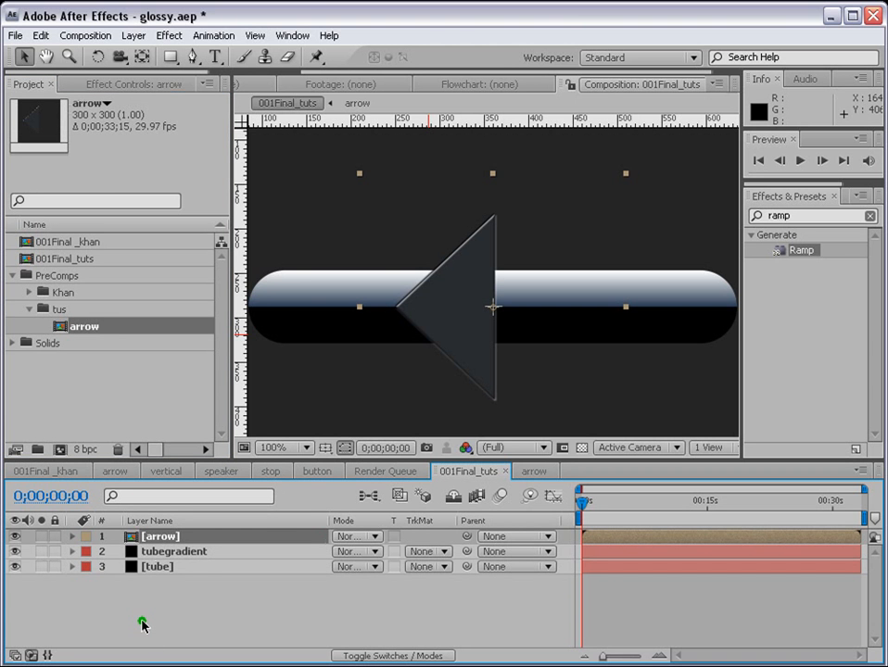
Step: Scale the arrow layer to 28% and place it on the tube about 105 px left of the composition's center
key(s)
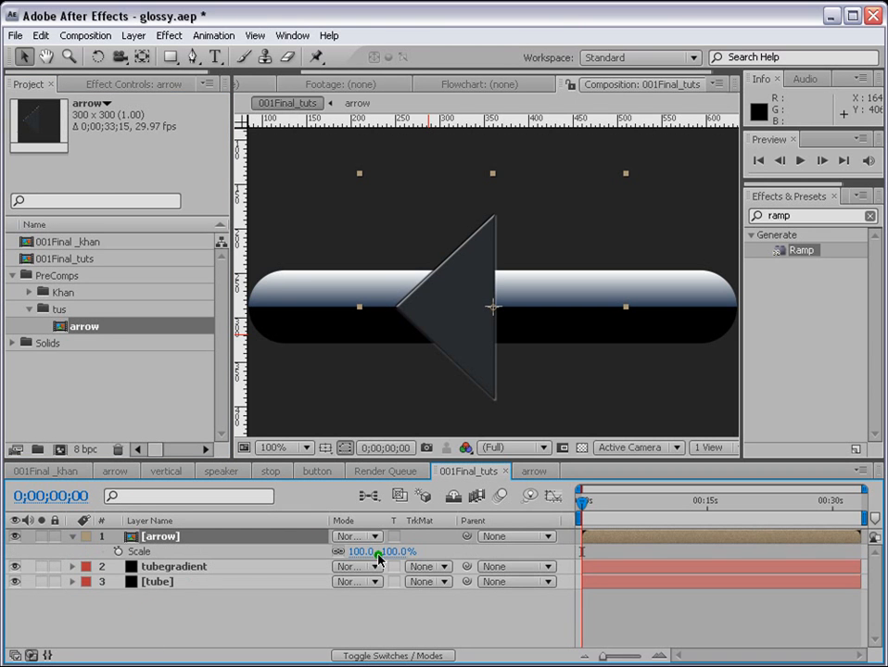
drag(362, 560, 343, 553)
drag(477, 333, 382, 333)
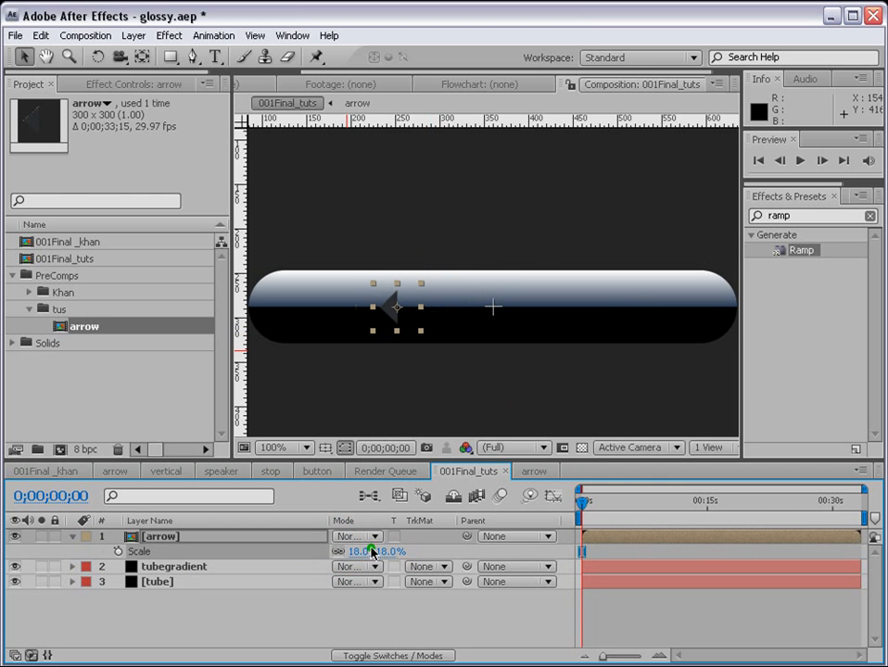
drag(367, 553, 363, 553)
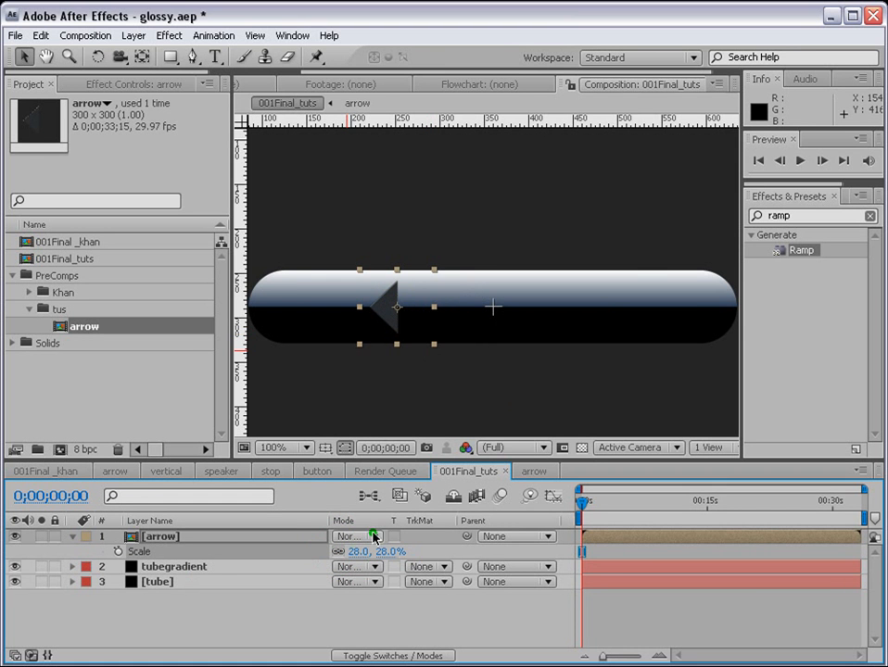
Step: Set the arrow layer's blending mode to Screen and hide the tube layer
click(374, 538)
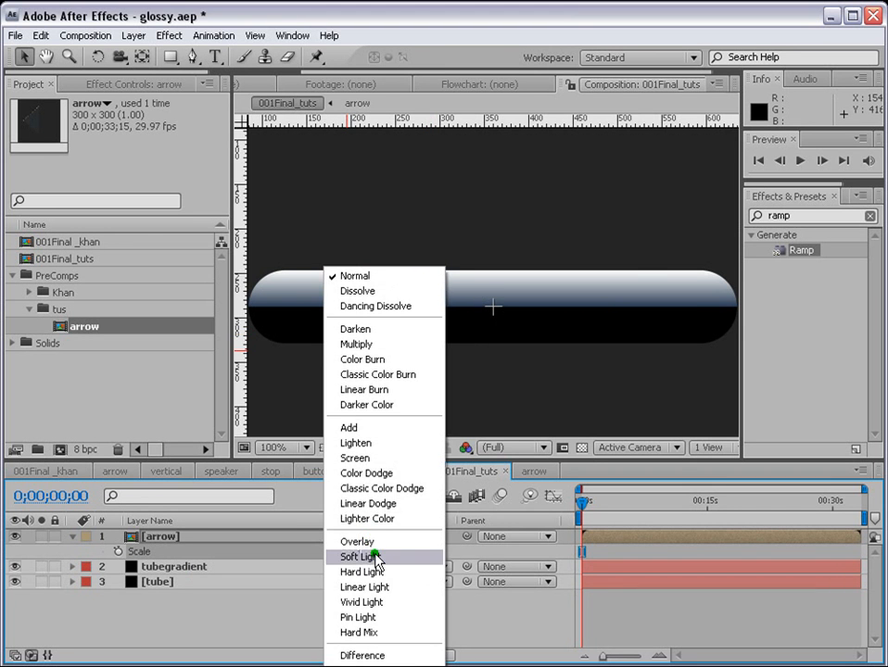
click(380, 463)
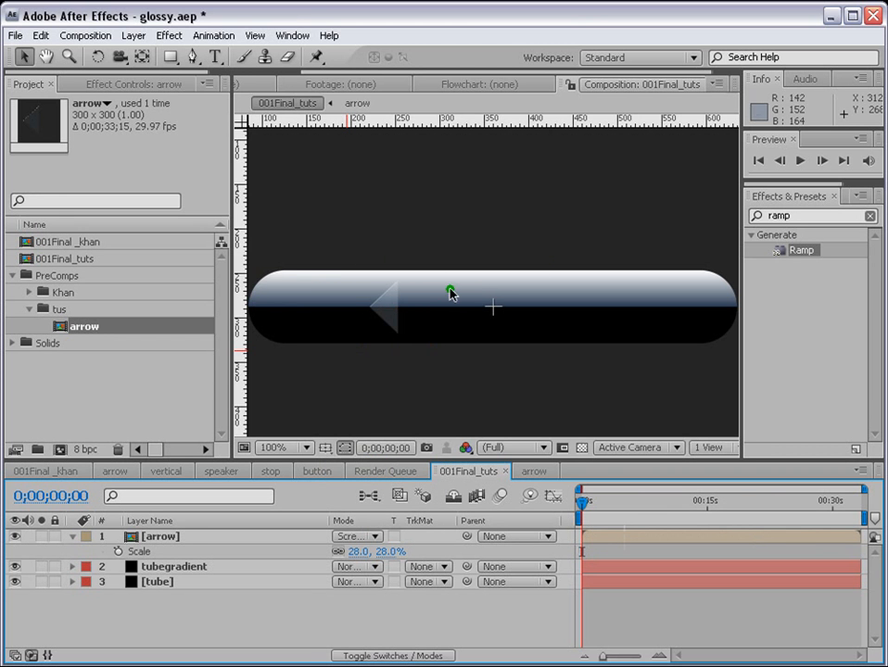
click(156, 571)
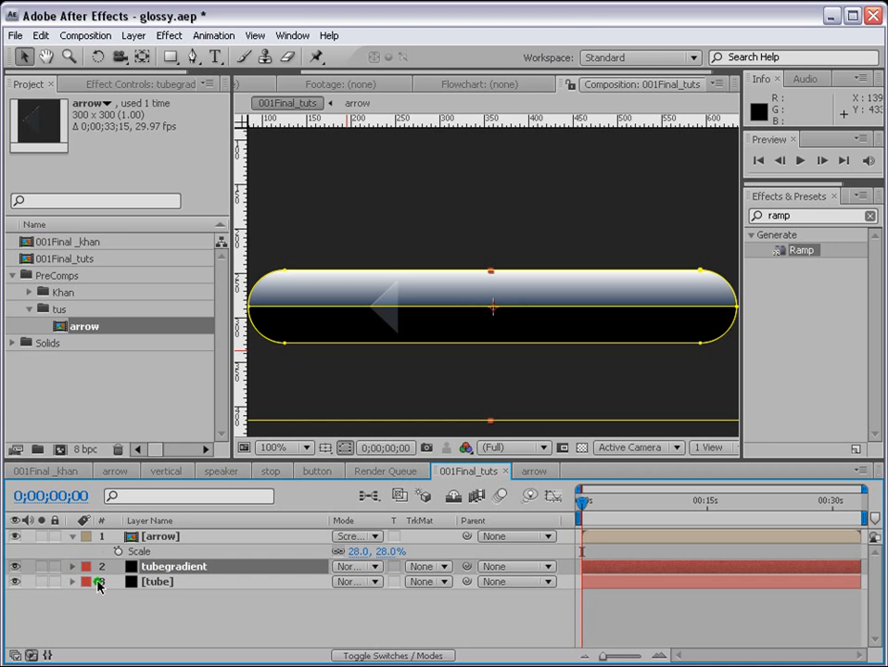
click(15, 585)
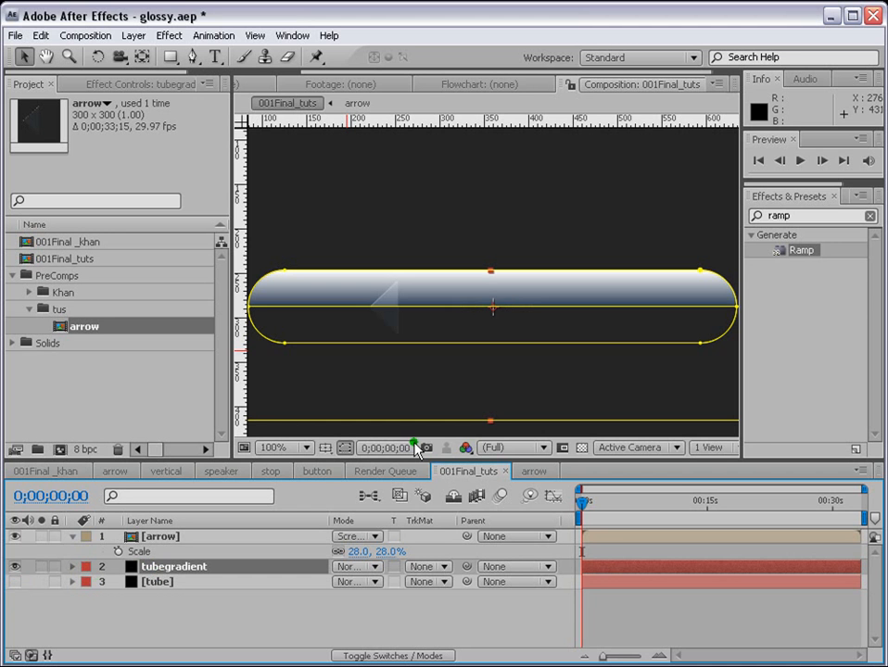
click(663, 626)
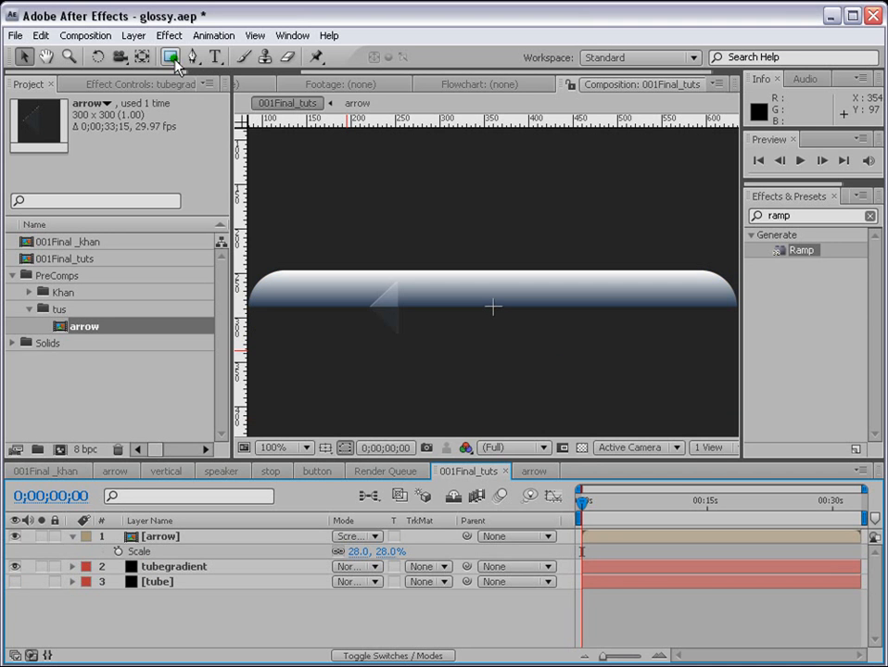
Step: Draw a circular mask about 20 px in diameter on the tubegradient layer, centered on the composition
mouse_move(170, 57)
mouse_down()
mouse_move(206, 106)
mouse_move(210, 97)
mouse_up()
scroll(556, 379, up, 2)
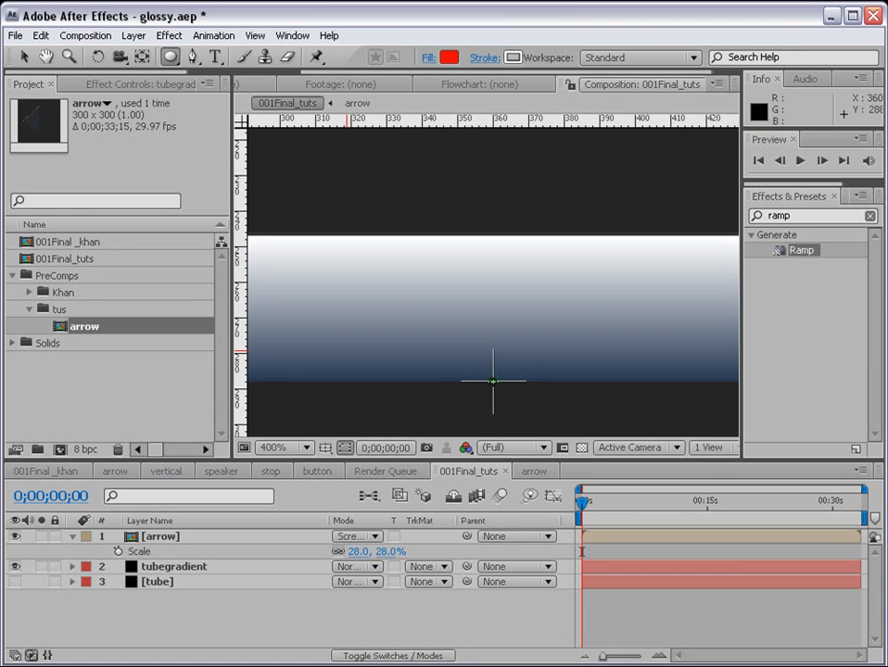
scroll(492, 381, up, 2)
key(space)
drag(500, 389, 506, 300)
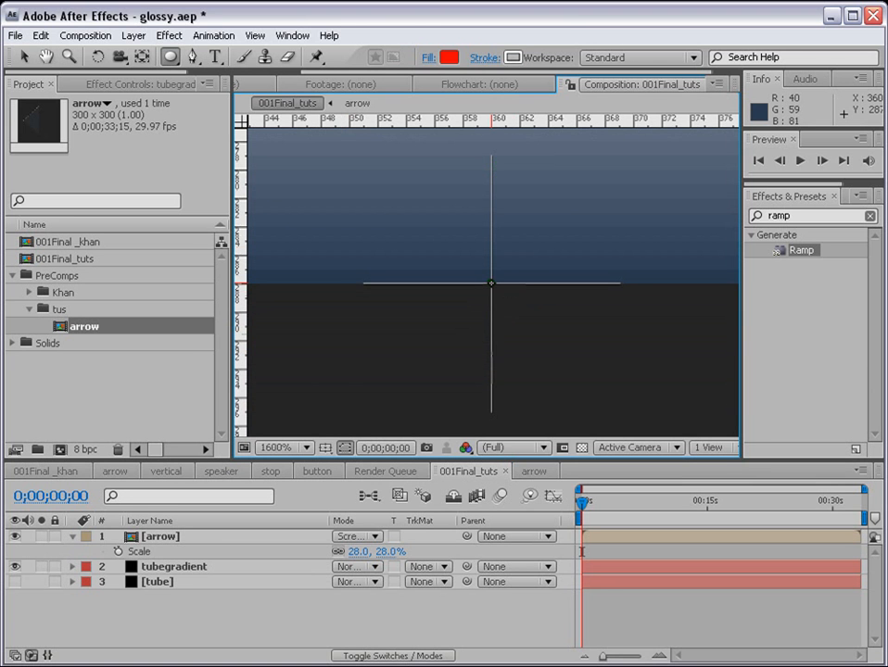
click(178, 566)
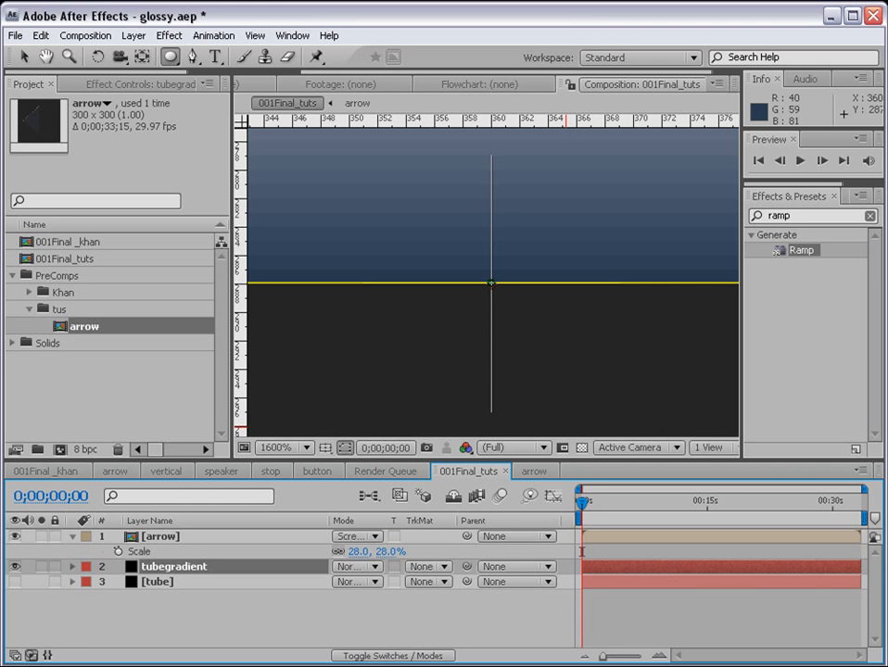
drag(491, 283, 541, 332)
key(comma)
key(comma)
key(comma)
Step: Enlarge the circular mask around its center to a diameter of about 155 px, extending above and below the tube
click(24, 56)
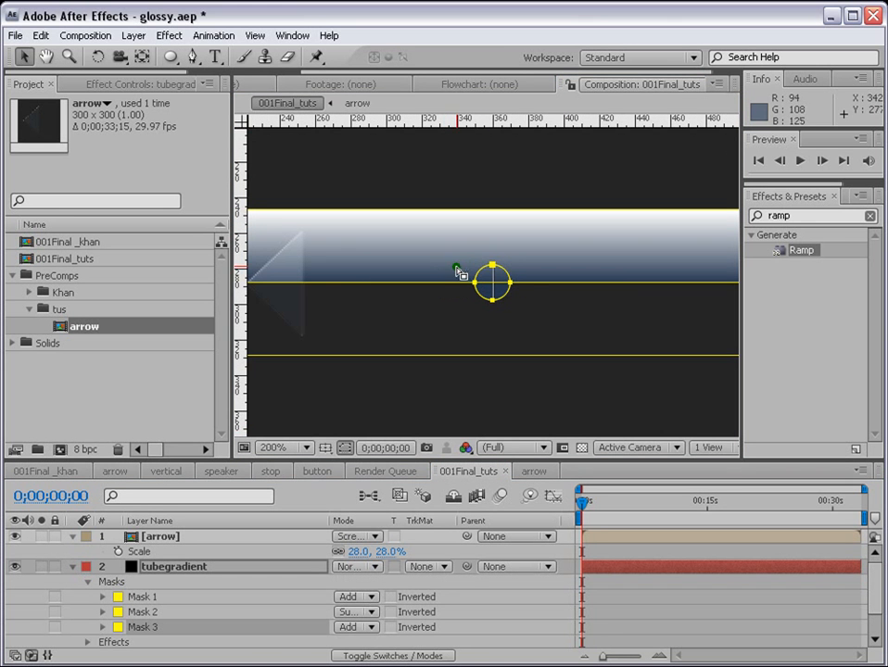
double_click(494, 269)
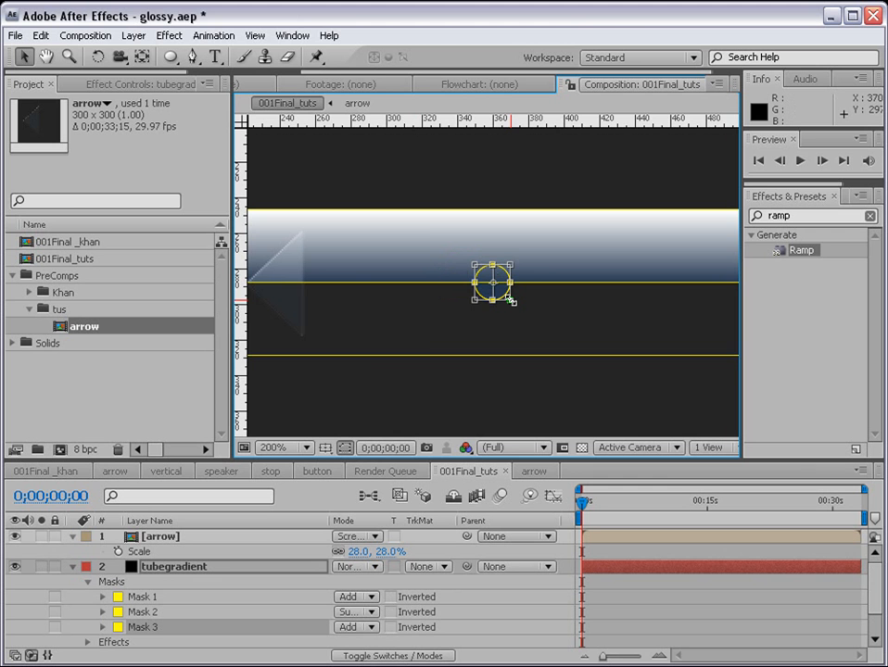
drag(511, 302, 604, 398)
key(comma)
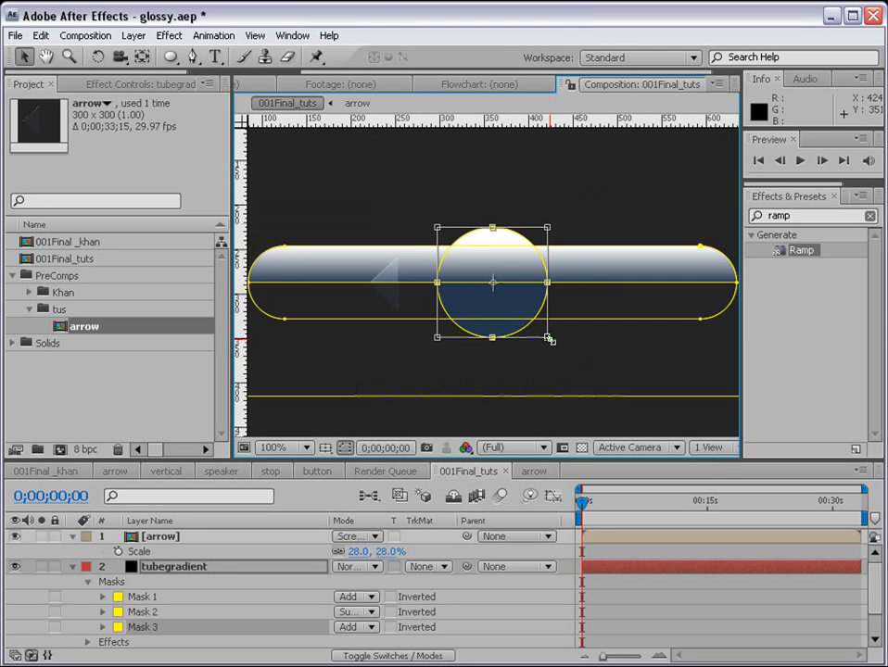
click(549, 340)
drag(549, 340, 564, 356)
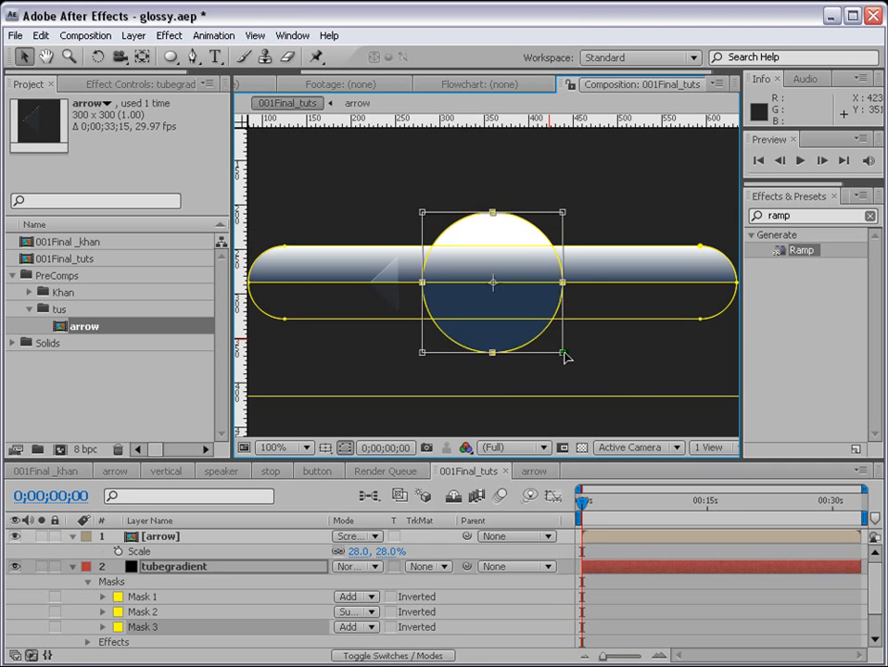
Step: Set the mode of the circular Mask 3 on tubegradient to Subtract
click(154, 641)
scroll(278, 603, down, 1)
click(357, 629)
click(363, 608)
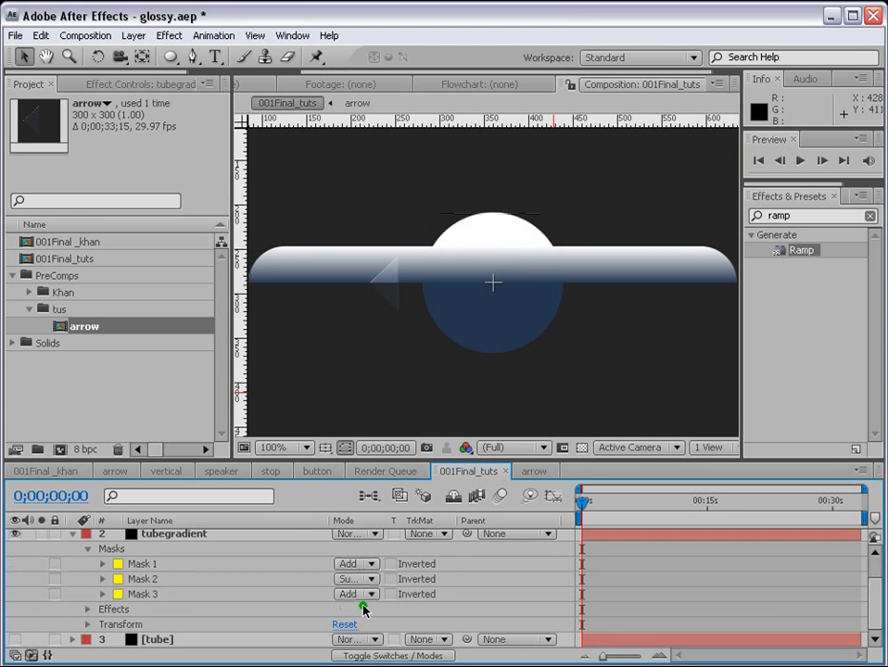
click(128, 594)
click(369, 594)
click(374, 606)
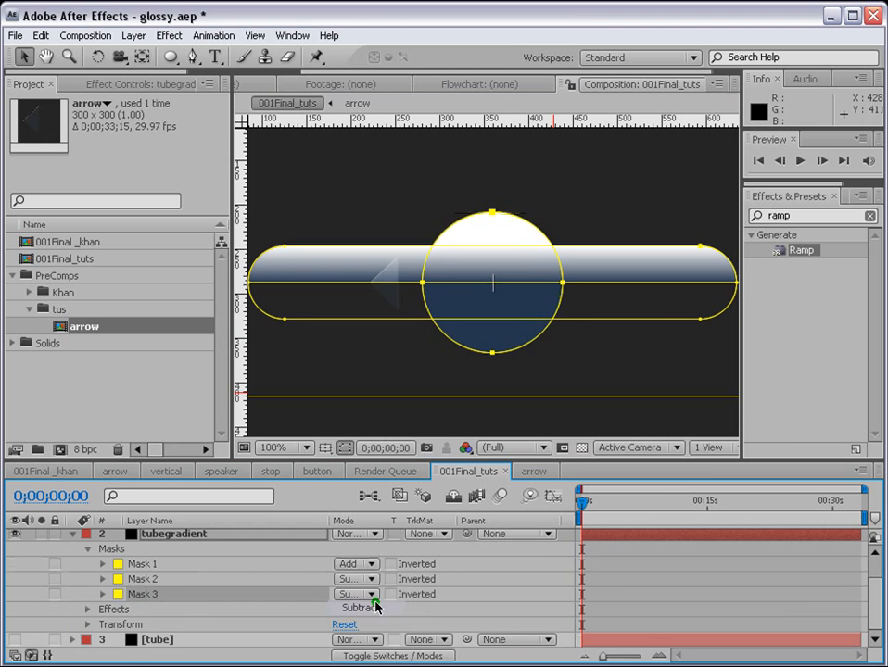
click(619, 579)
Step: Copy the subtracting circular mask from tubegradient onto the tube layer and make the tube layer visible again
click(144, 596)
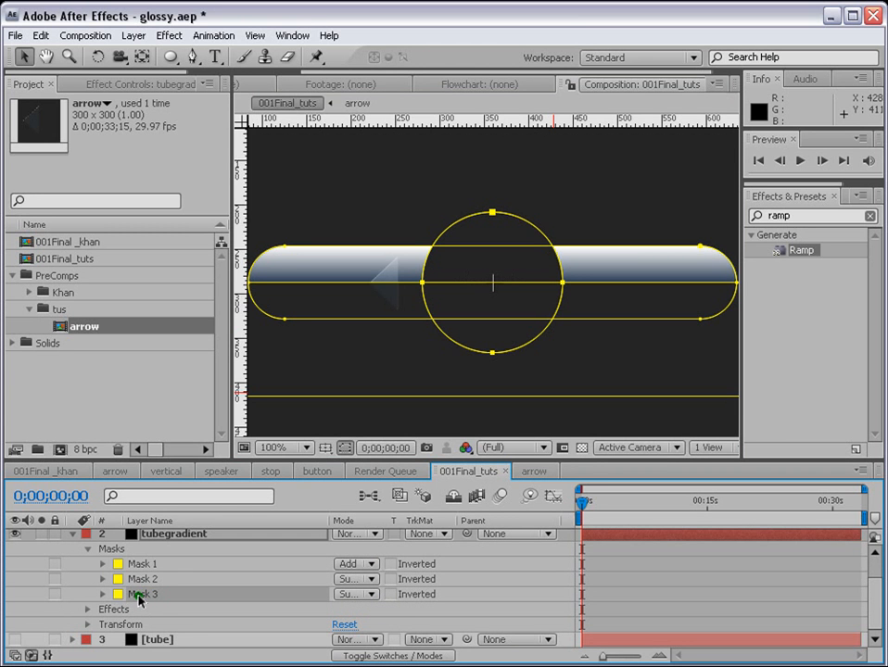
click(156, 638)
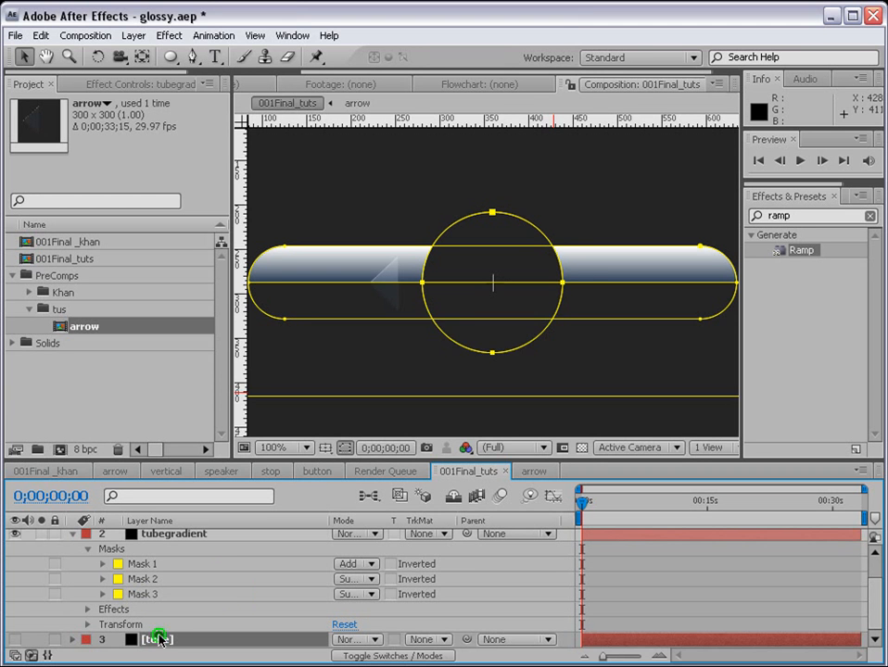
click(207, 608)
click(620, 604)
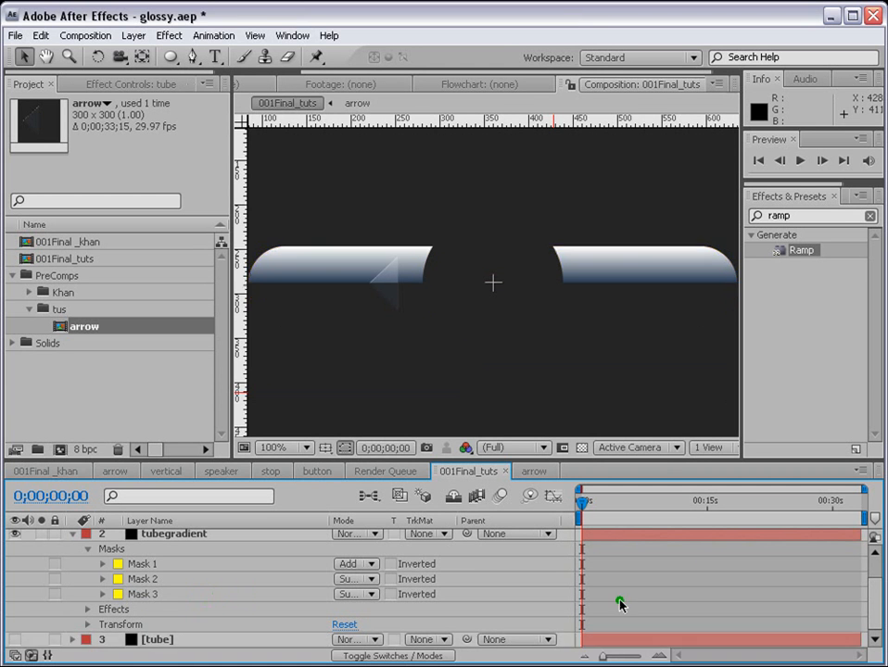
click(75, 535)
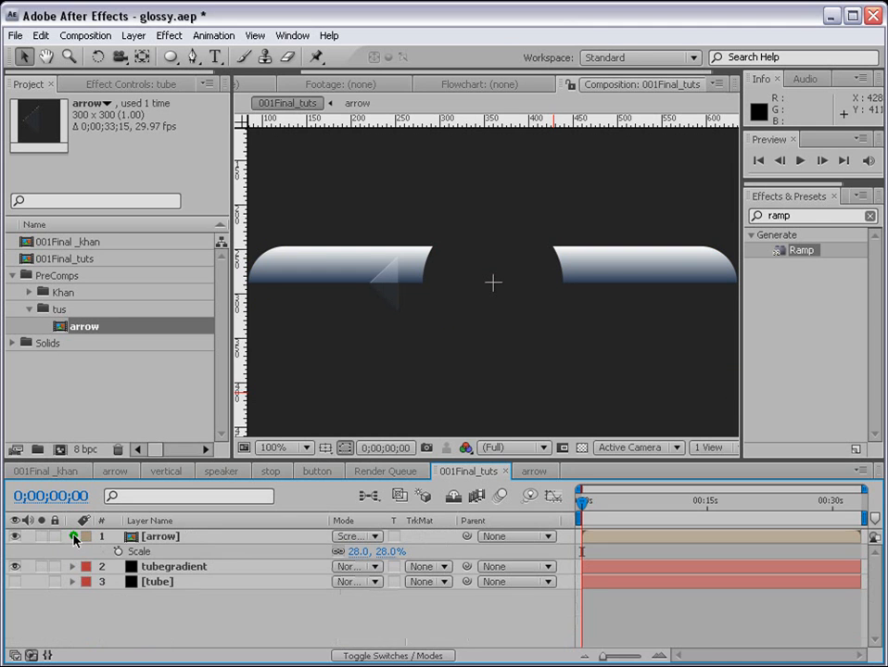
click(15, 581)
click(705, 619)
Step: Scale the arrow layer down to 21%
click(154, 556)
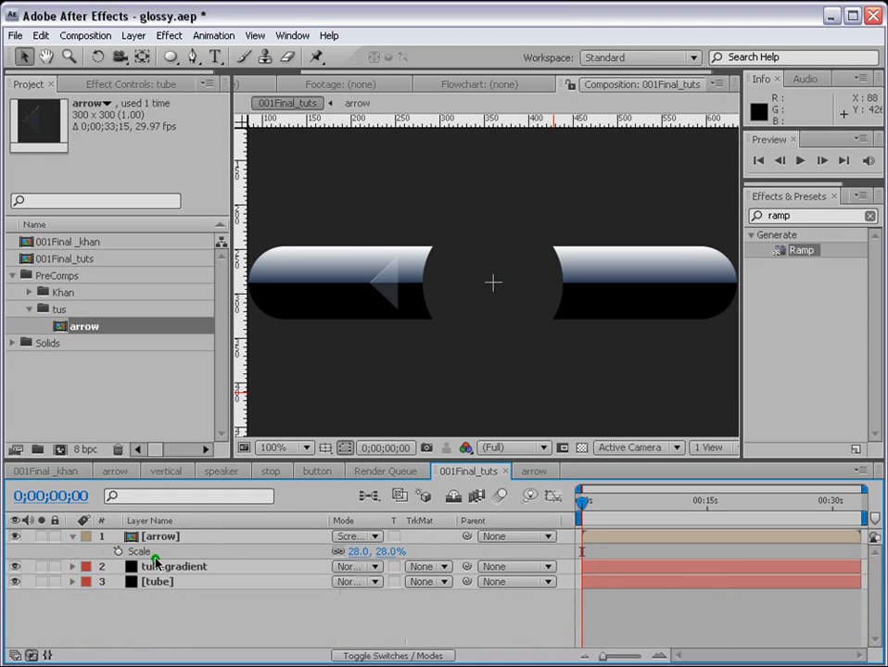
click(164, 537)
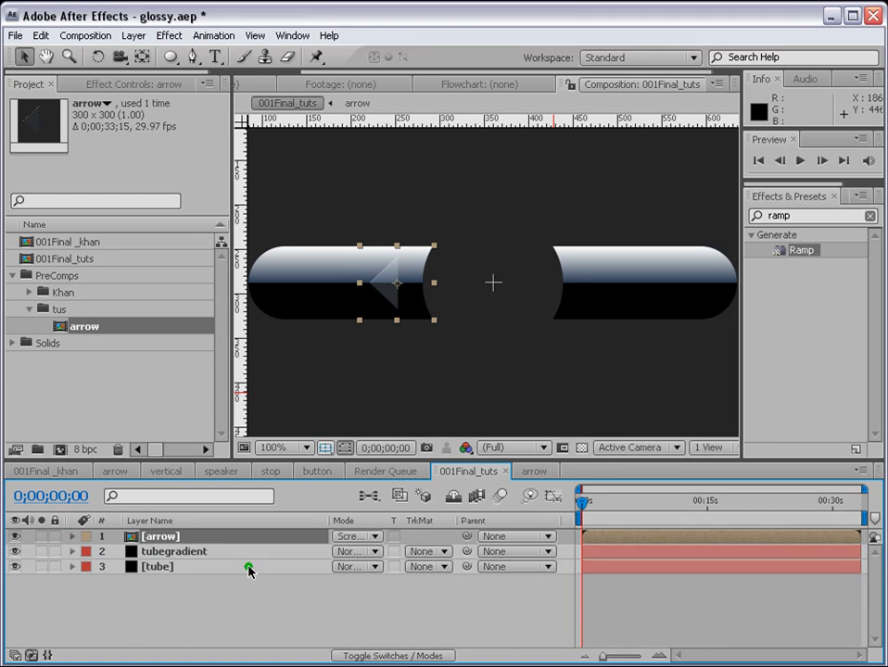
drag(362, 550, 355, 550)
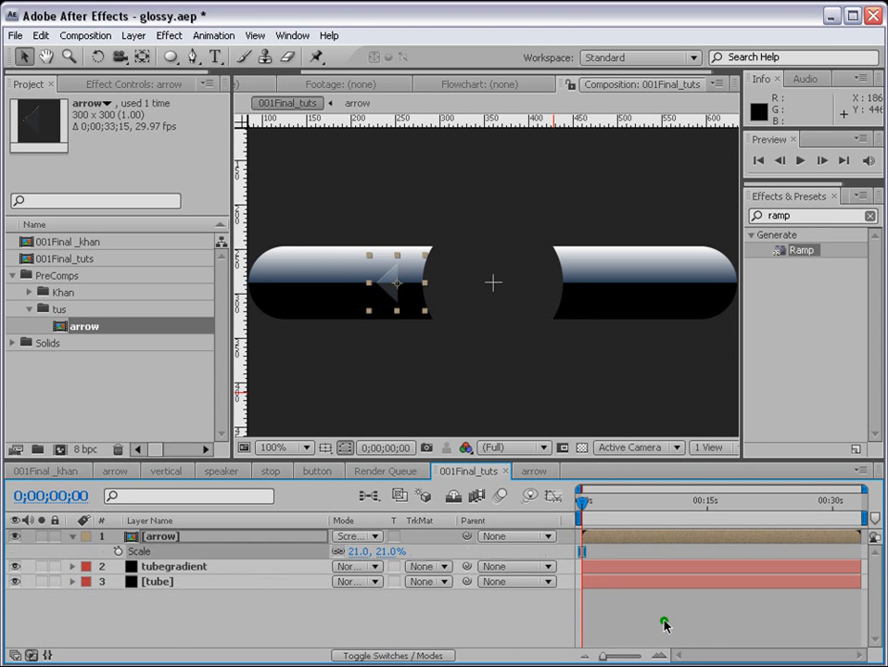
click(304, 604)
Step: Duplicate the arrow layer and move the copy about 40 px left to form a double rewind arrow
click(188, 539)
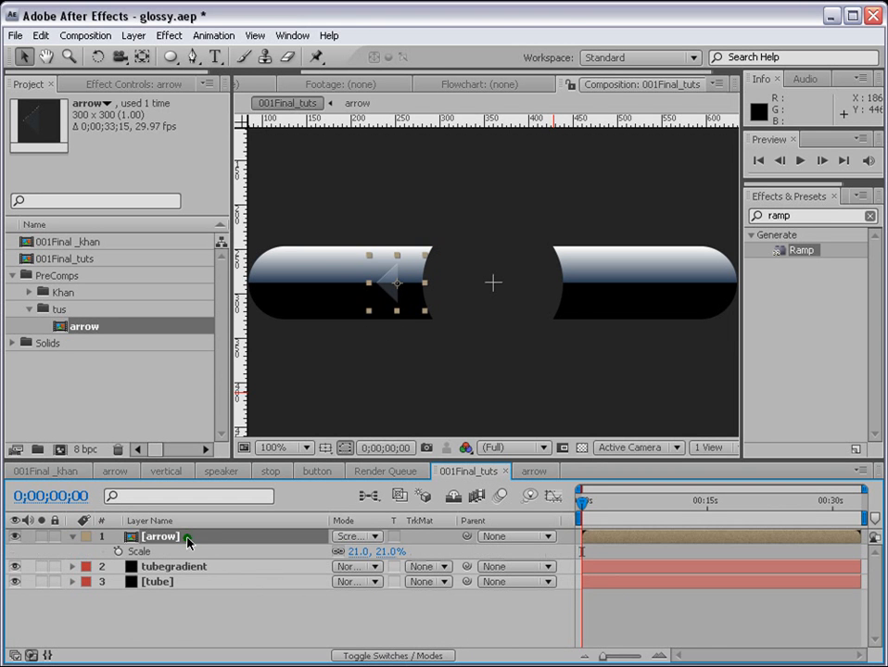
key(ctrl+d)
drag(389, 308, 357, 295)
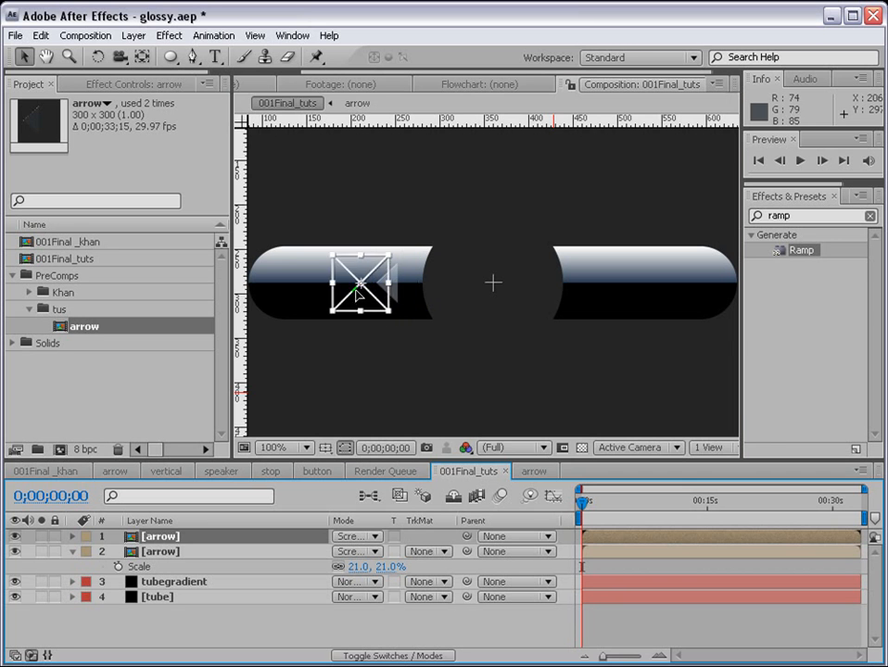
Step: Duplicate the arrow composition in the tus folder and rename the copy "vertical"
mouse_move(88, 326)
mouse_down()
mouse_move(91, 363)
mouse_move(90, 331)
mouse_up()
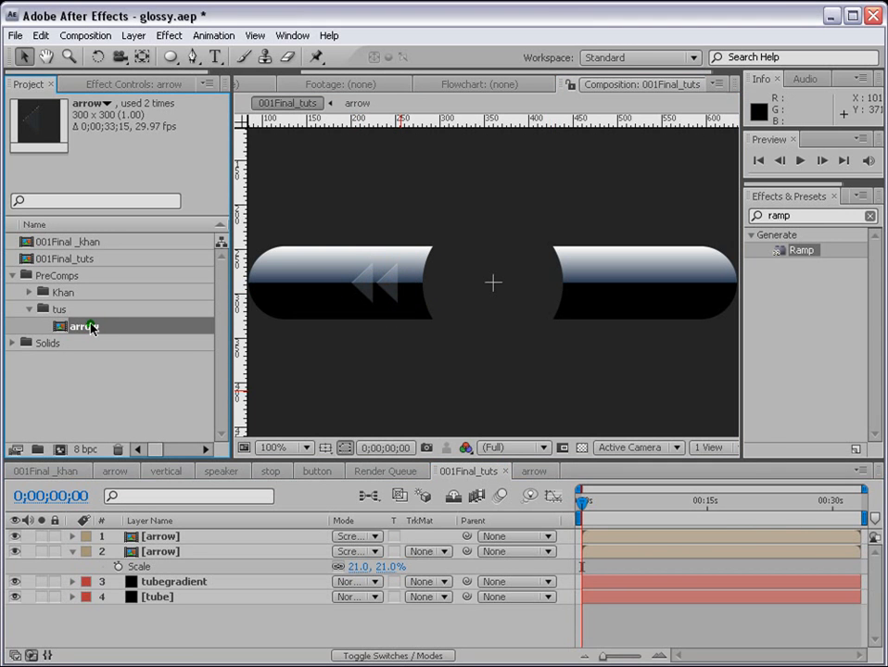
key(ctrl+d)
key(Return)
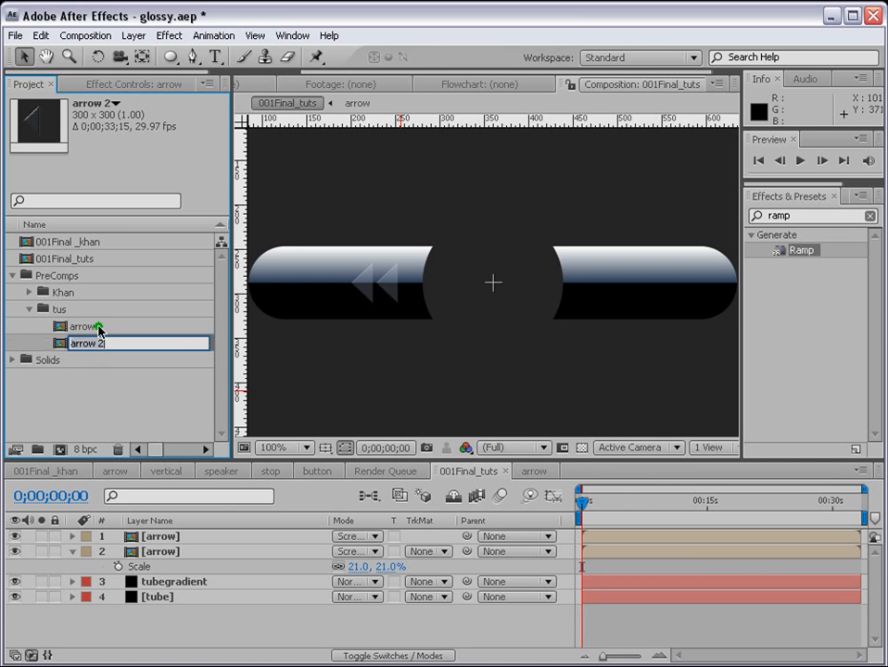
text(vertical)
key(Return)
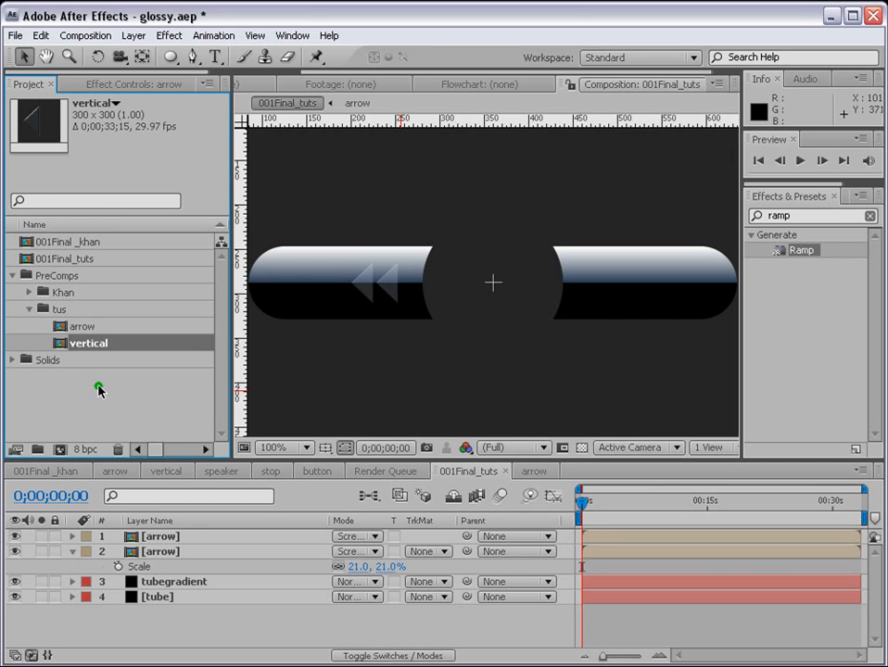
Step: Open the vertical composition and add a new comp-size solid, 300 x 300 px, with the default name and color
double_click(63, 345)
click(466, 282)
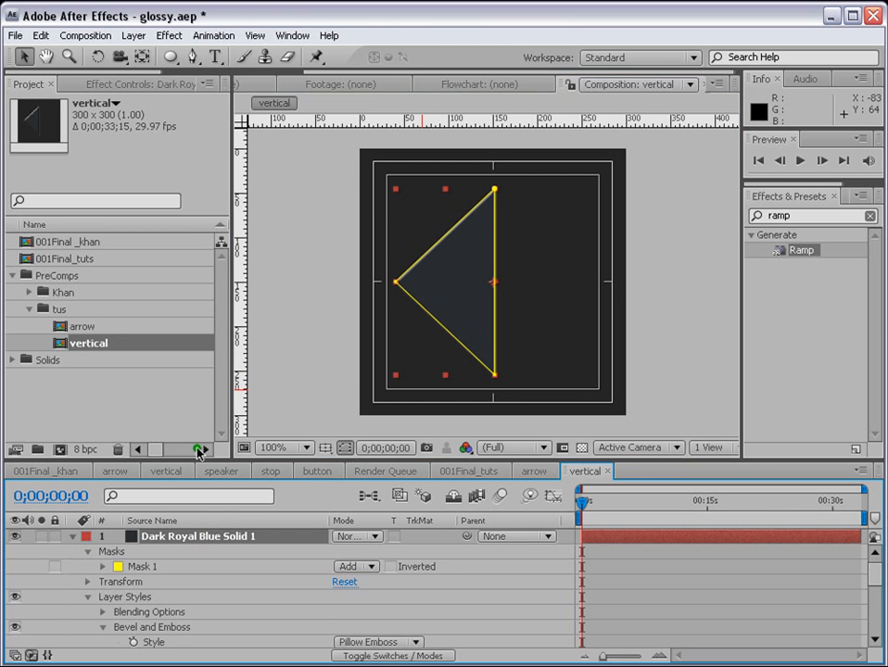
click(132, 35)
mouse_move(141, 54)
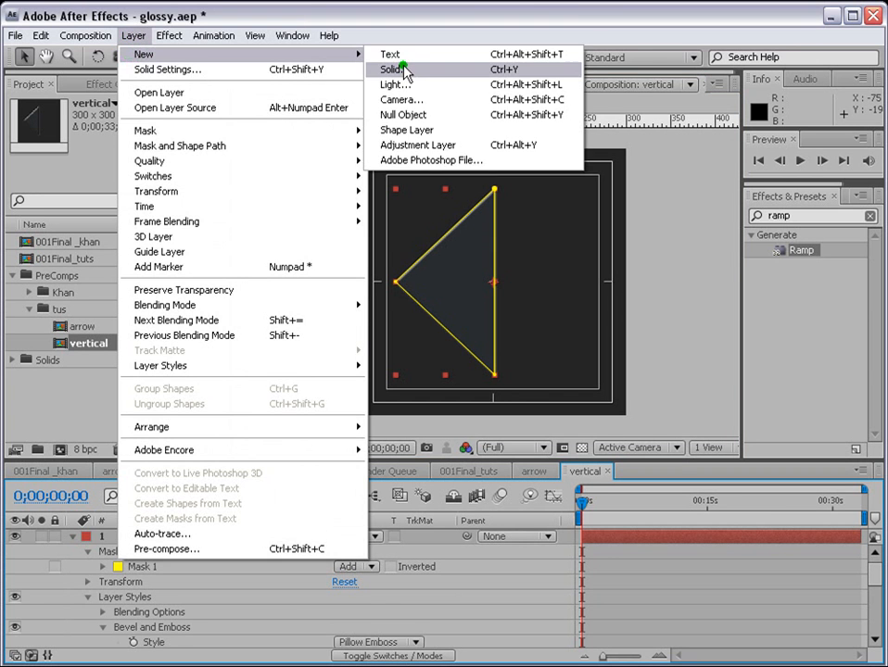
click(404, 70)
click(598, 446)
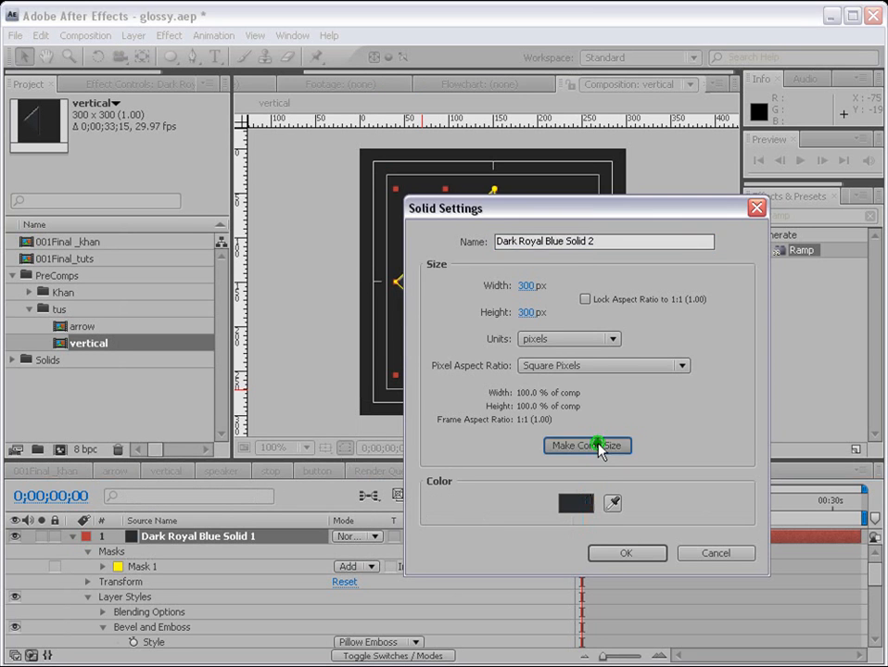
click(632, 553)
Step: Draw a tall, narrow rounded-rectangle mask about 25 px wide and 235 px high on the new solid
click(171, 57)
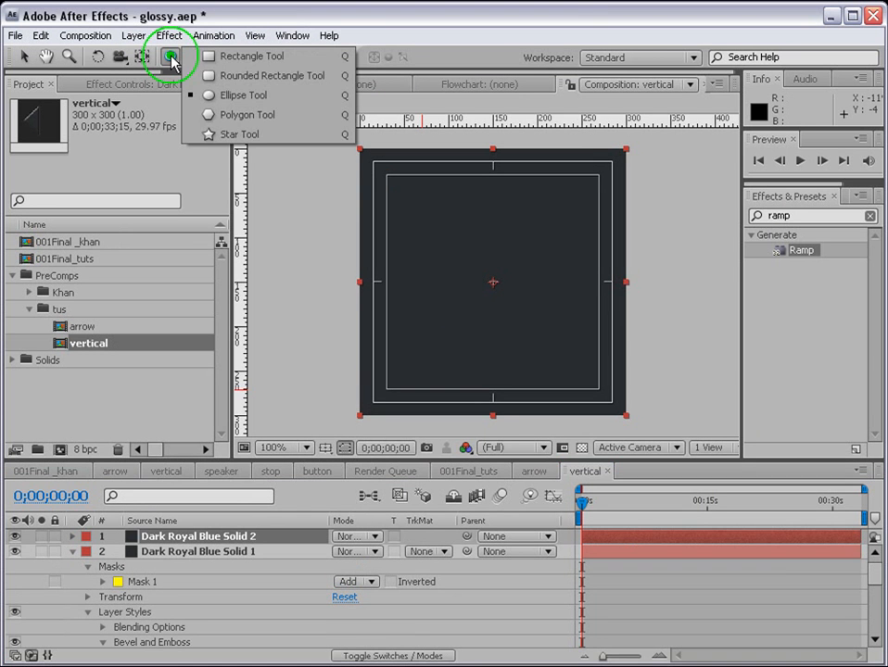
click(253, 78)
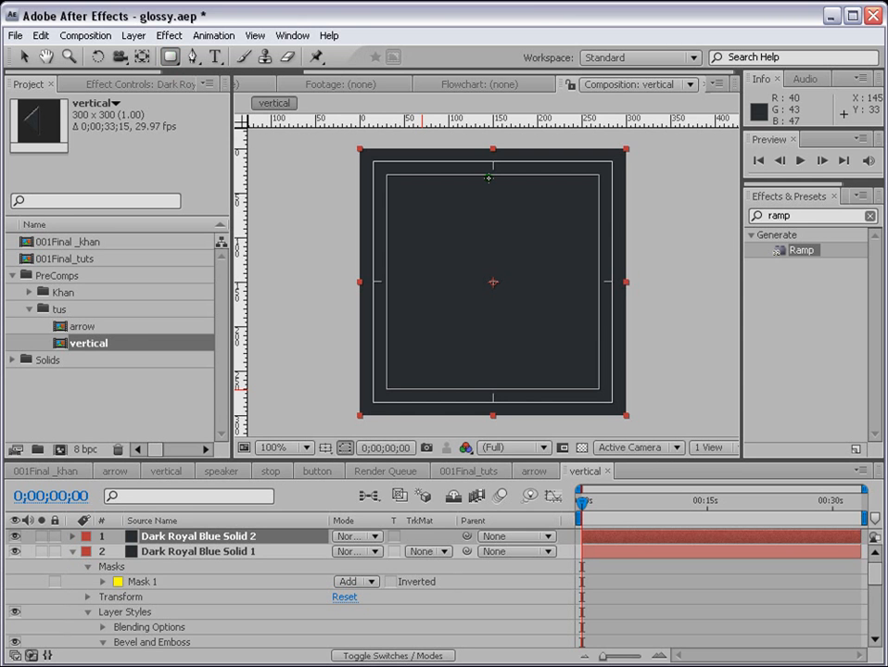
drag(488, 177, 500, 387)
key(v)
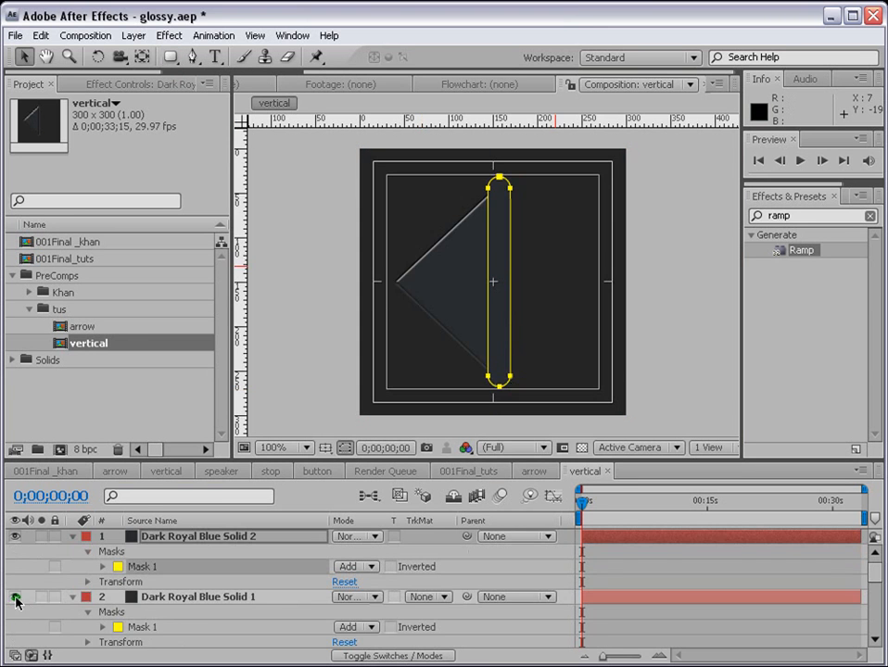
Step: Hide the triangle solid and move the rounded bar mask to the centre of the composition
click(15, 598)
double_click(504, 317)
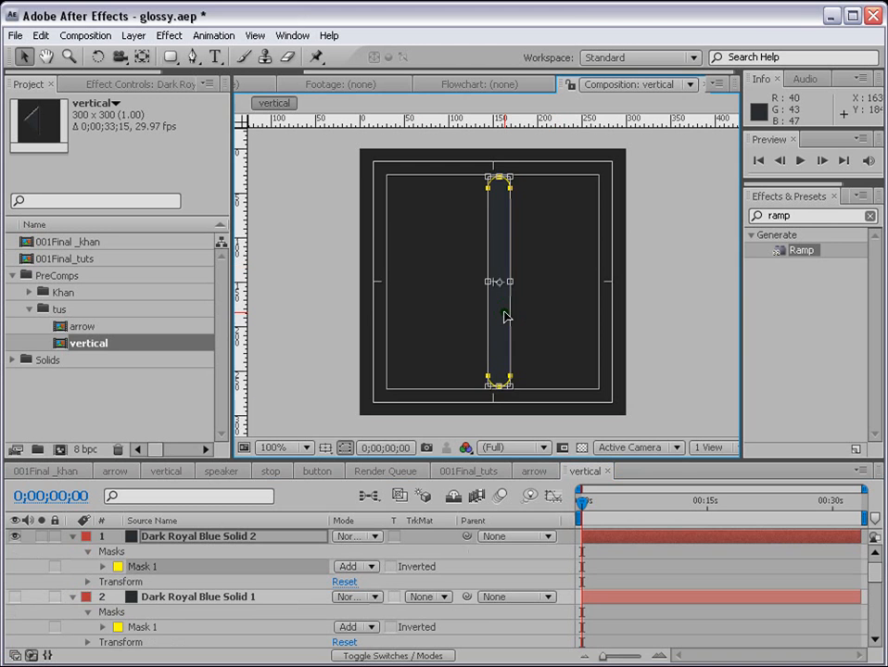
click(603, 552)
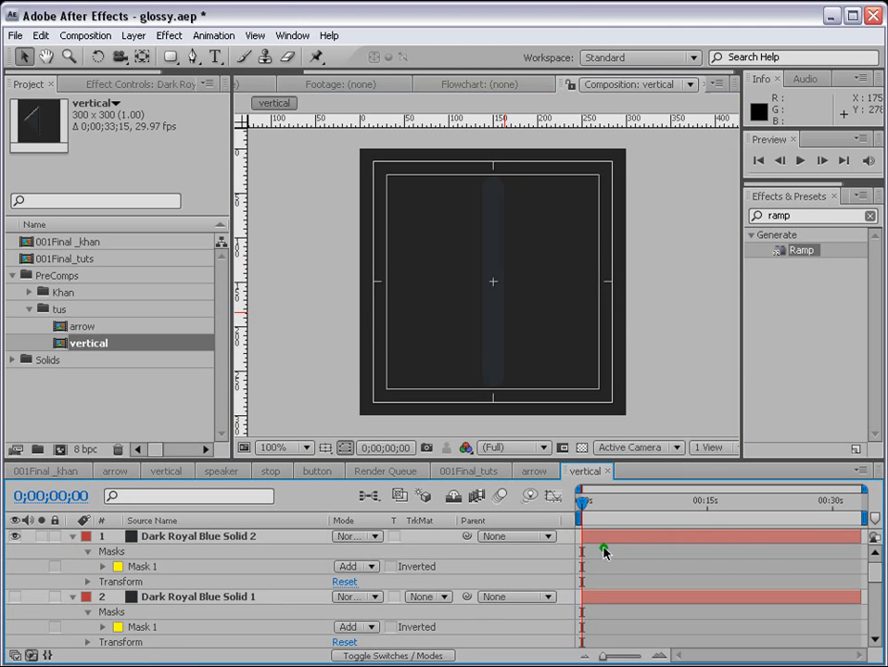
Step: Copy the Bevel and Emboss style from the triangle solid and paste it onto the bar solid
click(172, 597)
scroll(172, 599, down, 5)
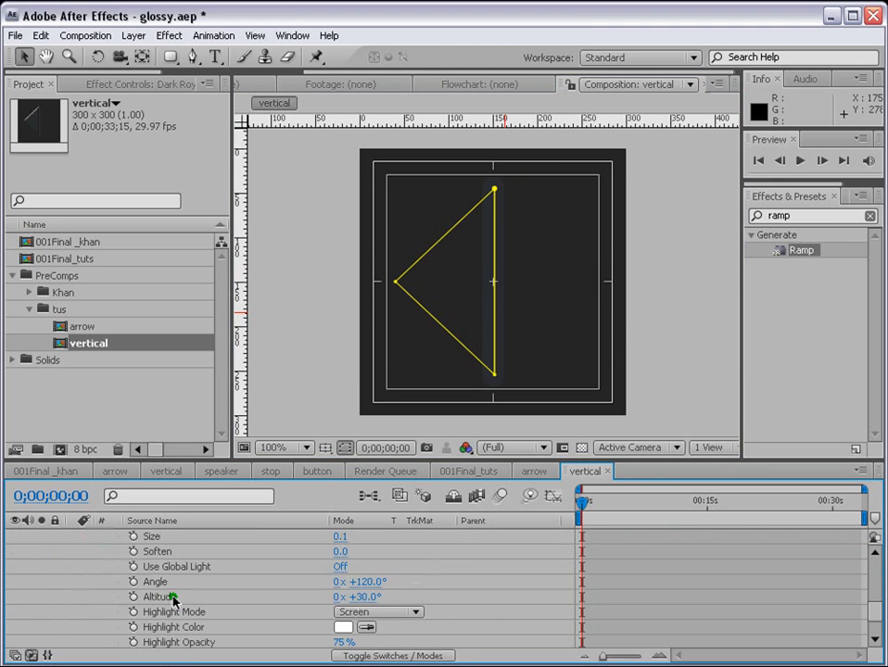
scroll(175, 600, up, 2)
click(158, 552)
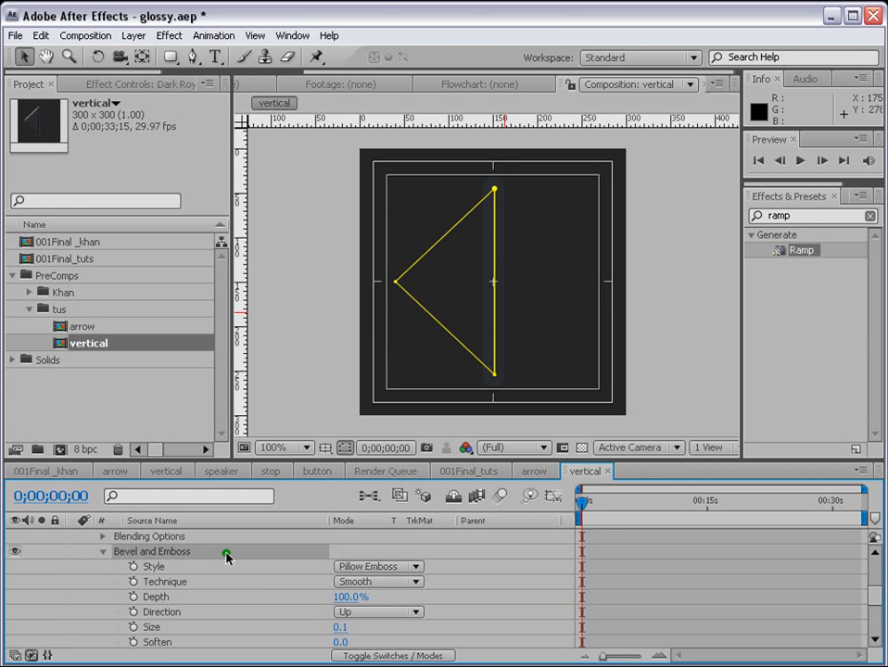
scroll(254, 568, up, 3)
click(190, 538)
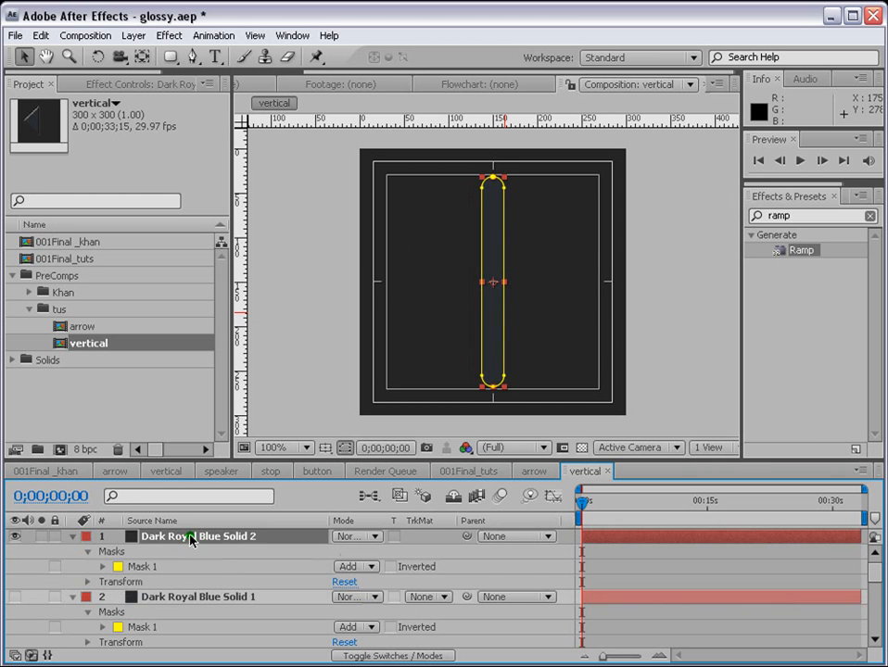
key(ctrl+v)
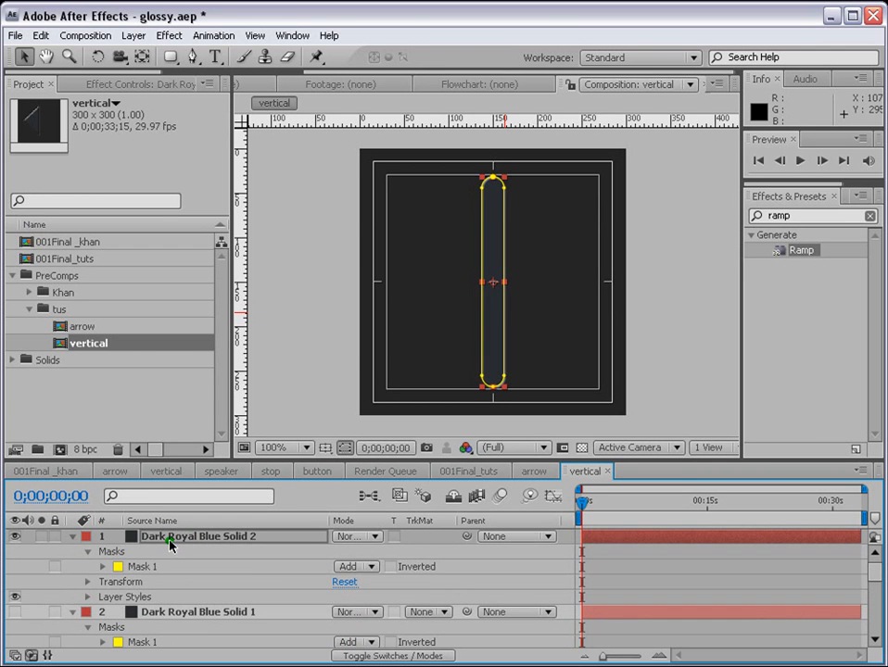
Step: Delete the hidden triangle solid from the vertical composition
click(74, 537)
click(174, 554)
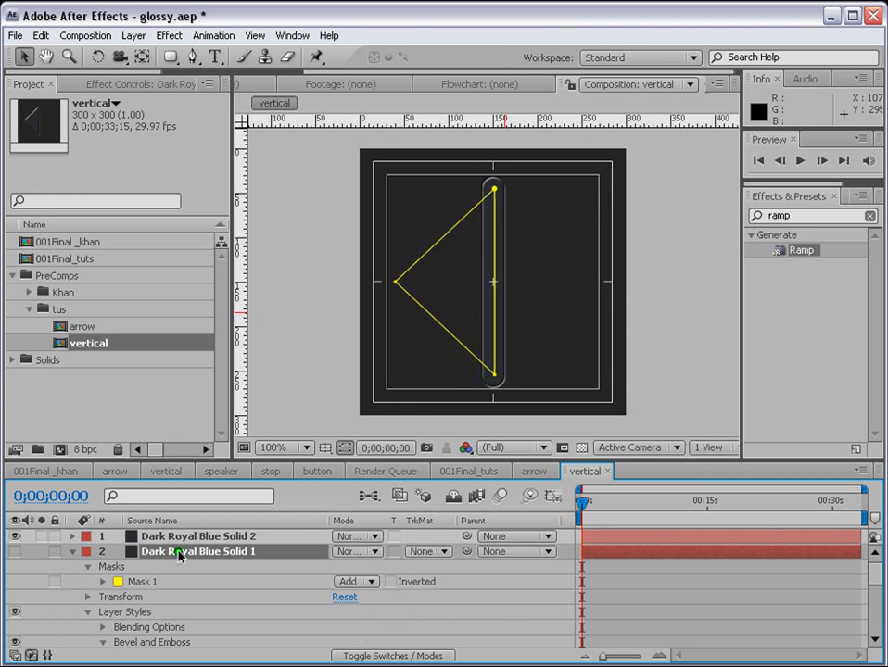
key(Delete)
Step: Add the vertical composition as the top layer of 001Final_tuts and scale it down to 20%
double_click(77, 259)
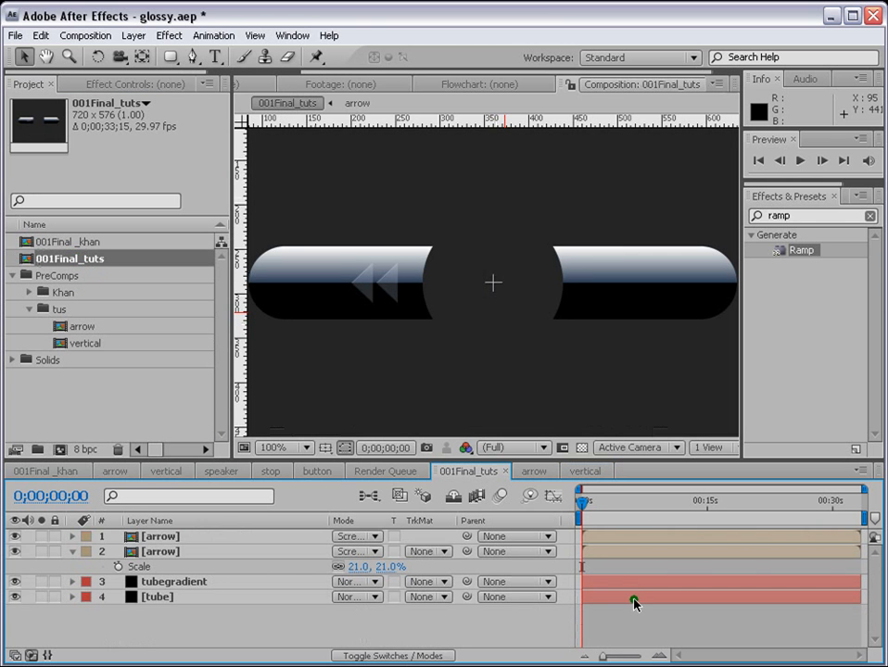
drag(88, 343, 125, 536)
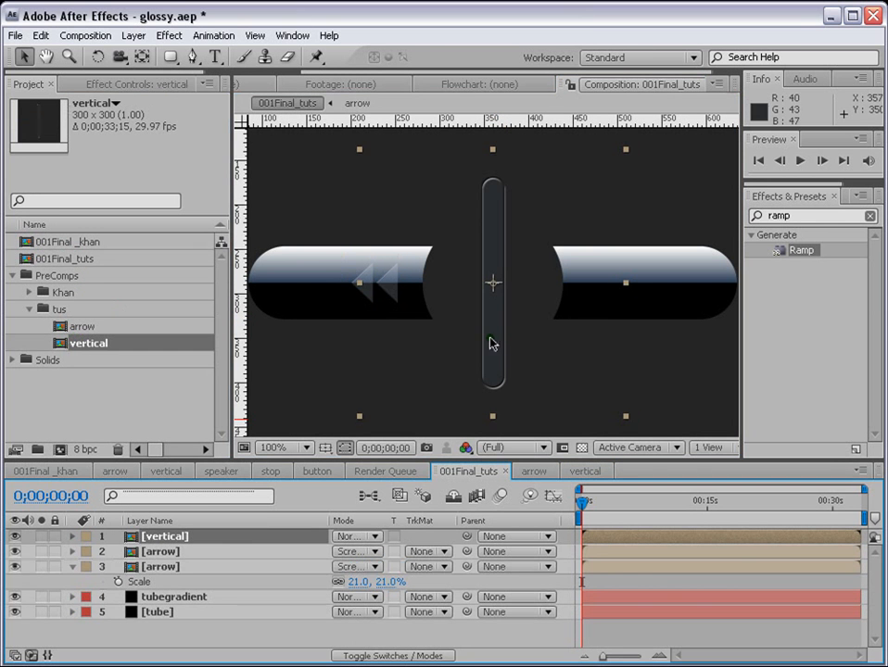
key(s)
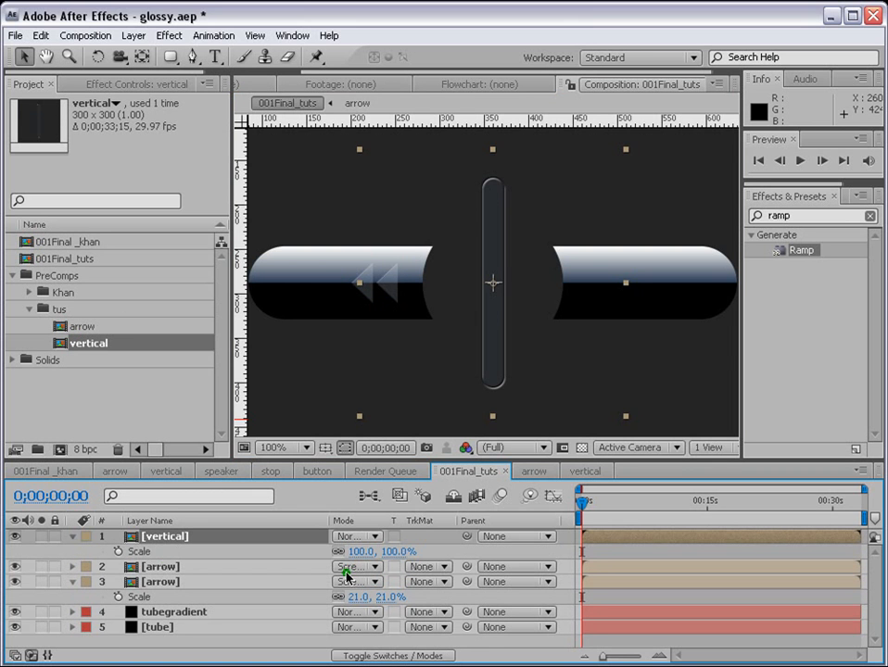
mouse_move(367, 553)
mouse_down()
mouse_move(336, 556)
mouse_move(364, 559)
mouse_up()
Step: Place the vertical bar just left of the double rewind arrow and set its blending mode to Screen
drag(507, 308, 358, 314)
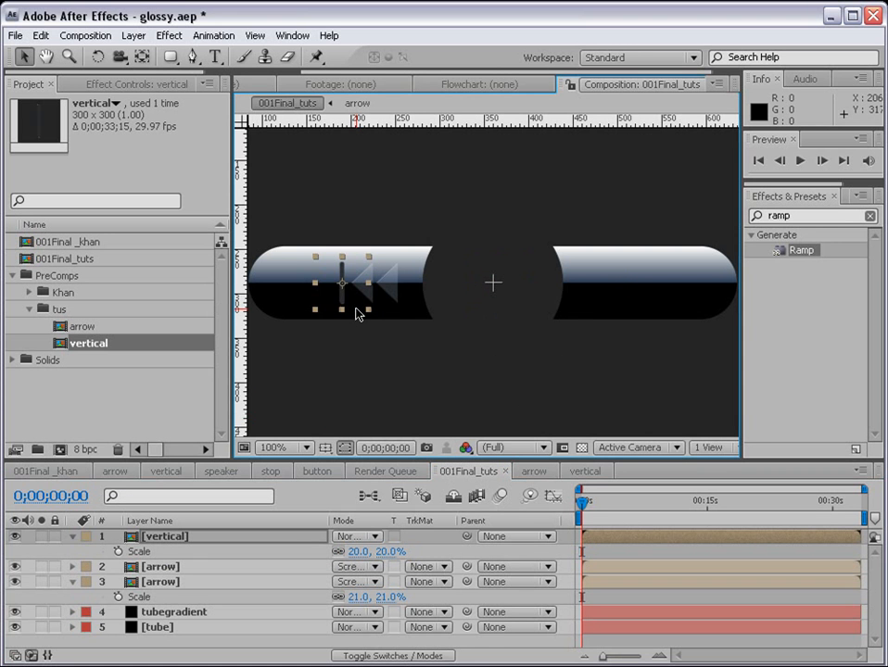
click(356, 537)
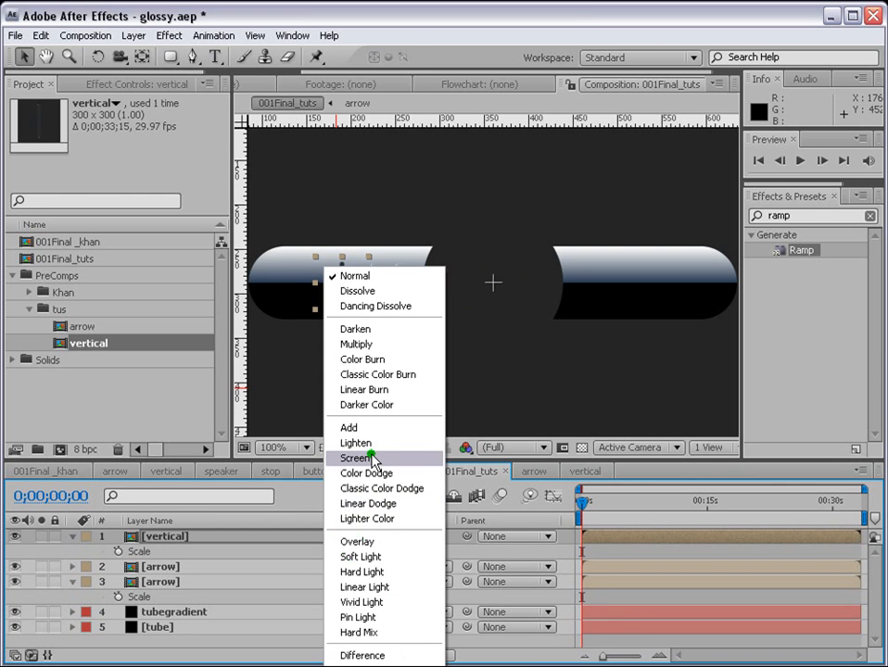
click(370, 458)
Step: Set the vertical layer's scale to 15%
click(358, 551)
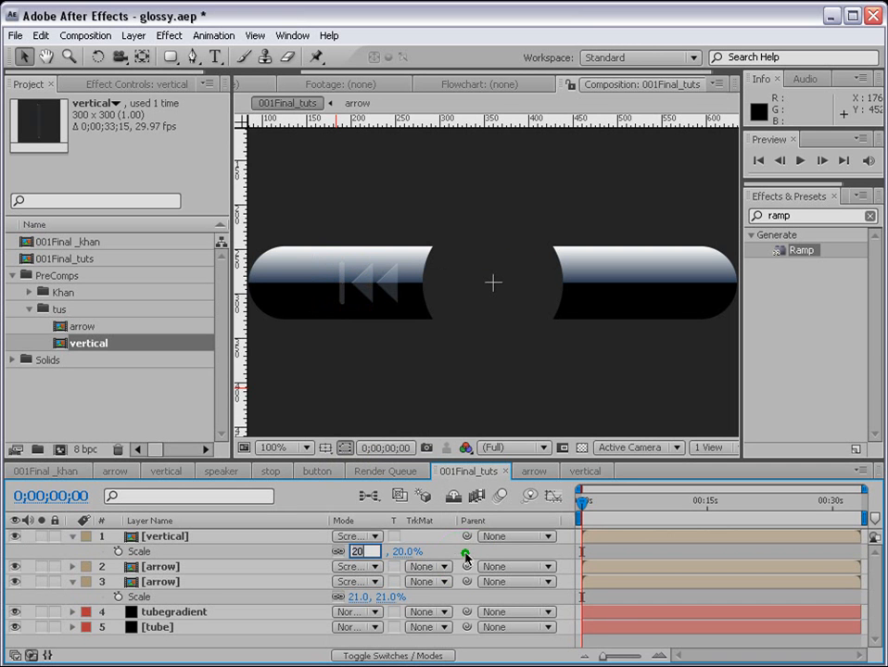
text(15)
key(Return)
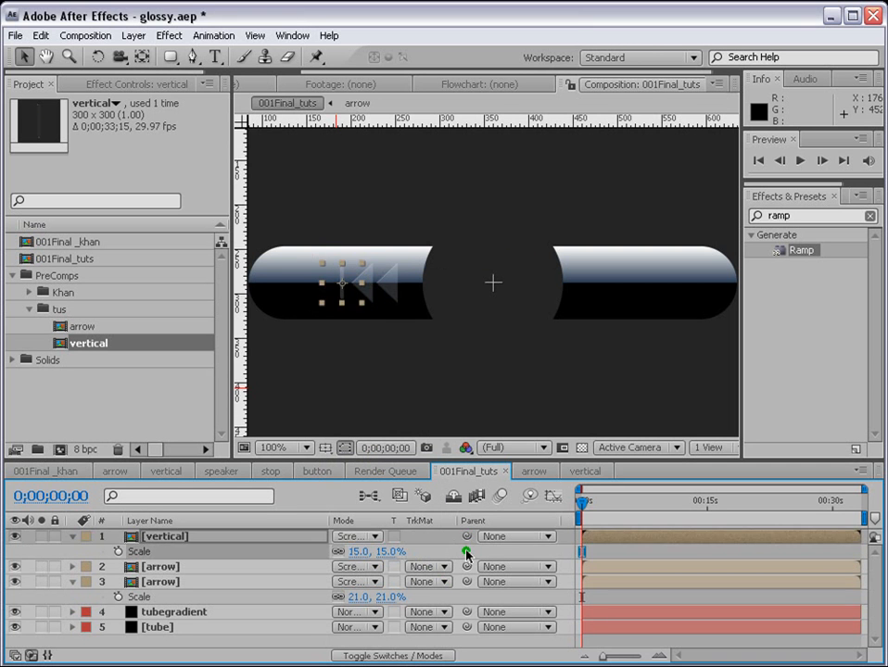
click(619, 597)
Step: Duplicate the vertical and both arrow layers and move the copies about 290 px right onto the right half of the tube
click(73, 535)
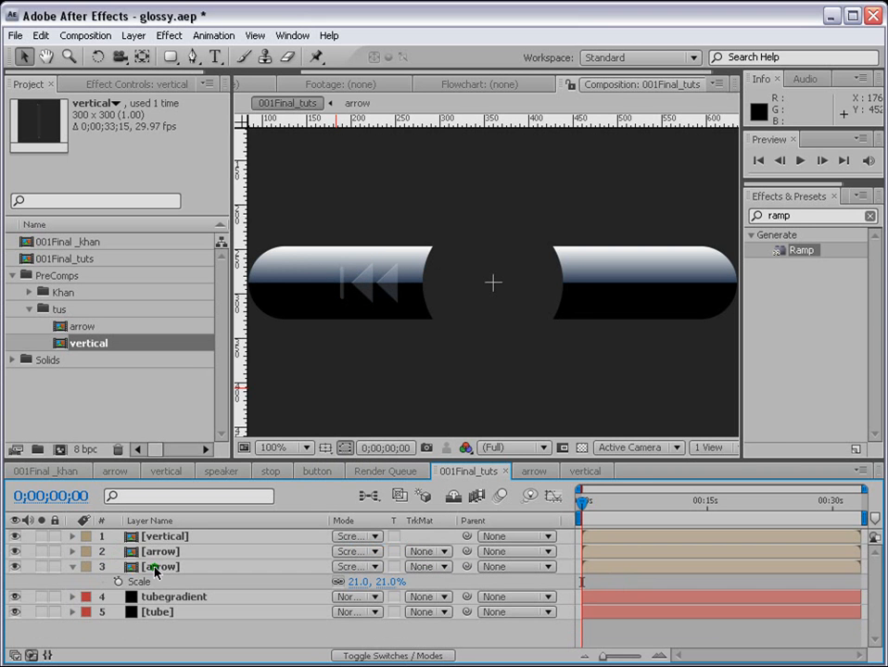
click(74, 567)
click(158, 566)
shift+click(166, 537)
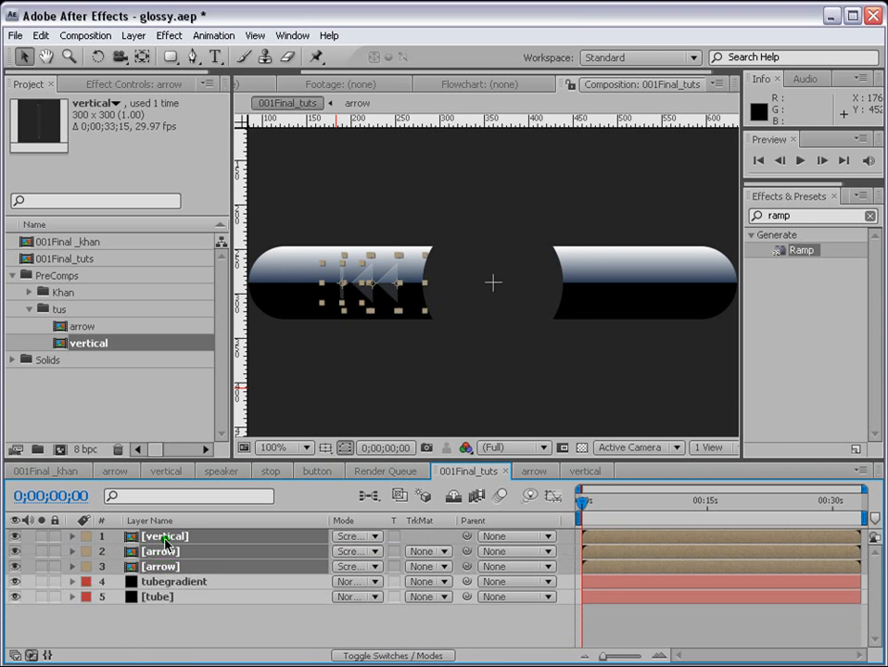
key(ctrl+d)
drag(383, 297, 642, 298)
click(629, 322)
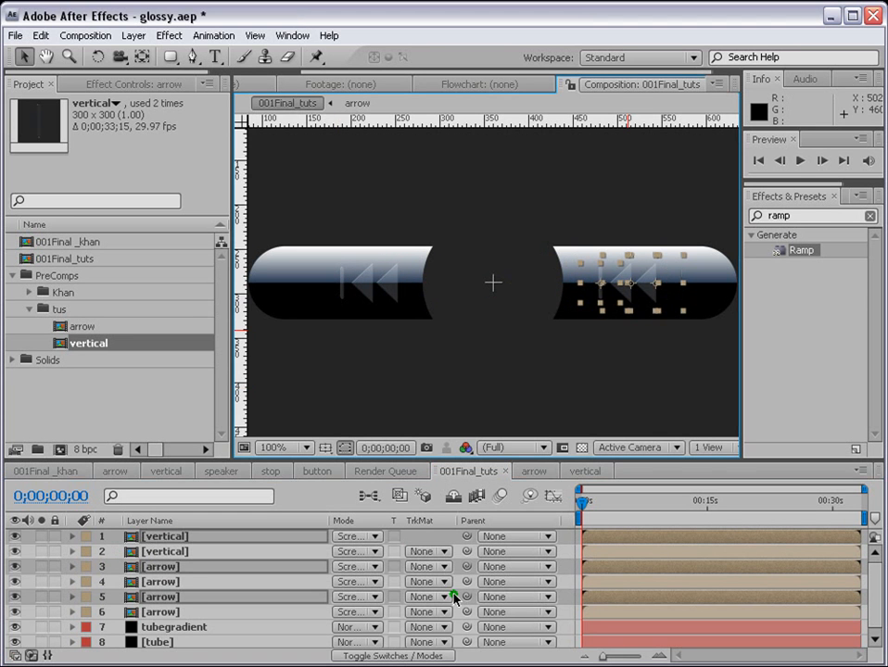
Step: Group the three copied layers at the top of the layer stack and change their label color to red
mouse_move(202, 568)
mouse_down()
mouse_move(200, 551)
mouse_move(193, 562)
mouse_up()
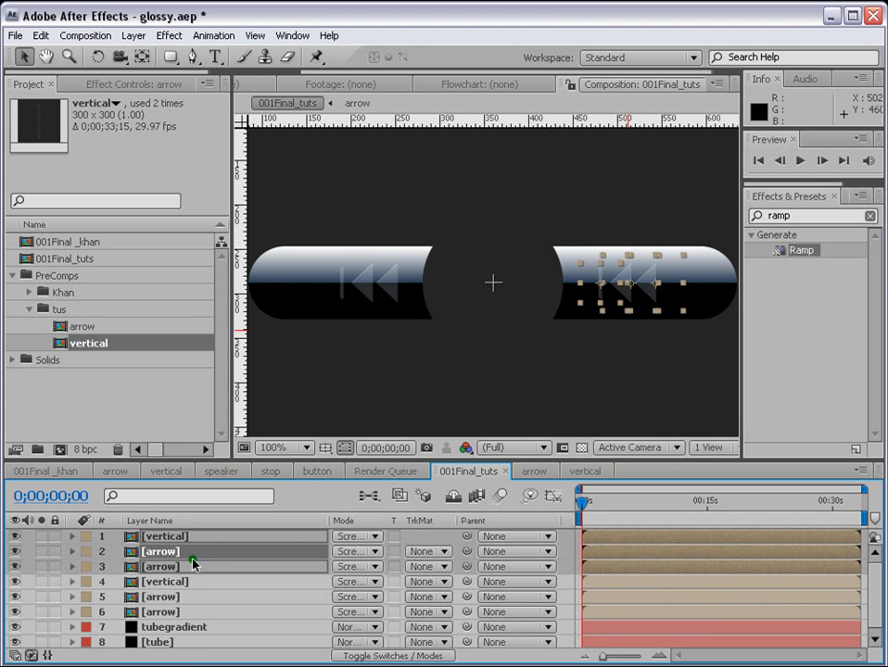
click(86, 541)
click(105, 598)
click(159, 599)
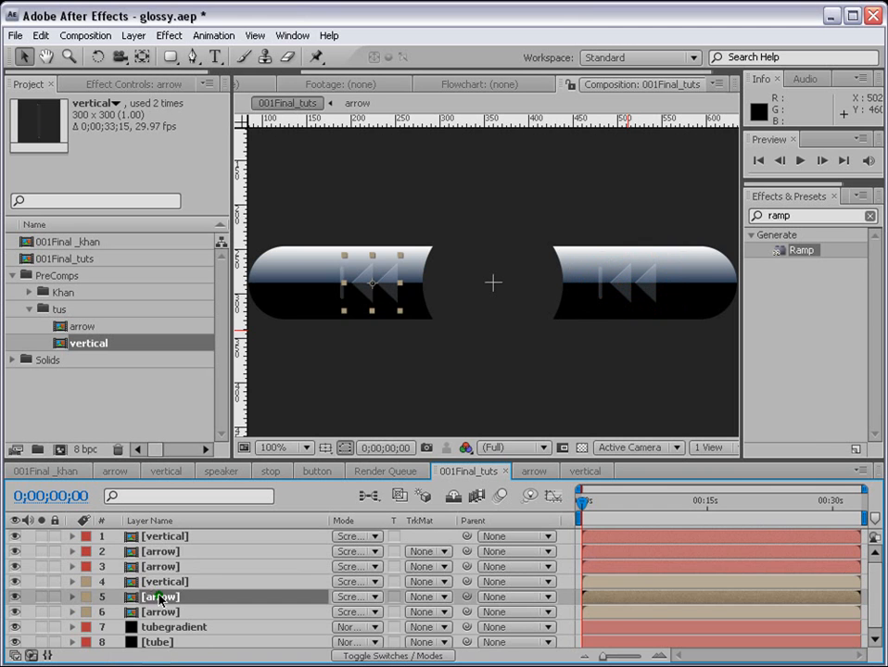
Step: Flip the two copied arrow layers horizontally by setting their scale to -21, 21%
click(162, 552)
shift+click(160, 566)
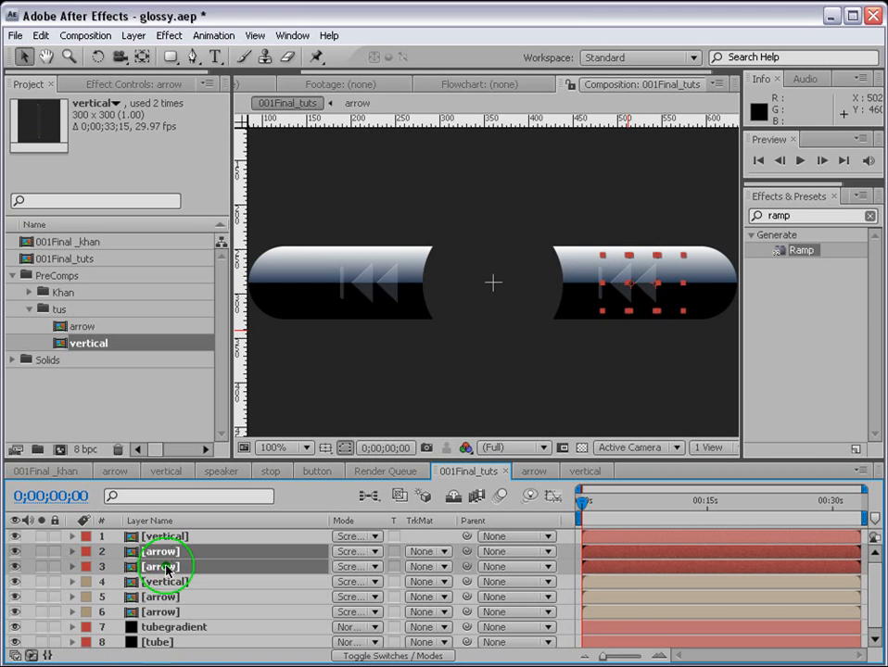
key(s)
click(339, 567)
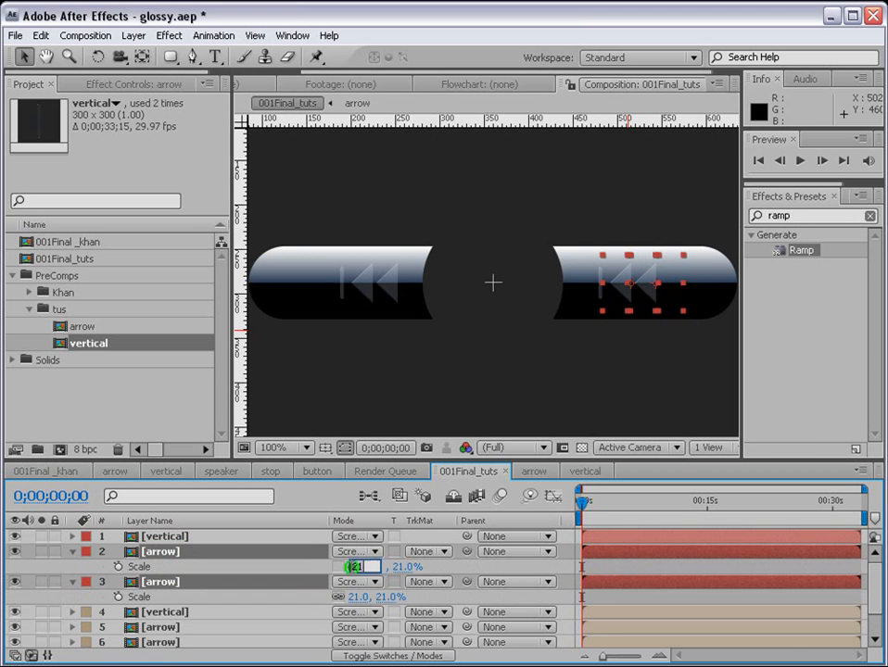
click(363, 566)
text(-21)
key(Return)
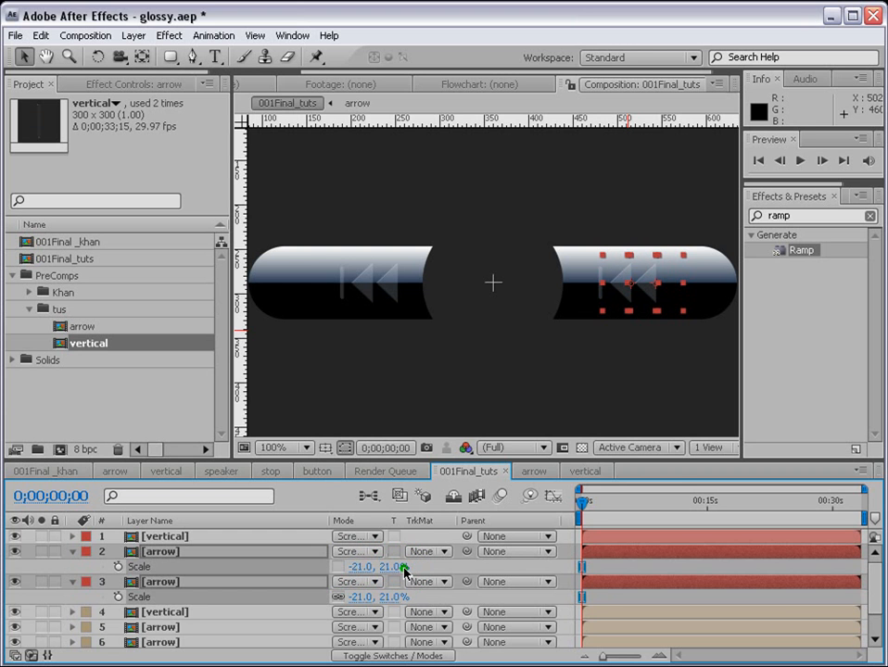
Step: Place the copied vertical bar right of the forward arrows and shift the whole forward symbol about 40 px left
click(649, 259)
drag(611, 296, 698, 317)
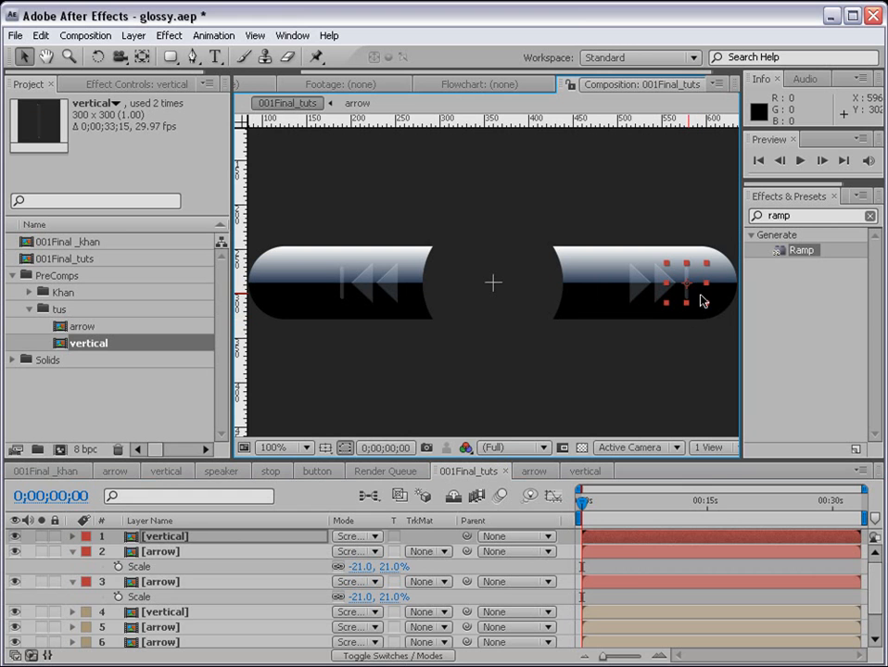
click(649, 551)
ctrl+click(626, 581)
key(shift+Left)
key(shift+Left)
key(shift+Left)
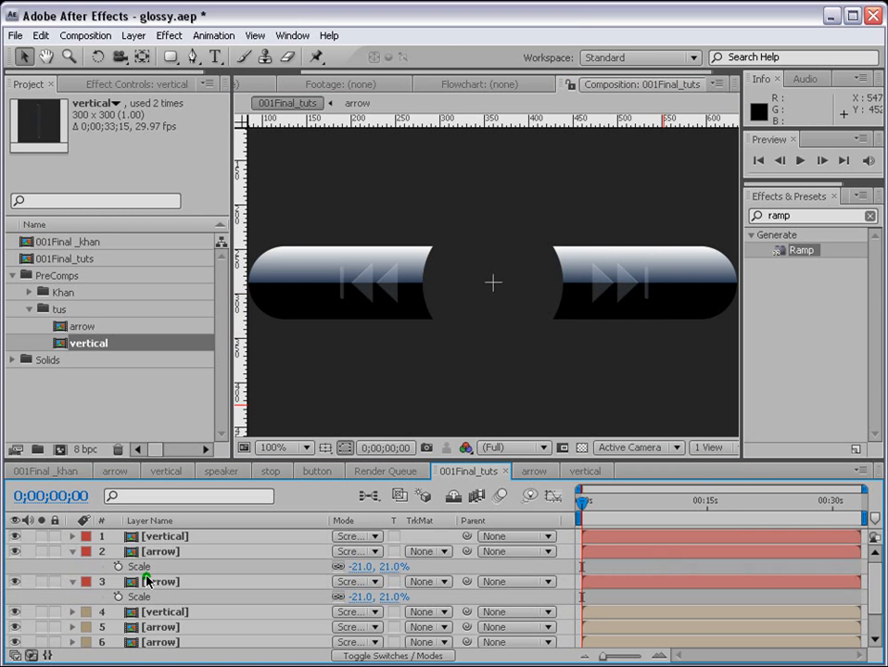
key(s)
Step: Duplicate the vertical composition in the tus folder and rename the copy "stop"
click(113, 369)
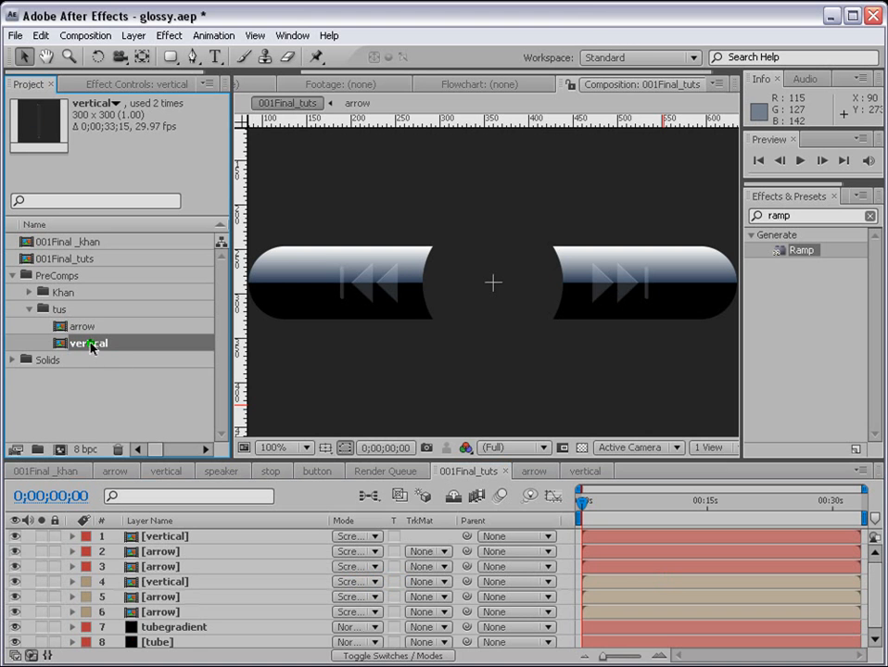
key(ctrl+d)
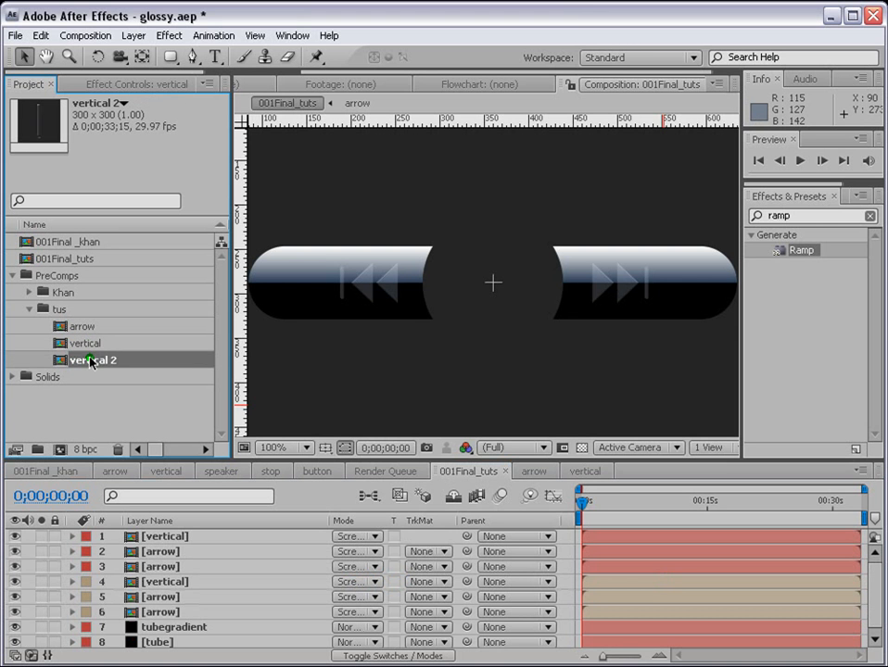
key(Return)
text(stop)
click(109, 425)
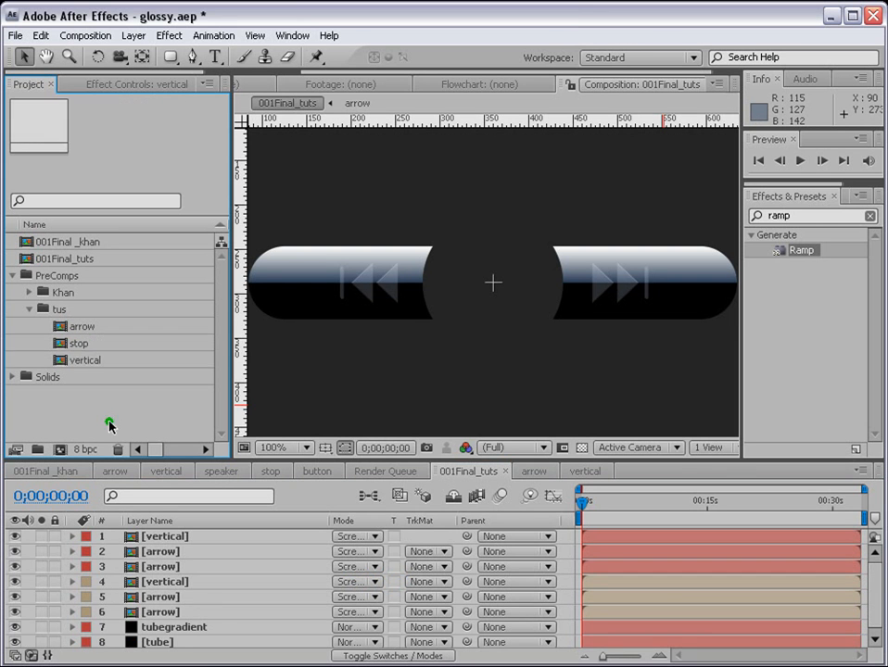
Step: Open the stop composition and add a new comp-size solid, 300 x 300 px, with the default name and color
double_click(28, 343)
click(202, 537)
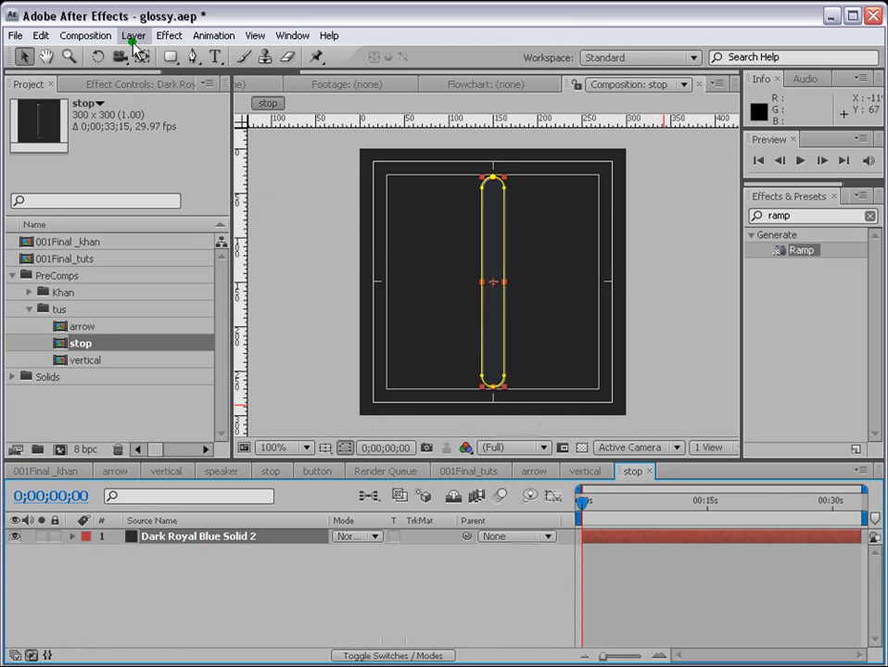
click(135, 37)
mouse_move(149, 54)
click(454, 69)
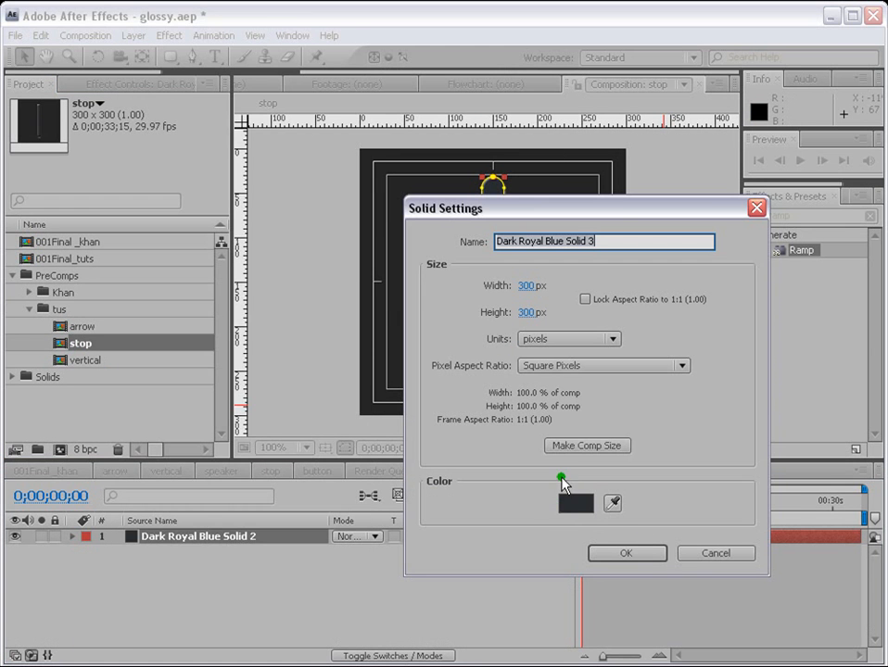
click(590, 447)
key(Return)
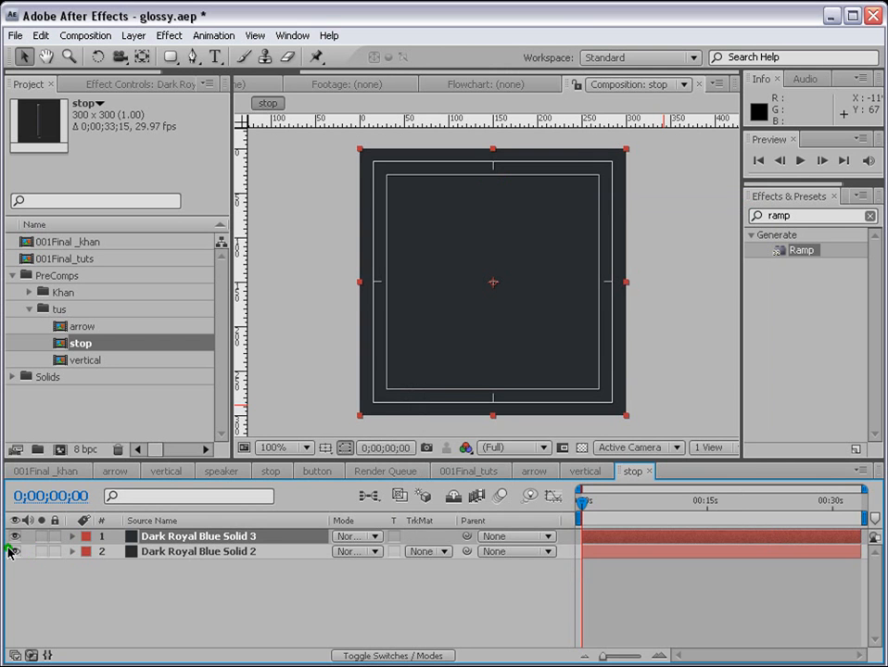
Step: Hide the bar solid and draw a centred rounded-square mask about 200 x 200 px on the new solid
click(15, 553)
click(171, 56)
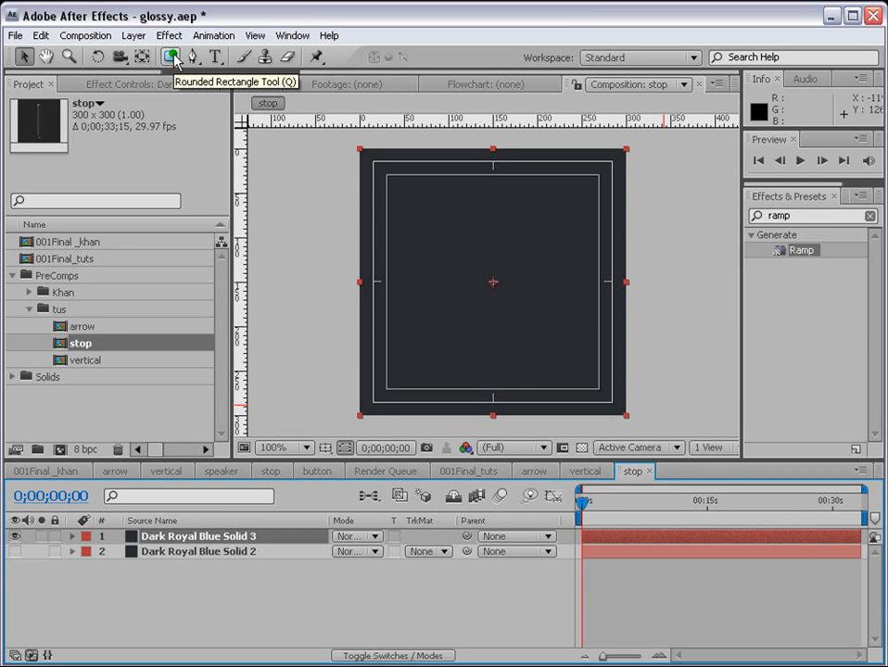
mouse_move(359, 148)
mouse_down()
mouse_move(625, 414)
mouse_move(553, 349)
mouse_up()
Step: Copy the hidden bar solid's layer styles onto the rounded-square solid and delete the bar solid from the stop composition
click(74, 599)
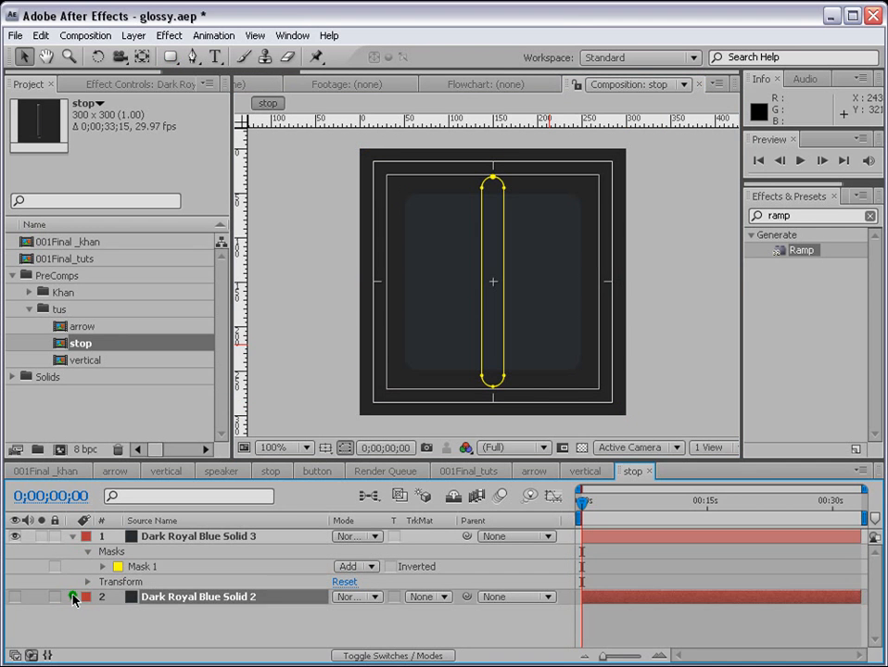
click(73, 599)
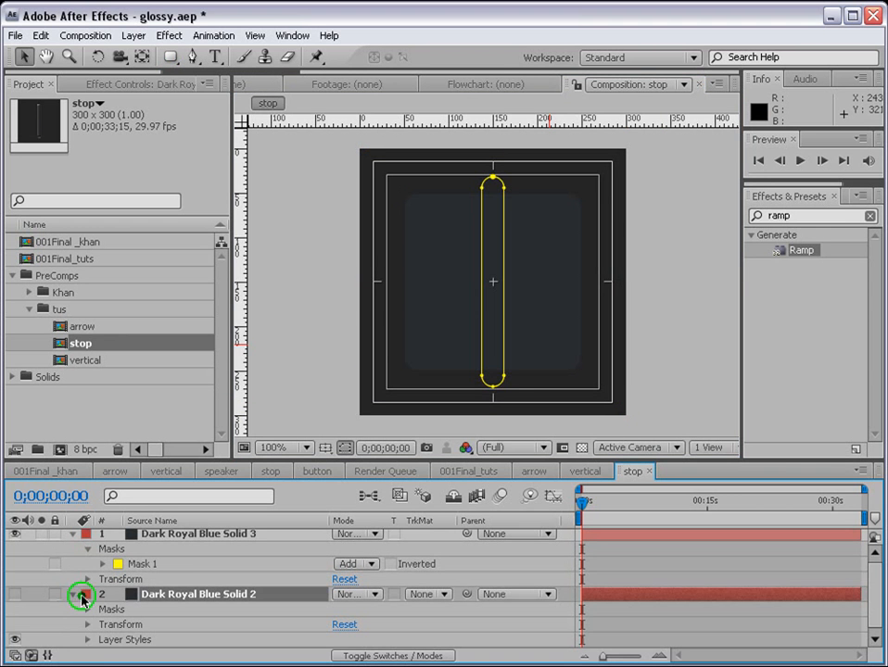
click(115, 640)
key(ctrl+c)
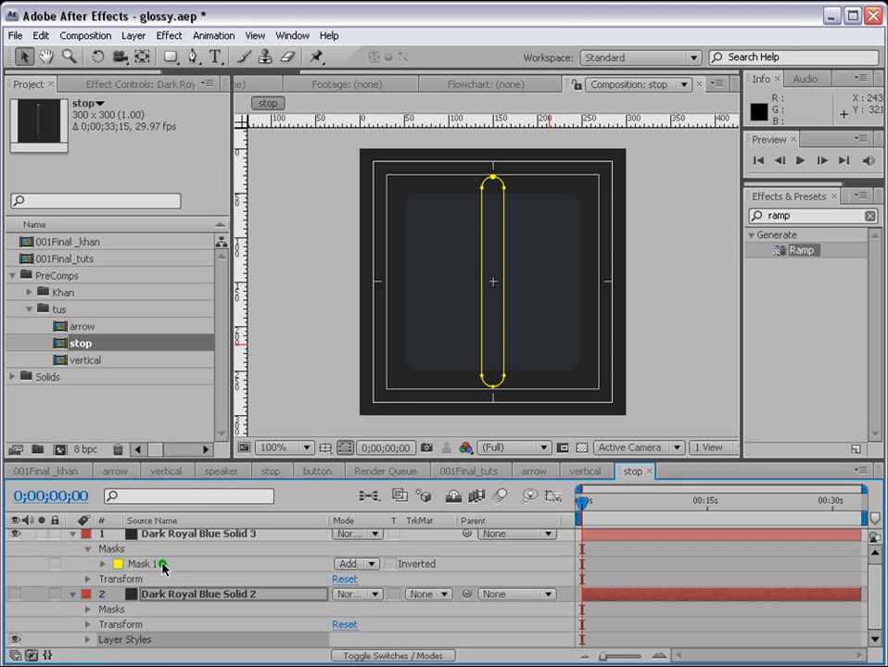
click(172, 534)
key(ctrl+v)
click(620, 582)
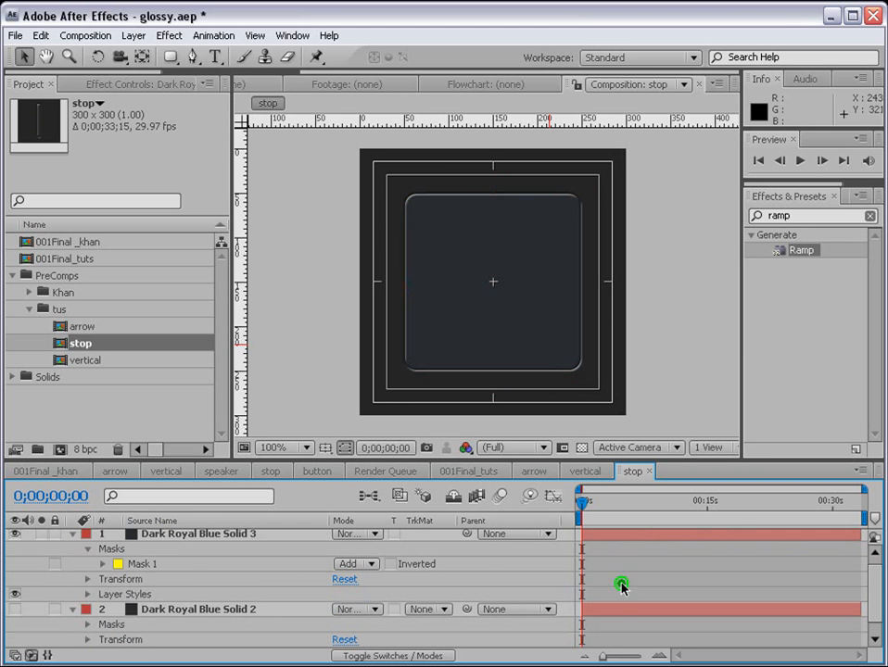
click(168, 611)
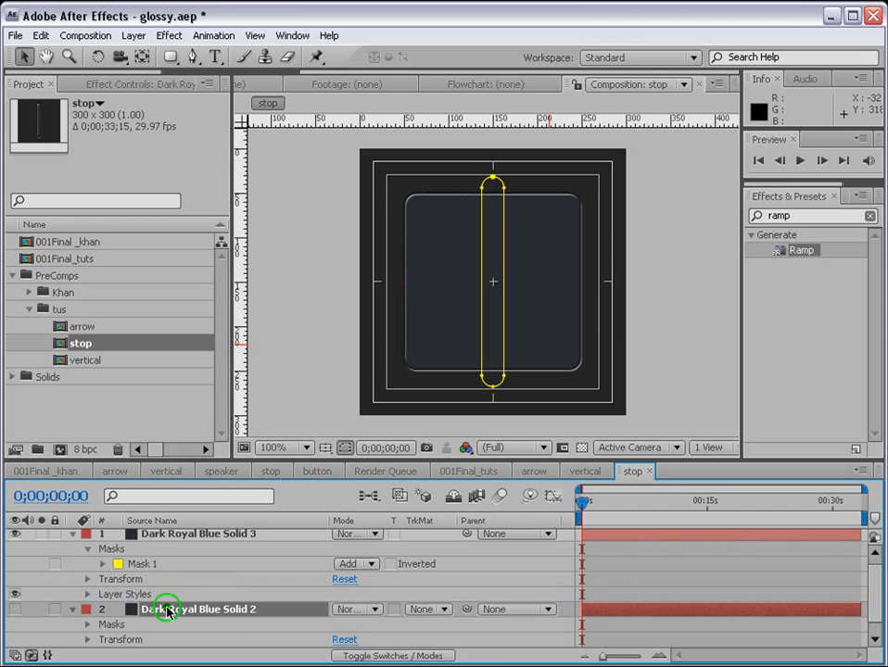
key(Delete)
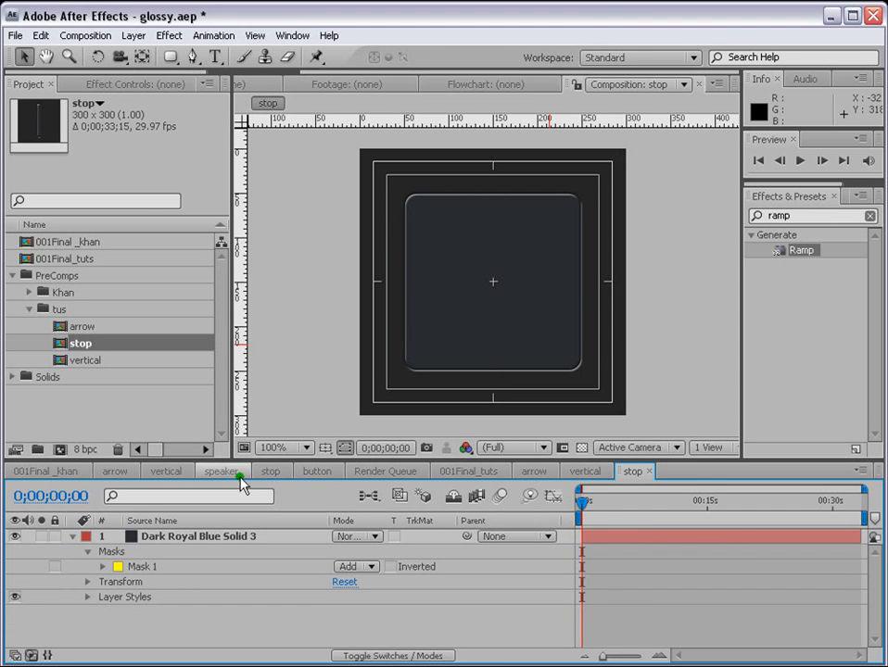
Step: Add the stop composition to 001Final_tuts at 14% scale, placed on the tube just left of the rewind symbol
double_click(81, 260)
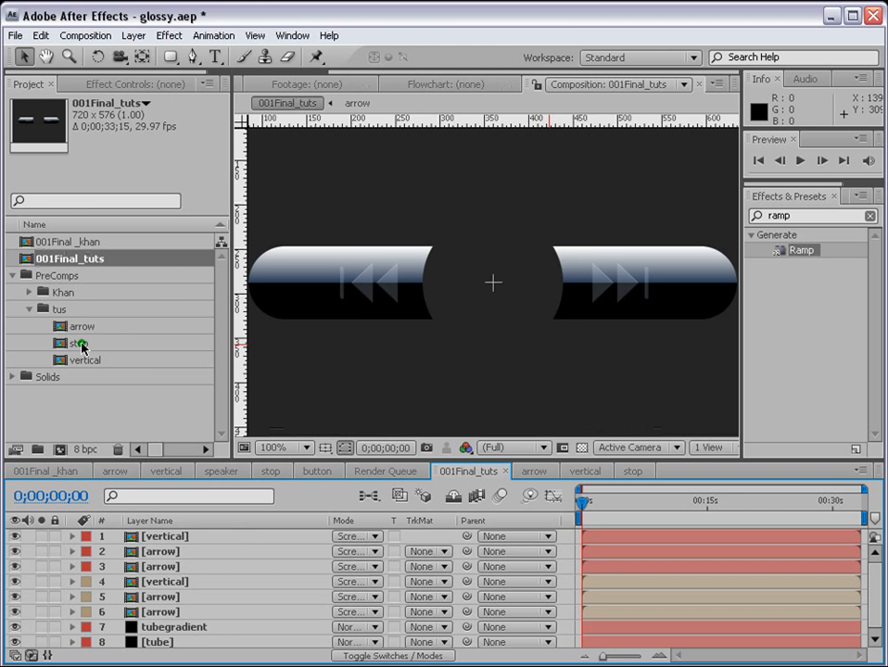
drag(81, 346, 516, 358)
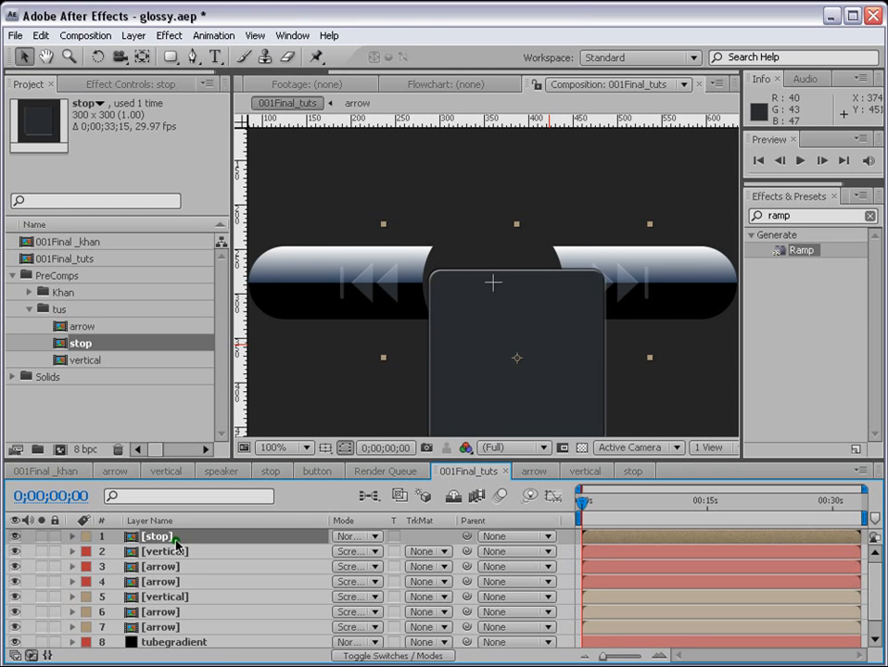
key(s)
drag(358, 552, 327, 550)
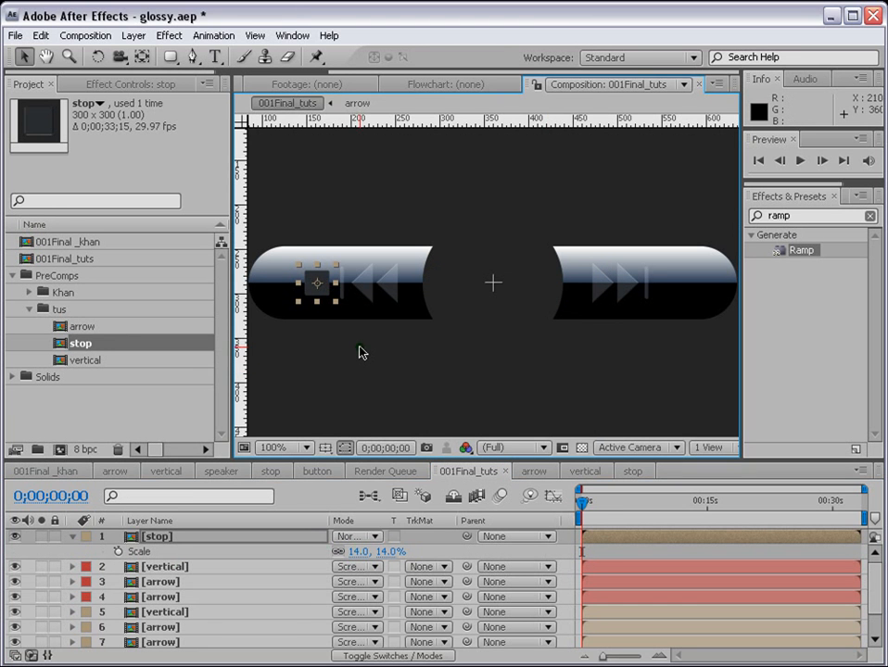
Step: Set the stop layer's blending mode to Screen and its scale to 12%
click(357, 537)
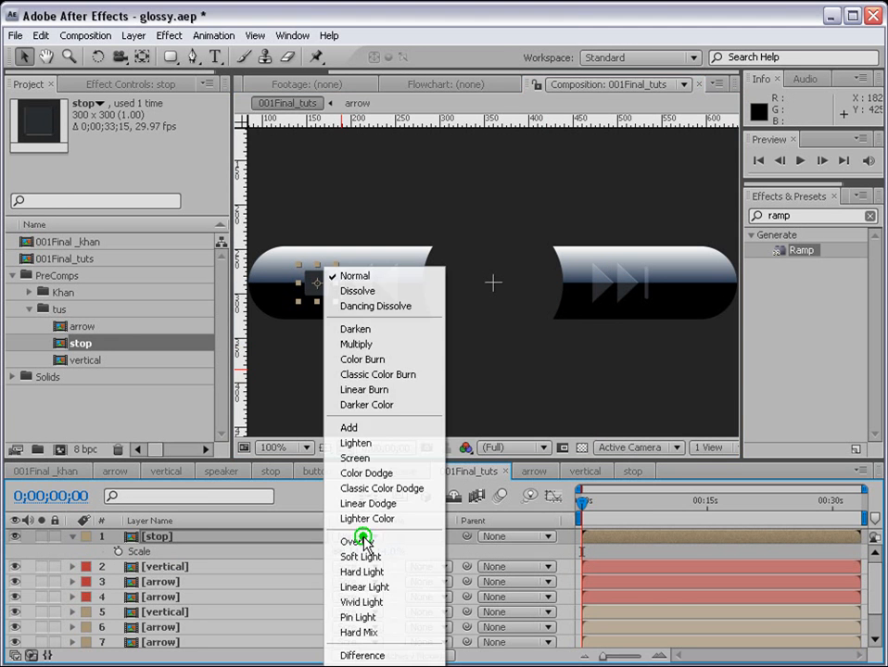
click(380, 458)
text(12)
key(Return)
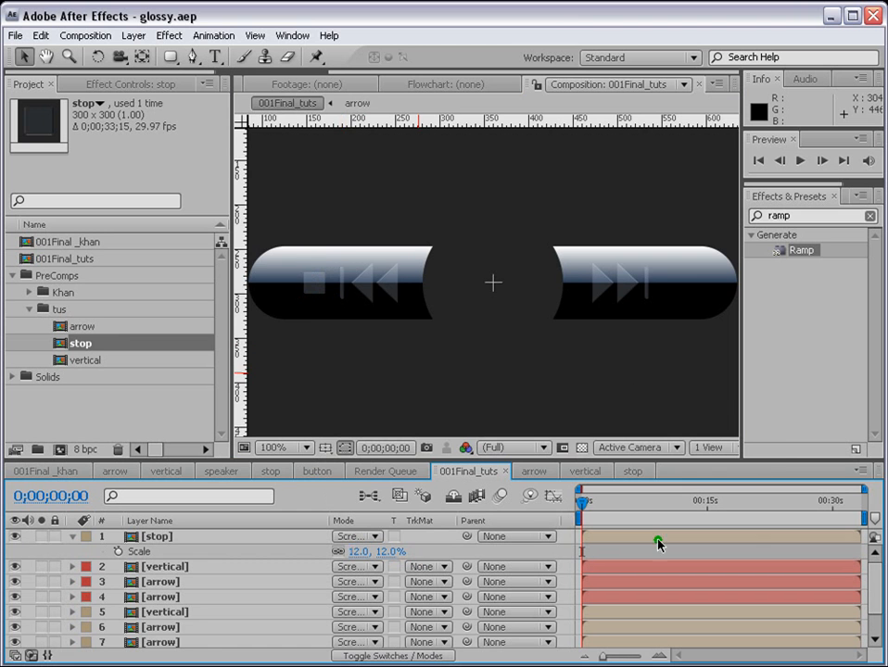
key(h)
drag(618, 350, 550, 350)
key(v)
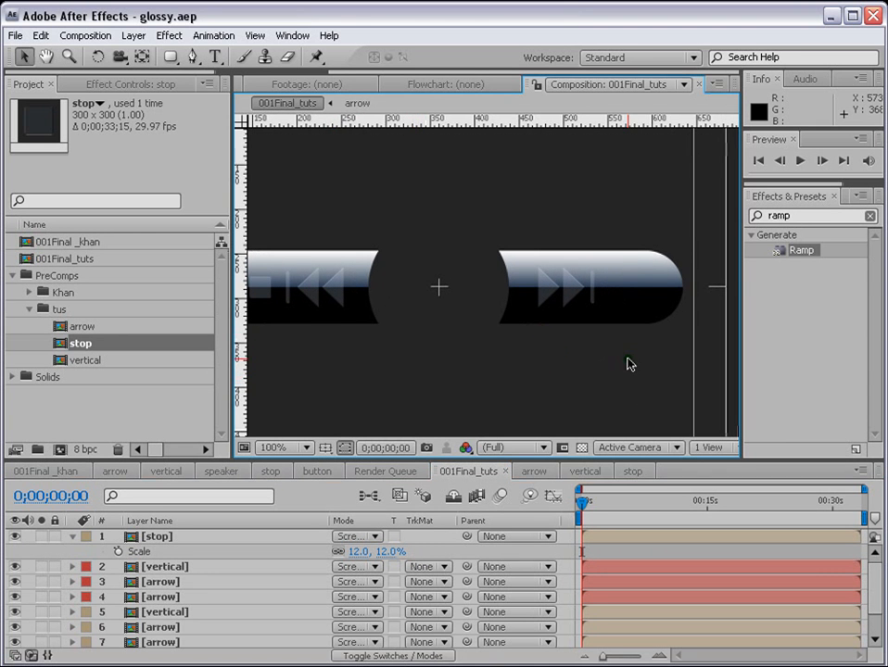
click(27, 313)
click(28, 311)
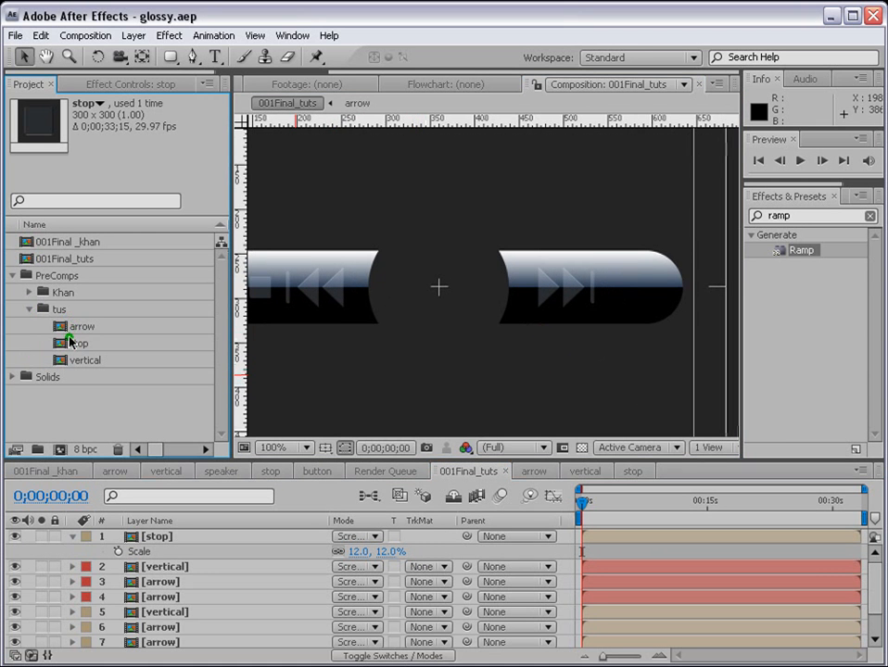
Step: Duplicate the arrow precomp in the tus folder and rename the copy speaker
click(74, 328)
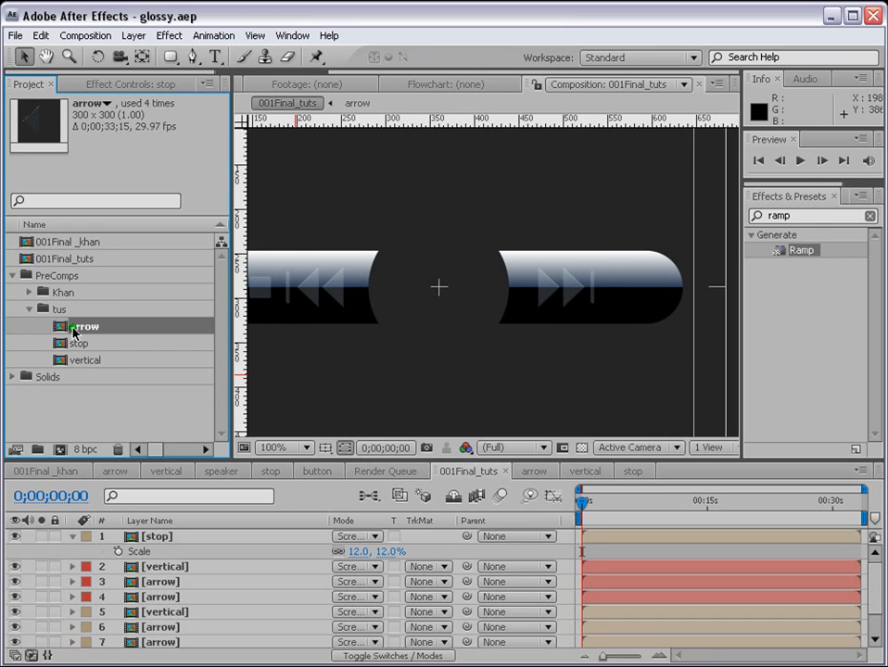
key(ctrl+d)
key(Return)
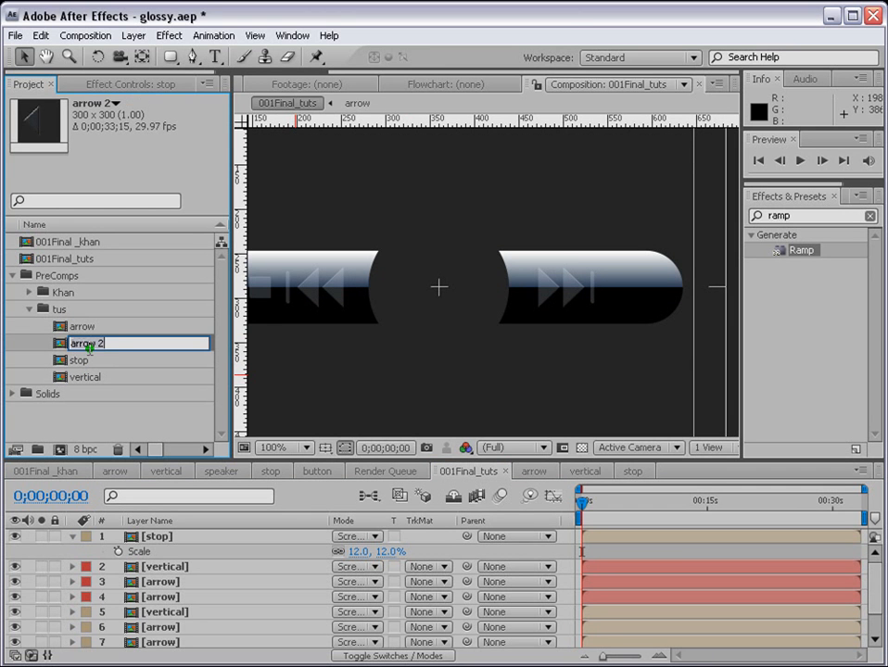
text(speaker)
key(Return)
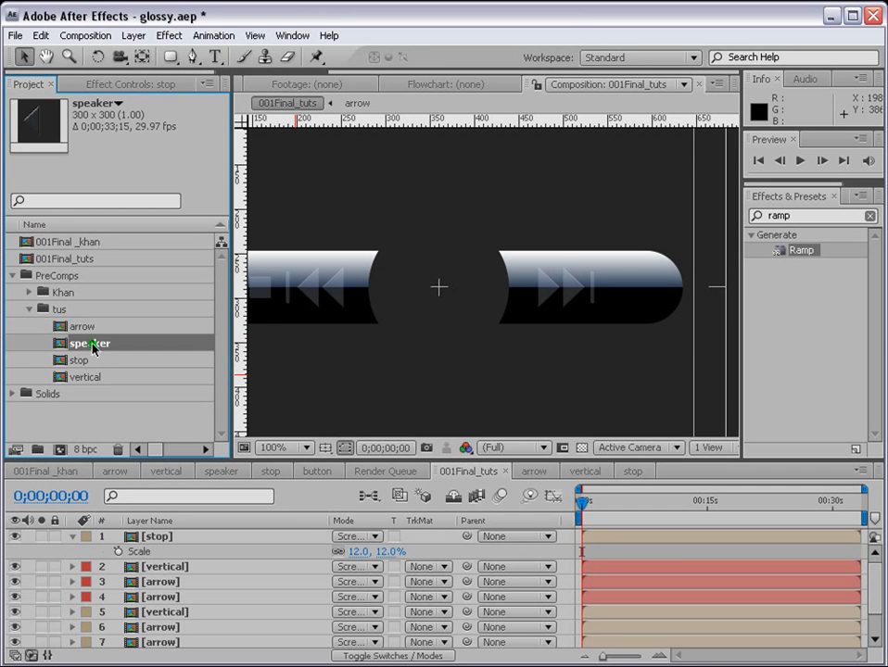
Step: In the speaker composition, hide the triangle layer and add a new 300 × 300 px solid
double_click(93, 348)
click(72, 536)
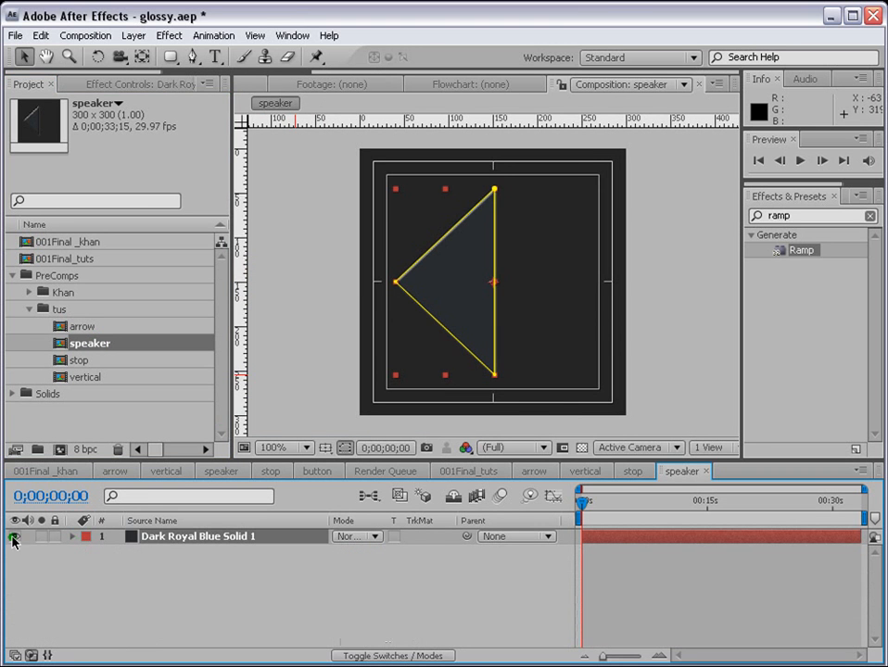
click(133, 35)
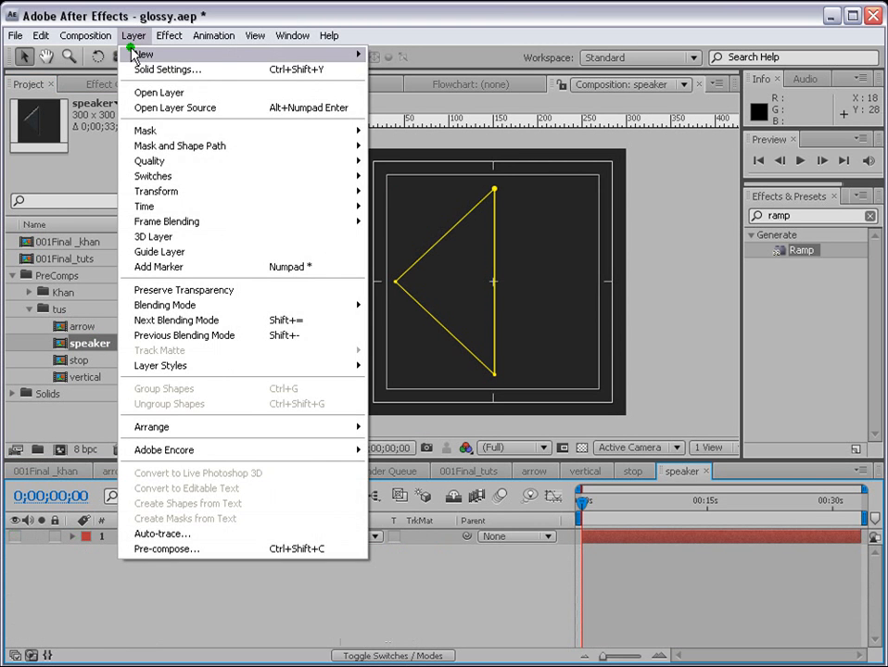
mouse_move(139, 54)
click(402, 70)
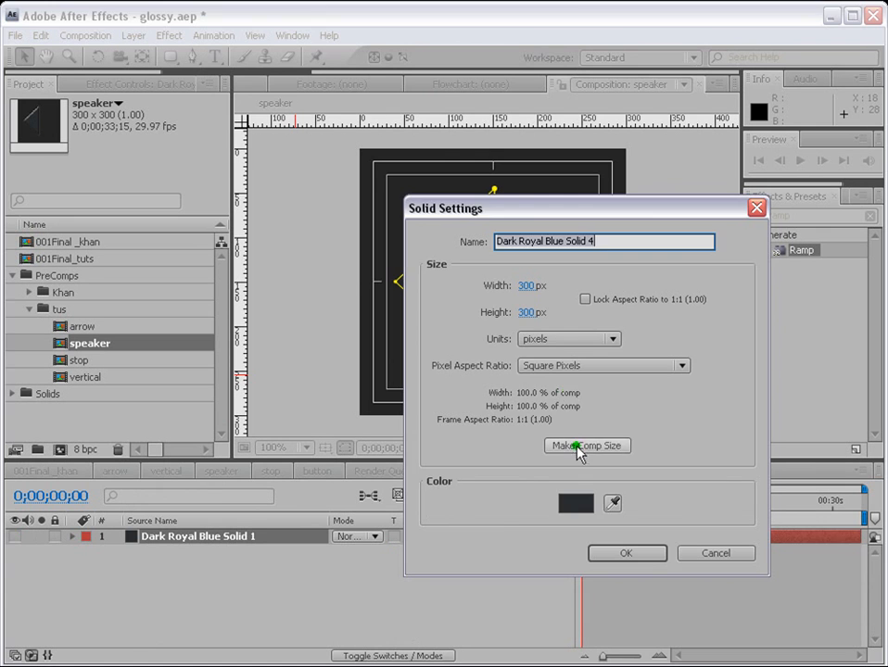
key(Return)
Step: Add an elliptical mask to the new solid and scale it about its centre to a circle about 205 px across
drag(171, 56, 208, 97)
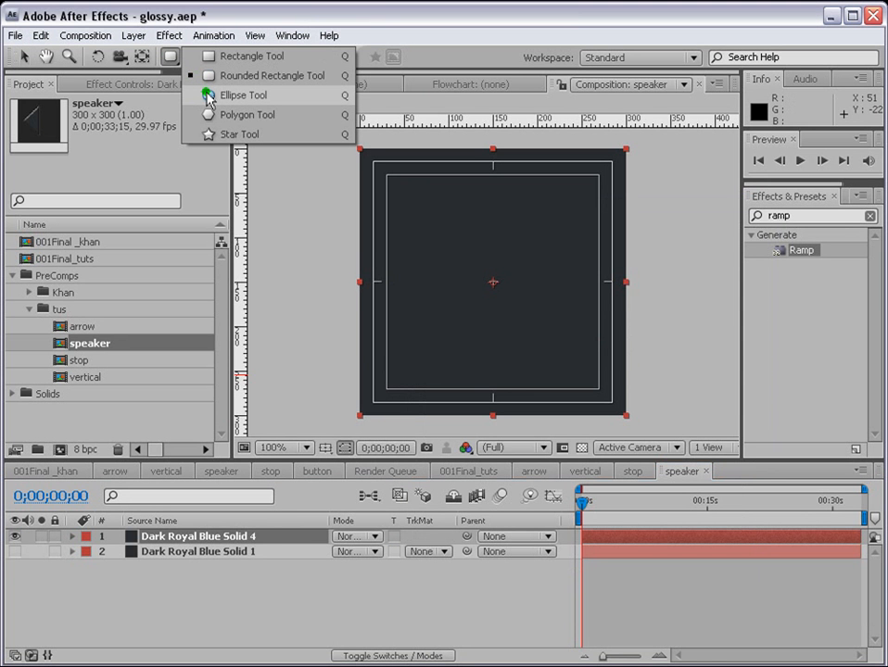
drag(207, 97, 207, 96)
double_click(171, 56)
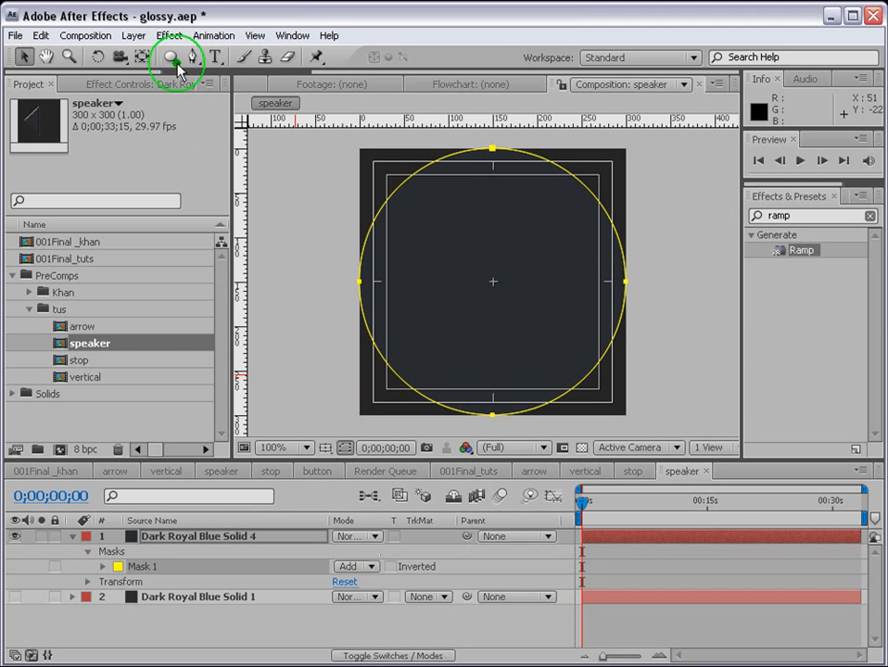
double_click(627, 280)
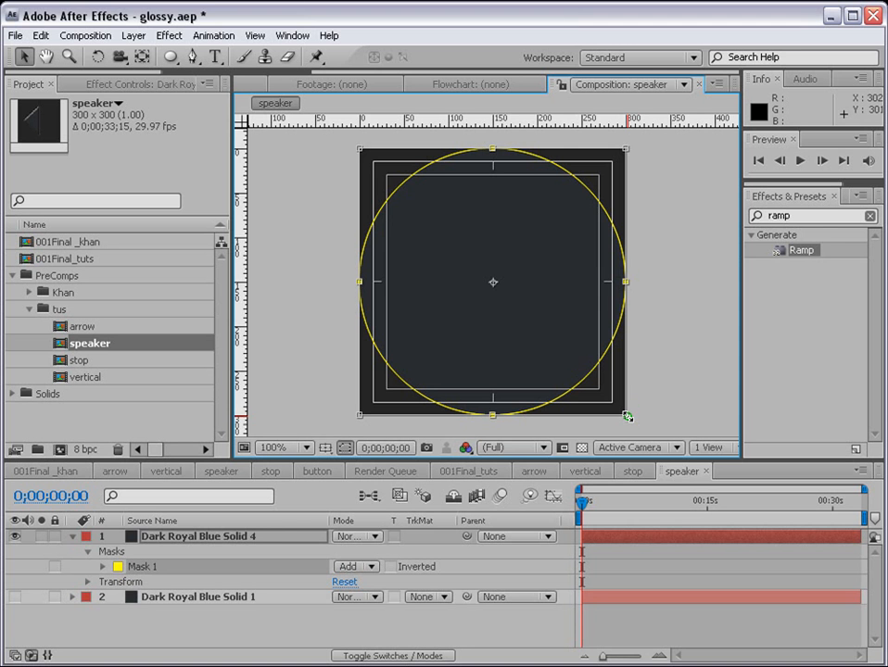
drag(628, 417, 593, 387)
click(239, 622)
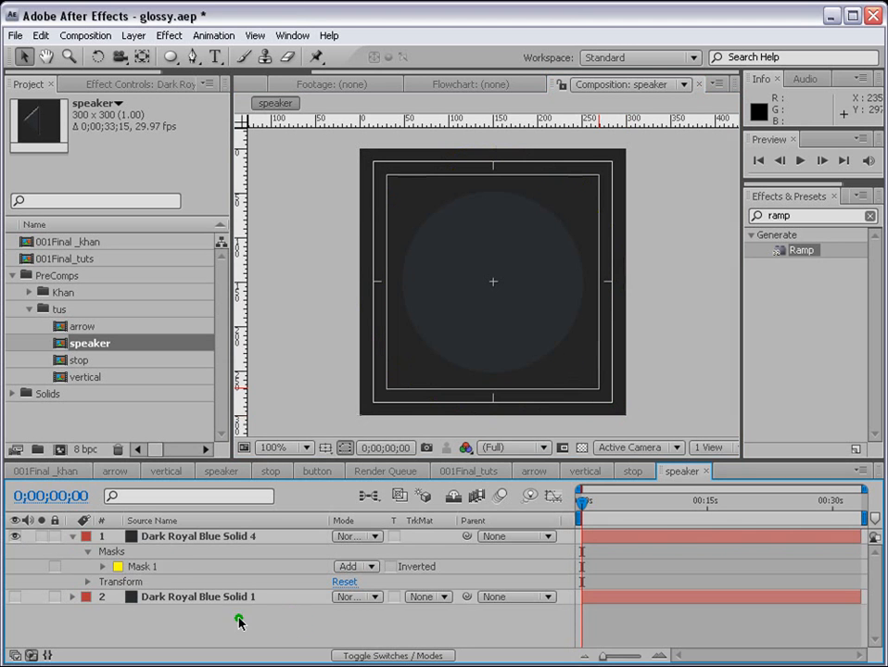
Step: Draw a rectangular mask over the right half of the circle and set it to Subtract
click(186, 540)
click(139, 564)
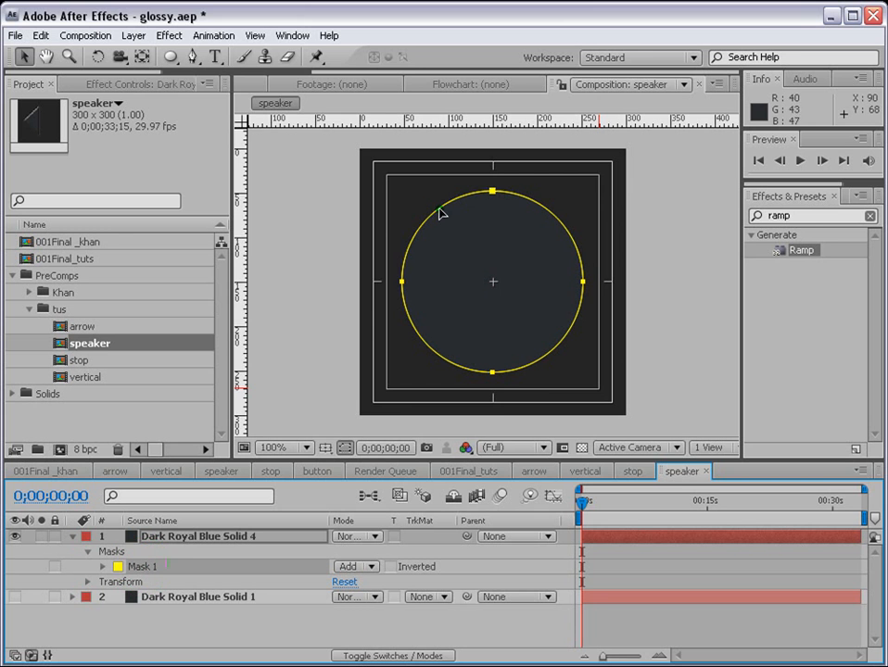
click(178, 104)
drag(170, 56, 206, 59)
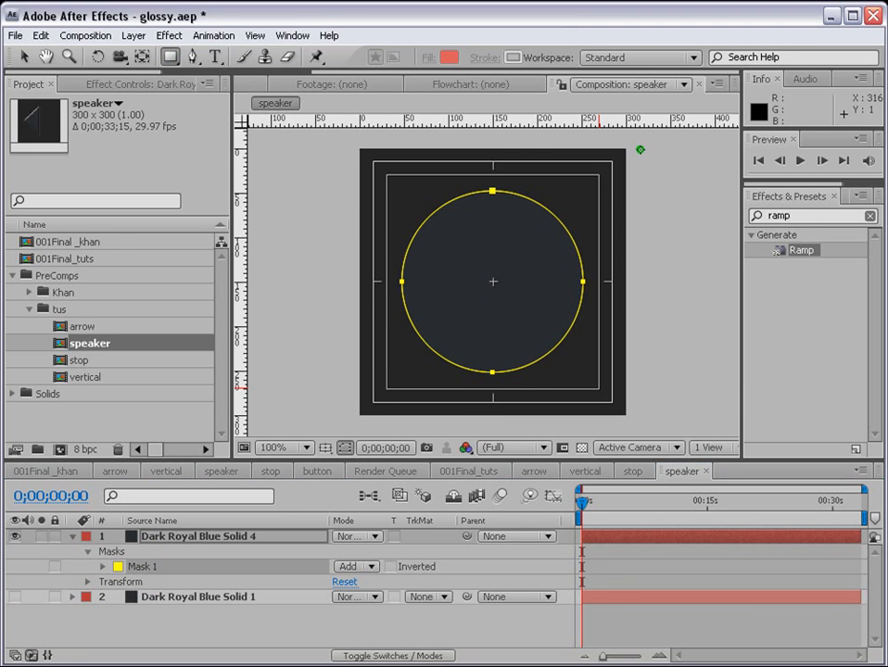
drag(639, 149, 494, 423)
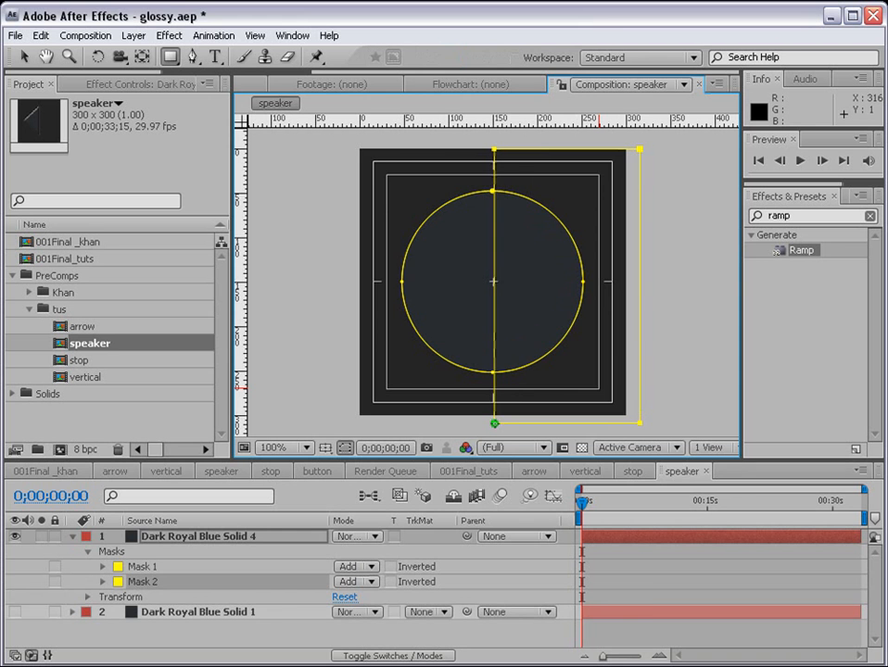
click(356, 581)
click(359, 593)
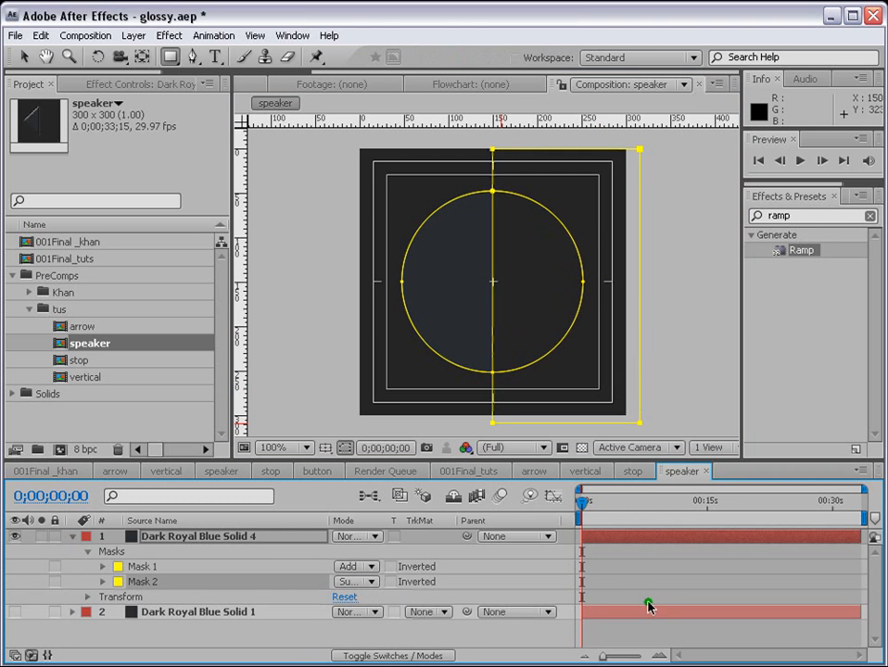
Step: Nudge the half-circle layer about 17 px to the right
click(649, 606)
key(v)
click(456, 309)
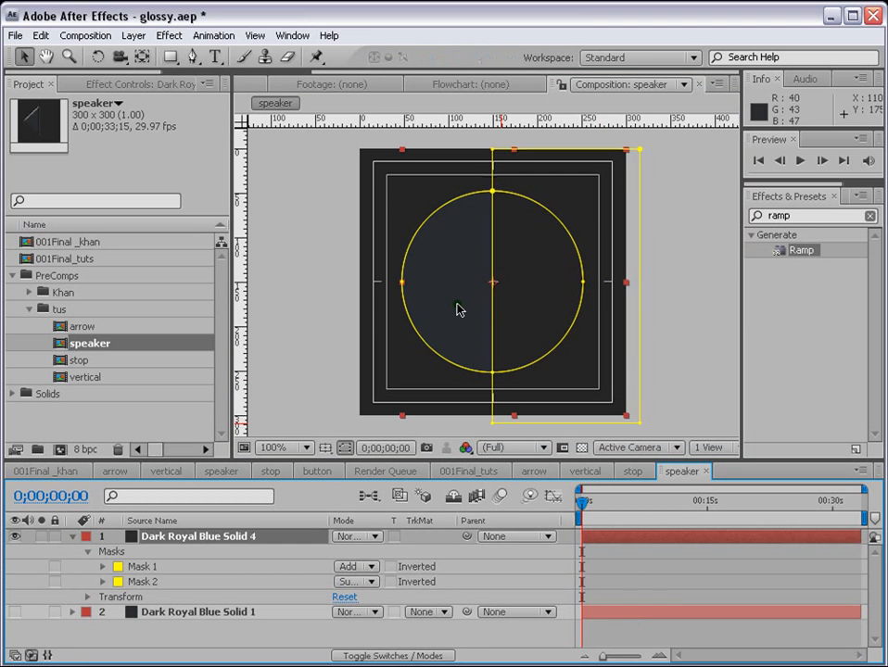
key(Right)
key(Right)
key(Right)
key(Right)
key(Right)
key(Right)
key(Right)
key(Right)
key(Right)
key(Right)
key(Right)
key(Right)
key(Right)
key(Right)
key(Right)
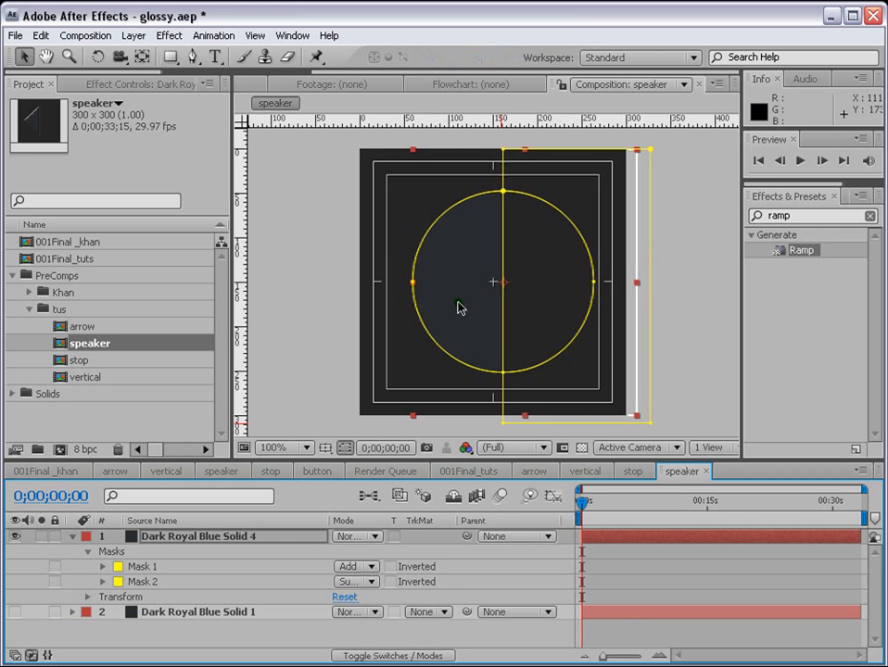
click(648, 600)
click(450, 317)
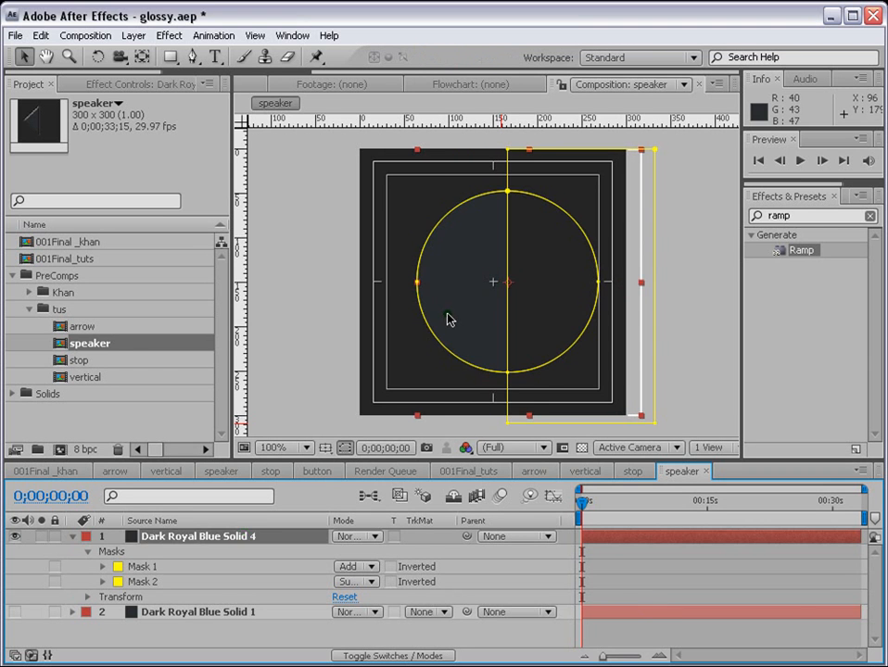
Step: Add a rounded rectangle mask about 78 × 68 px overlapping the half circle's curved left edge, vertically centred
drag(169, 56, 203, 80)
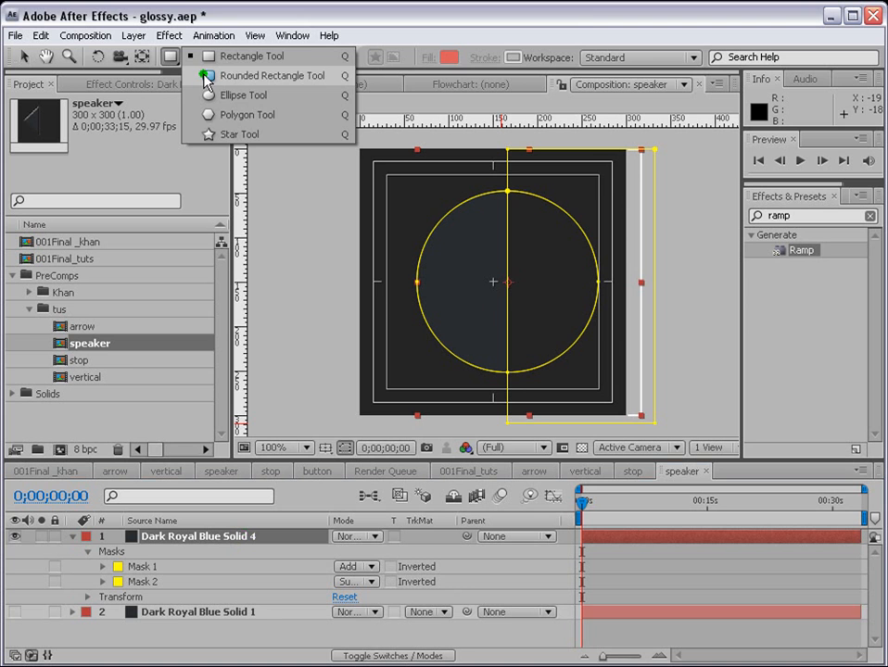
click(205, 76)
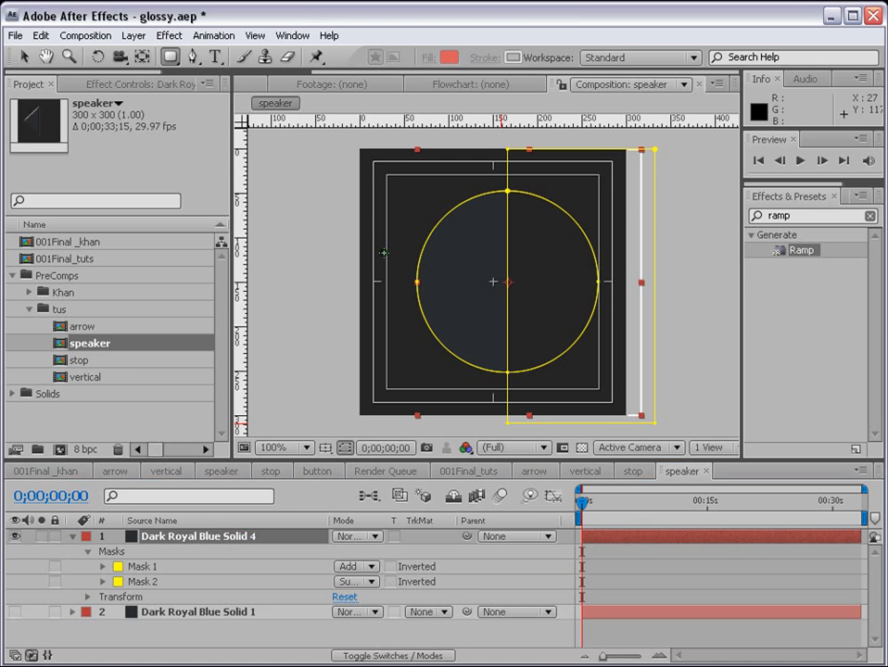
drag(384, 252, 453, 312)
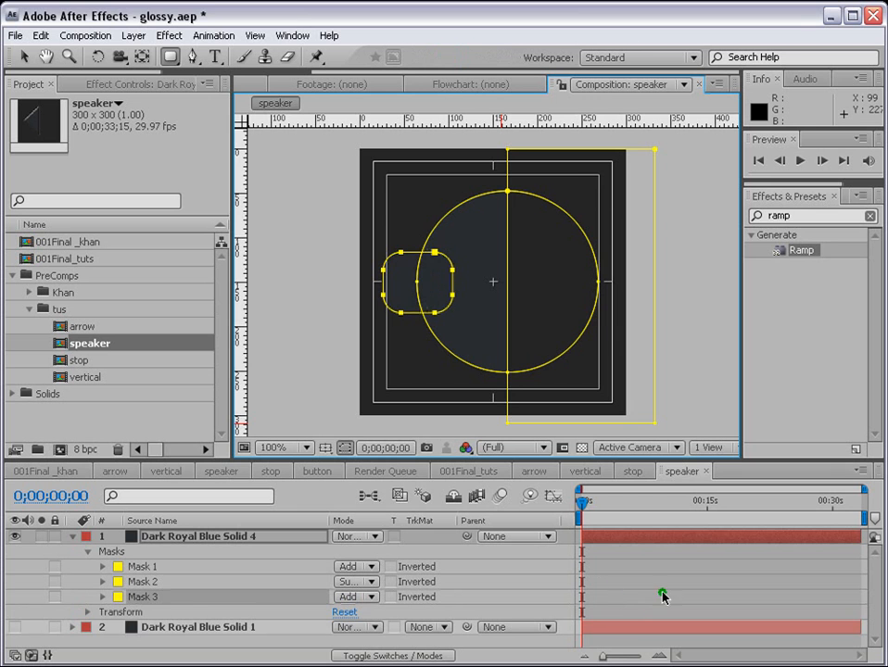
click(649, 641)
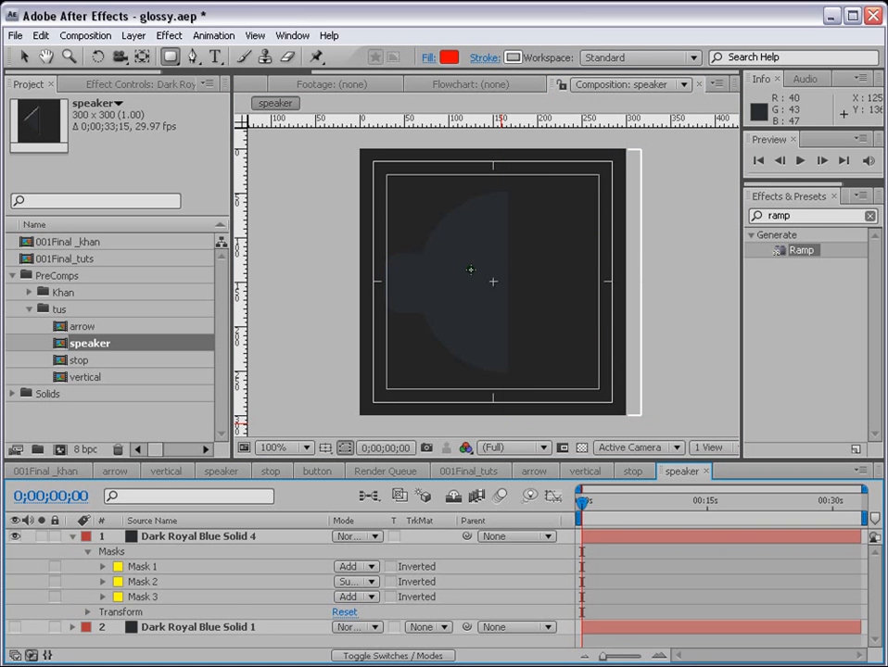
Step: Add a small rounded rectangle mask about 60 × 42 px to the solid, centred vertically across the half circle's flat edge
drag(470, 269, 527, 308)
key(ctrl+z)
key(v)
double_click(517, 293)
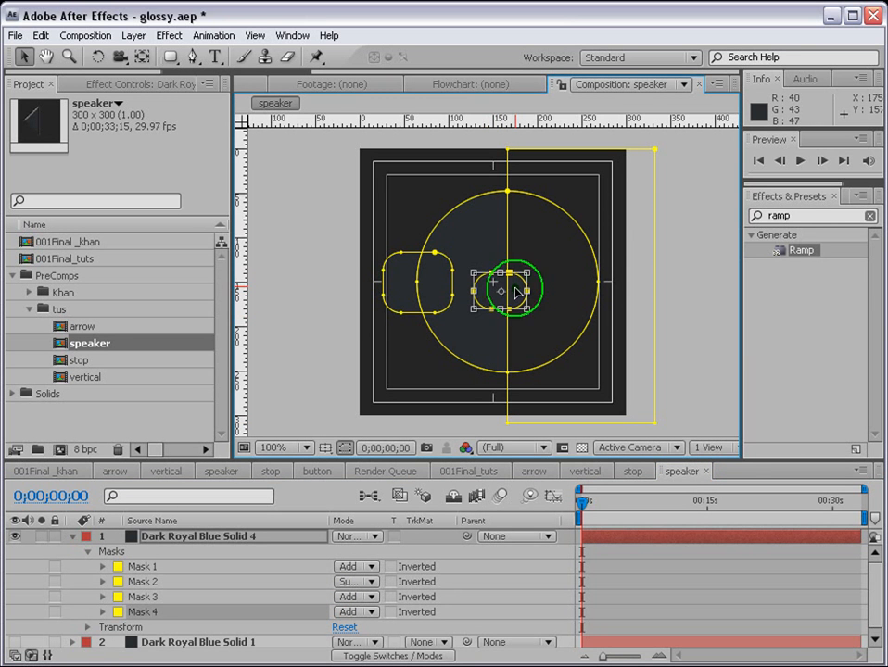
key(period)
click(686, 594)
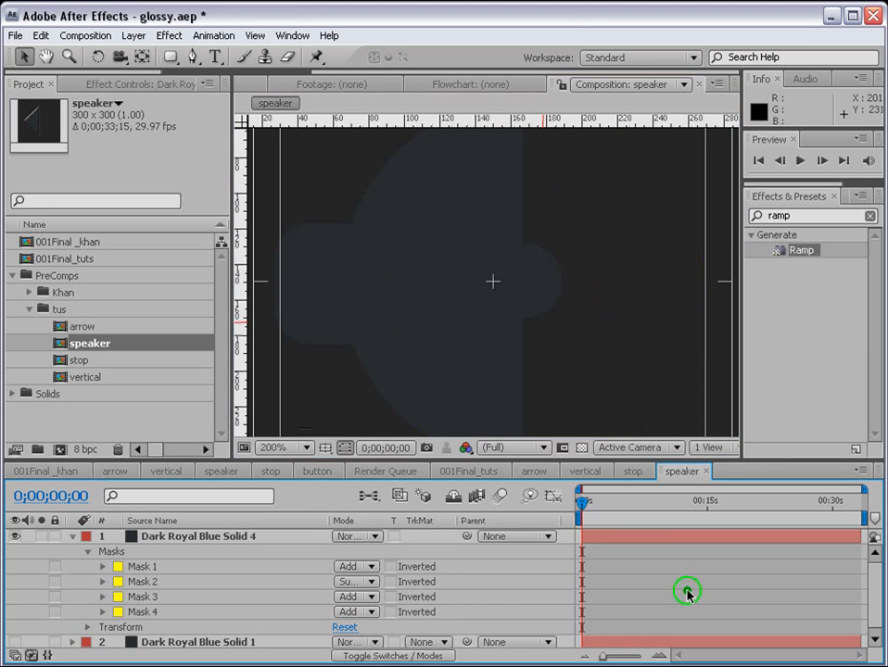
key(comma)
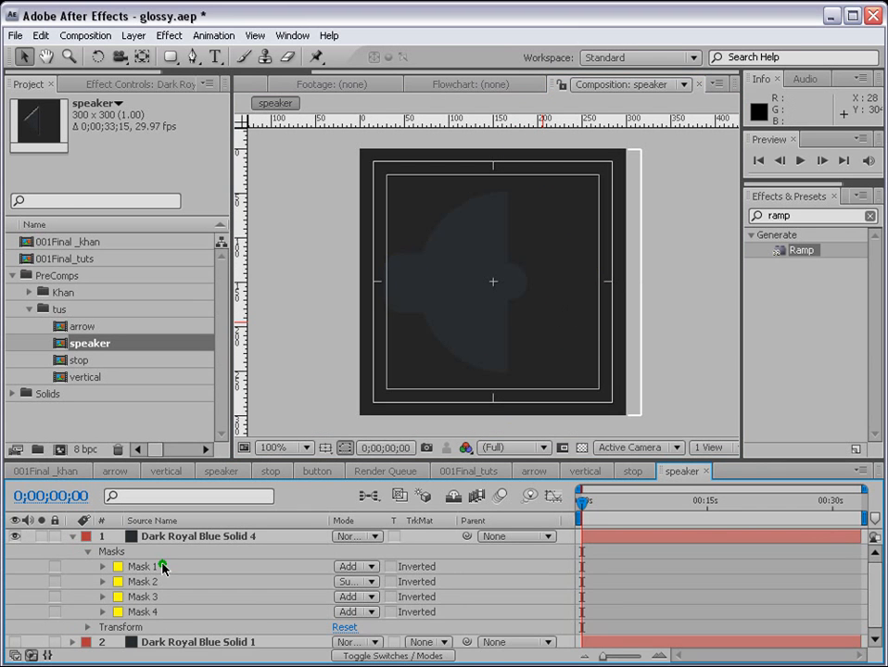
Step: Change the speaker composition's background color to a lighter gray
click(264, 580)
key(ctrl+shift+b)
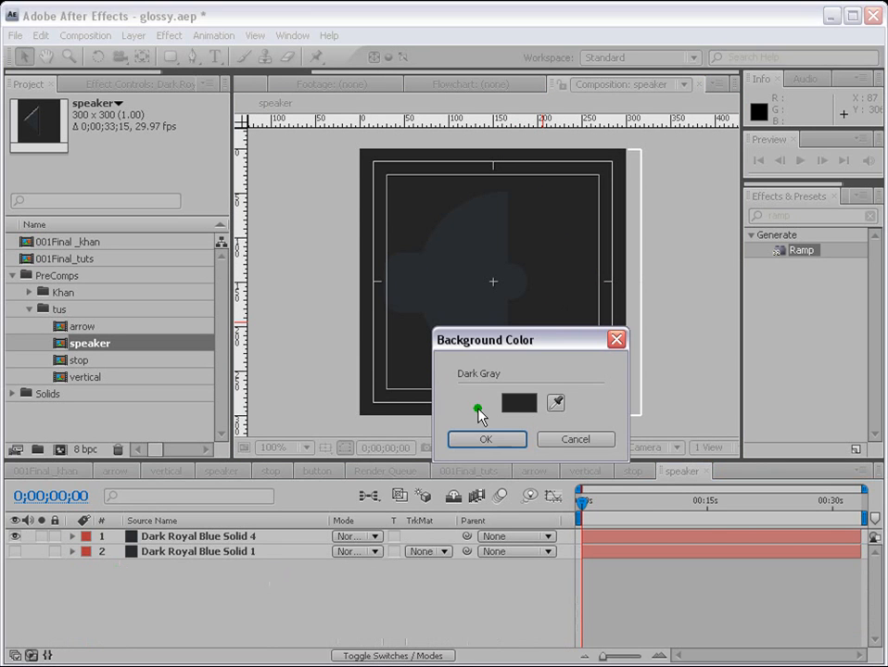
click(545, 402)
click(689, 593)
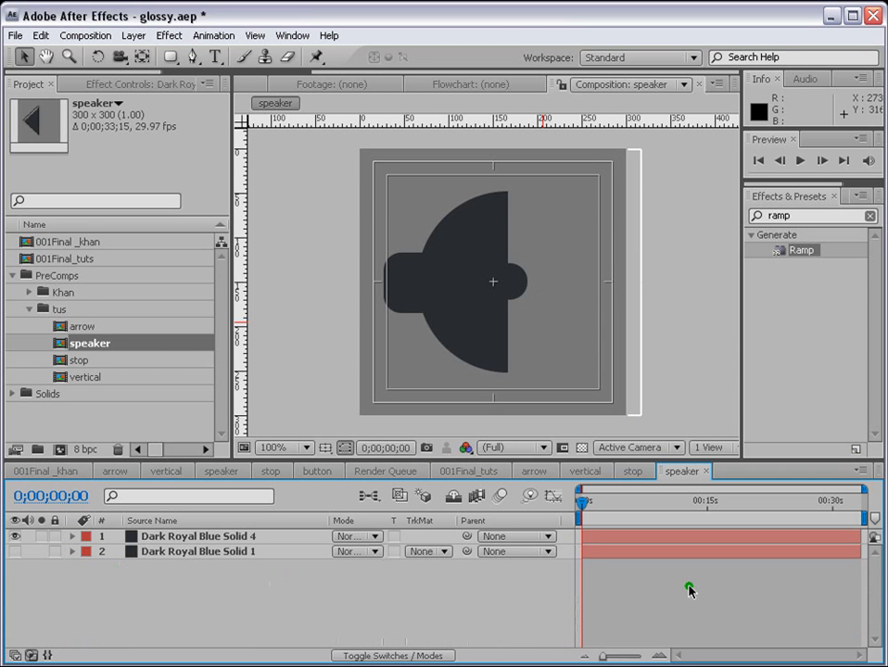
Step: Add another 300 × 300 px solid and hide the speaker-shape layer Dark Royal Blue Solid 4 beneath it
click(195, 538)
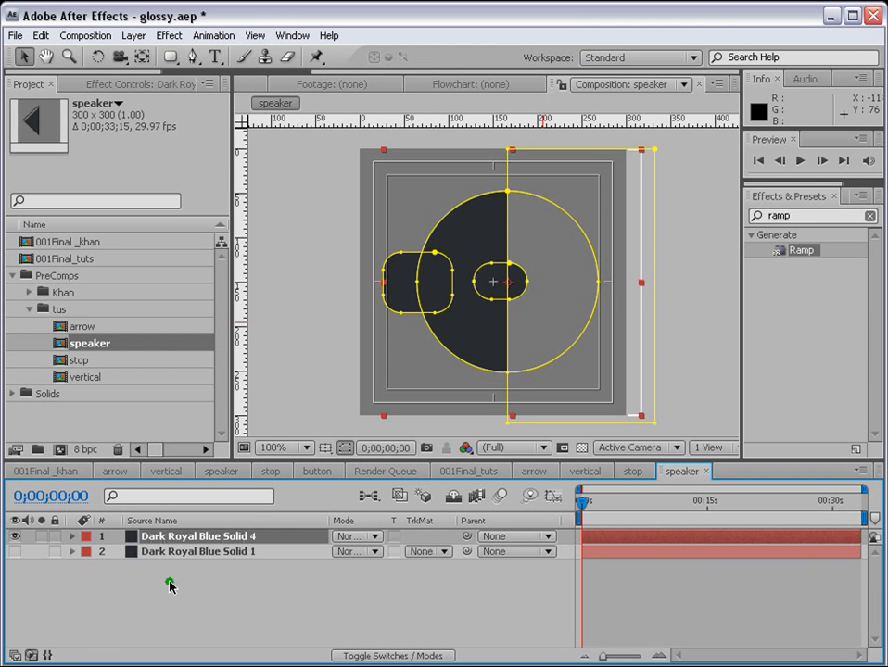
click(133, 35)
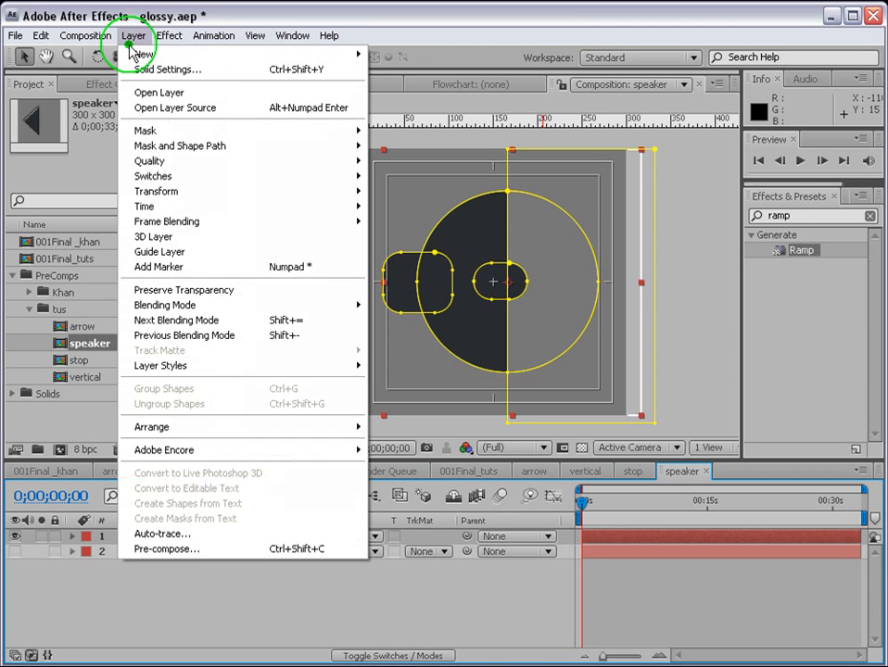
mouse_move(124, 53)
click(432, 66)
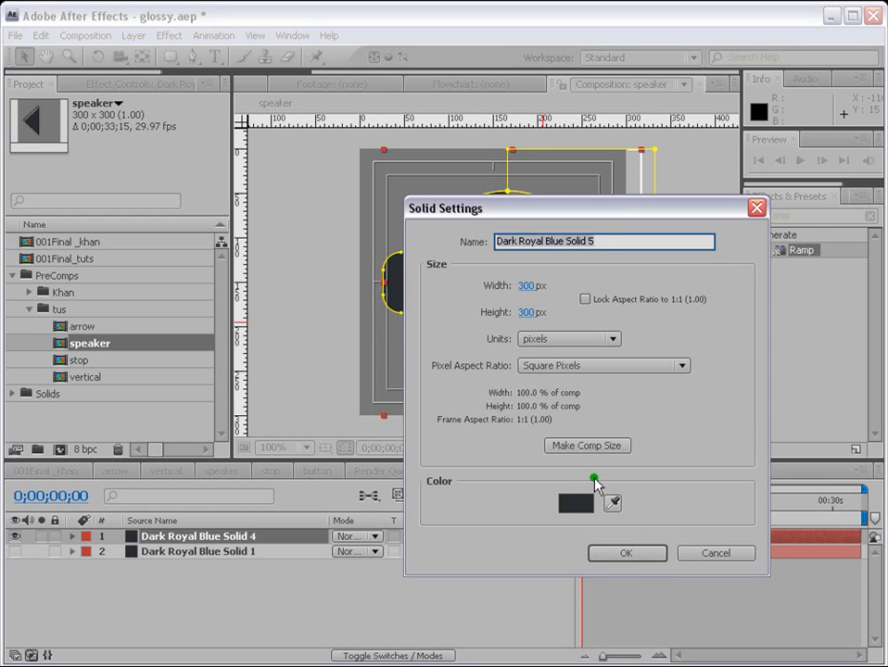
click(626, 554)
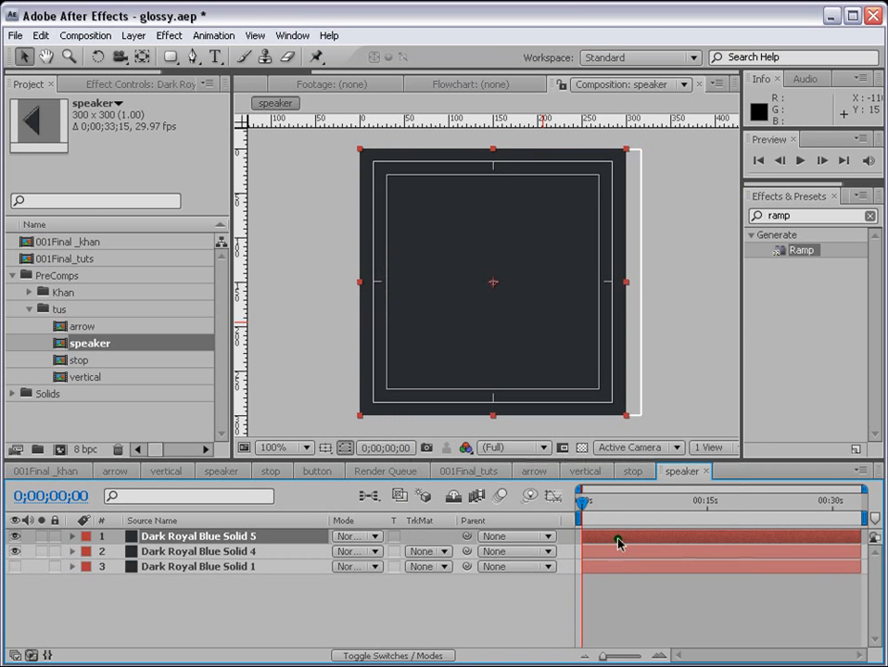
drag(9, 554, 18, 563)
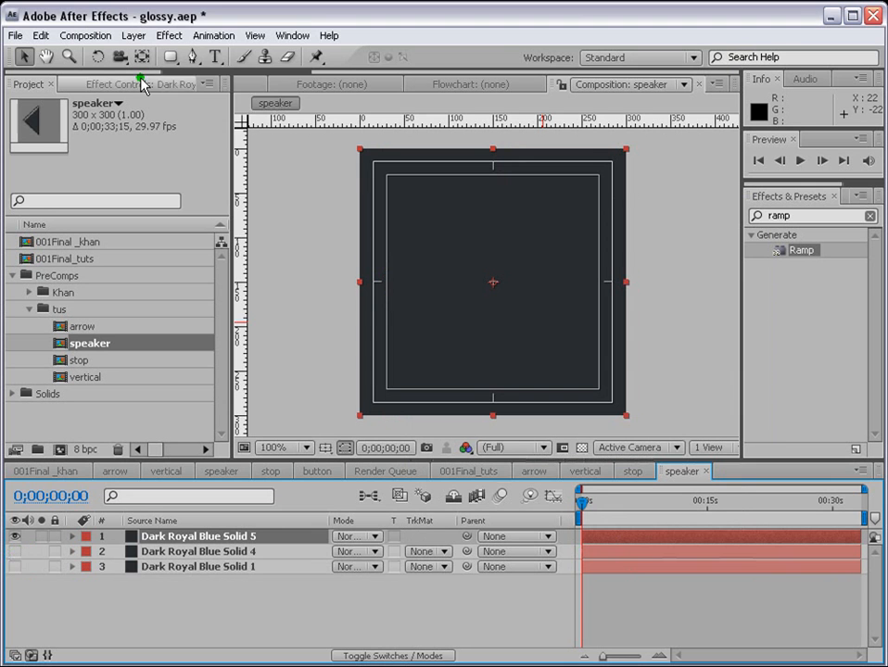
Step: Add an elliptical mask to the top solid and scale it about its centre to a circle about 200 px across
drag(169, 57, 210, 95)
double_click(171, 58)
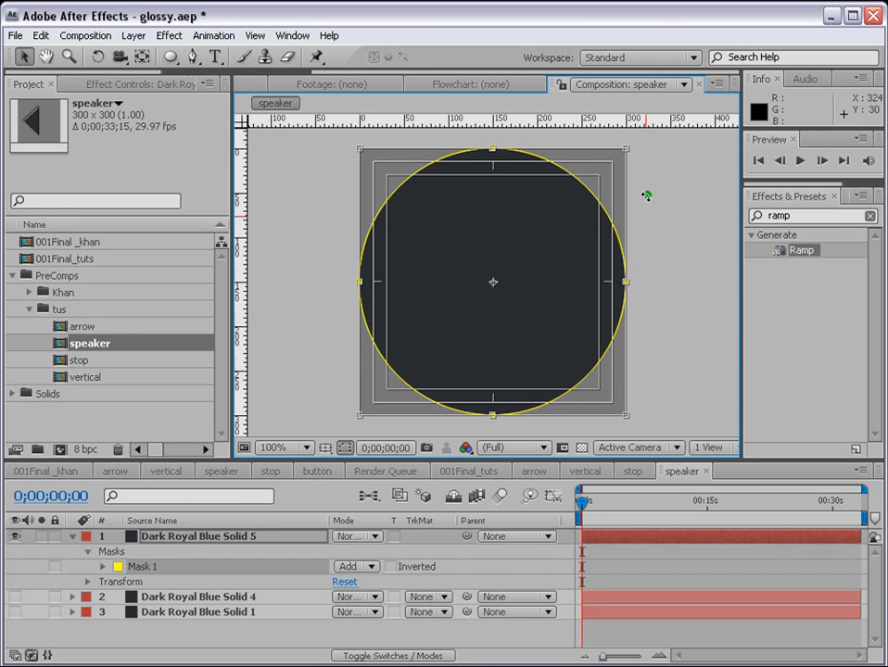
drag(623, 146, 581, 193)
Step: Duplicate the circular mask and set the copy's Mask Expansion to -12 pixels
key(ctrl+d)
click(103, 581)
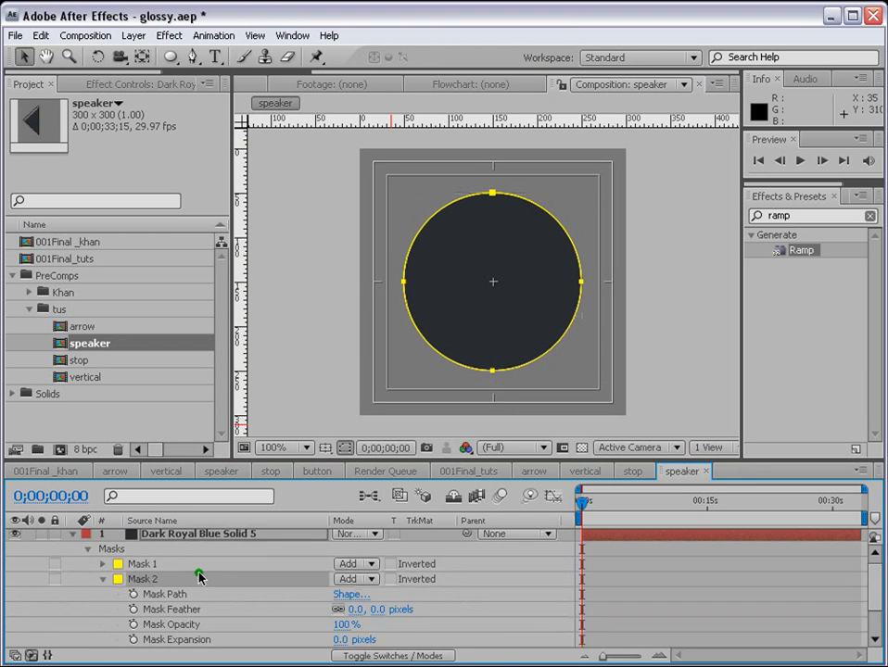
scroll(198, 574, down, 2)
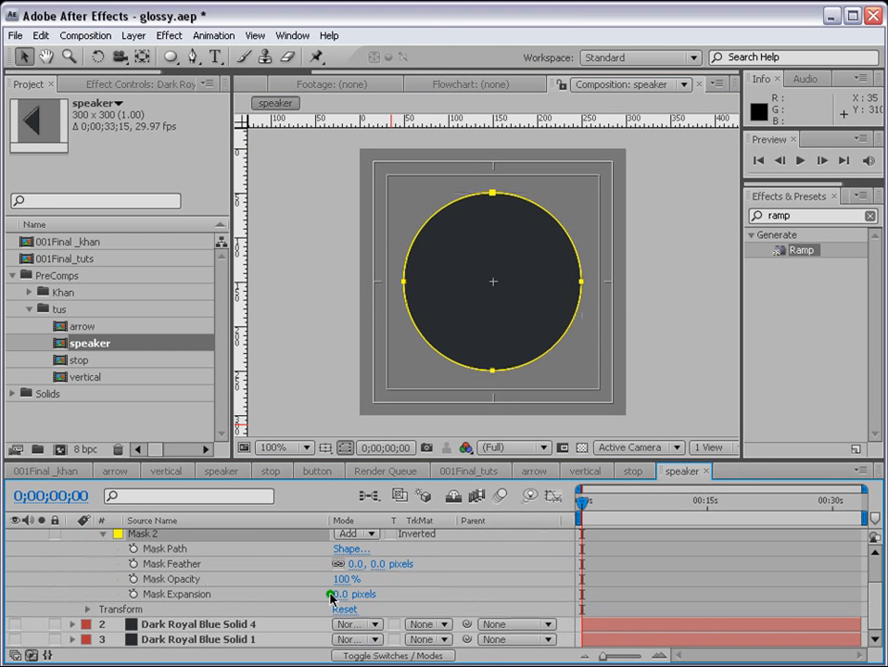
drag(331, 597, 334, 599)
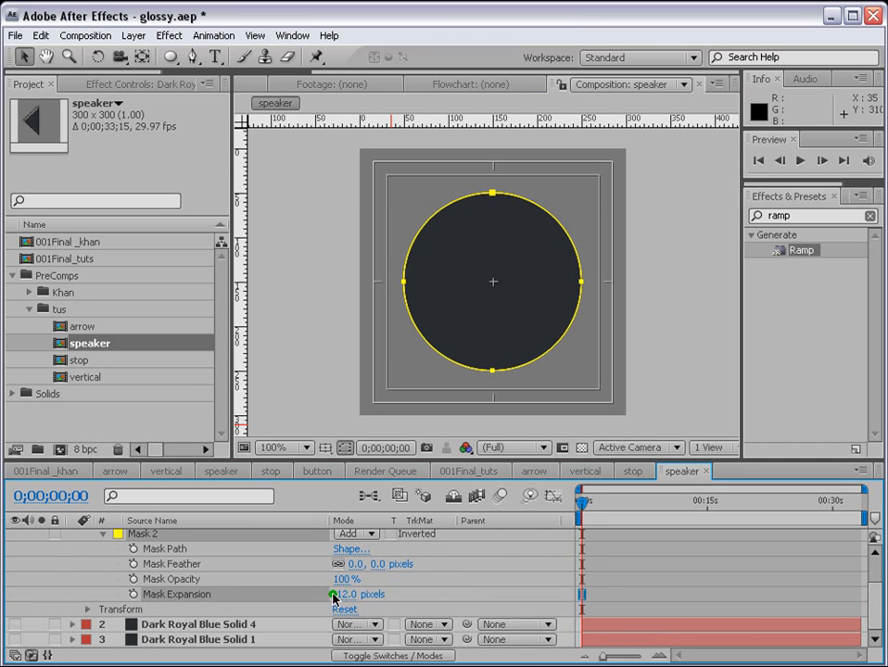
Step: Set the duplicated circular mask to Subtract and its Mask Expansion to -5 pixels, leaving a thin ring
click(362, 536)
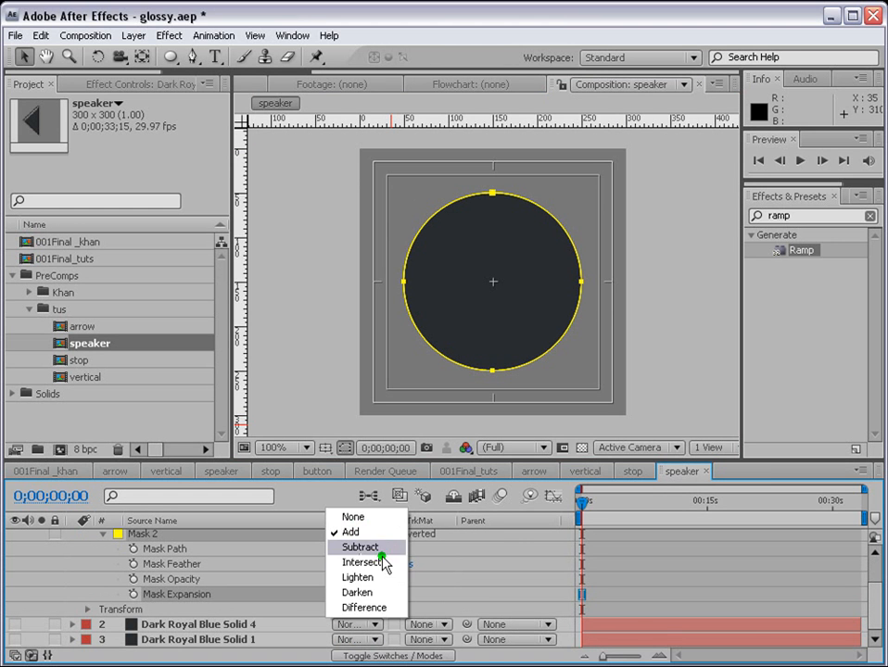
click(380, 547)
click(360, 626)
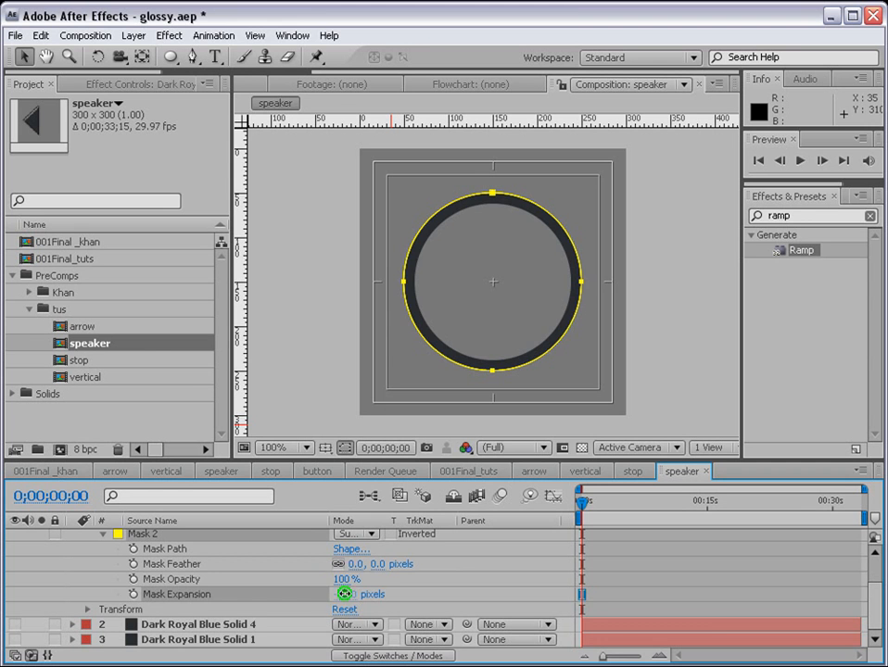
drag(344, 594, 350, 598)
click(348, 594)
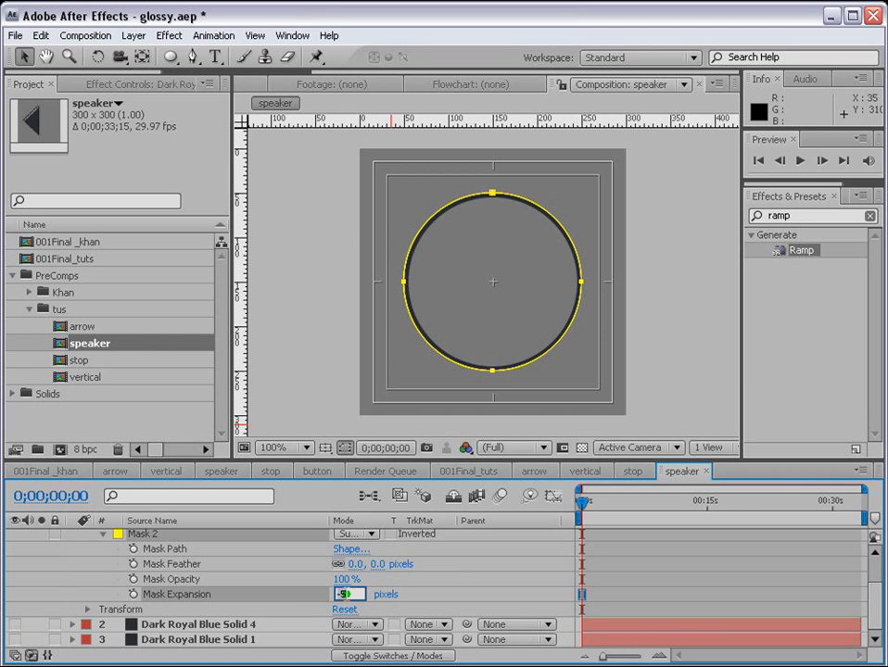
click(604, 590)
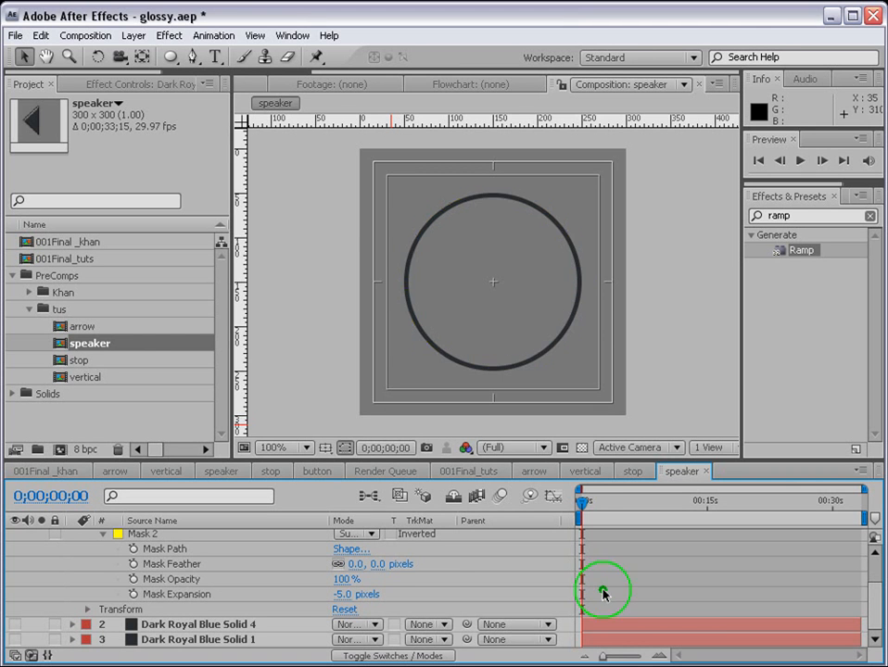
Step: Draw a rectangular mask over the left half of the ring and set it to Subtract
click(169, 548)
drag(170, 57, 241, 59)
drag(349, 148, 493, 405)
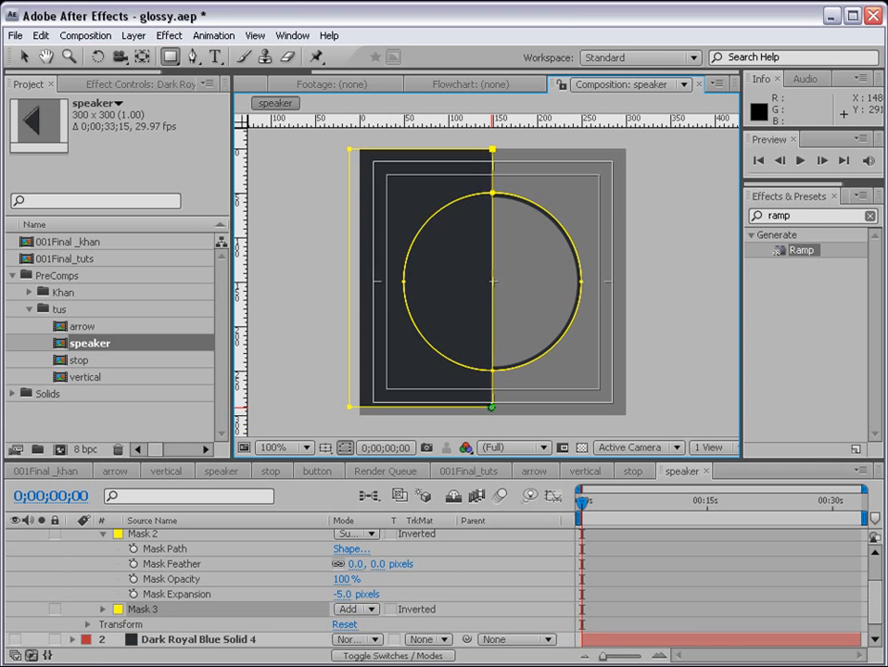
click(359, 613)
click(363, 624)
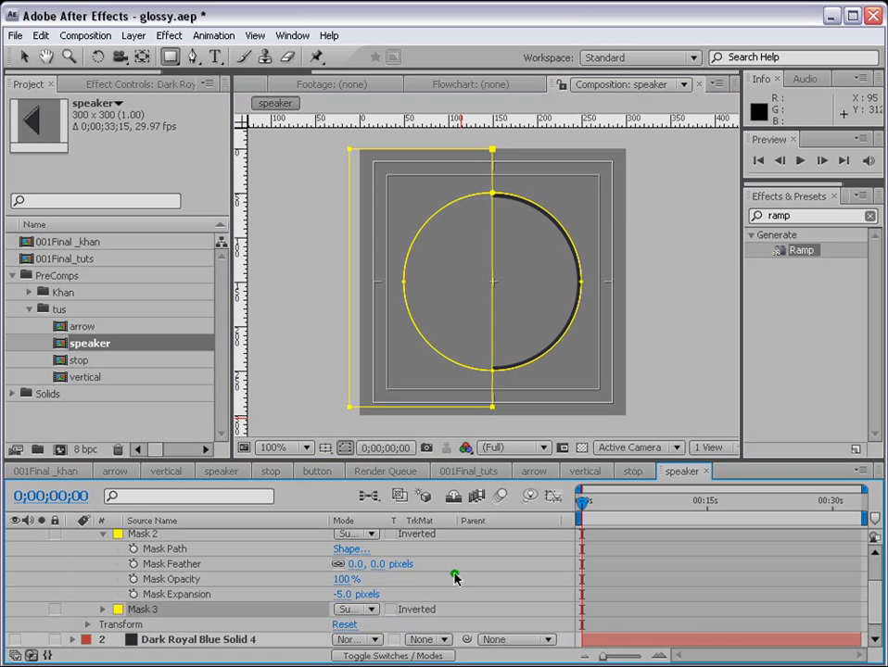
click(464, 140)
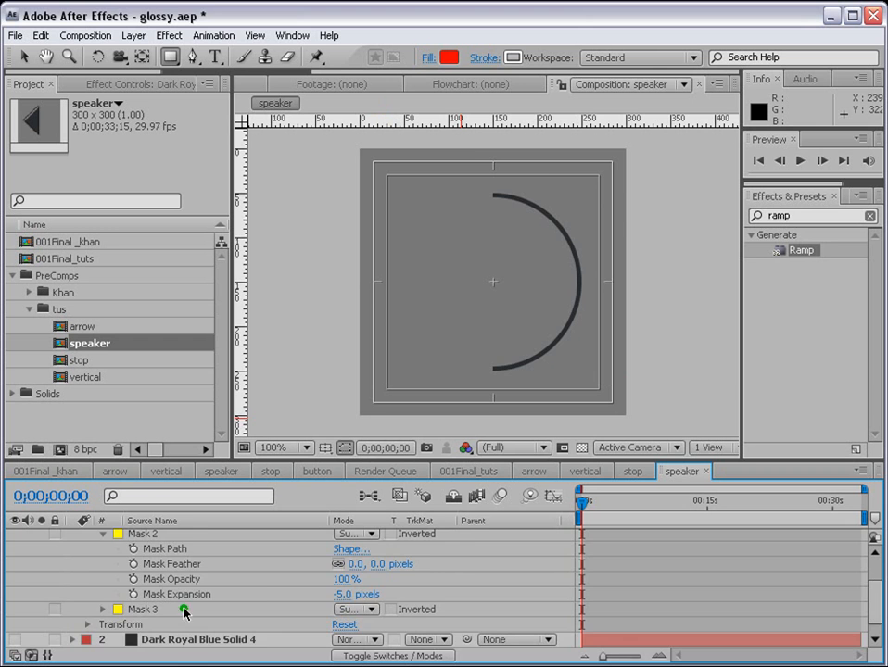
Step: Show Dark Royal Blue Solid 4 and nudge the half-ring layer right about 16 px, concentric with the speaker shape
scroll(135, 611, up, 3)
click(72, 535)
click(182, 535)
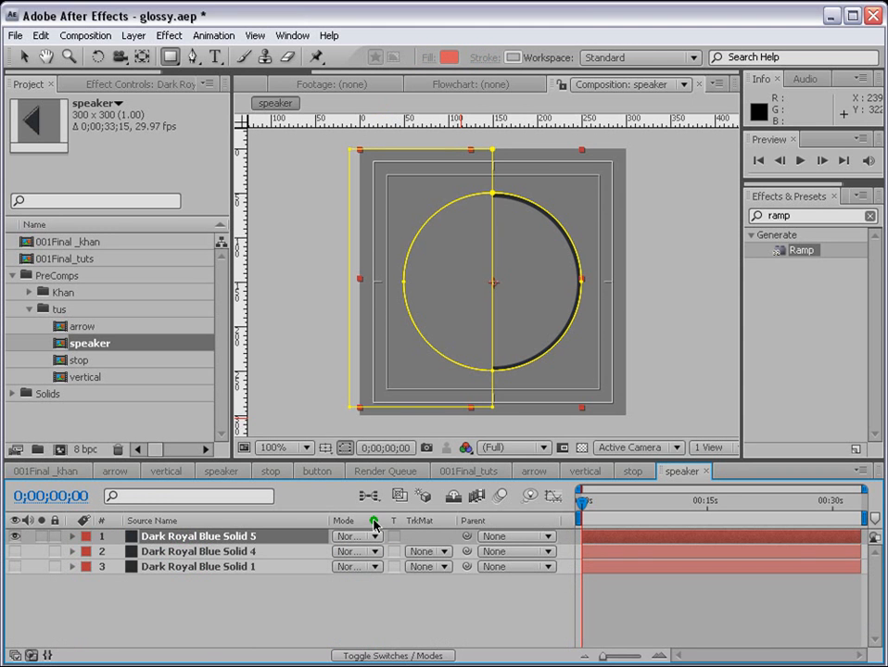
click(14, 552)
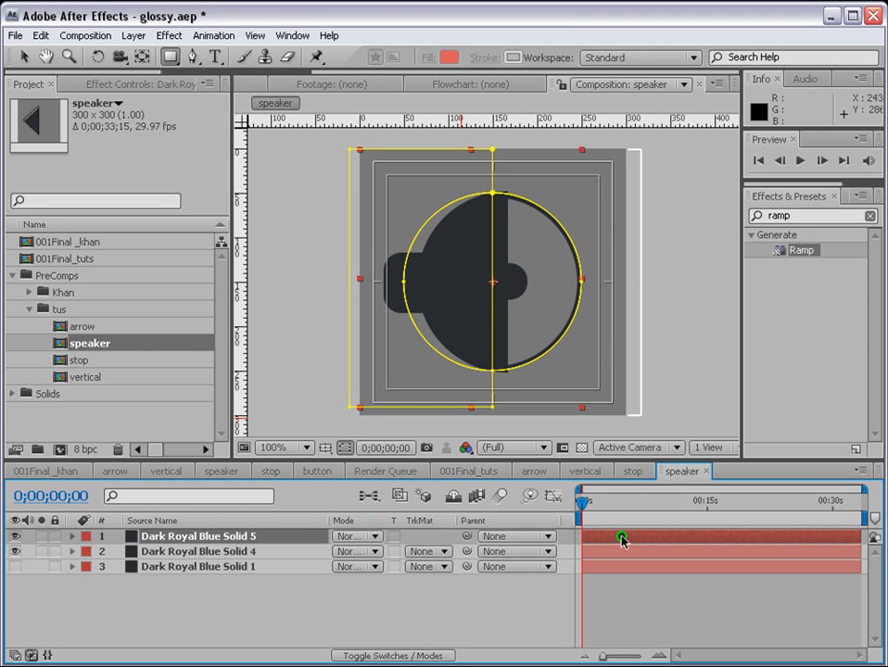
click(624, 588)
click(613, 535)
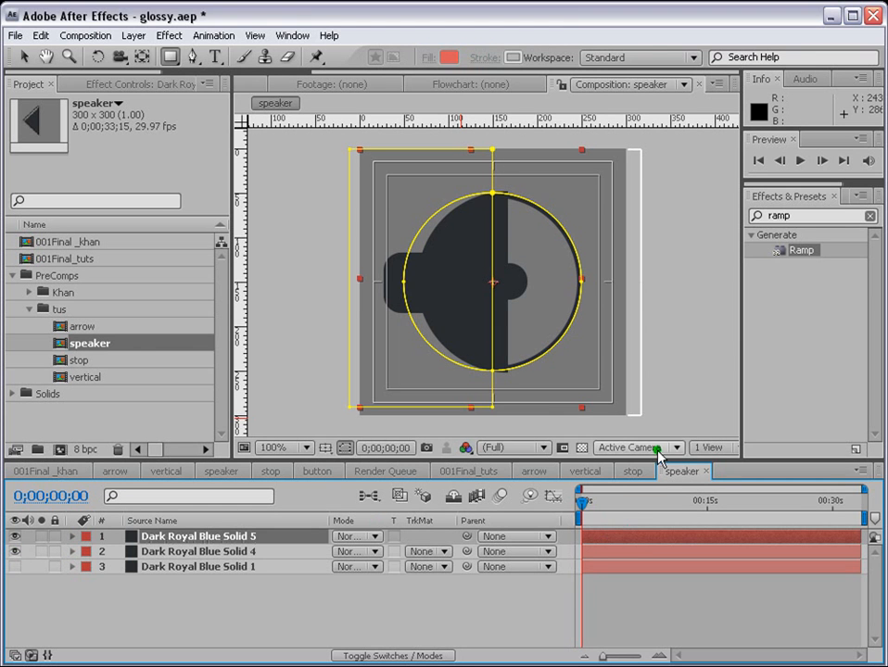
key(Right)
key(Right)
key(Right)
key(Right)
key(Right)
key(Right)
key(Right)
key(Right)
key(Right)
key(Right)
key(Right)
key(Right)
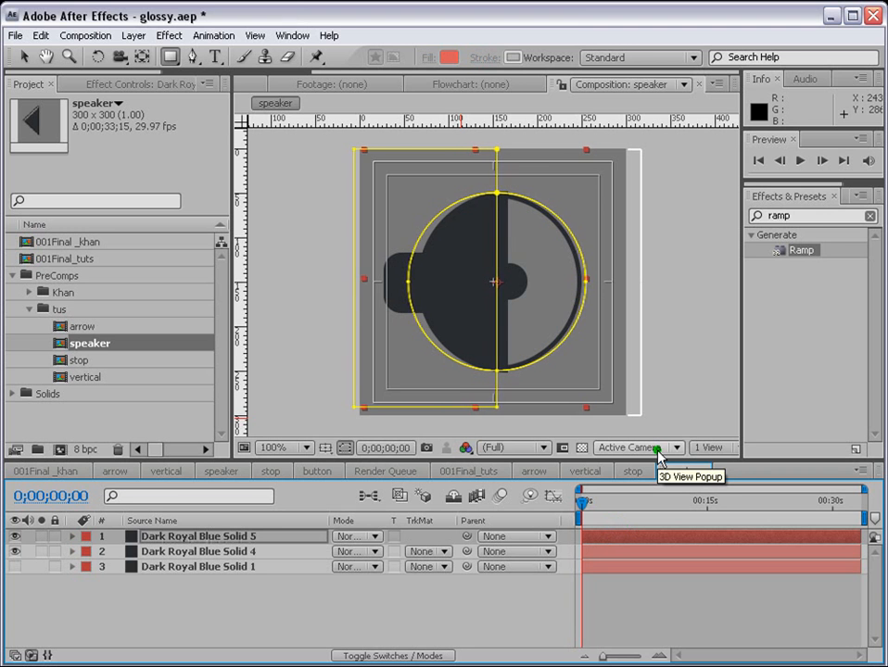
key(Right)
key(Right)
key(Right)
key(Right)
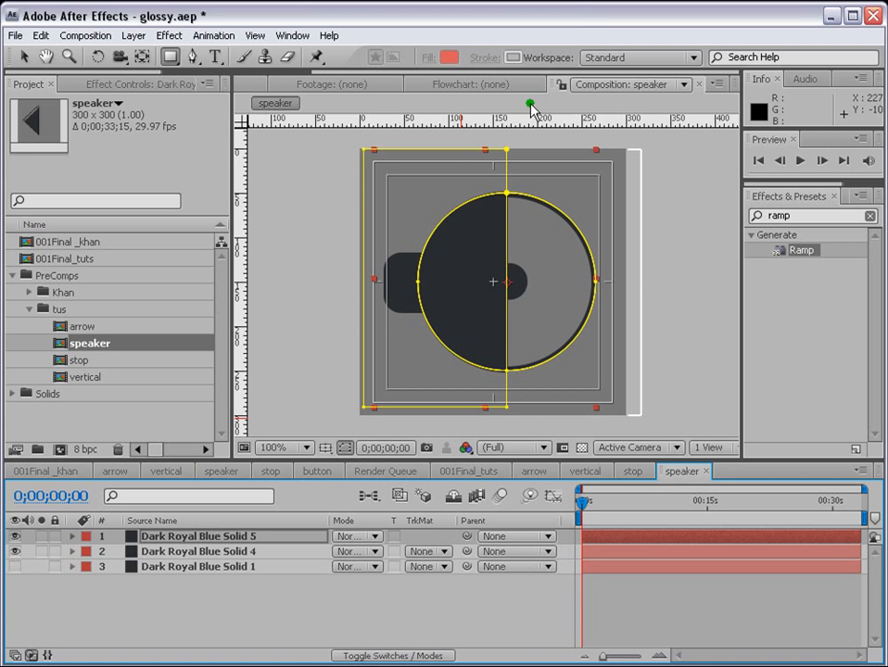
Step: Extend the half-ring's rectangular mask about 10 px to the right, leaving a gap beside the speaker shape
click(23, 57)
double_click(510, 150)
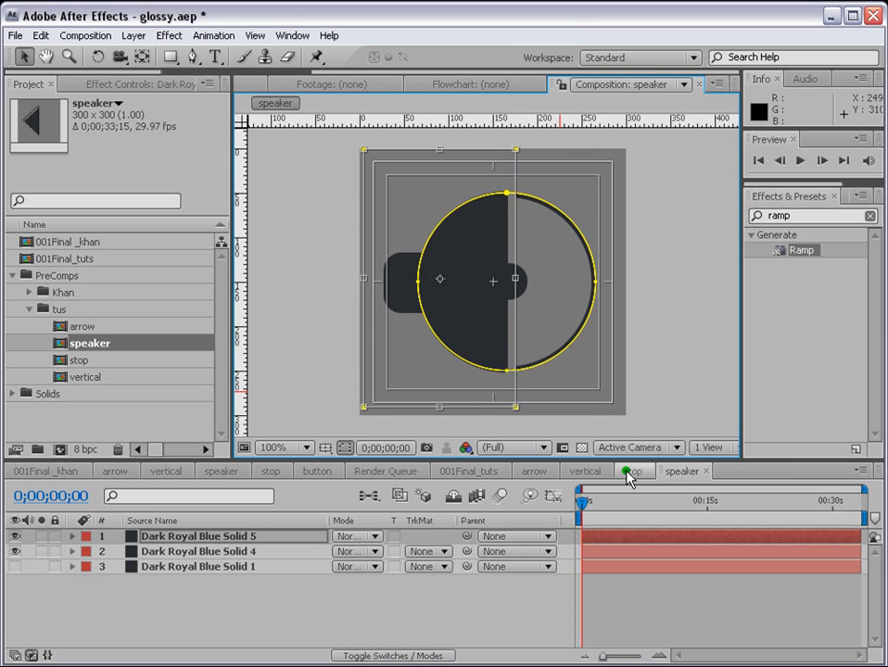
click(644, 588)
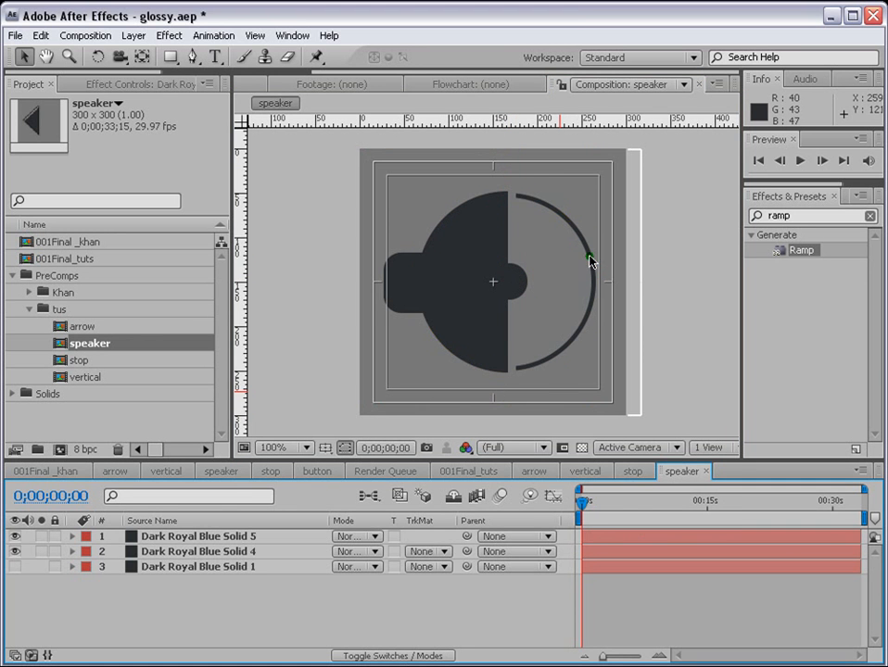
Step: Duplicate the half-ring layer Dark Royal Blue Solid 5 and scale the copy to 88%
click(209, 535)
key(ctrl+d)
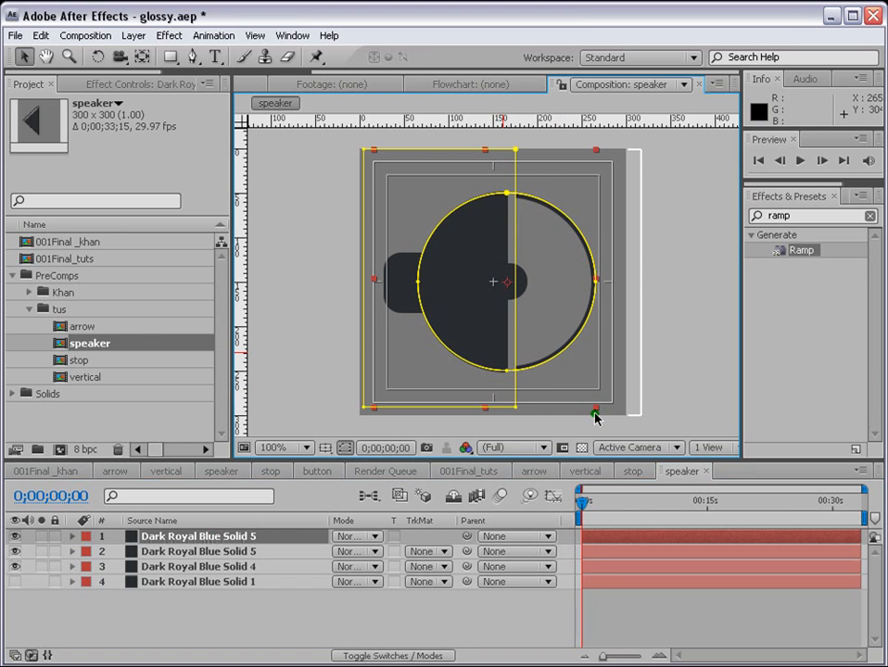
key(s)
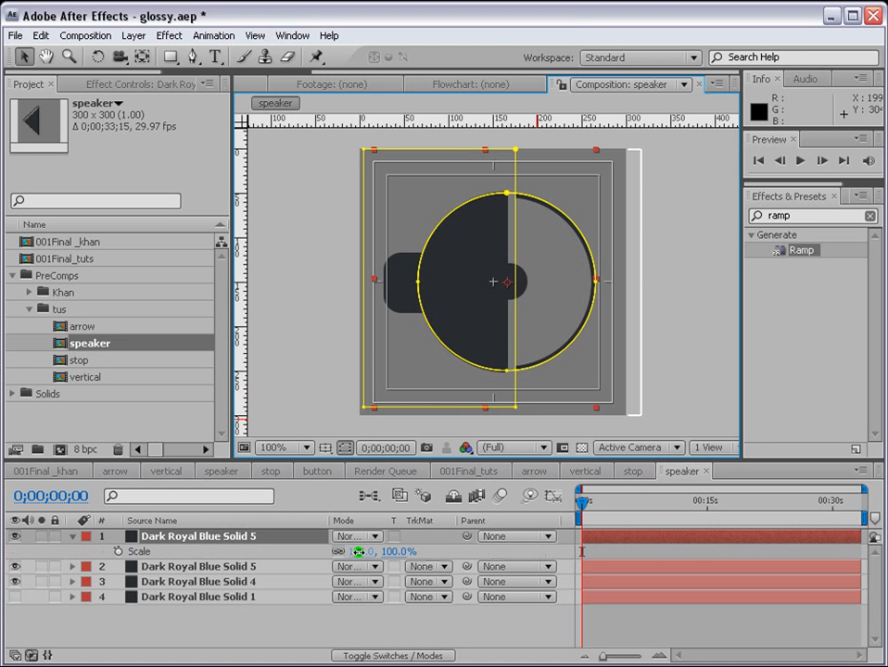
drag(357, 551, 347, 556)
click(517, 211)
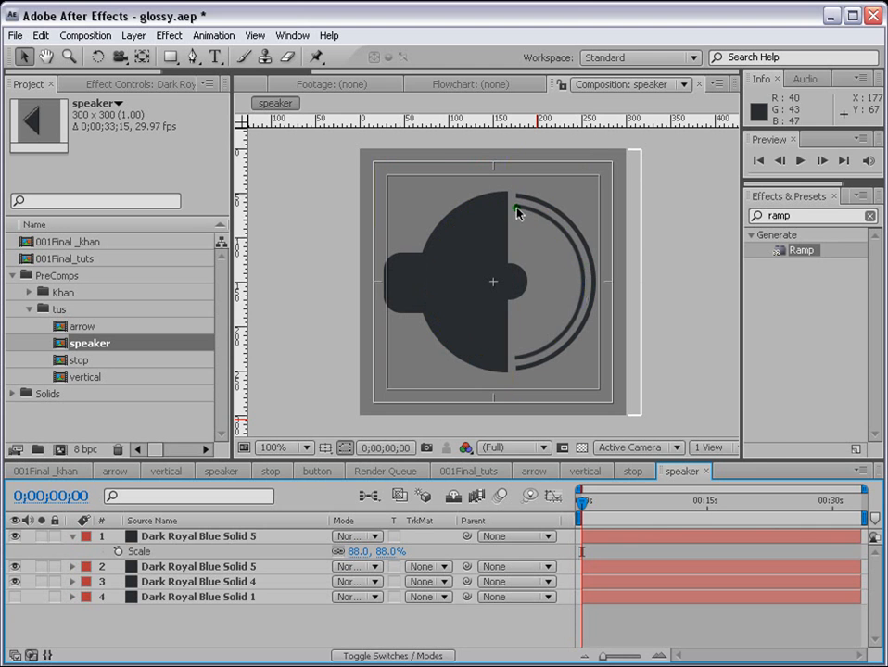
Step: Widen the 88% half-ring's rectangular mask slightly so its cut edge lines up with the outer ring's ends
click(518, 210)
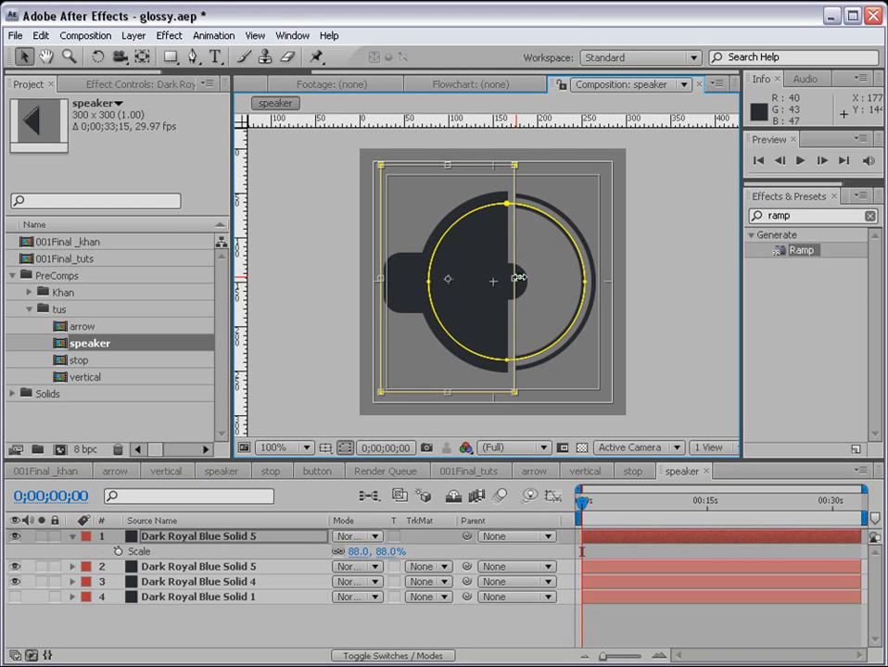
scroll(501, 258, up, 1)
drag(543, 216, 527, 287)
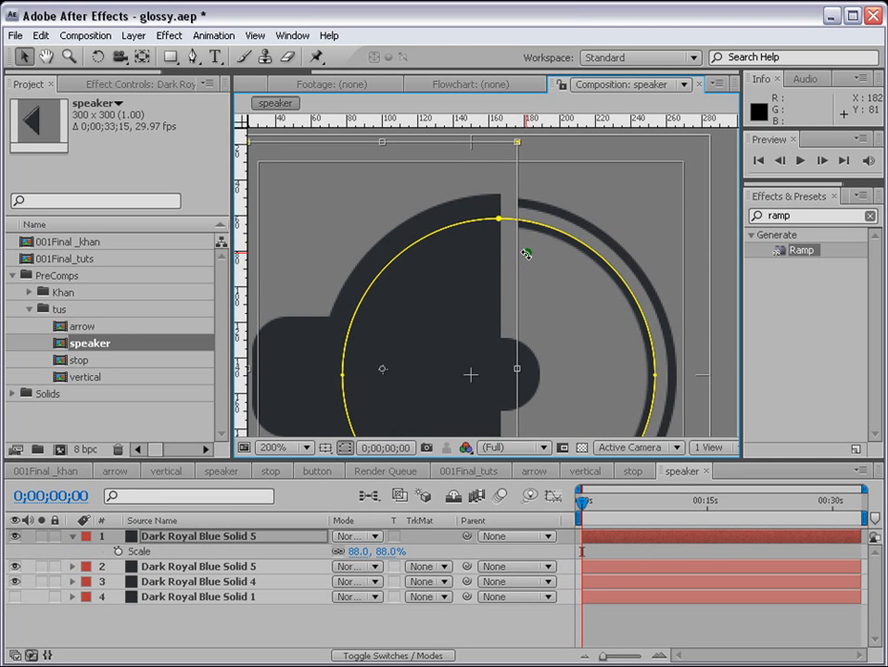
key(comma)
Step: Duplicate the 88% half-ring layer and scale the new copy to 75%
click(219, 538)
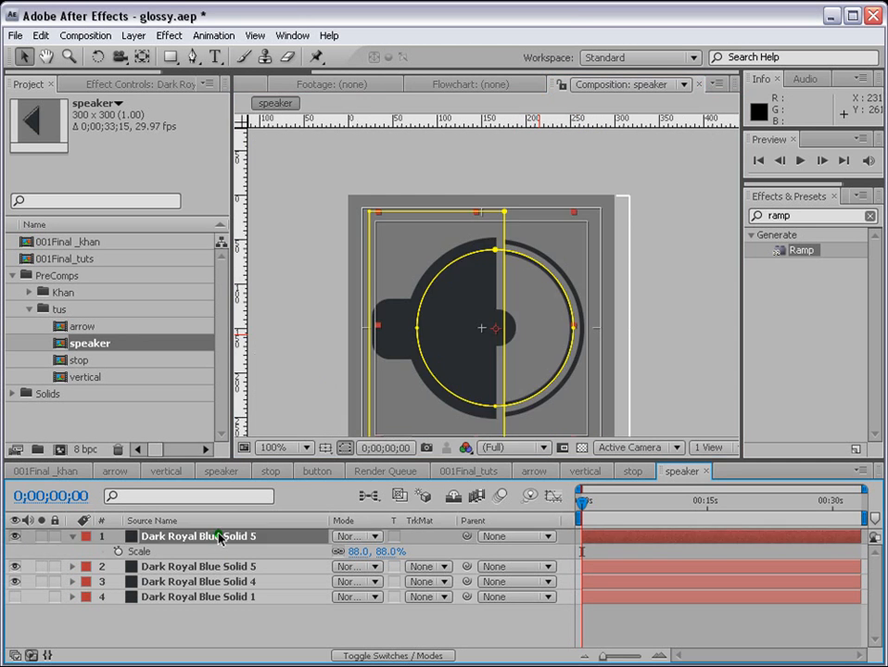
key(ctrl+d)
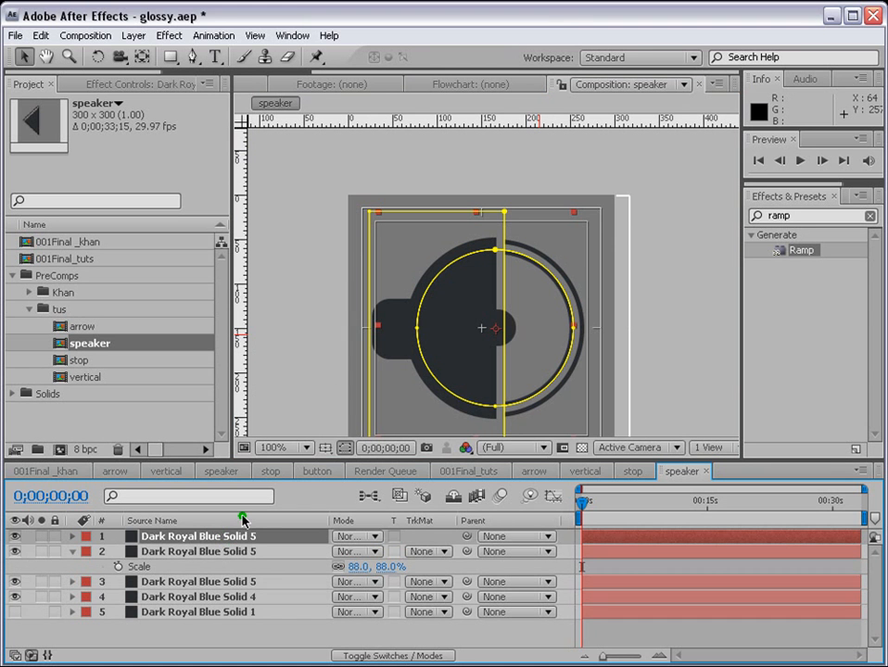
key(s)
drag(356, 552, 345, 549)
Step: Widen the innermost half-ring's rectangular mask slightly so its cut edge aligns with the other two rings
scroll(552, 348, up, 1)
scroll(561, 296, up, 1)
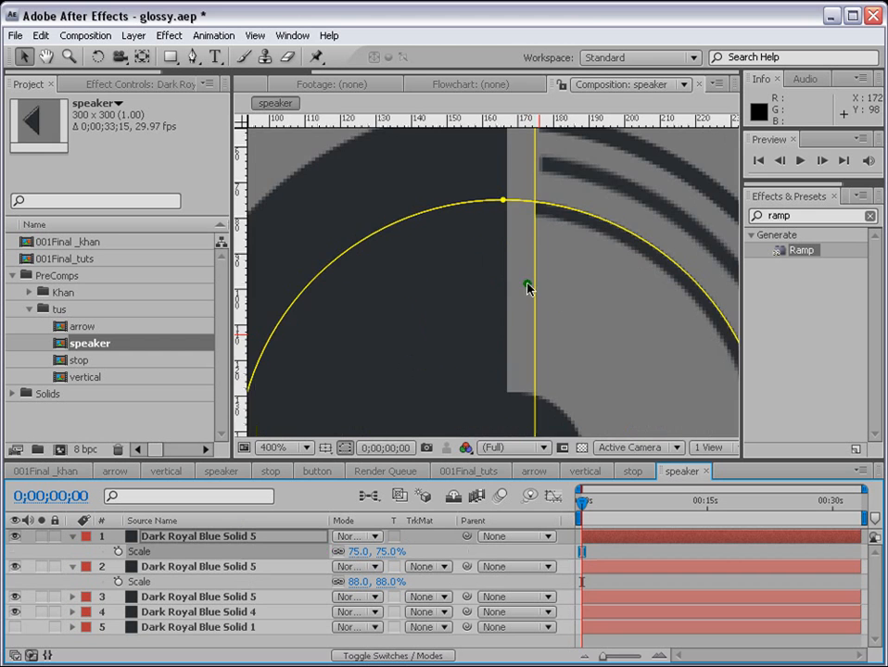
drag(543, 235, 479, 331)
click(502, 370)
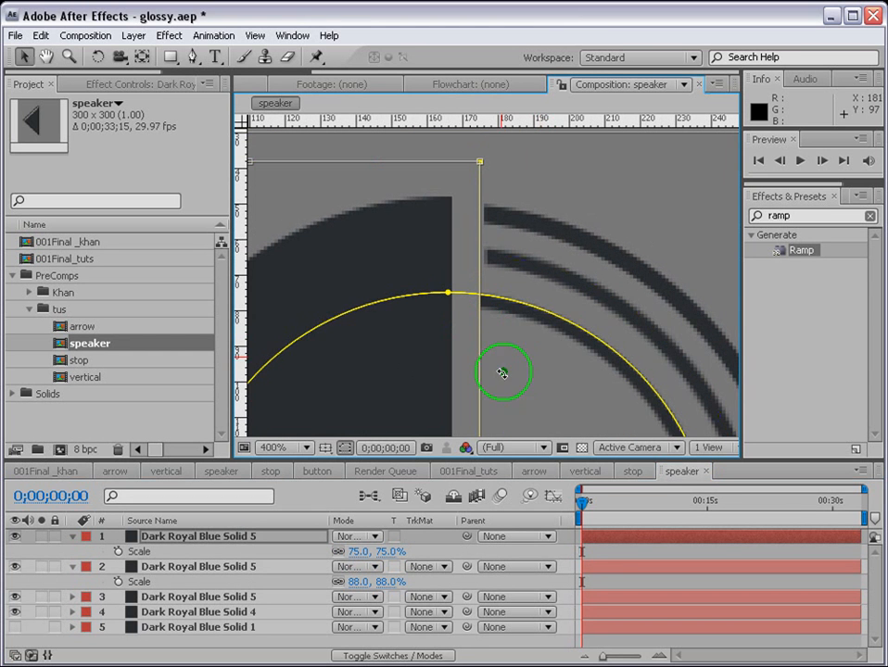
scroll(501, 430, down, 2)
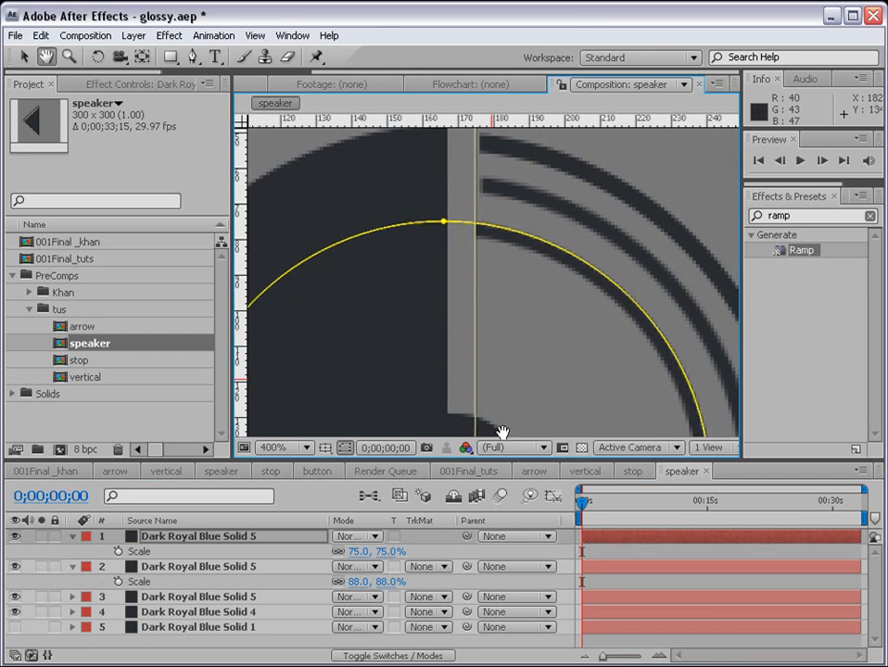
key(space)
drag(502, 430, 472, 247)
scroll(474, 308, down, 1)
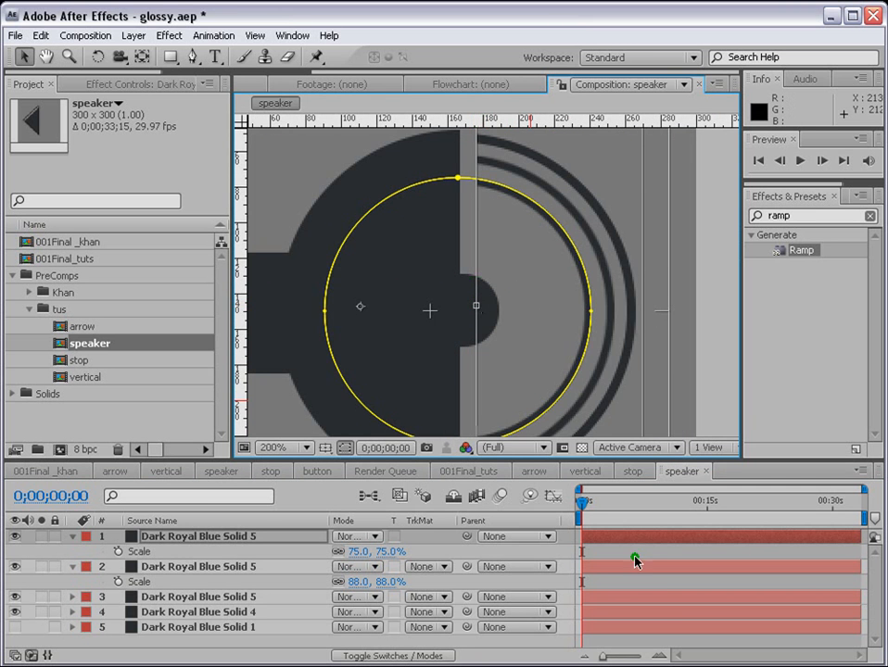
scroll(503, 296, down, 2)
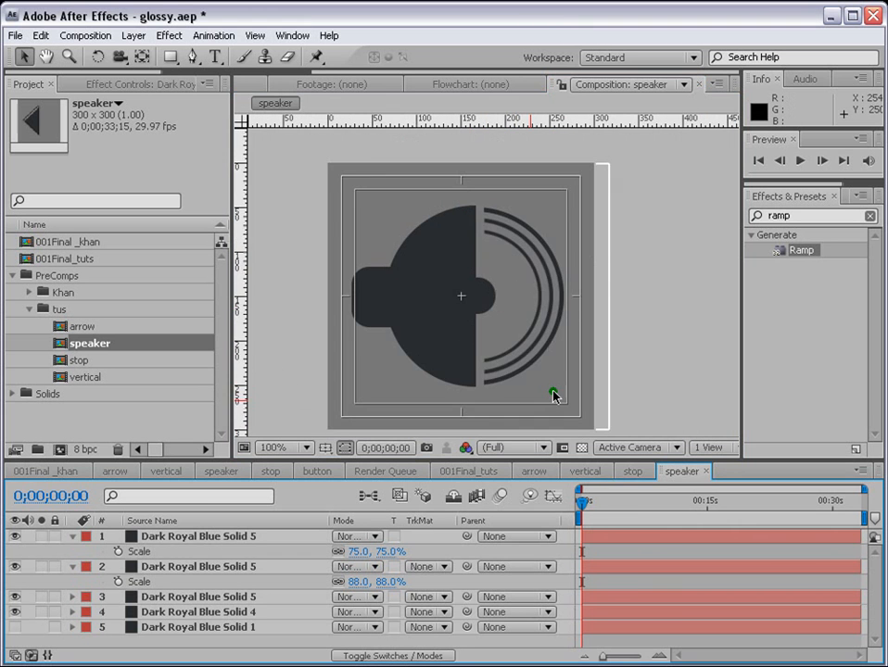
Step: Copy the Bevel and Emboss layer style from the hidden Dark Royal Blue Solid 1 layer in the speaker composition
key(ctrl+grave)
double_click(71, 259)
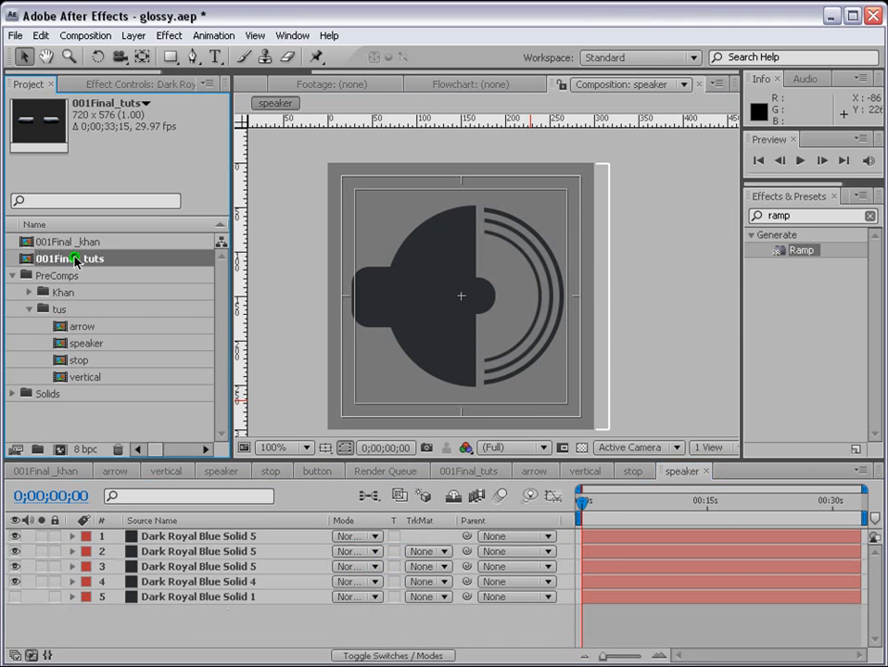
double_click(102, 342)
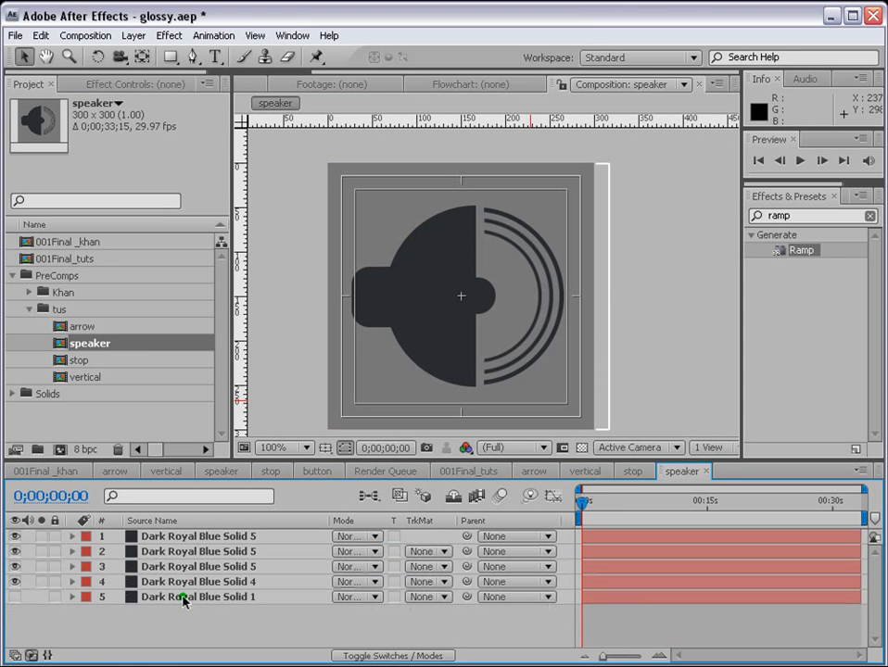
click(185, 597)
click(73, 598)
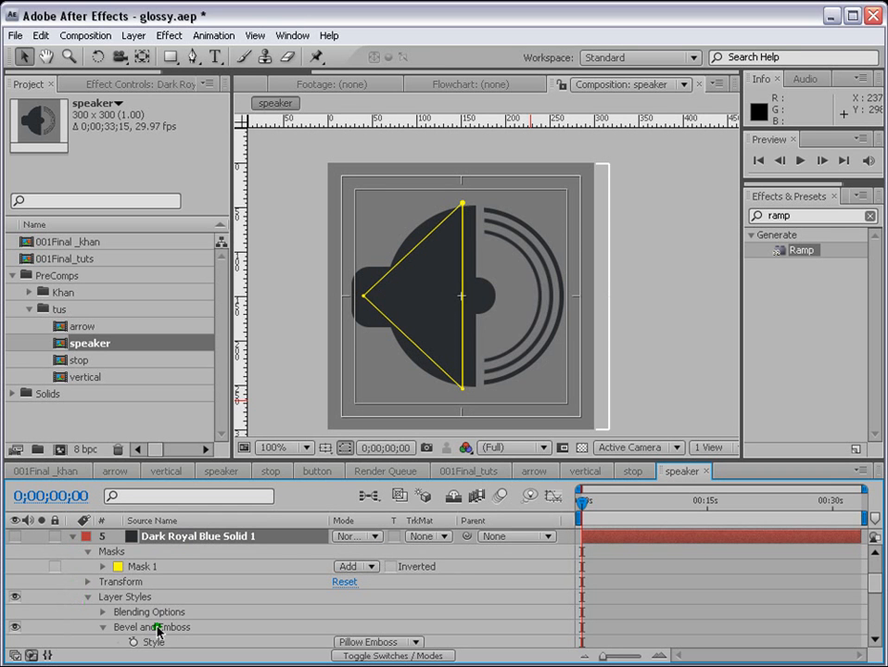
click(127, 630)
scroll(261, 614, up, 1)
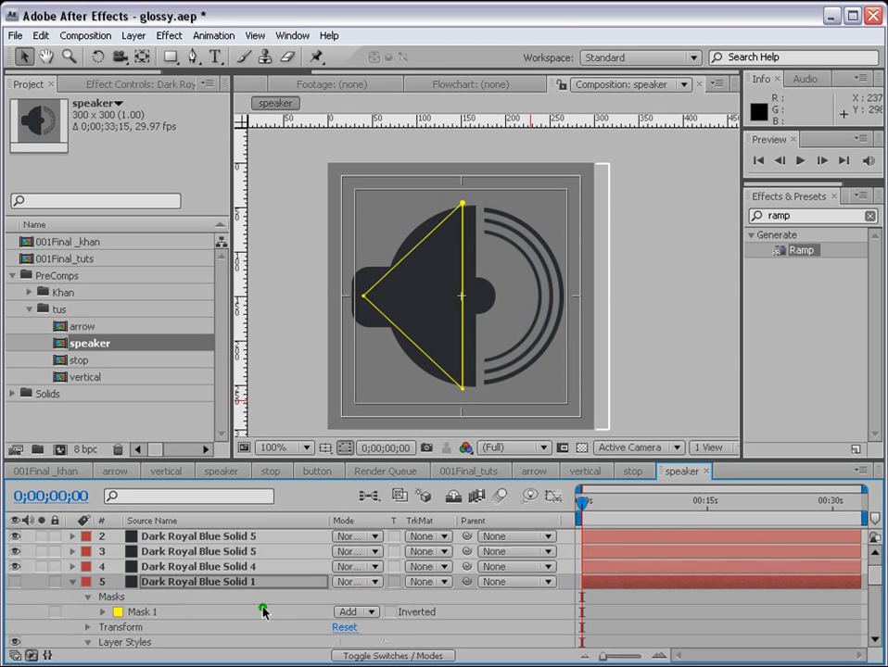
scroll(130, 593, up, 1)
Step: Paste the Bevel and Emboss style onto the speaker shape and three ring layers, and delete Dark Royal Blue Solid 1
click(174, 566)
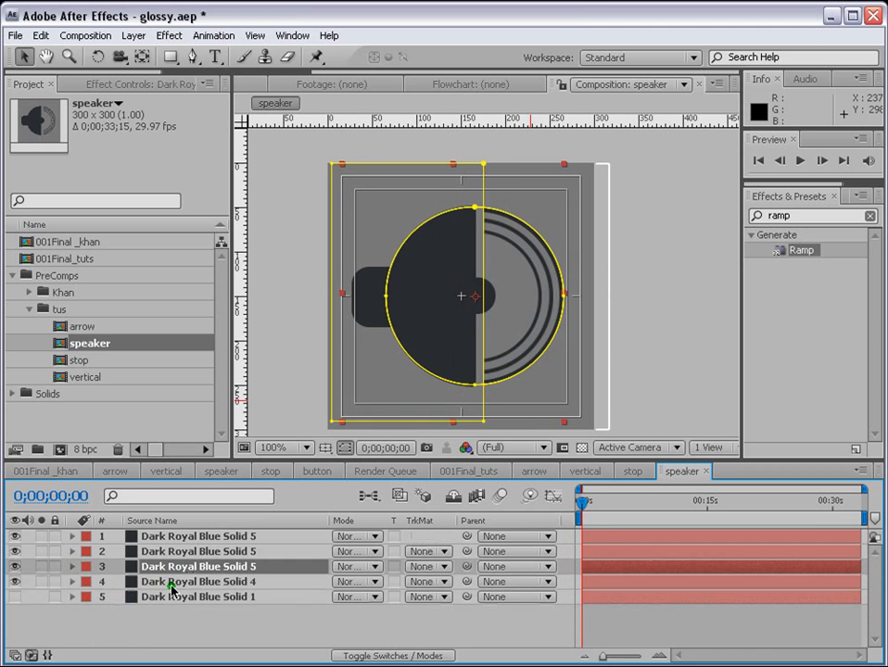
click(174, 581)
shift+click(186, 537)
key(s)
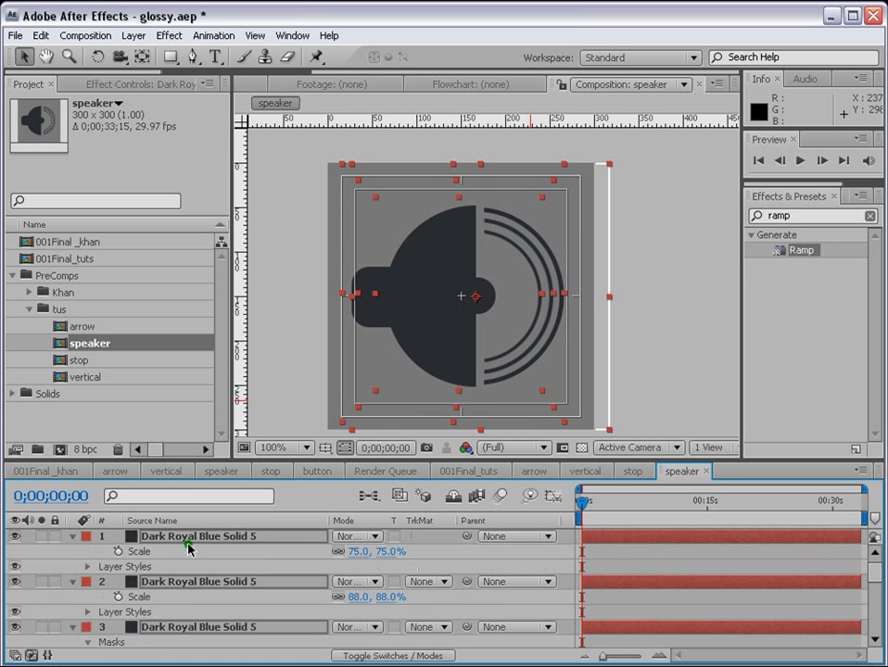
key(s)
click(199, 597)
key(Delete)
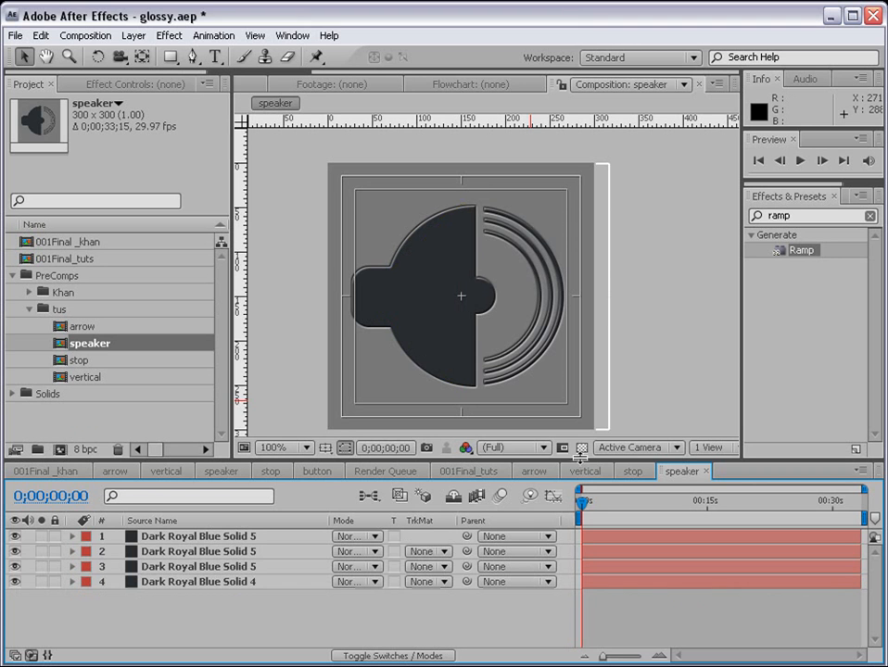
Step: Add the speaker composition as the top layer of 001Final_tuts
double_click(49, 265)
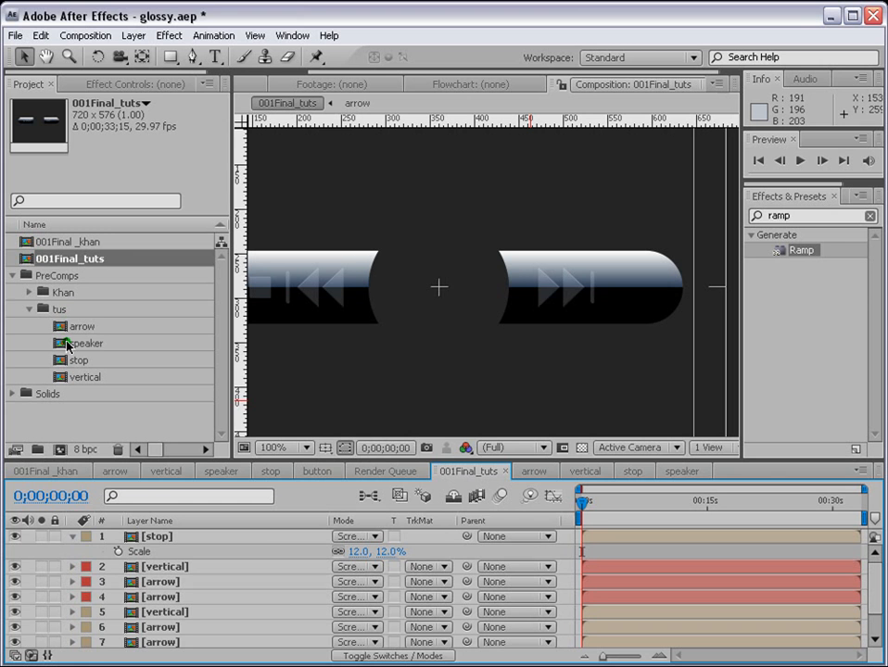
drag(68, 343, 129, 535)
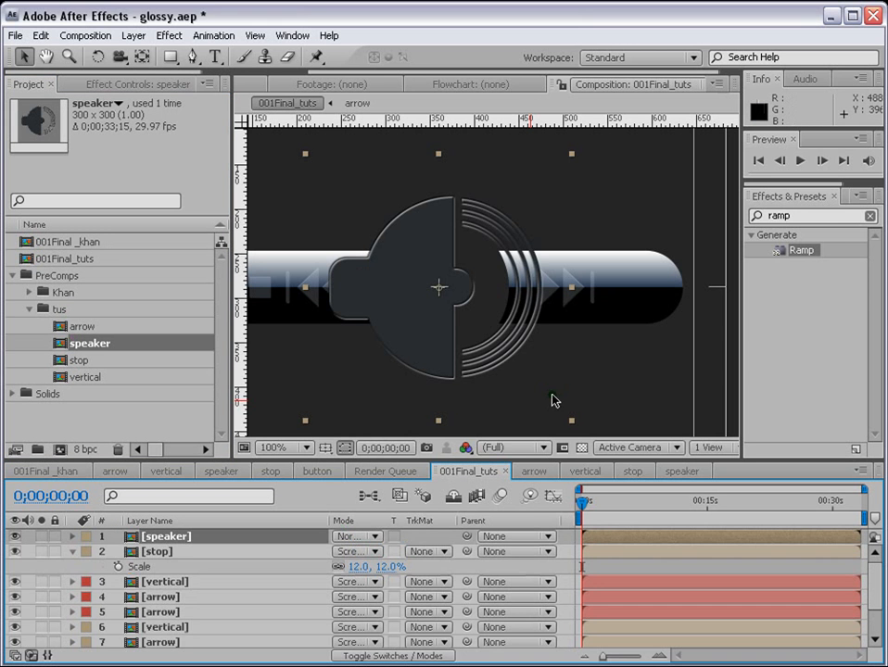
Step: Scale the speaker layer to 18%, place it at the bar's right end, and set its blending mode to Screen
key(shift+s)
mouse_move(366, 556)
mouse_down()
mouse_move(343, 553)
mouse_move(362, 562)
mouse_move(354, 557)
mouse_up()
click(354, 536)
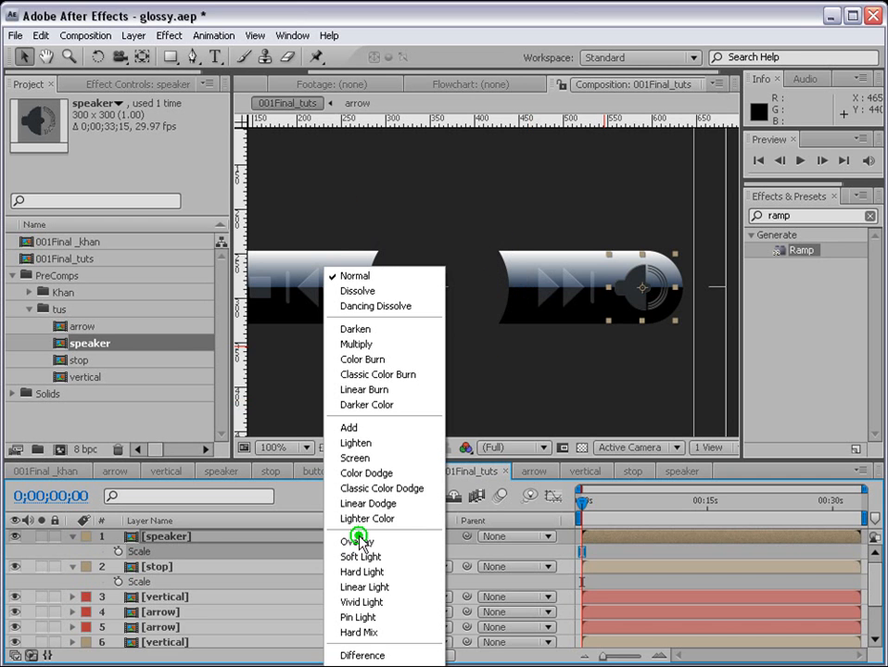
click(358, 456)
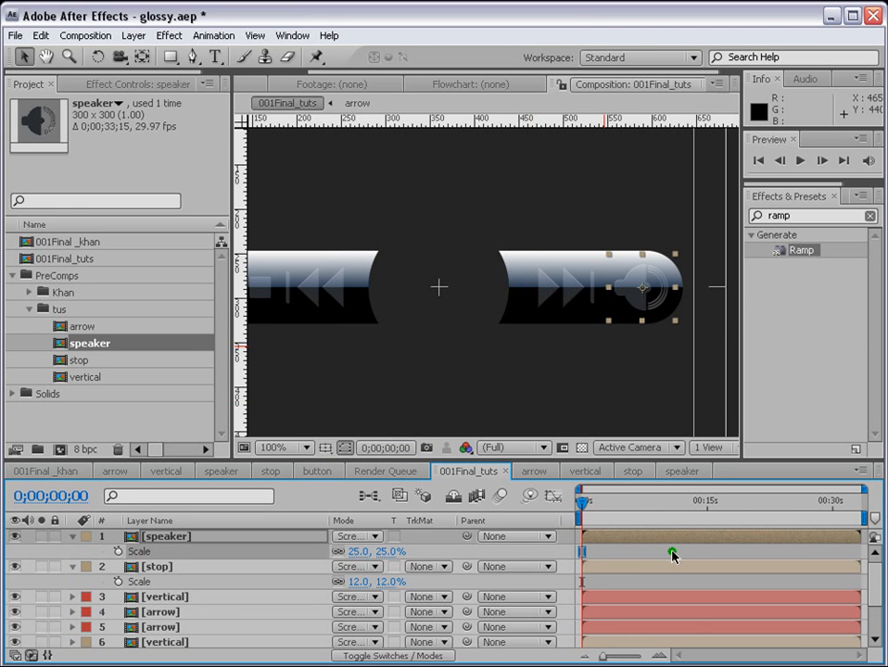
drag(358, 556, 352, 559)
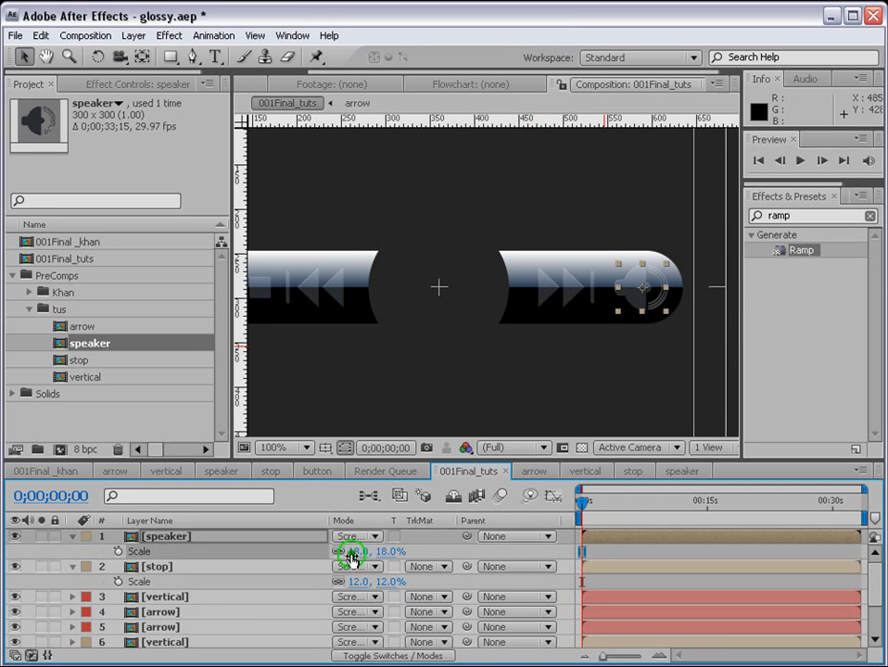
click(690, 572)
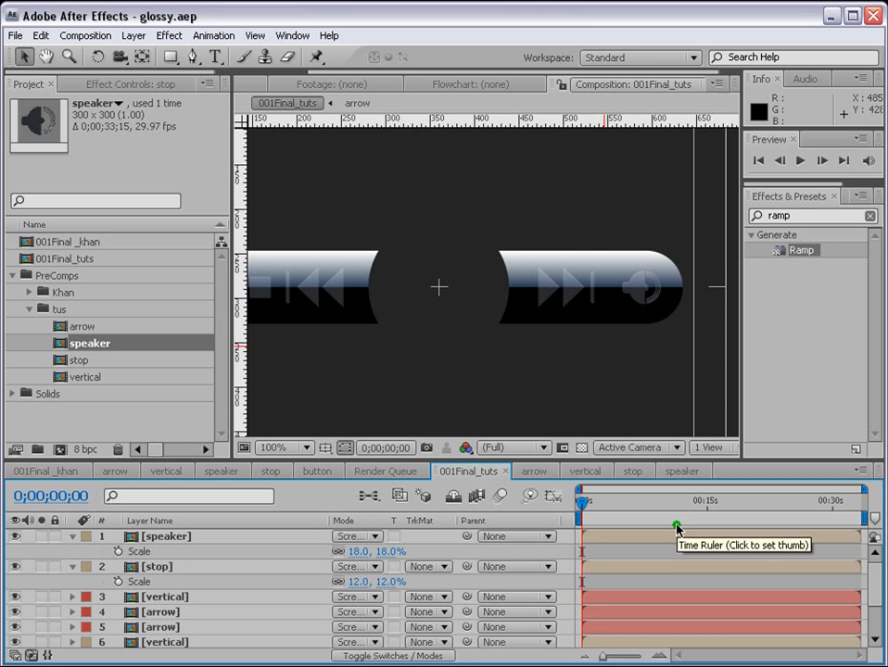
click(74, 536)
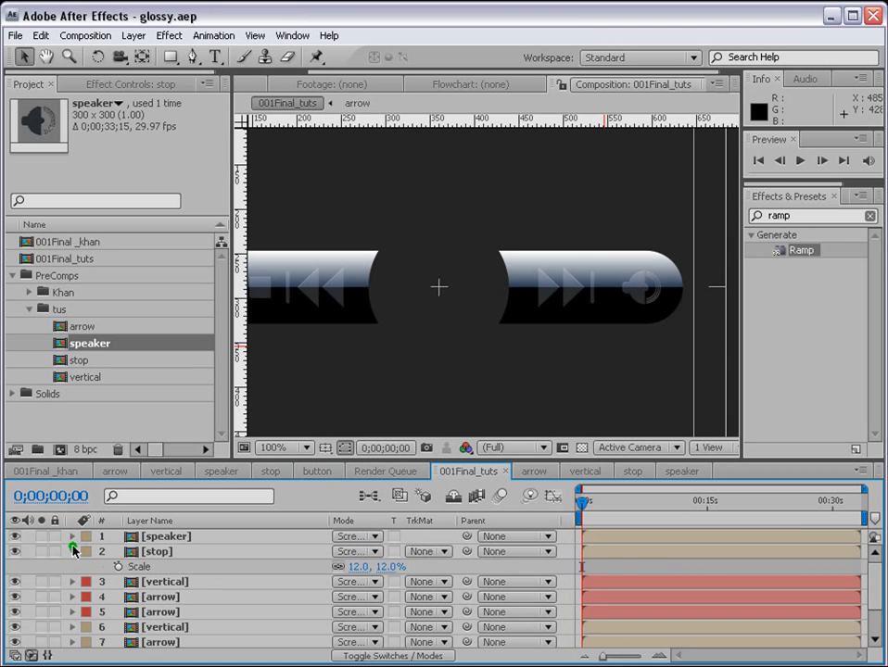
click(74, 551)
scroll(533, 322, down, 2)
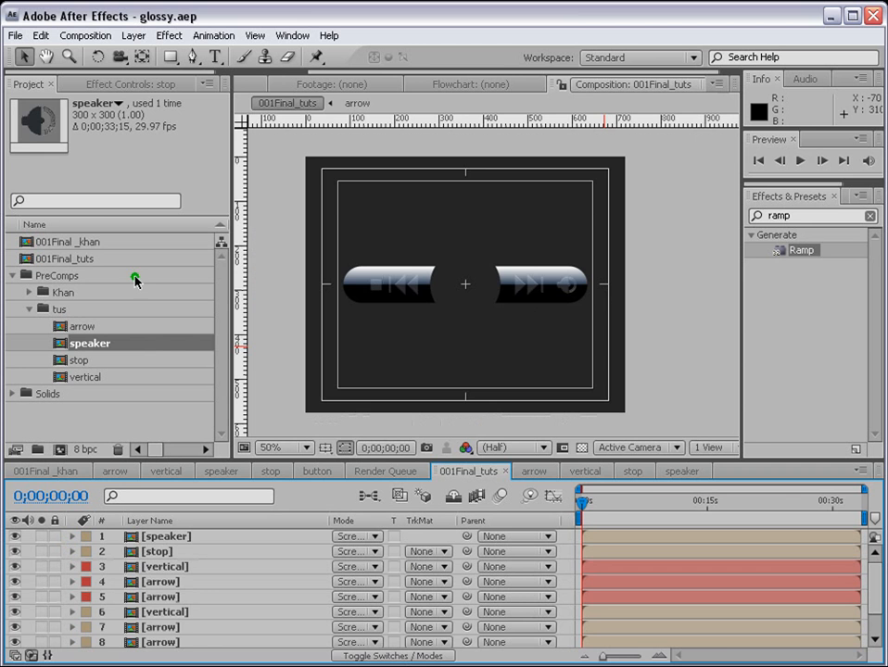
Step: Examine the round play button in the finished 001Final _khan composition as a reference
double_click(74, 243)
scroll(525, 339, up, 2)
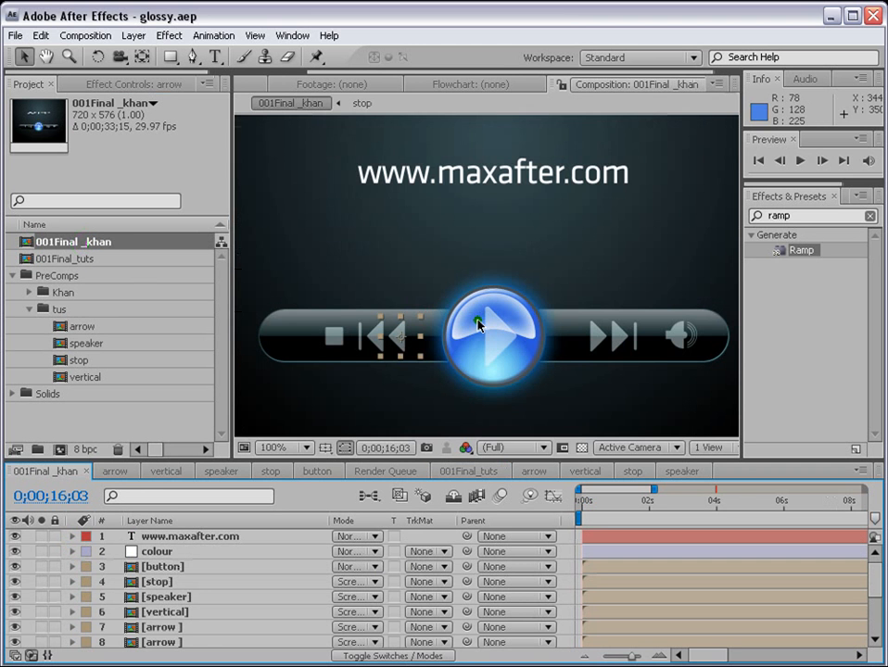
double_click(464, 348)
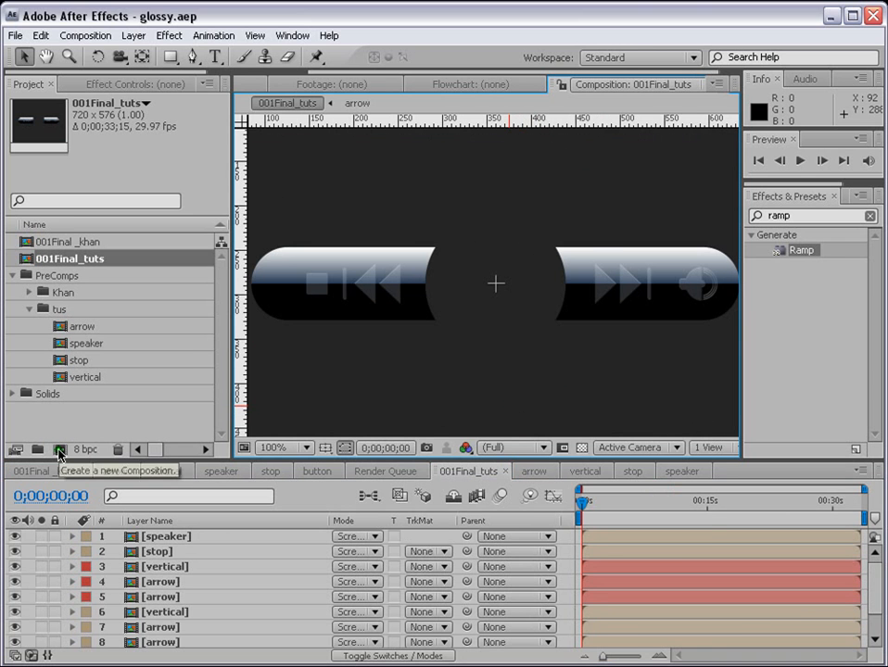
Step: Create a new 500 × 500 px composition named button
click(58, 453)
click(434, 269)
click(382, 253)
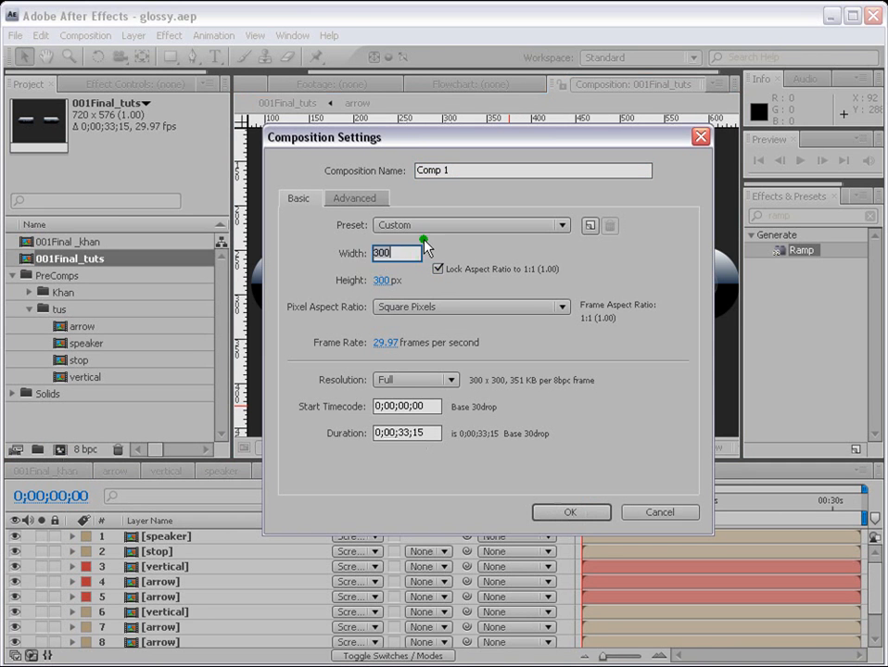
text(500)
drag(451, 165, 364, 165)
text(button)
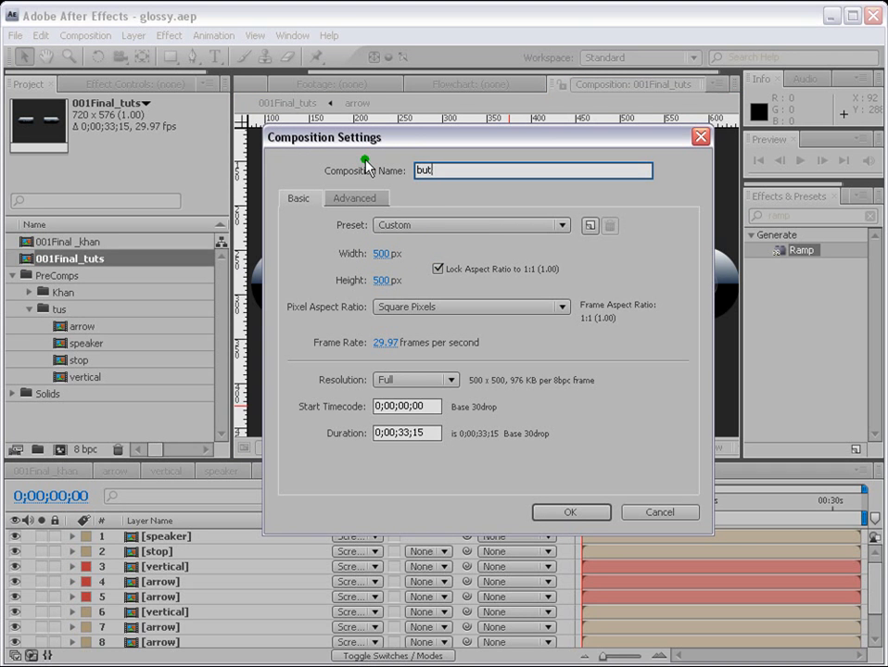
click(570, 511)
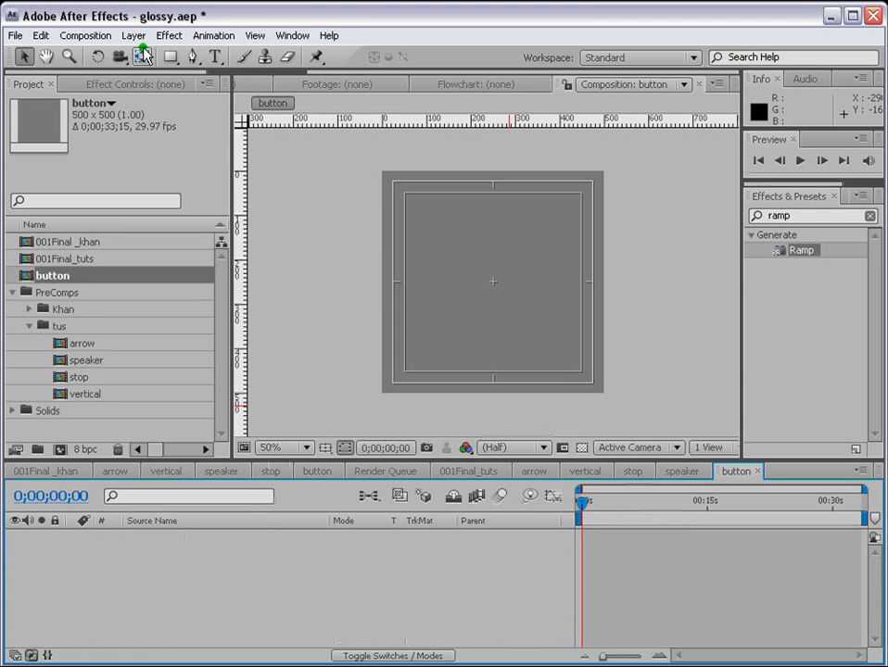
Step: Add a 500 × 500 px deep blue solid to the button composition
click(134, 35)
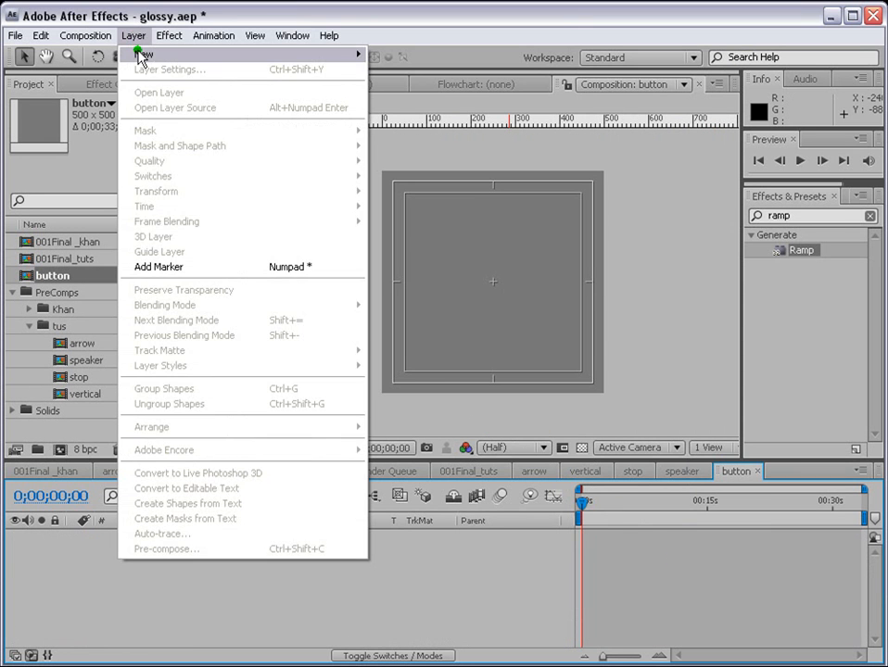
mouse_move(306, 53)
click(393, 69)
click(576, 502)
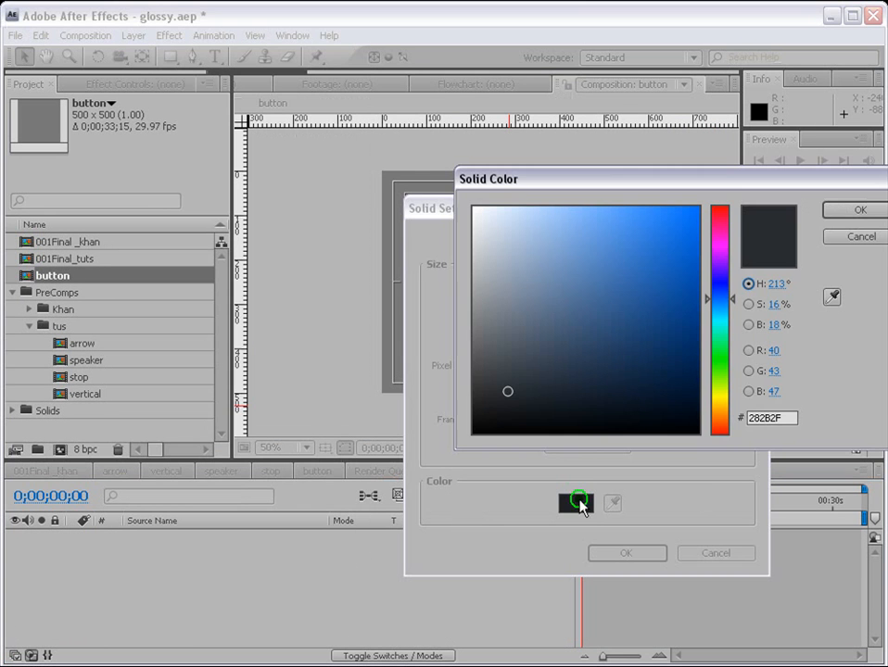
click(654, 283)
click(848, 211)
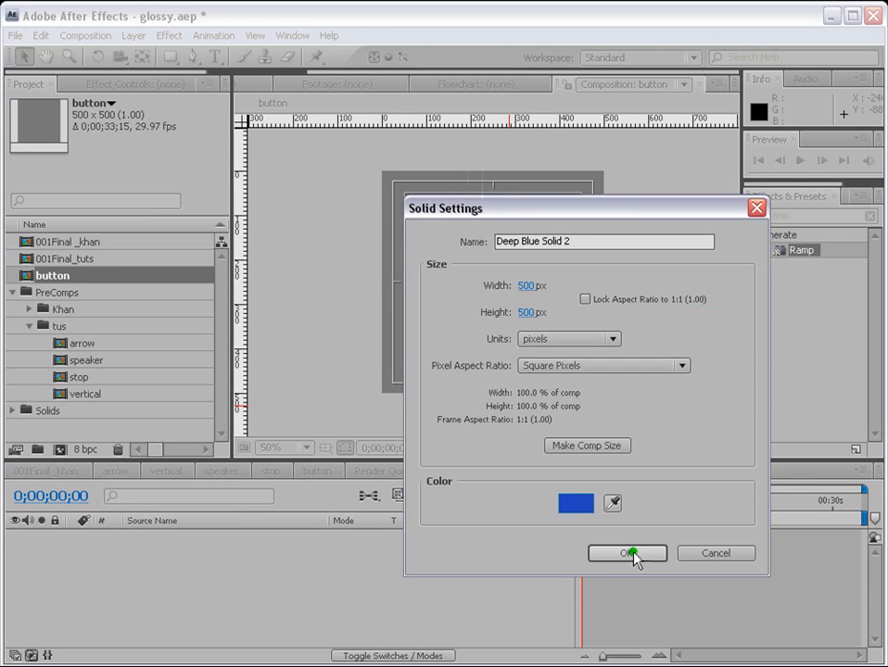
click(660, 554)
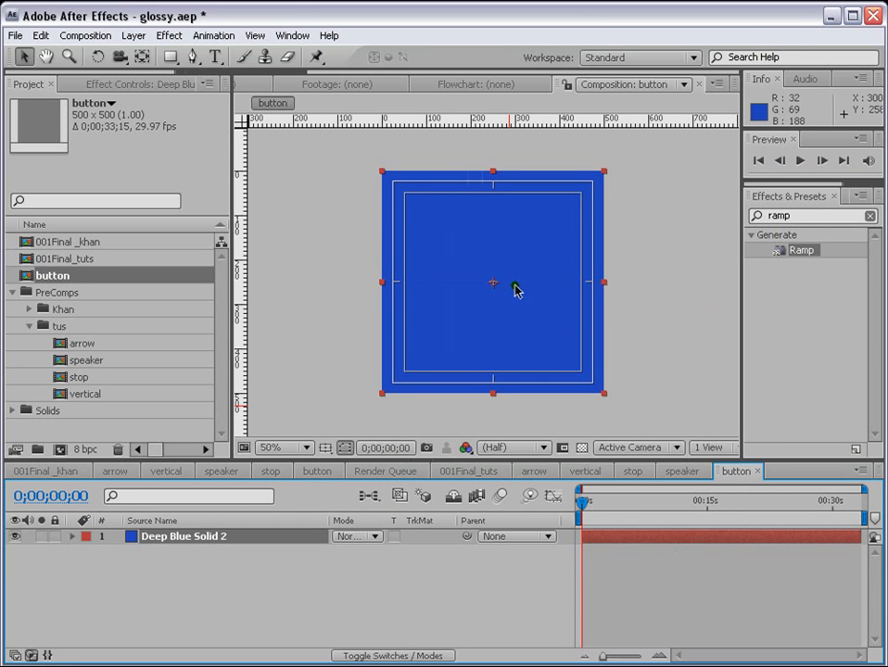
Step: Mask the blue solid with a full-size ellipse and shrink it concentrically to a circle filling the title-safe area
drag(170, 63, 213, 96)
double_click(172, 56)
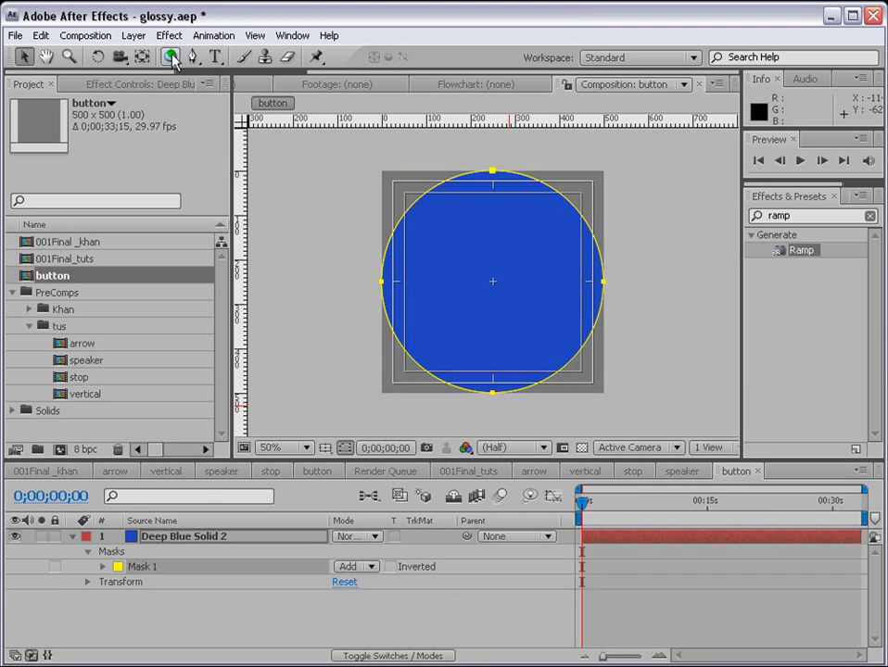
double_click(602, 283)
drag(604, 390, 586, 368)
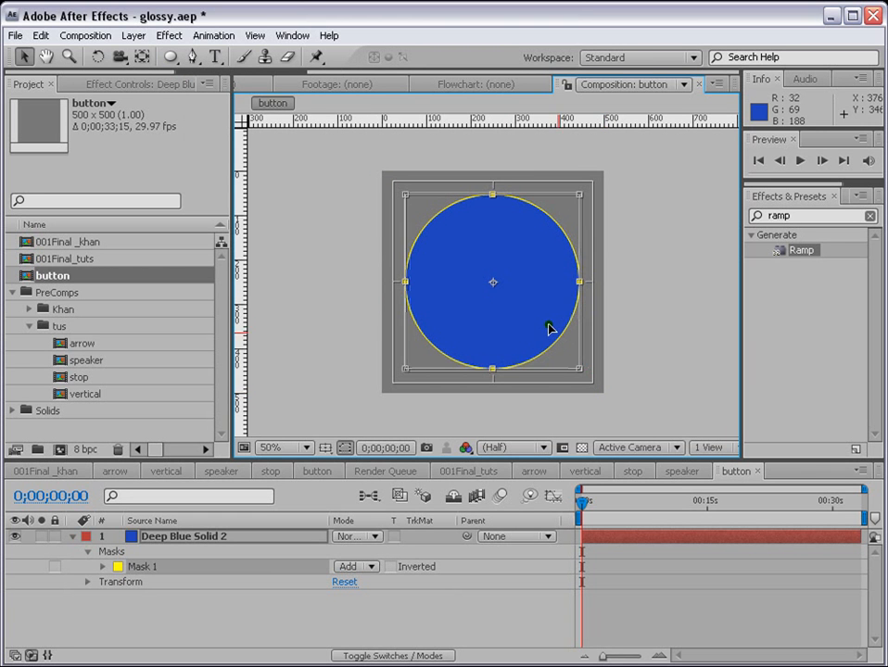
Step: Apply a Radial Ramp to the circular solid, with its start point at 250, 436 and end point at 250, 198
click(665, 622)
click(665, 542)
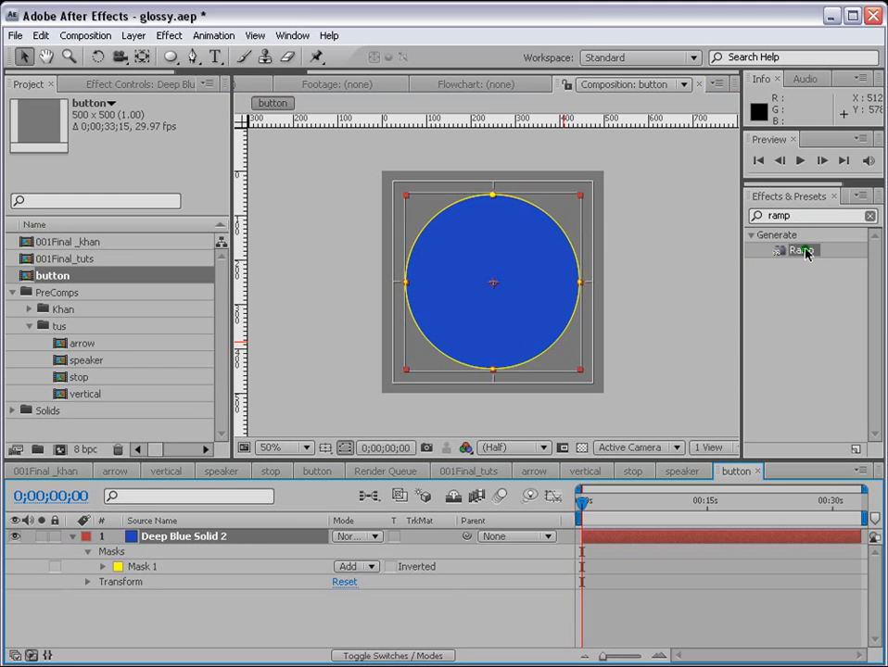
drag(795, 250, 677, 539)
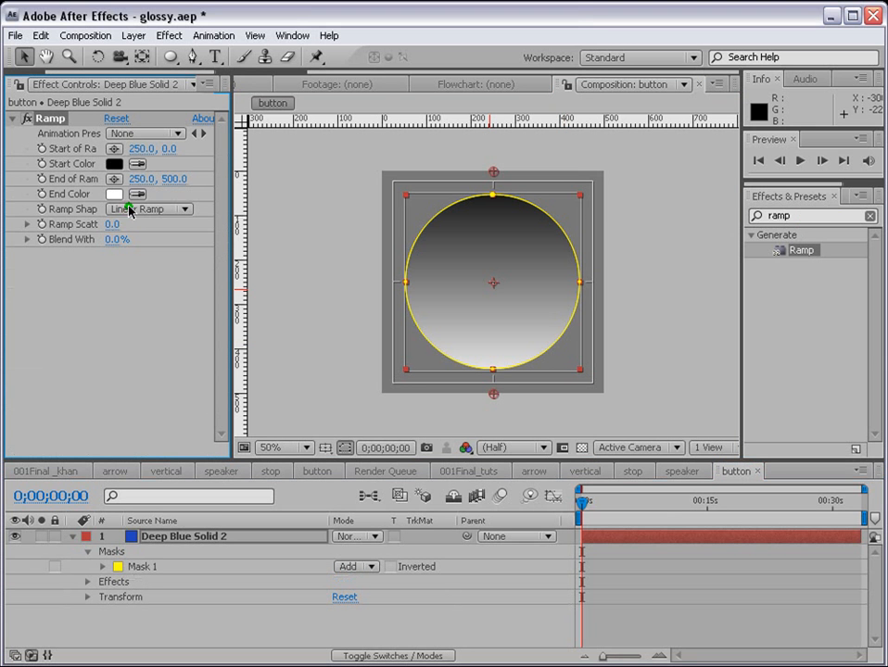
click(130, 211)
click(141, 228)
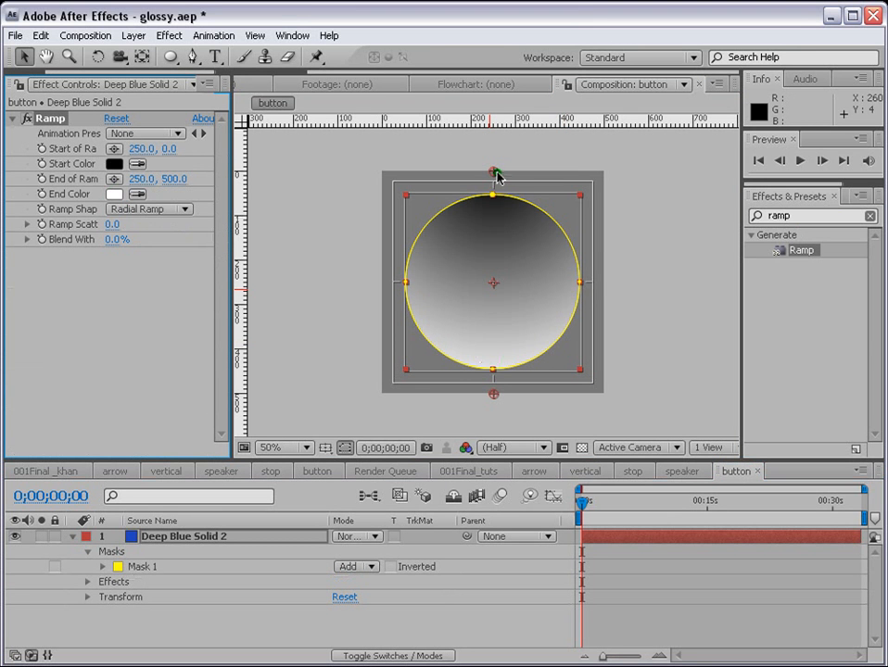
drag(494, 174, 493, 260)
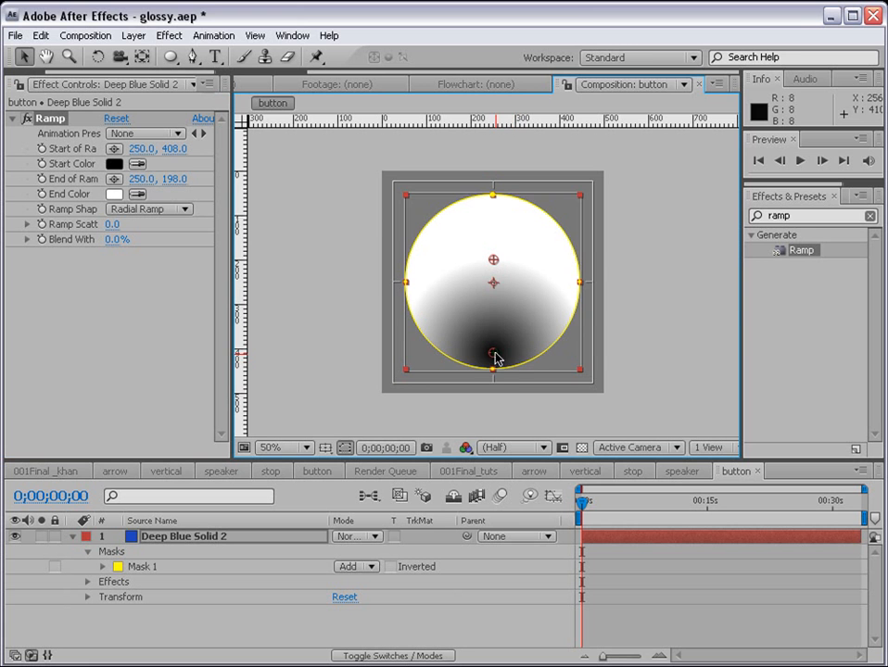
drag(496, 359, 496, 371)
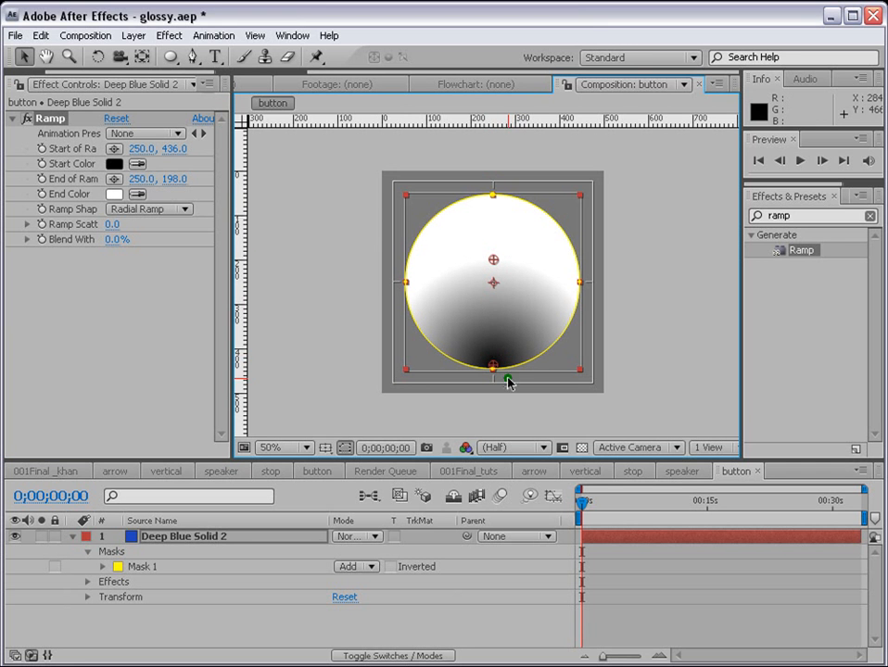
Step: Set the ramp's end color to a strong blue and its start color to a light sky blue
click(115, 194)
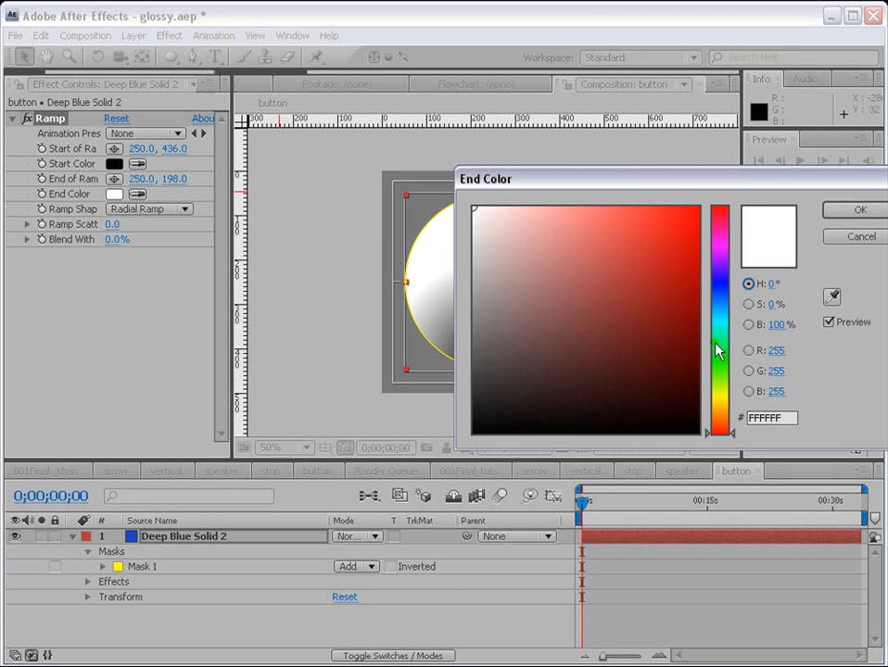
click(721, 293)
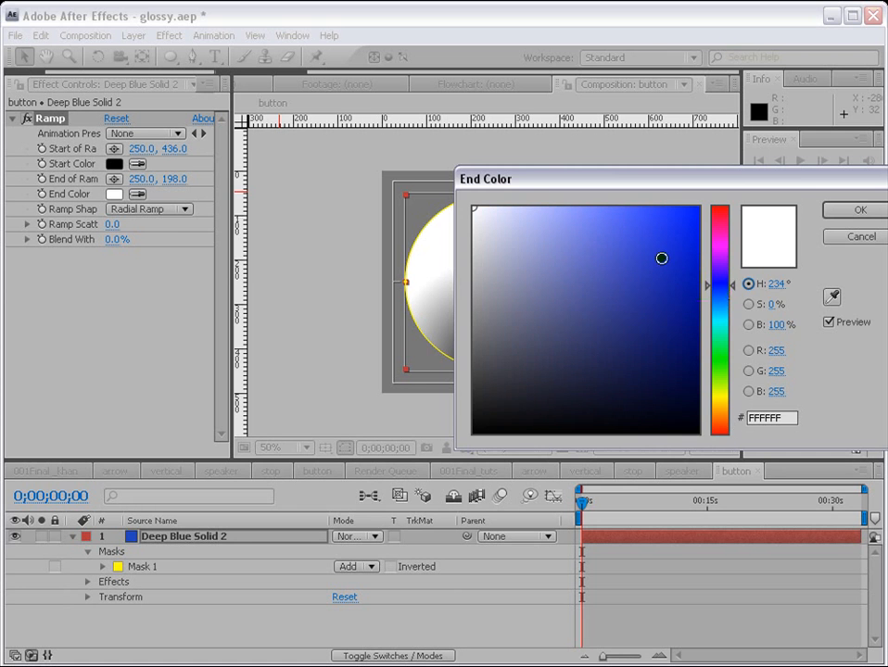
click(657, 257)
click(860, 209)
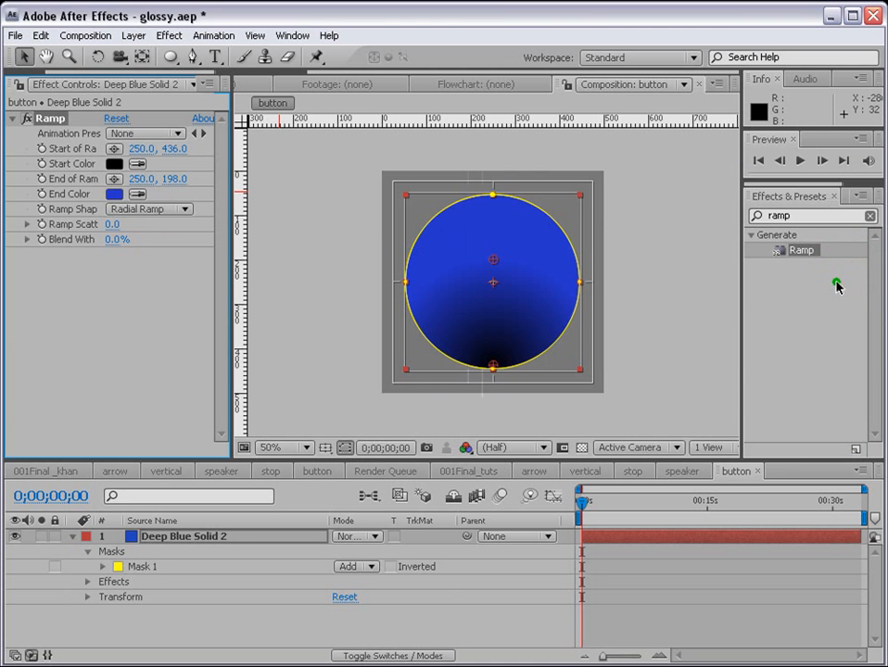
click(114, 163)
click(722, 315)
click(584, 214)
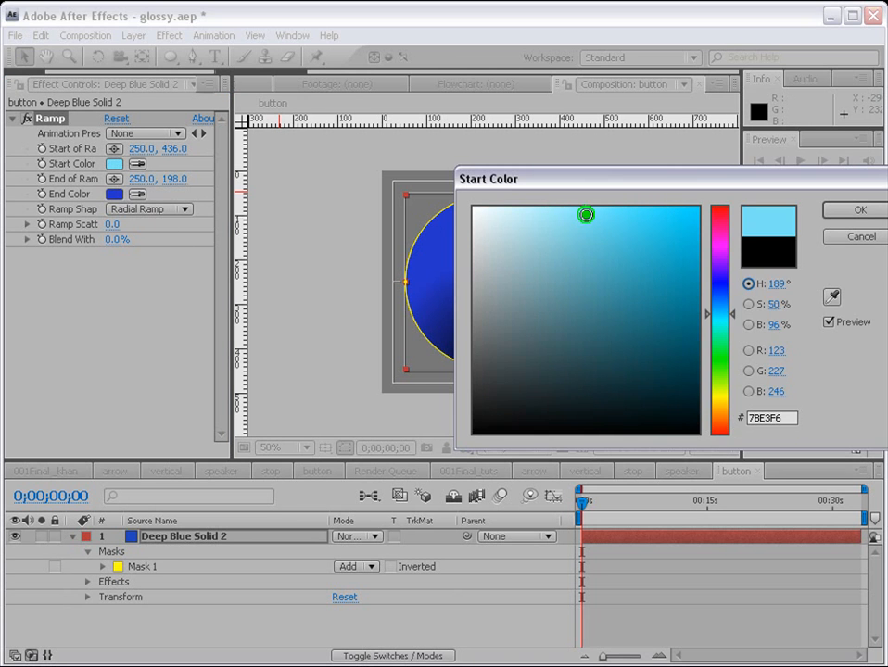
click(830, 210)
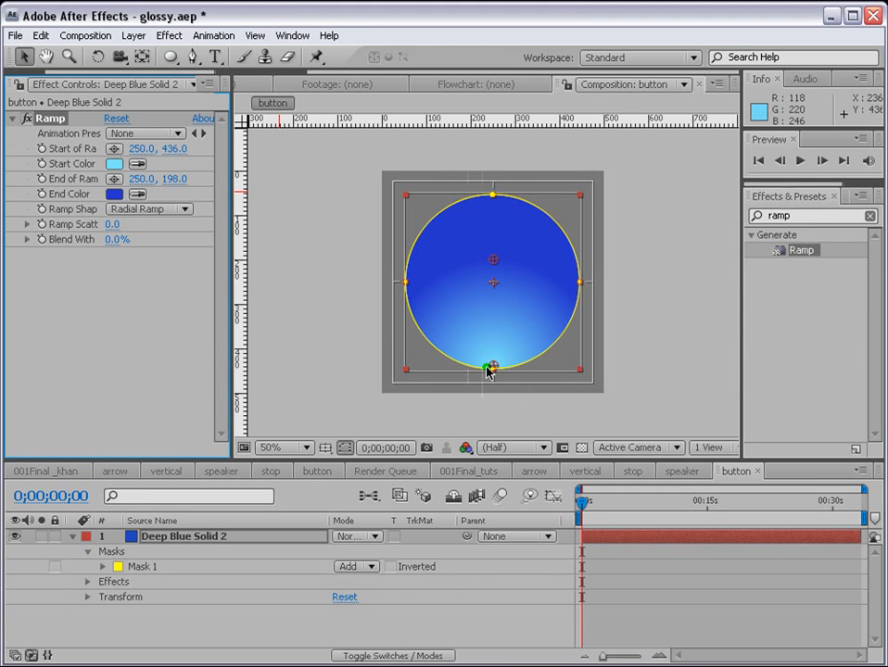
Step: Move the ramp's start point to 246, 426 and its end point to 246, 248
drag(492, 367, 491, 362)
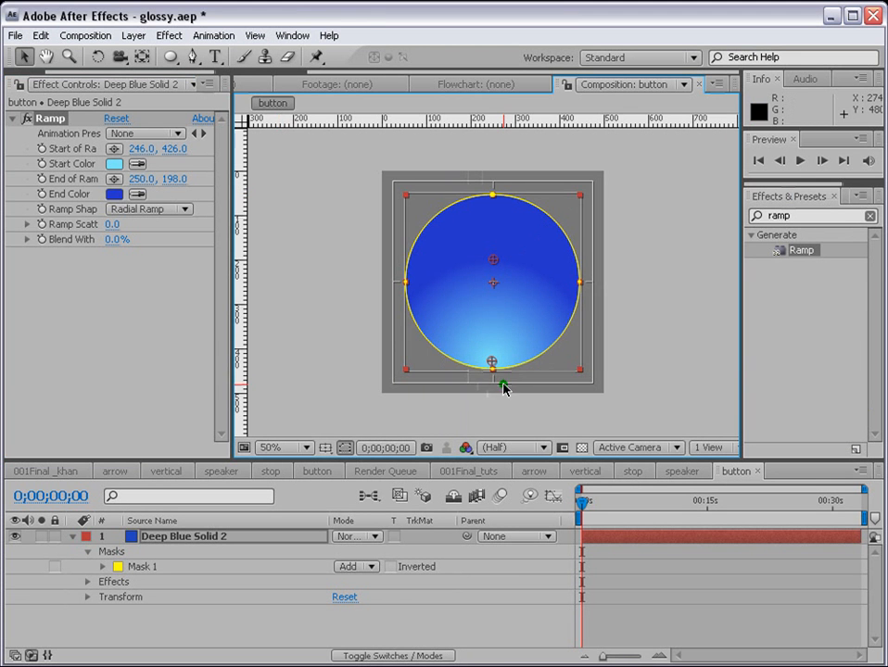
drag(496, 262, 494, 285)
click(693, 621)
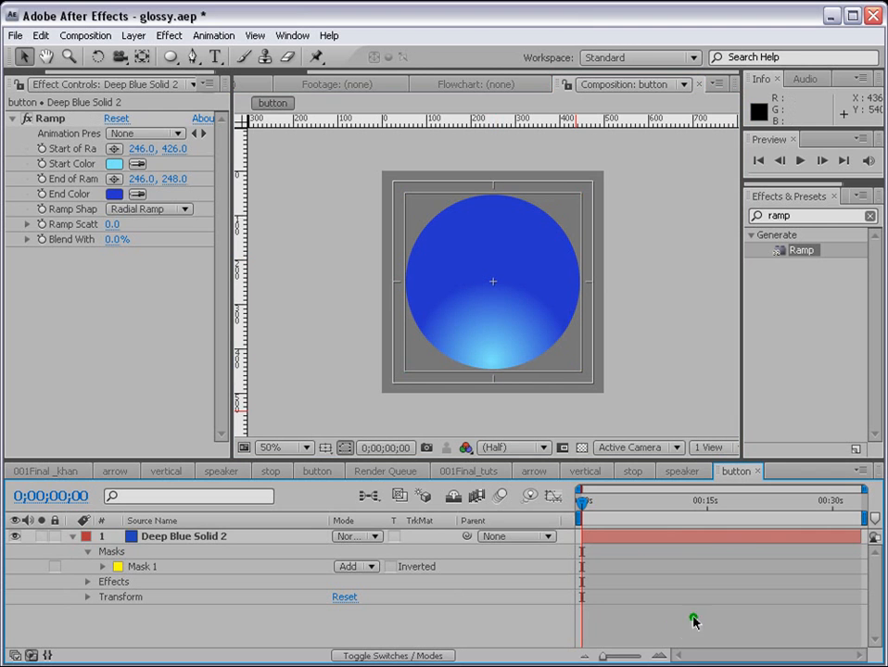
Step: Add a Bevel and Emboss layer style to the blue circle layer and expand the style's settings
click(176, 537)
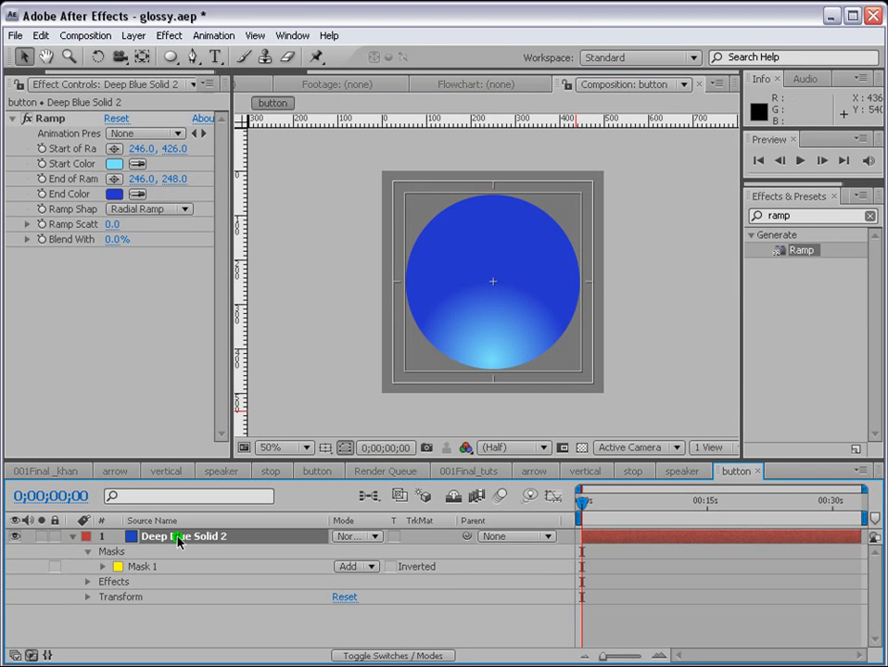
click(133, 35)
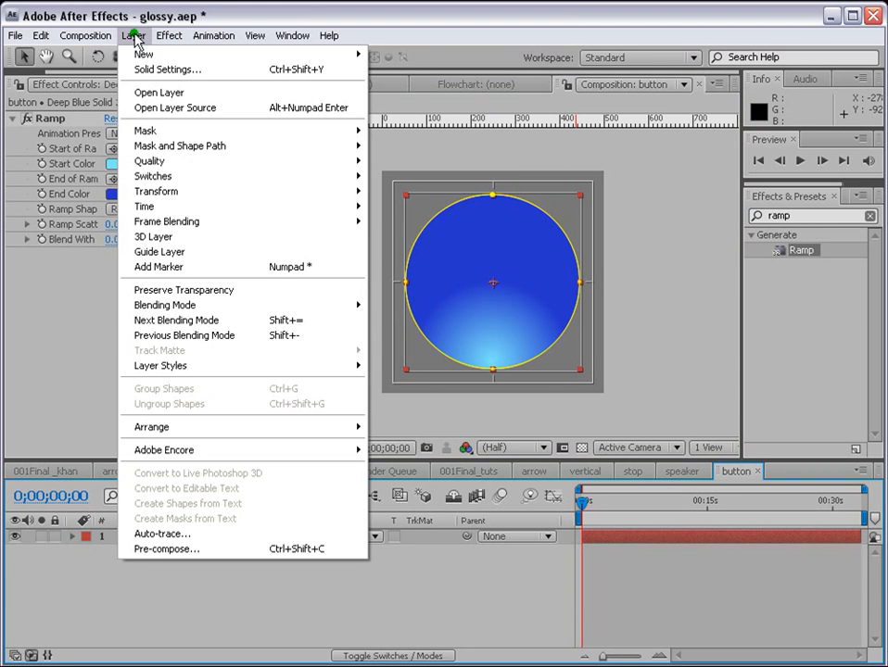
mouse_move(227, 367)
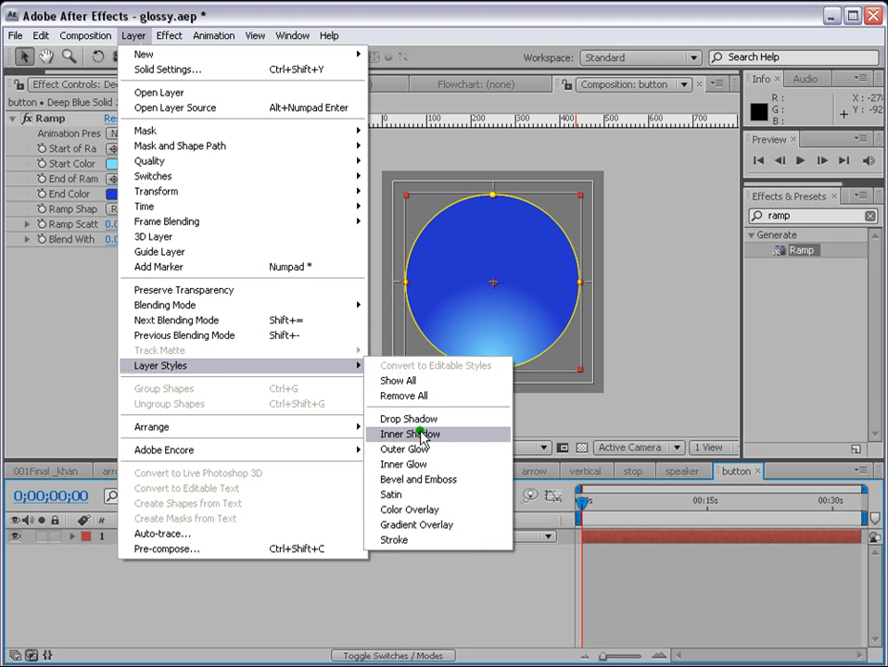
click(420, 479)
scroll(537, 604, up, 3)
key(period)
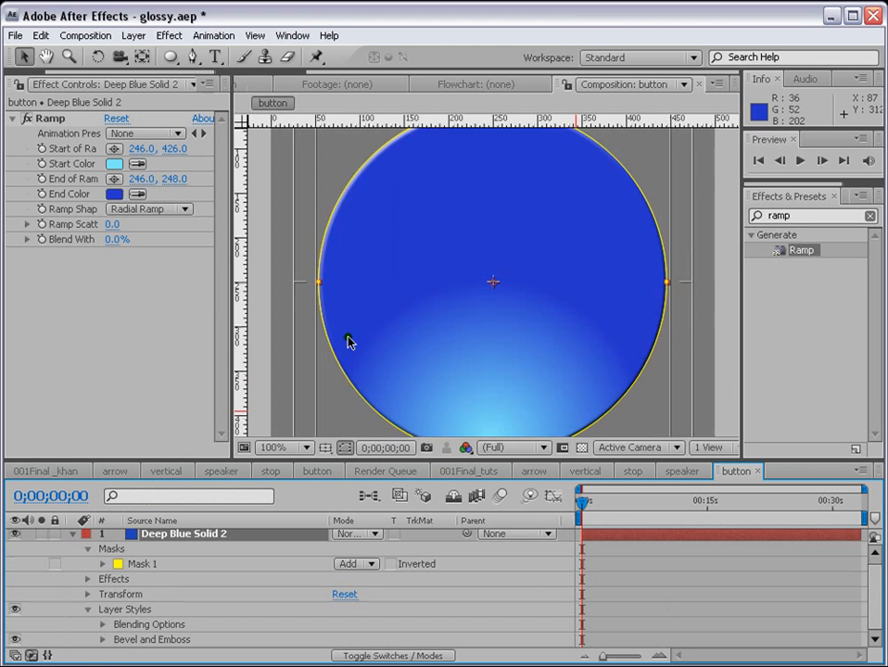
key(comma)
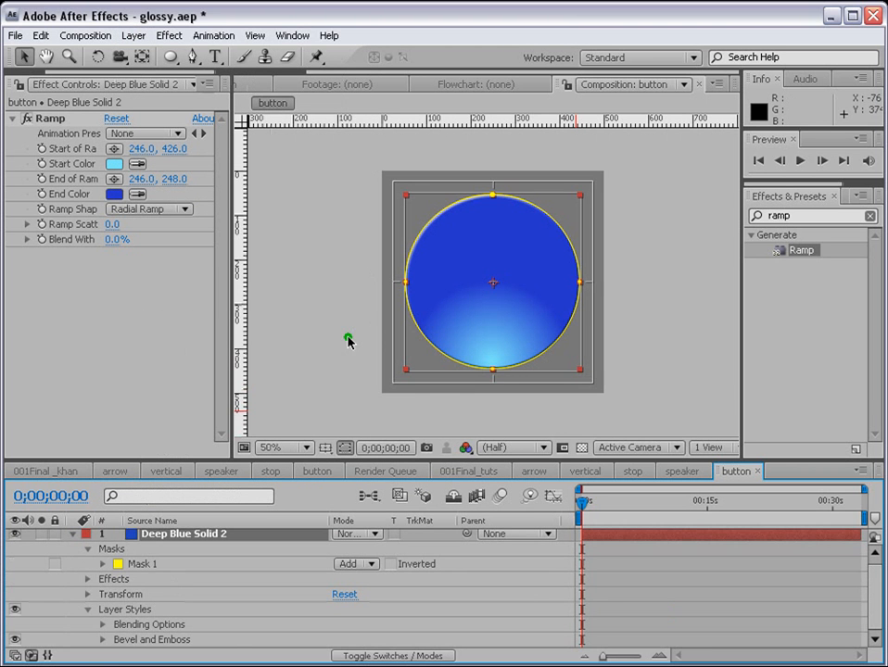
click(100, 640)
scroll(129, 639, down, 3)
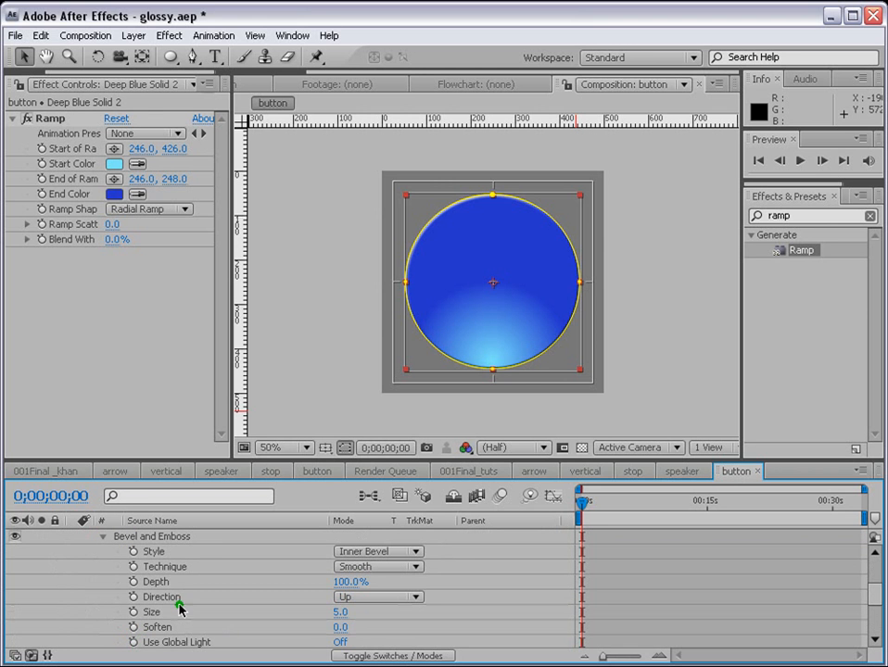
Step: Increase the size of the Bevel and Emboss style on the blue circle layer for a wider bevelled edge
click(340, 613)
text(5)
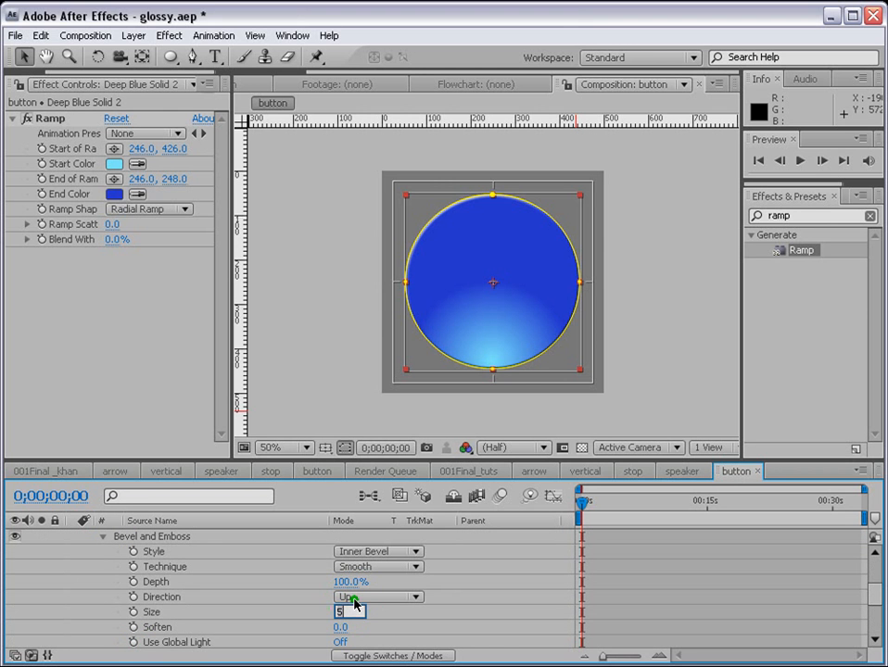
key(Return)
Step: Set the shadow color of the blue circle's Bevel and Emboss style to dark gray 4D4D4D
scroll(419, 571, down, 5)
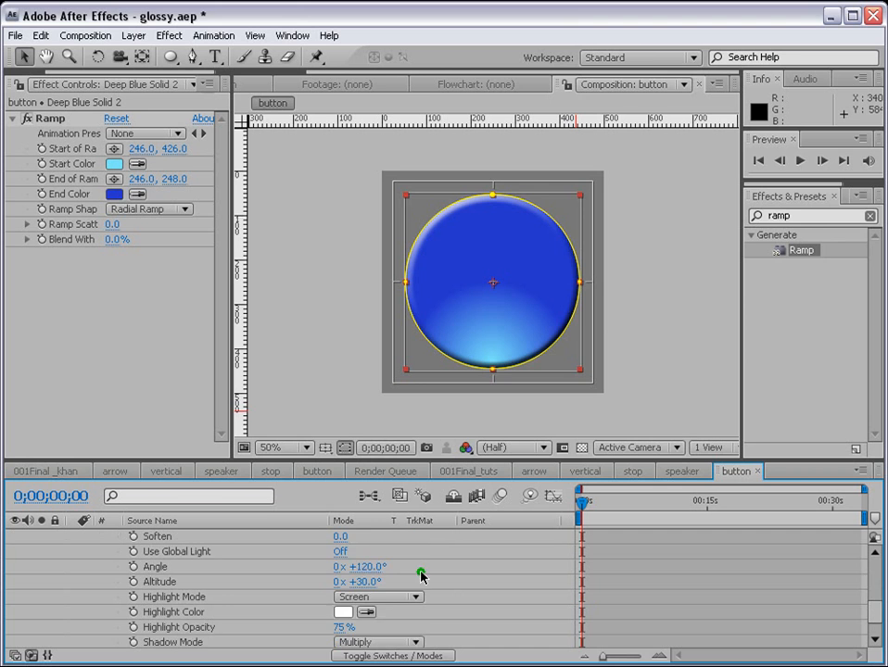
click(345, 623)
click(489, 373)
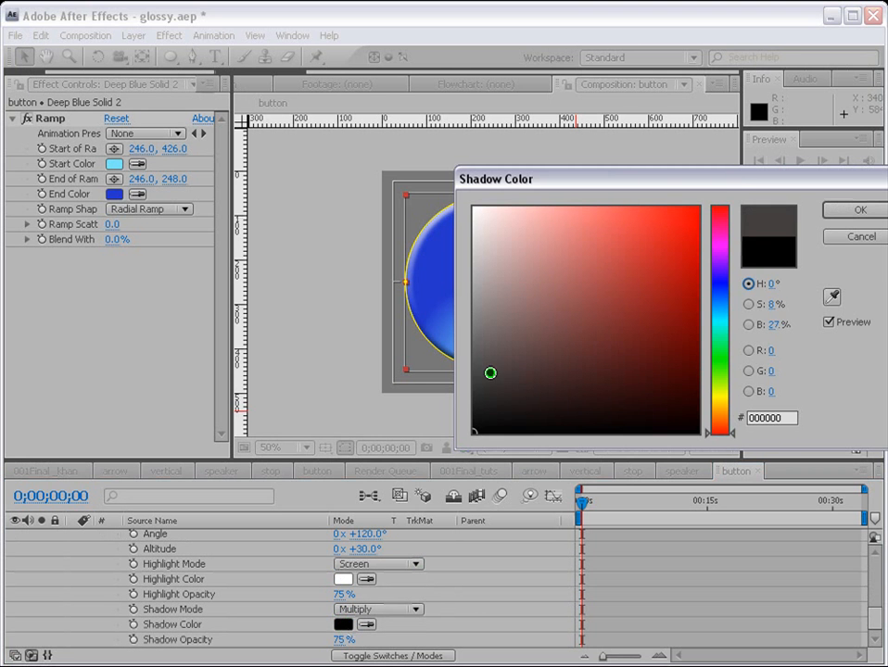
click(842, 218)
click(711, 604)
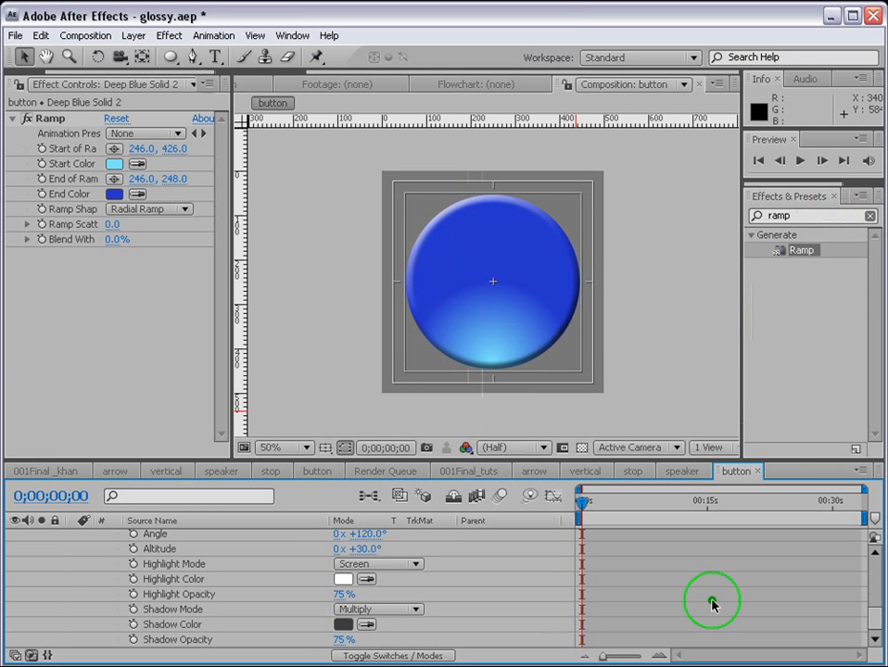
click(345, 626)
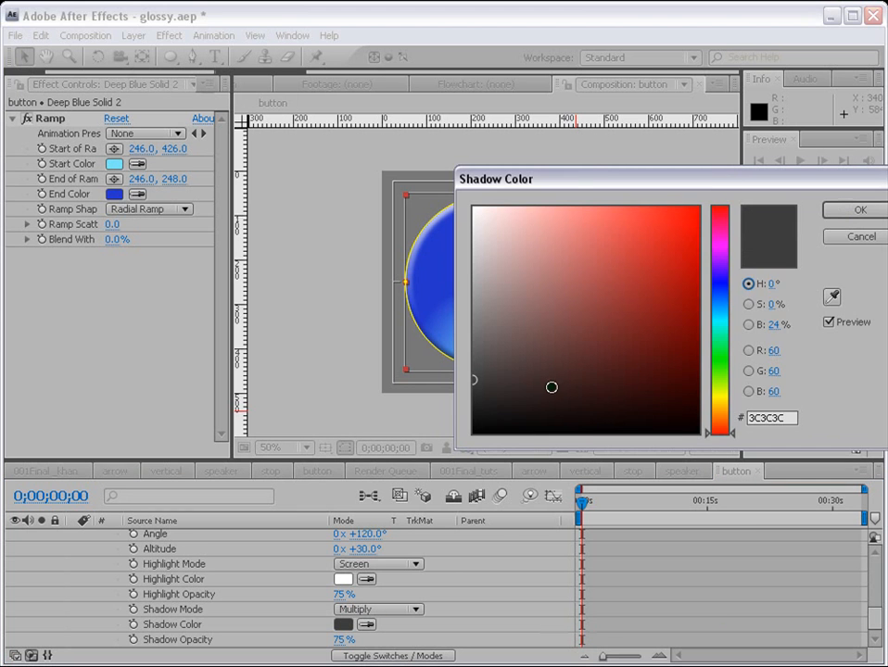
drag(497, 389, 472, 362)
click(858, 210)
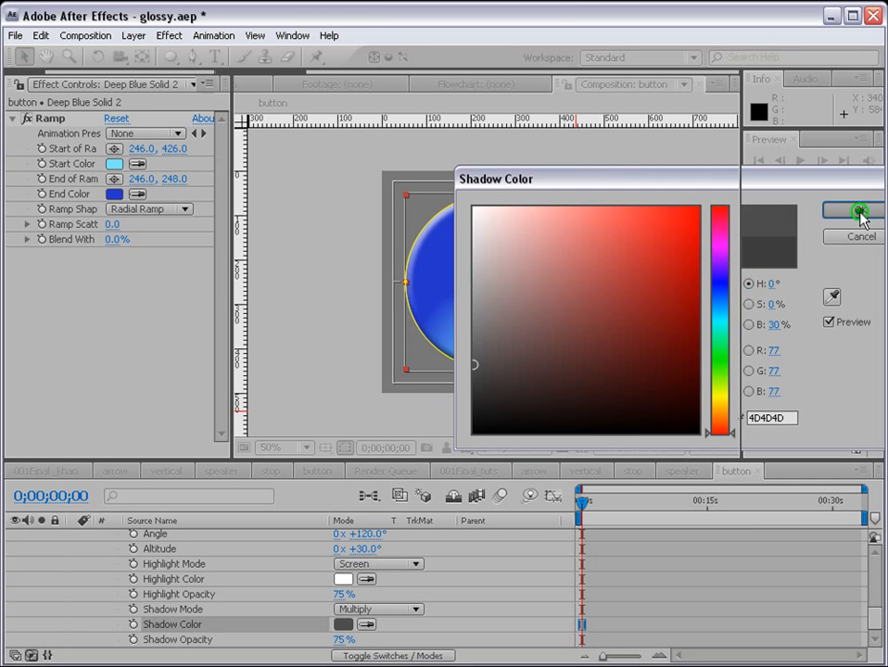
Step: Collapse the blue circle layer, duplicate it, and delete the Ramp effect from the lower copy
click(721, 582)
key(ctrl+a)
key(u)
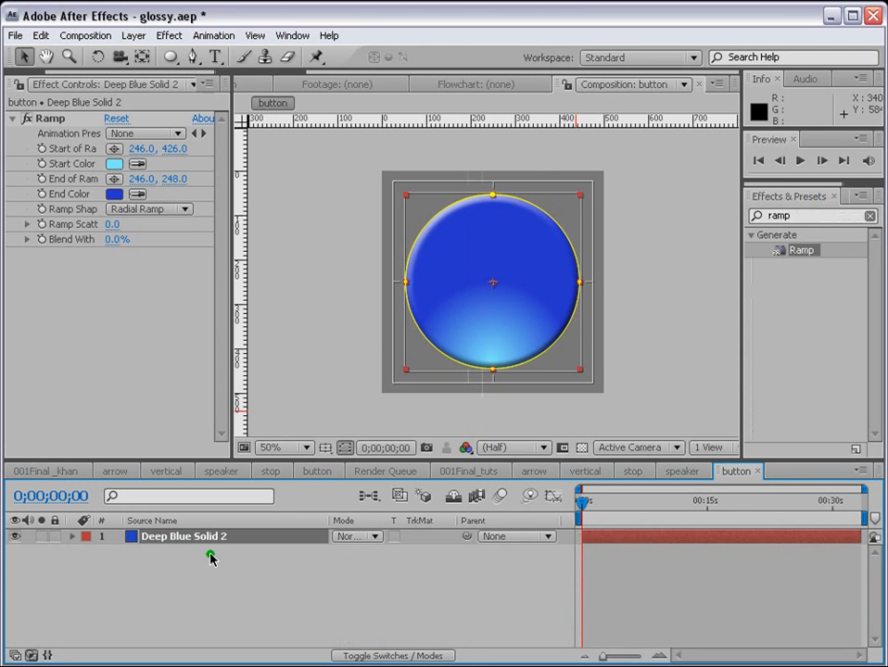
key(ctrl+d)
click(197, 553)
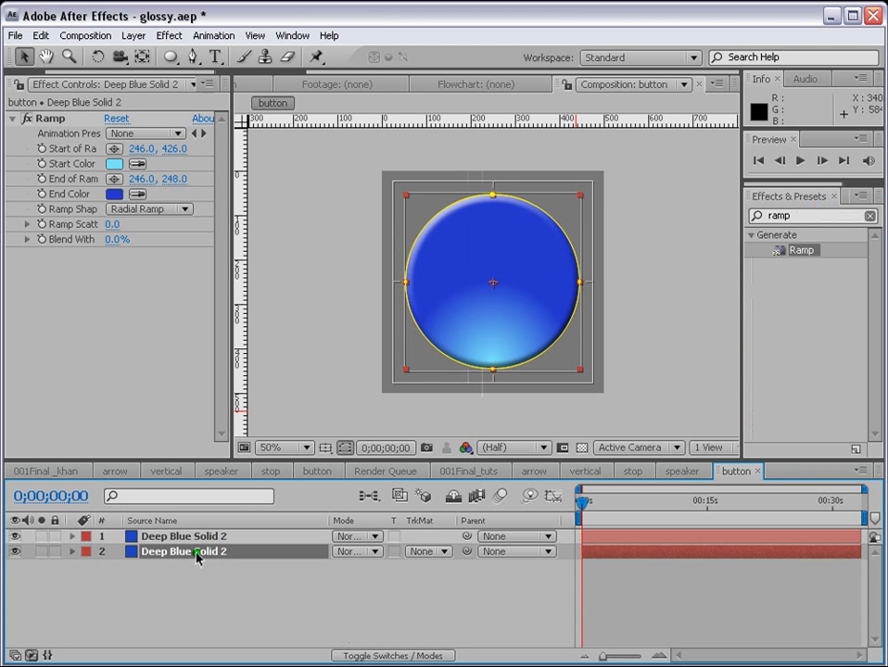
key(e)
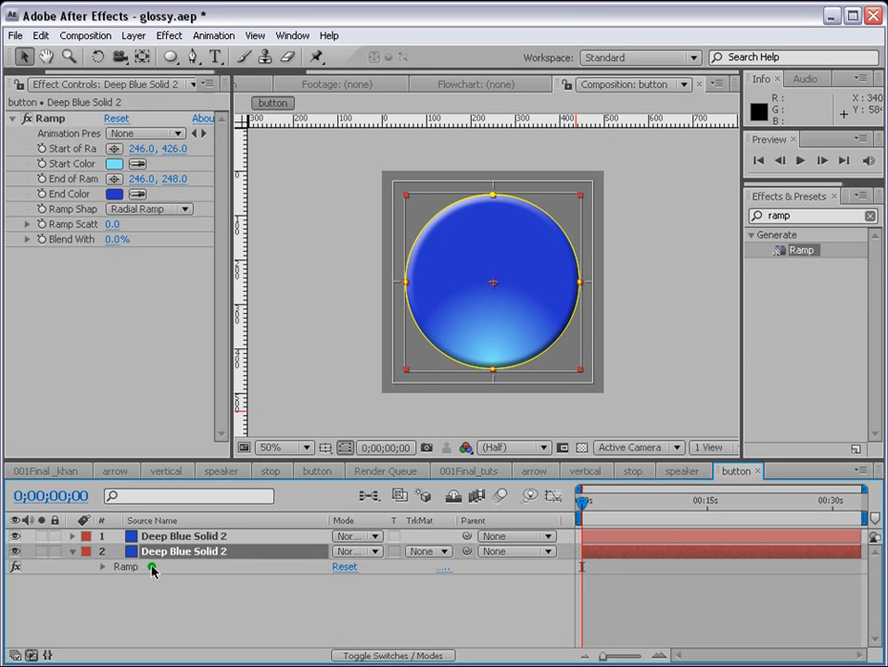
click(128, 567)
key(Delete)
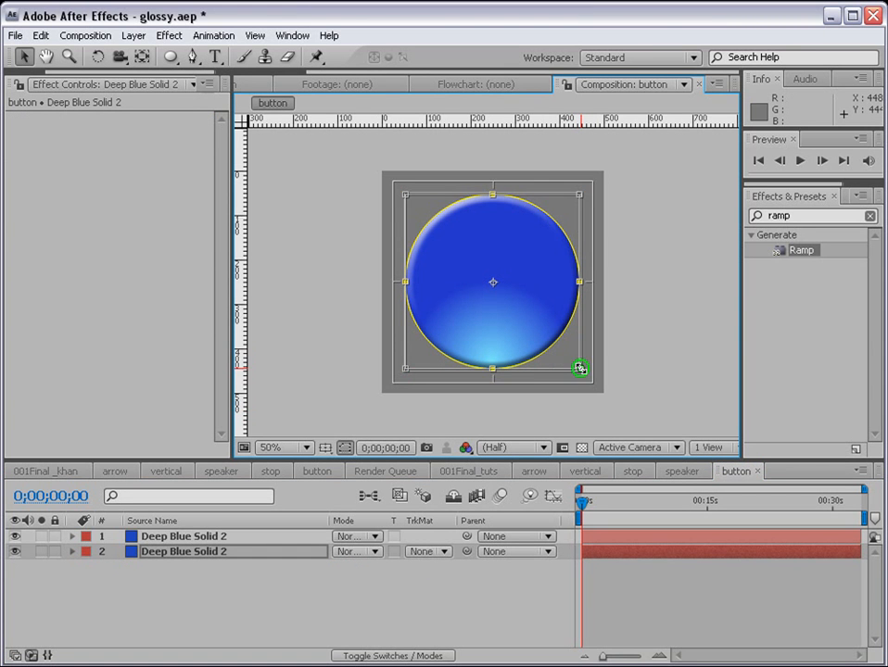
Step: Scale the lower copy's circular mask slightly outward from its center to form a thin rim around the upper circle
drag(580, 368, 589, 378)
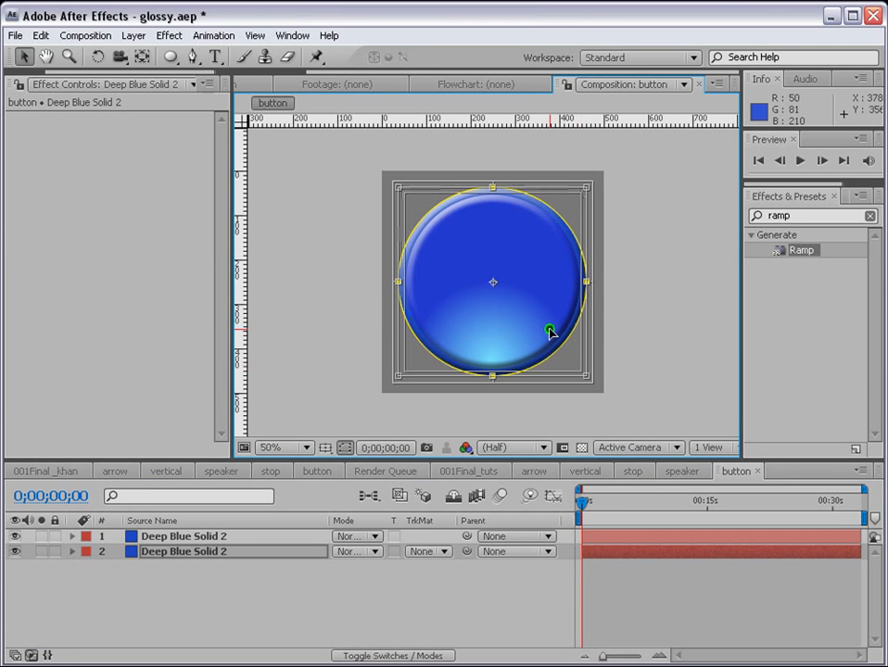
click(536, 204)
click(319, 594)
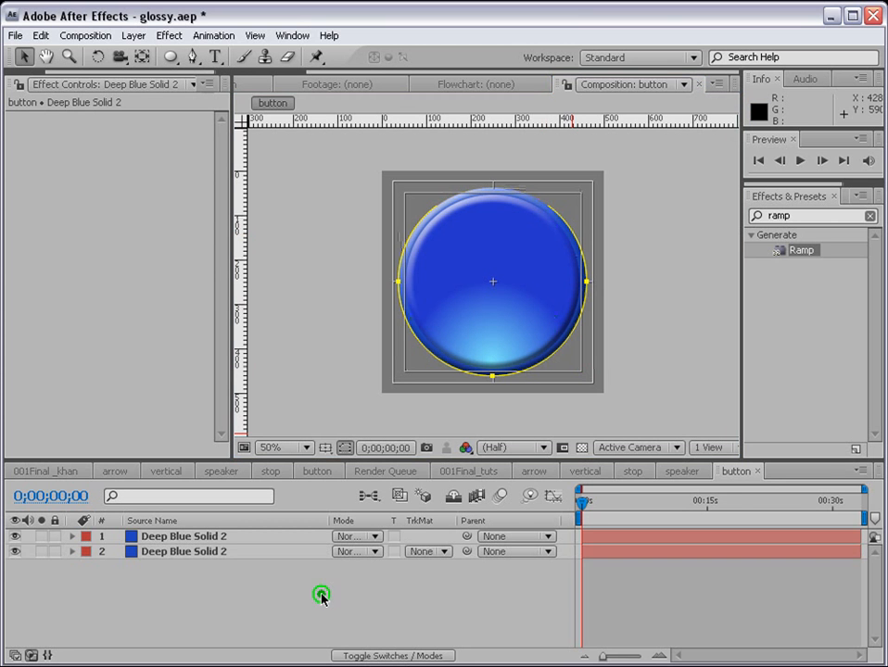
Step: Change the lower rim layer's solid color to dark gray, creating a new solid for that layer
click(196, 554)
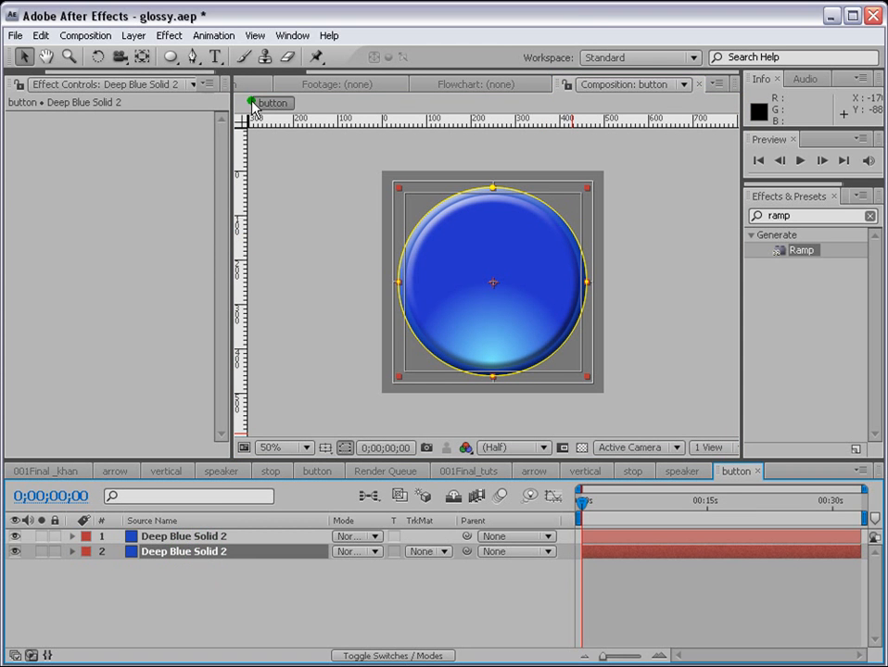
click(132, 35)
click(141, 69)
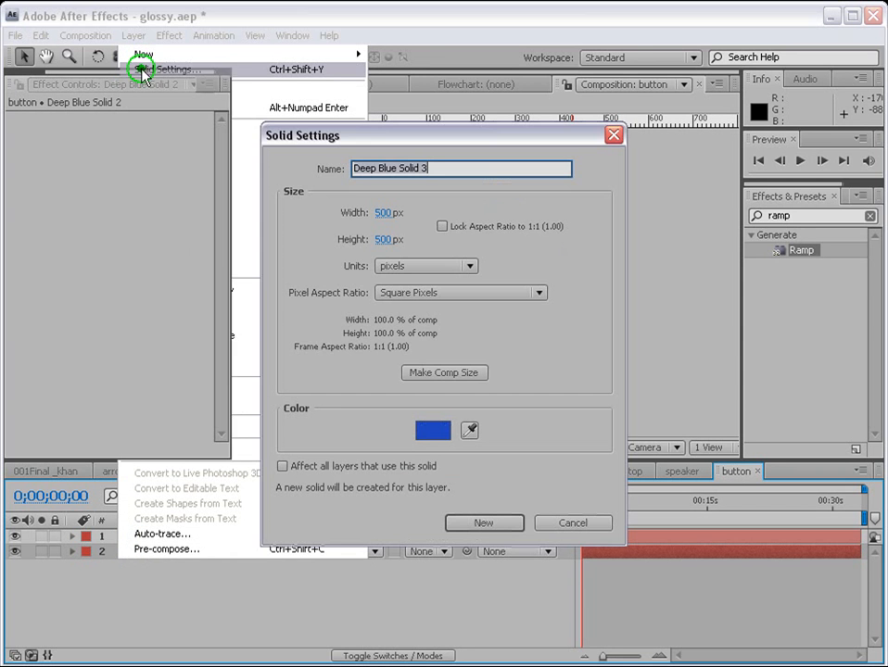
click(434, 430)
drag(491, 369, 458, 358)
key(Return)
click(505, 519)
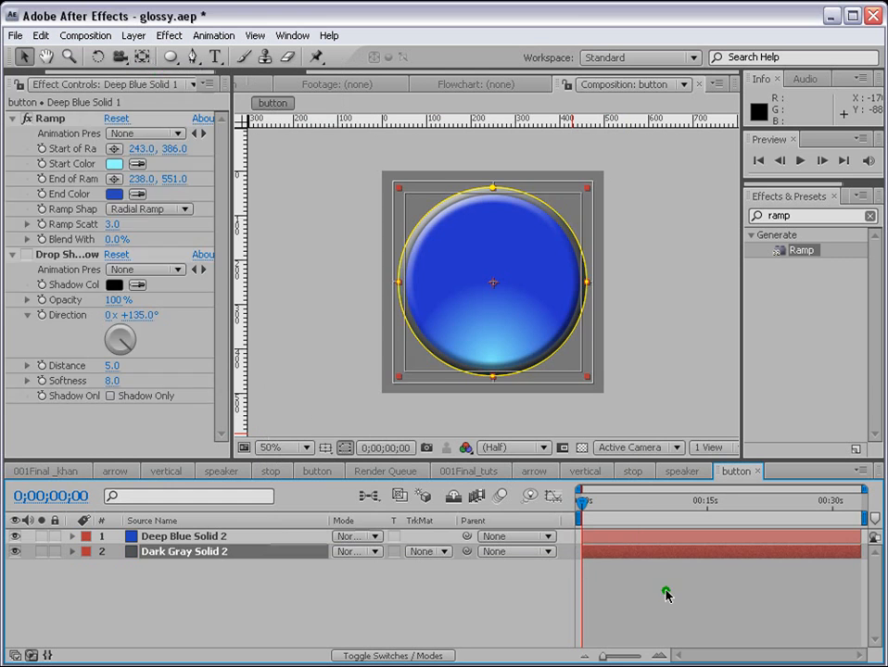
click(666, 590)
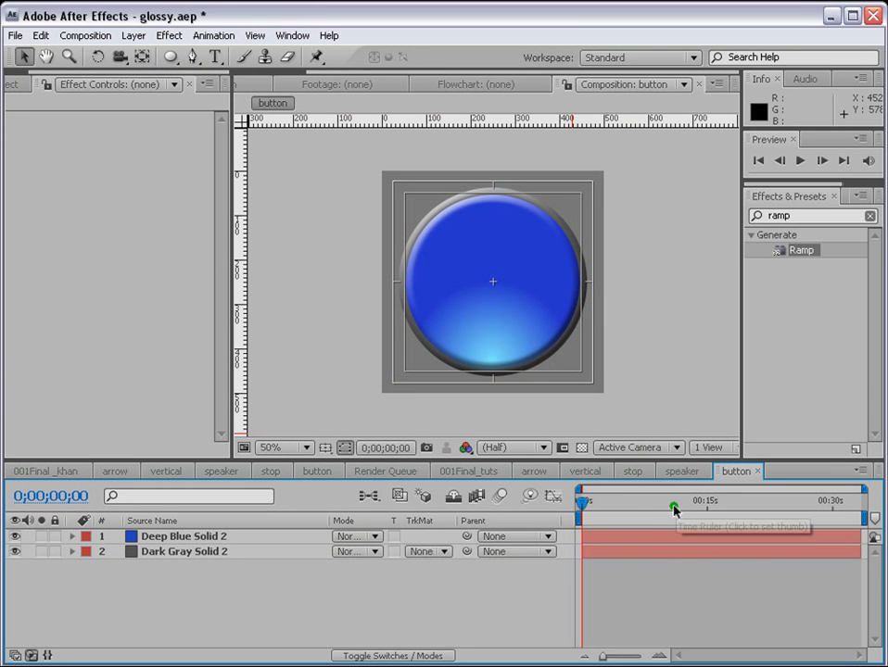
Step: Duplicate the blue gradient circle layer and rename the top copy reflection
drag(76, 560, 501, 540)
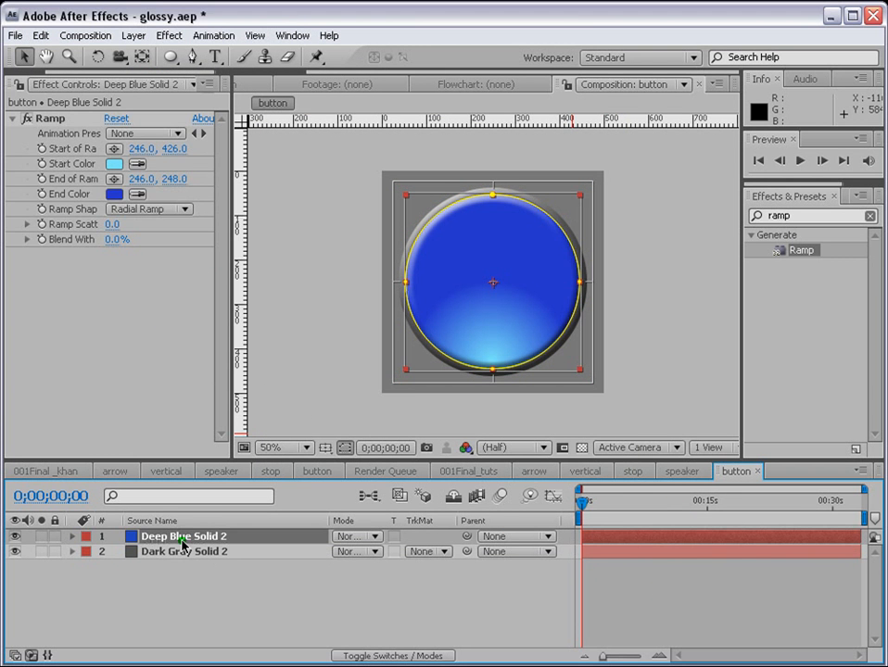
key(ctrl+d)
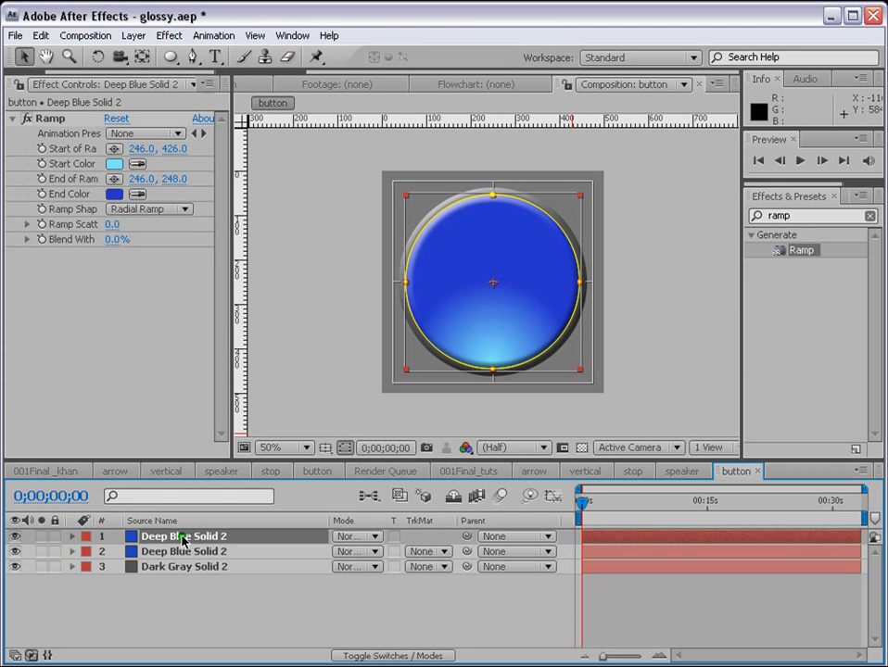
key(Return)
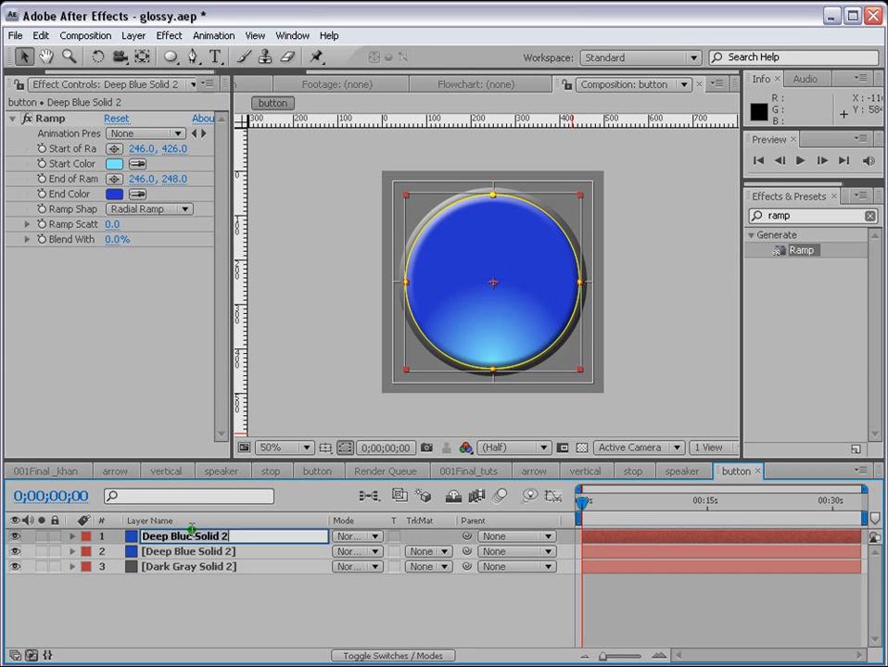
text(reflection)
key(Return)
click(174, 609)
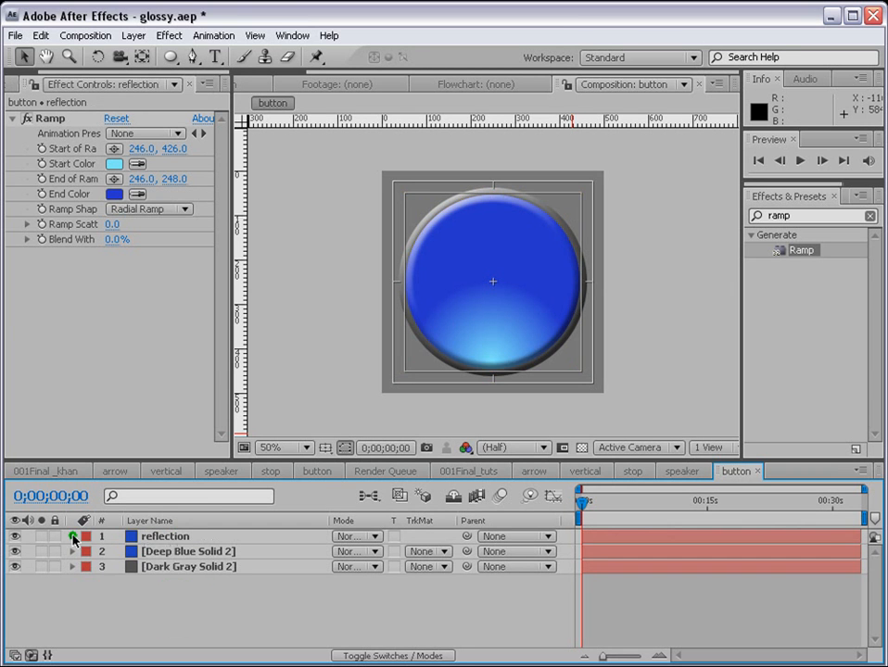
Step: Delete the layer styles and the Ramp effect from the reflection layer
click(73, 537)
click(120, 596)
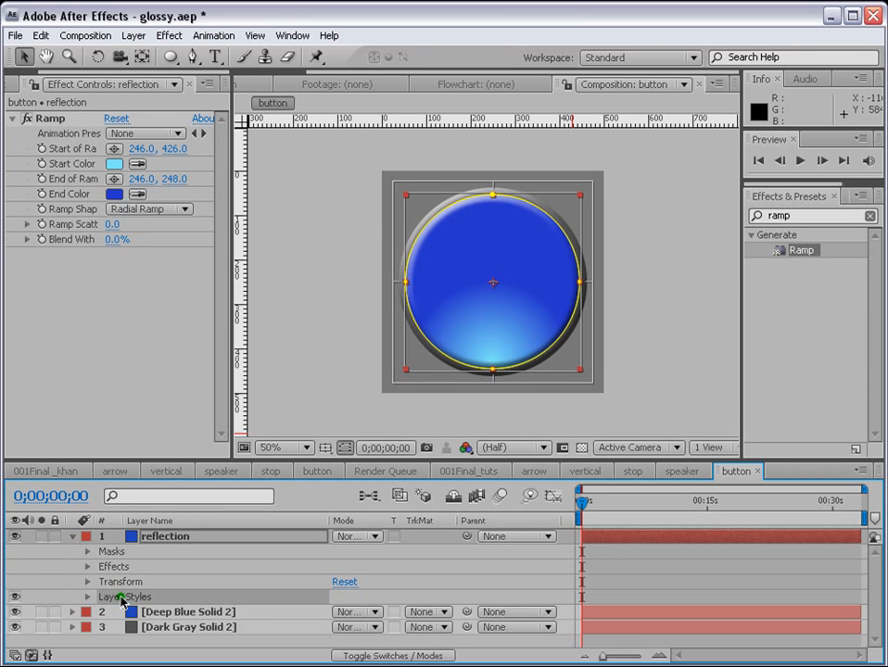
key(Delete)
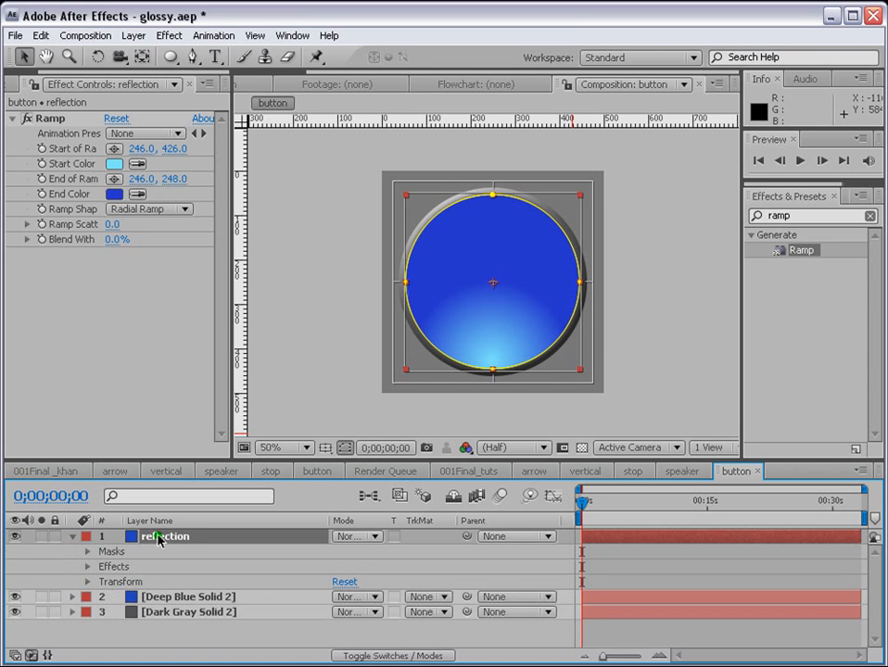
key(e)
click(128, 553)
key(Delete)
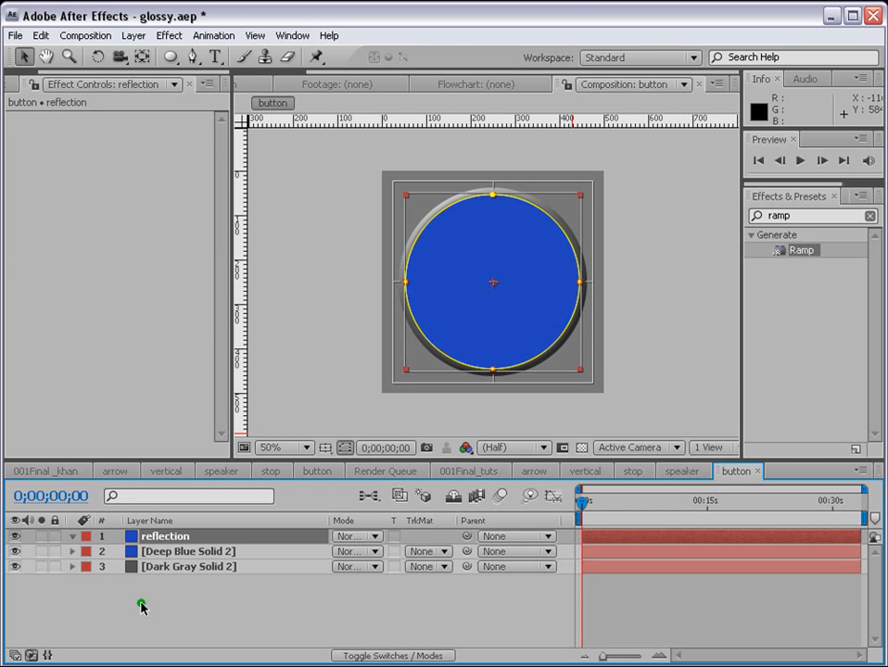
Step: Change the reflection layer's solid color to white, creating a new solid for that layer
click(133, 35)
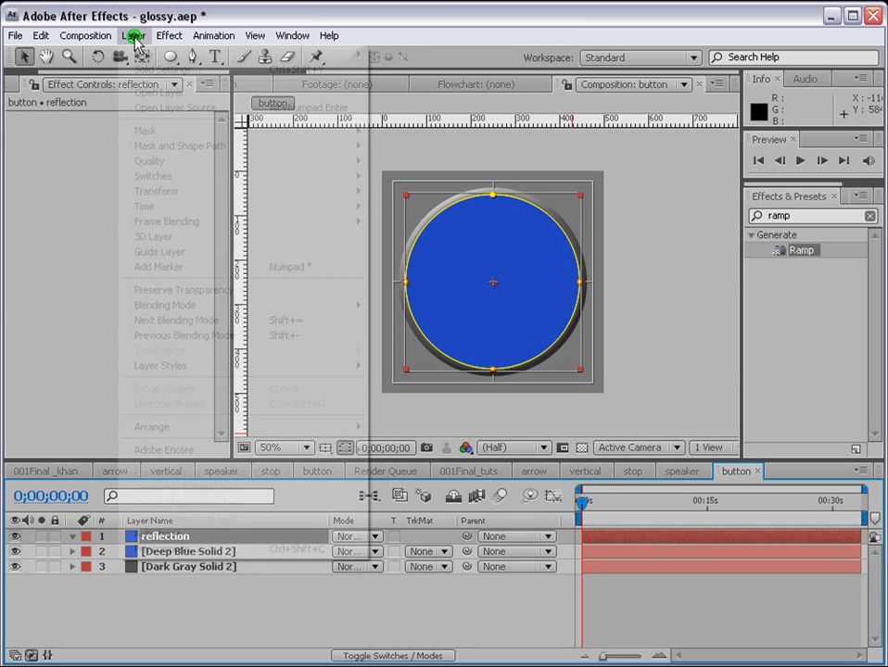
click(160, 67)
click(434, 432)
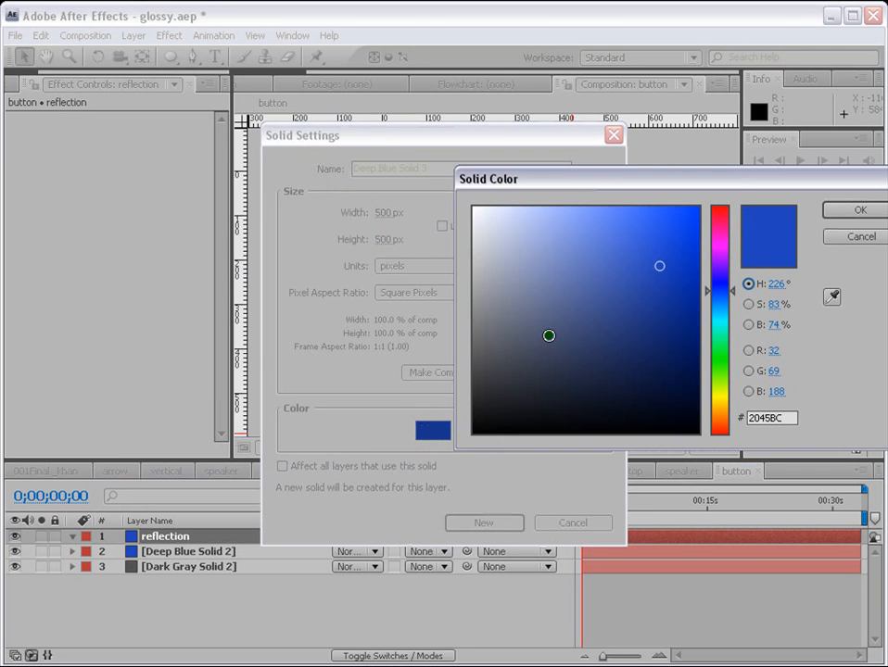
drag(549, 335, 472, 206)
click(858, 208)
click(498, 523)
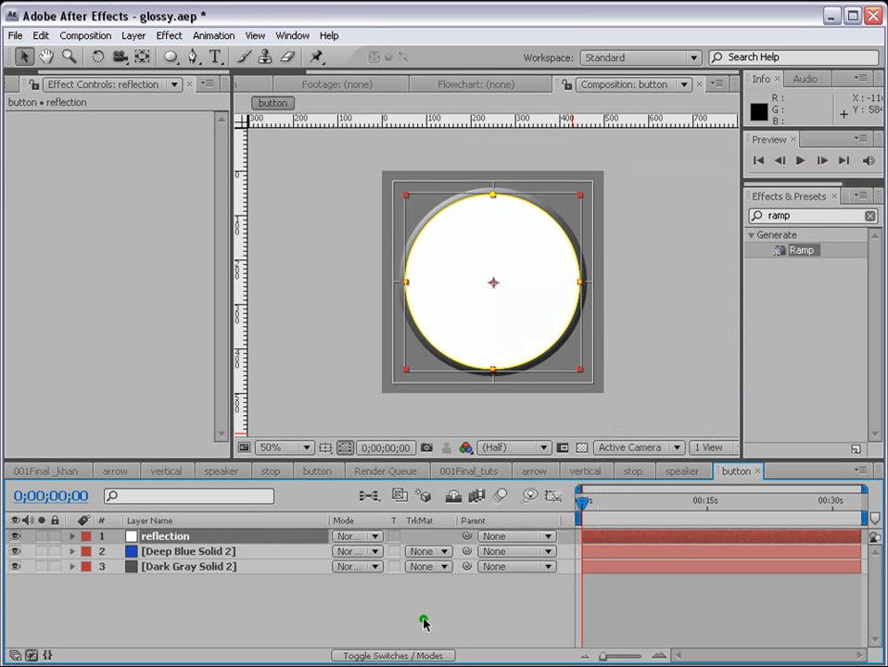
Step: Pull the reflection mask's bottom point up to just above the circle's center and scale the mask down inside the blue circle
click(493, 370)
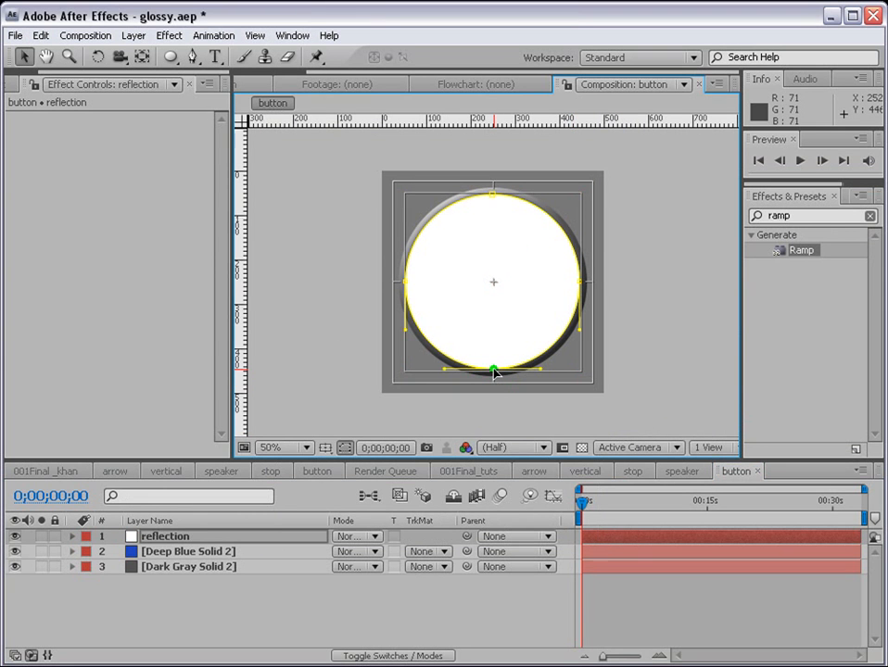
drag(493, 370, 494, 275)
double_click(579, 280)
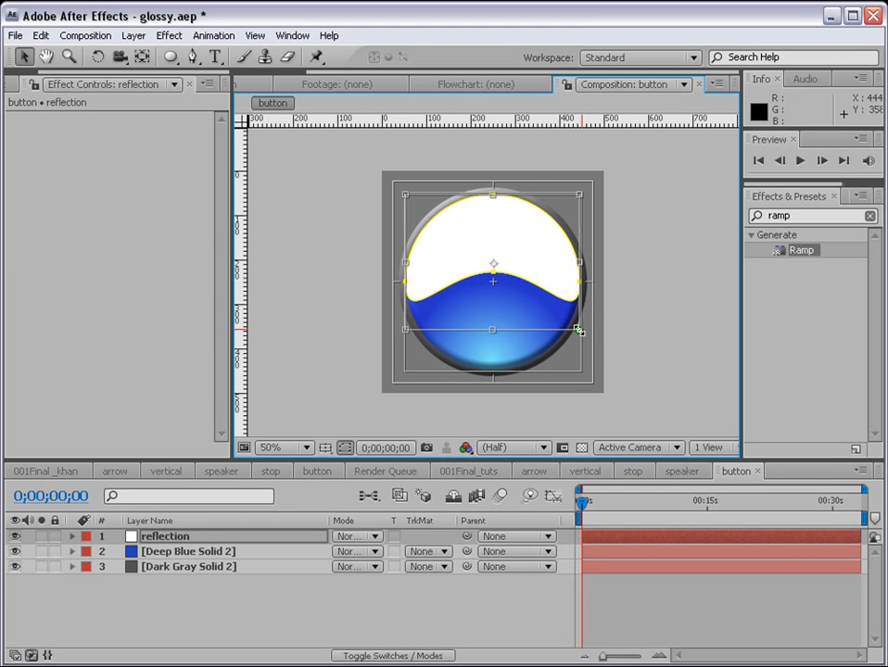
drag(579, 333, 561, 316)
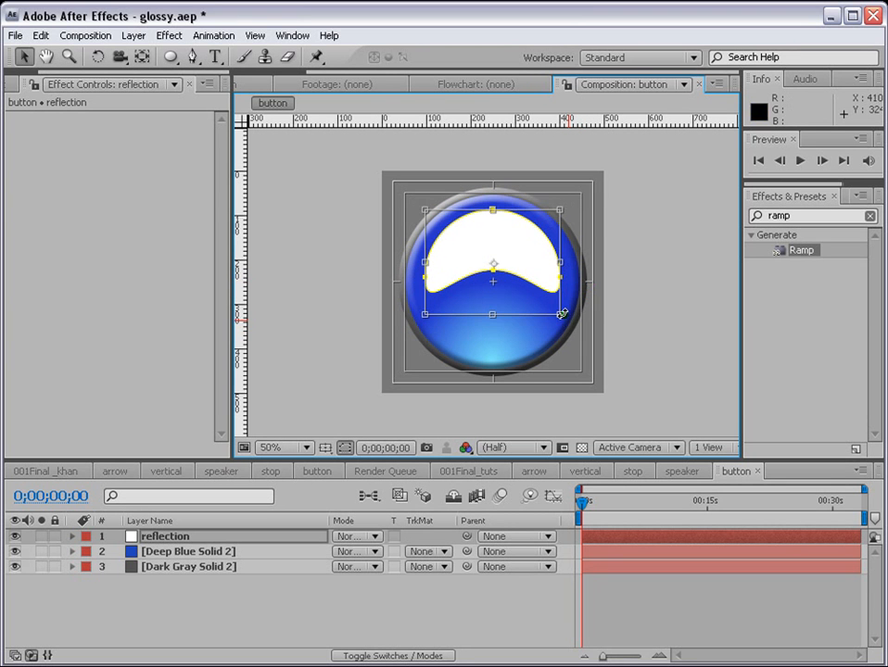
click(536, 267)
click(674, 594)
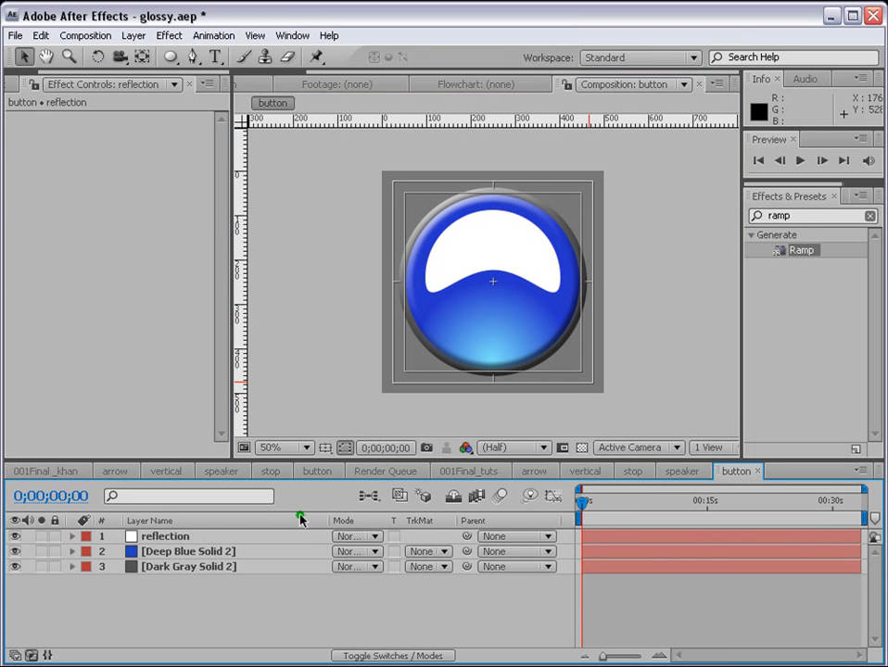
Step: Reopen the button composition from the project and move it into the tus folder under PreComps
click(15, 84)
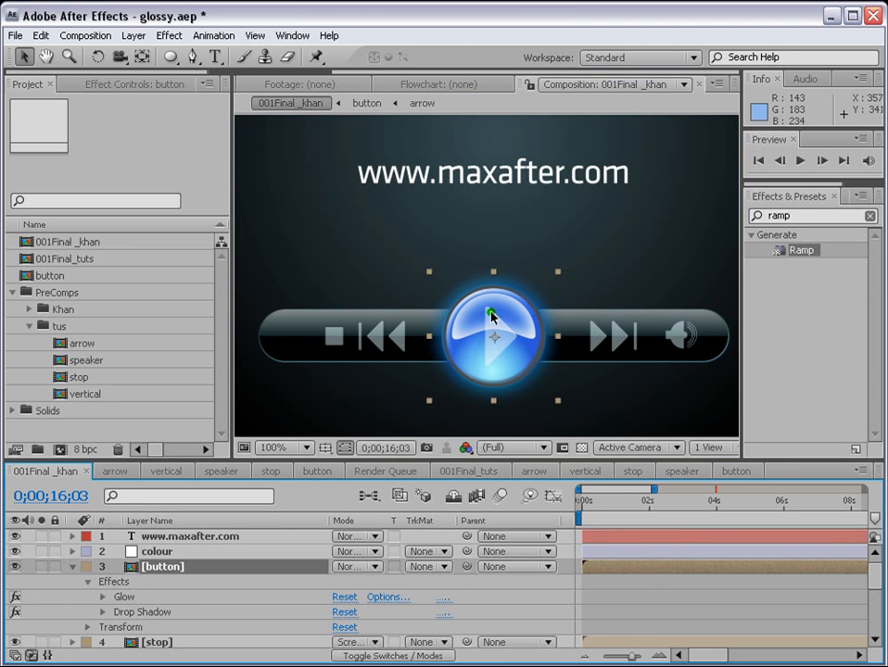
double_click(85, 258)
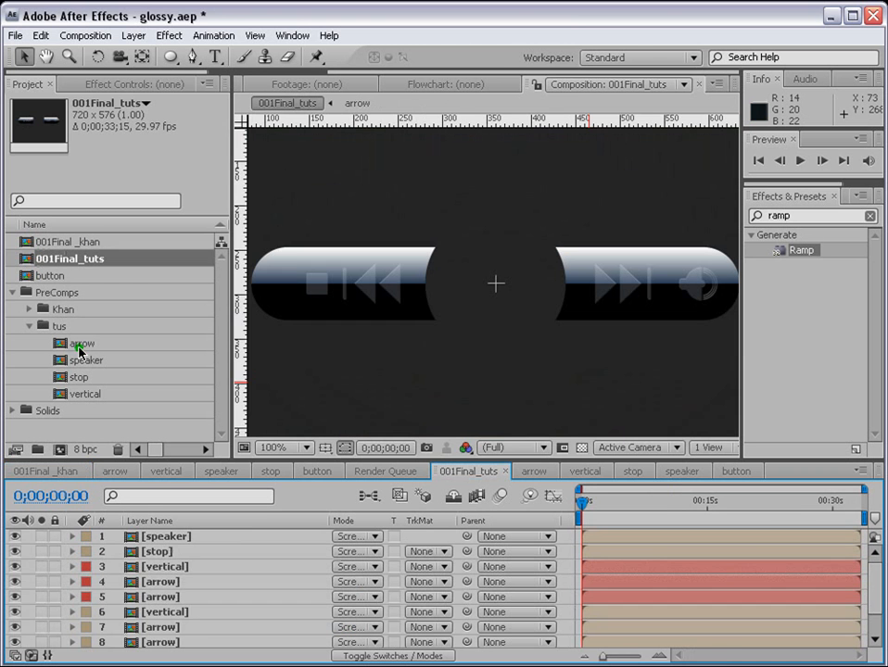
double_click(44, 275)
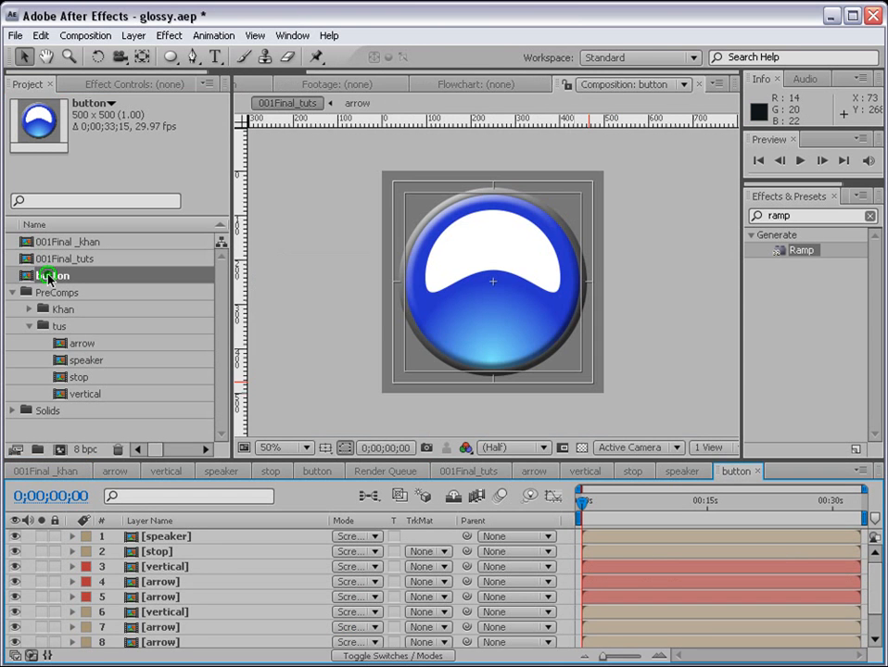
click(58, 327)
drag(58, 326, 58, 327)
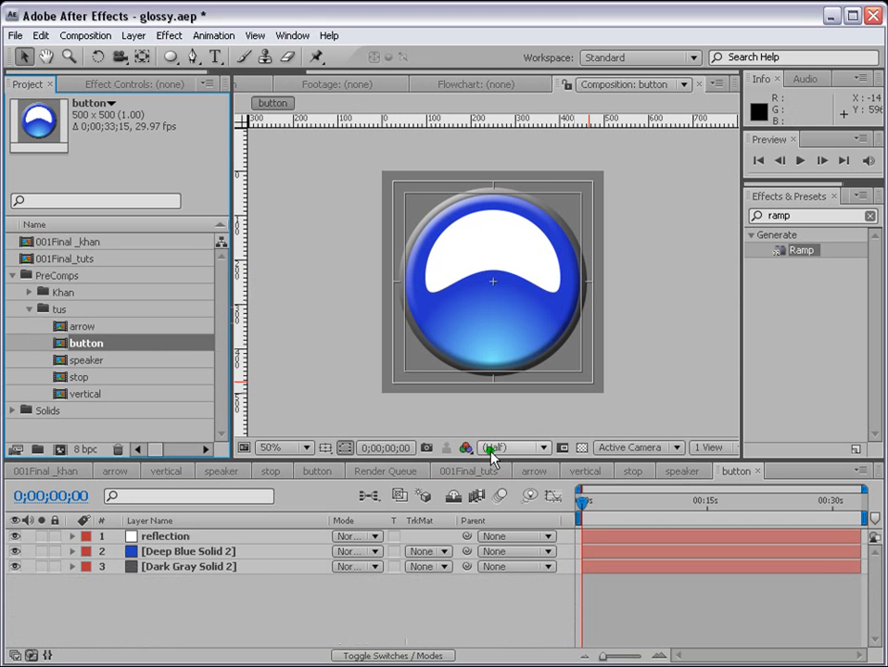
Step: Duplicate the reflection layer's mask and set the copy's mask mode to Subtract
click(165, 540)
key(m)
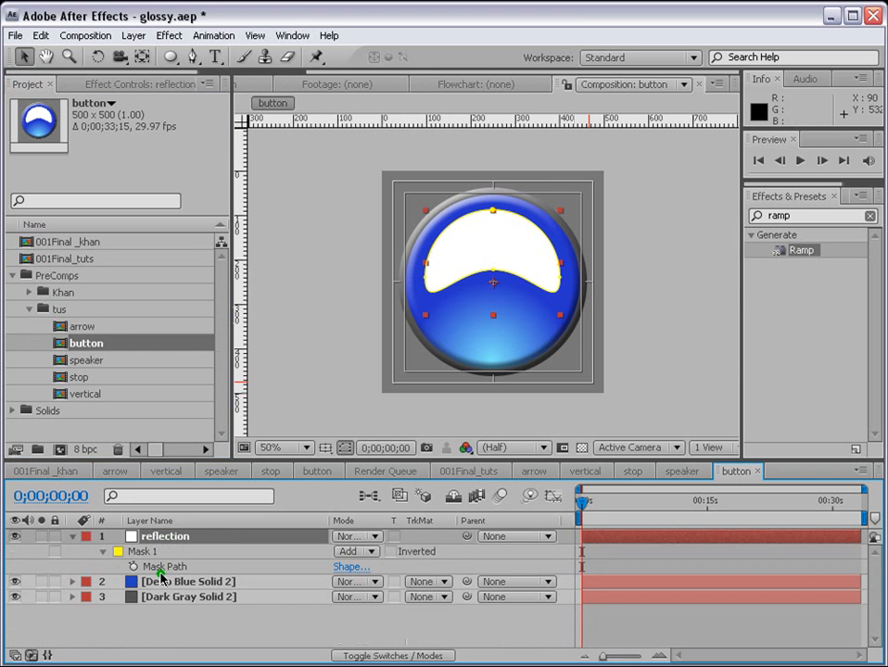
click(139, 556)
key(ctrl+d)
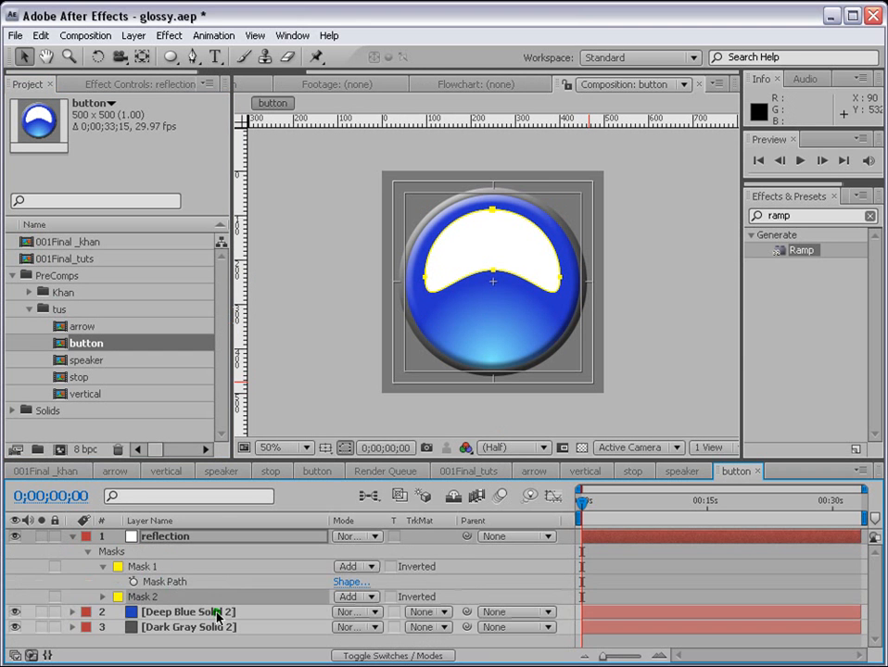
click(362, 596)
click(367, 610)
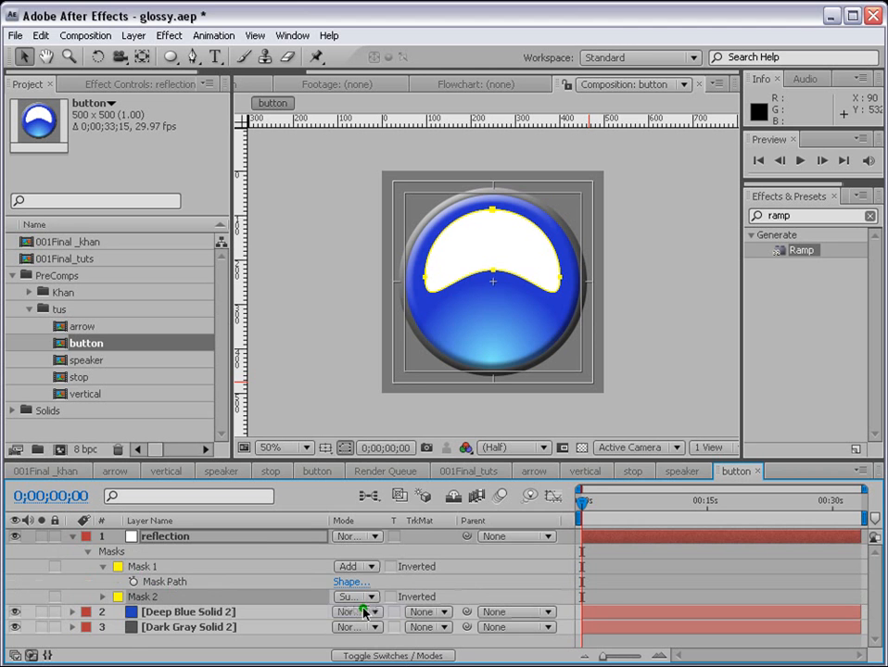
Step: Set the subtracting Mask 2 of the reflection layer to a 71-pixel feather and a -12-pixel expansion
click(102, 596)
scroll(166, 584, down, 1)
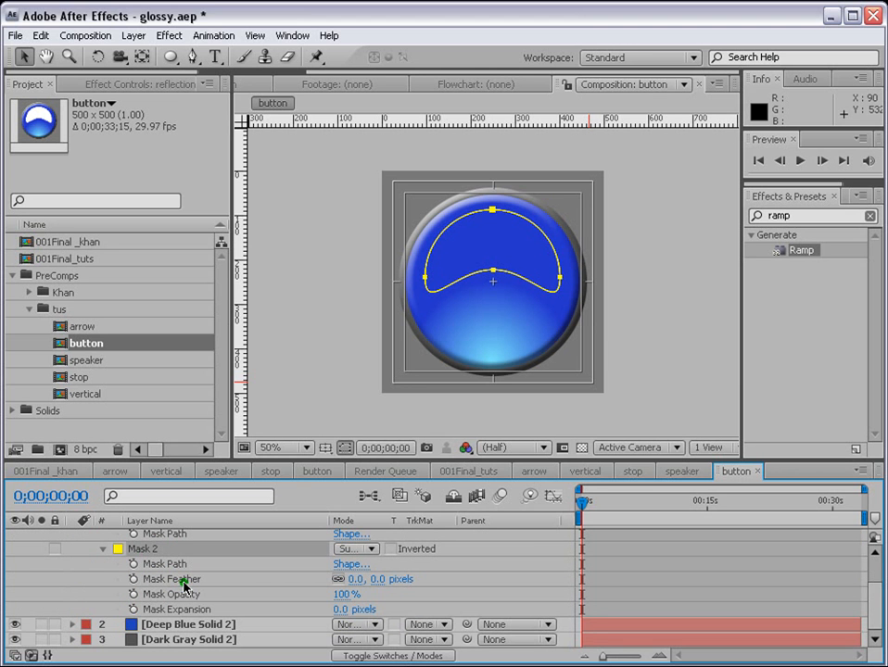
drag(337, 611, 414, 579)
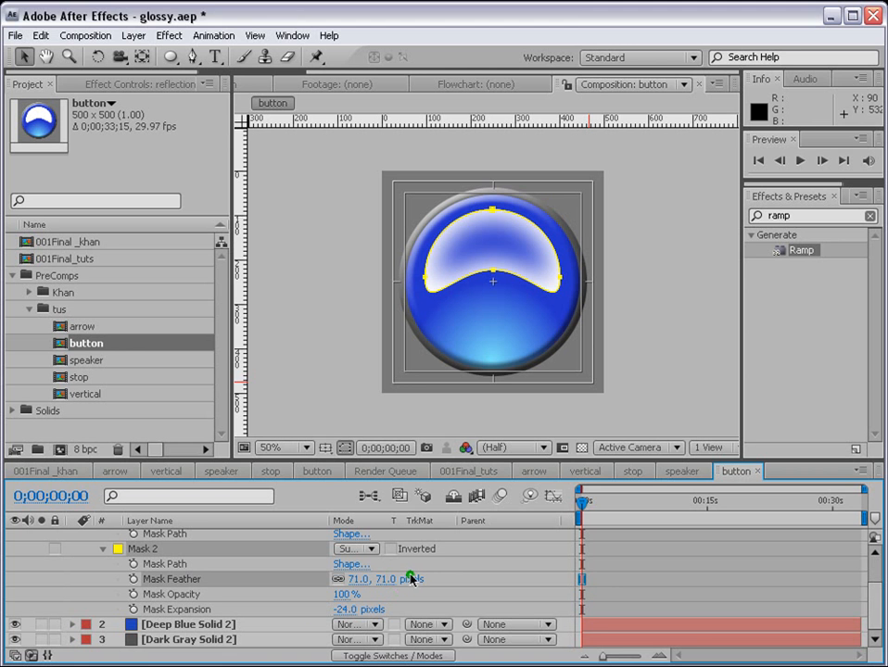
drag(345, 610, 336, 612)
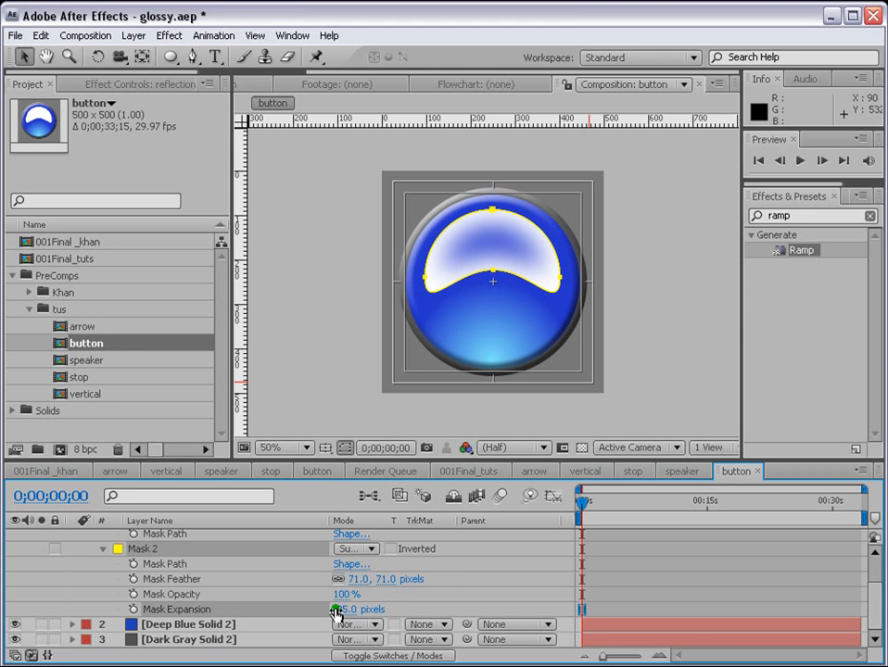
click(679, 532)
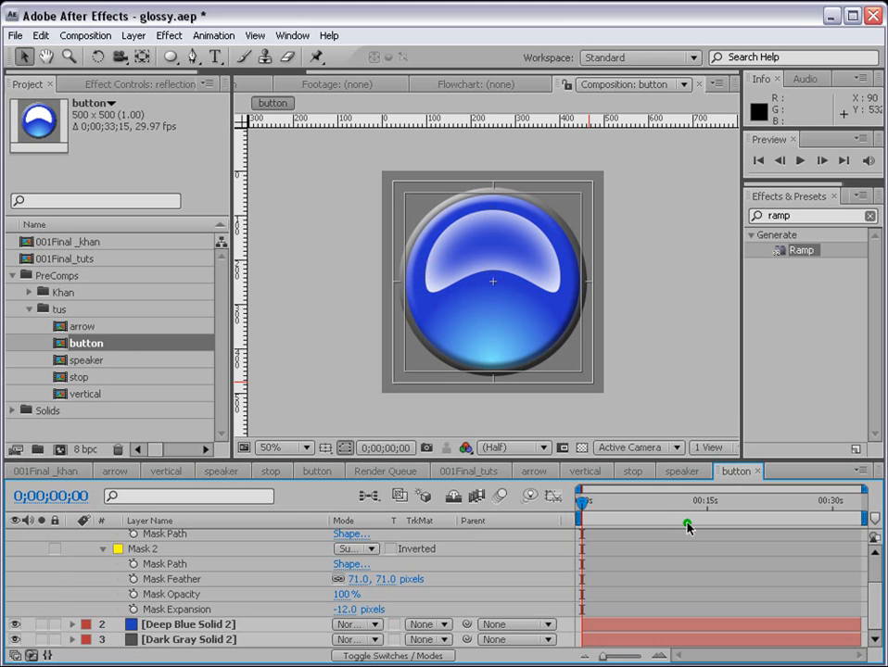
scroll(687, 527, up, 3)
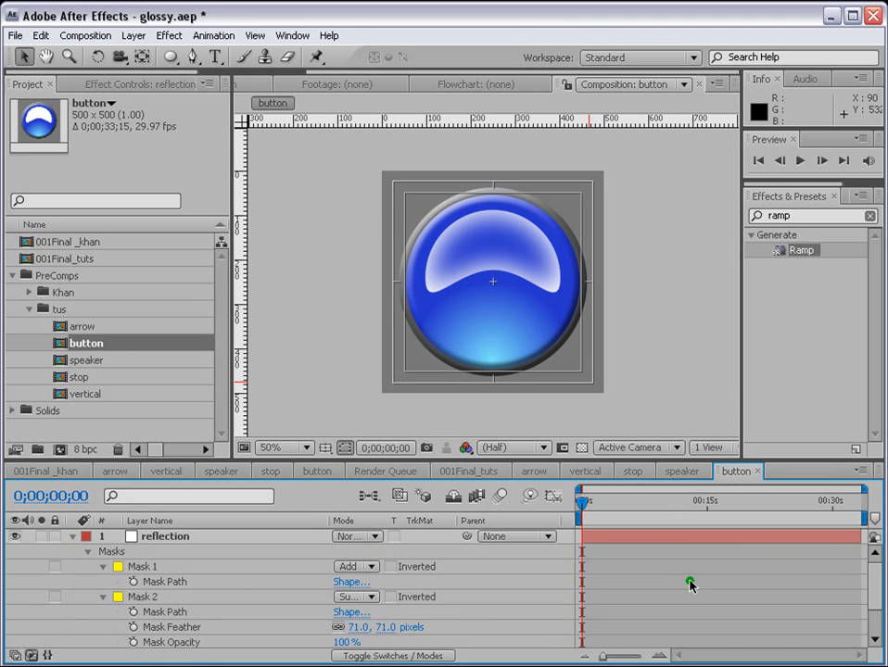
click(73, 542)
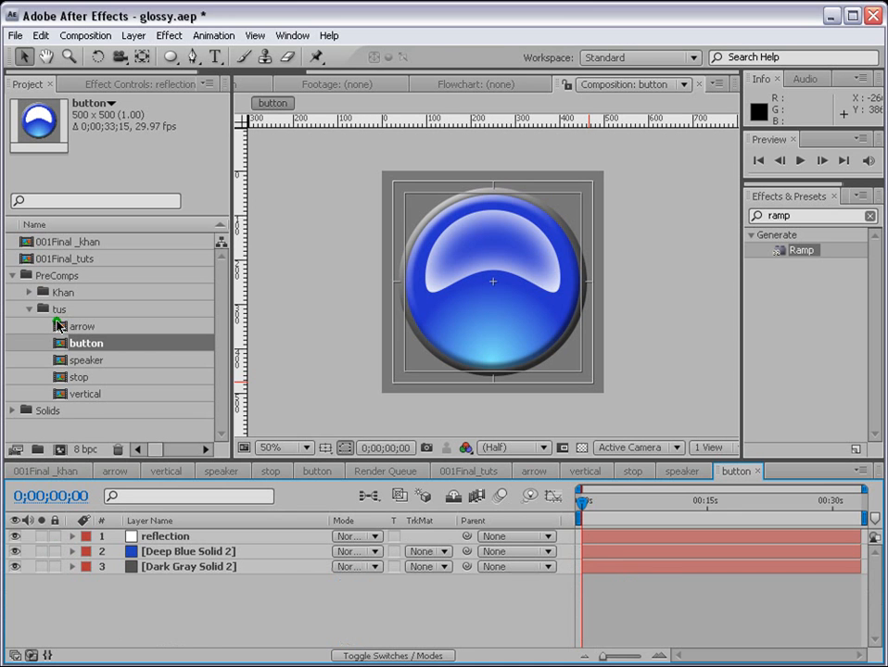
Step: Add the arrow composition as the top layer of button and flip it horizontally with a scale of -100, 100%
drag(81, 327, 82, 372)
drag(132, 538, 311, 534)
key(s)
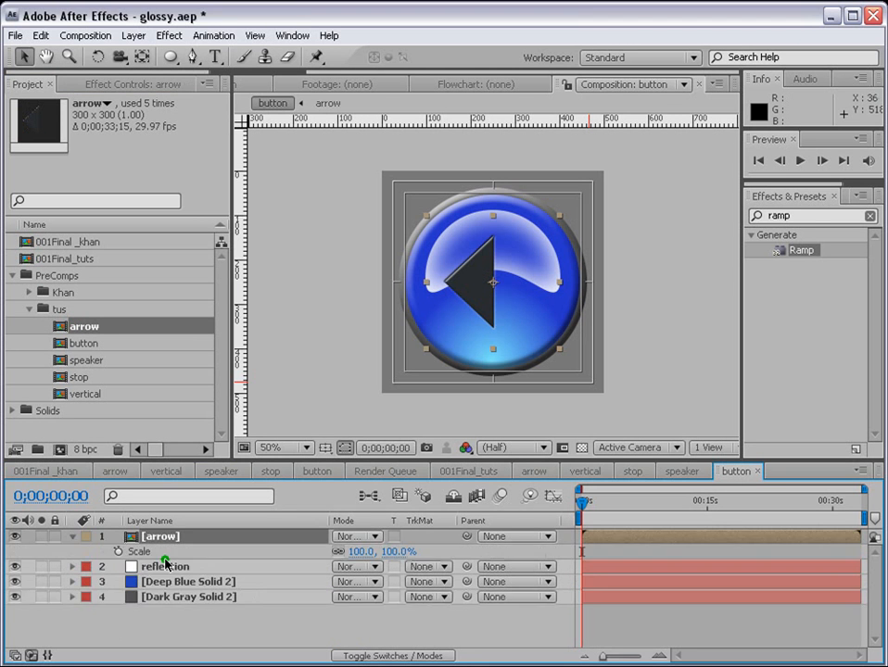
click(359, 551)
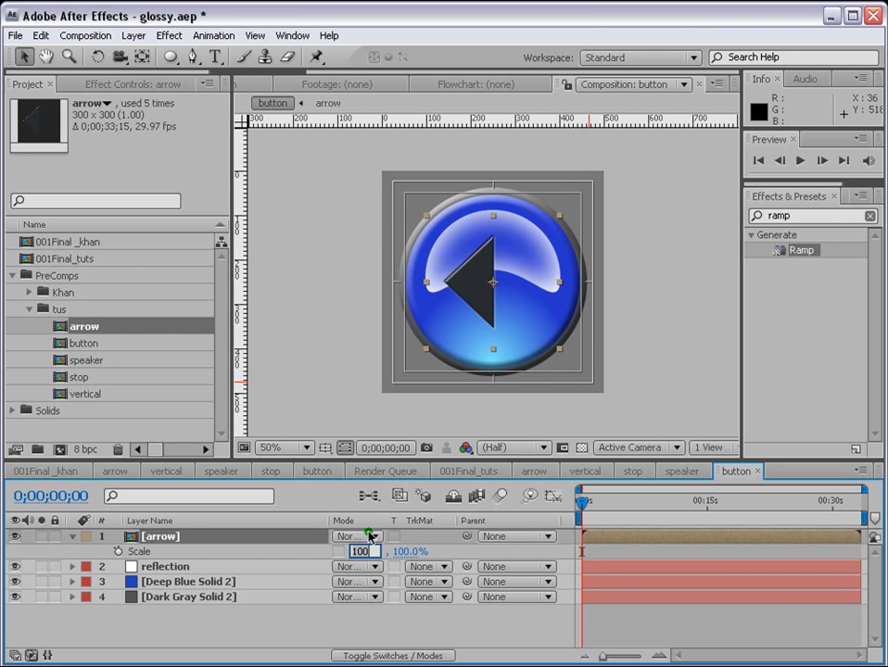
text(-100)
key(Return)
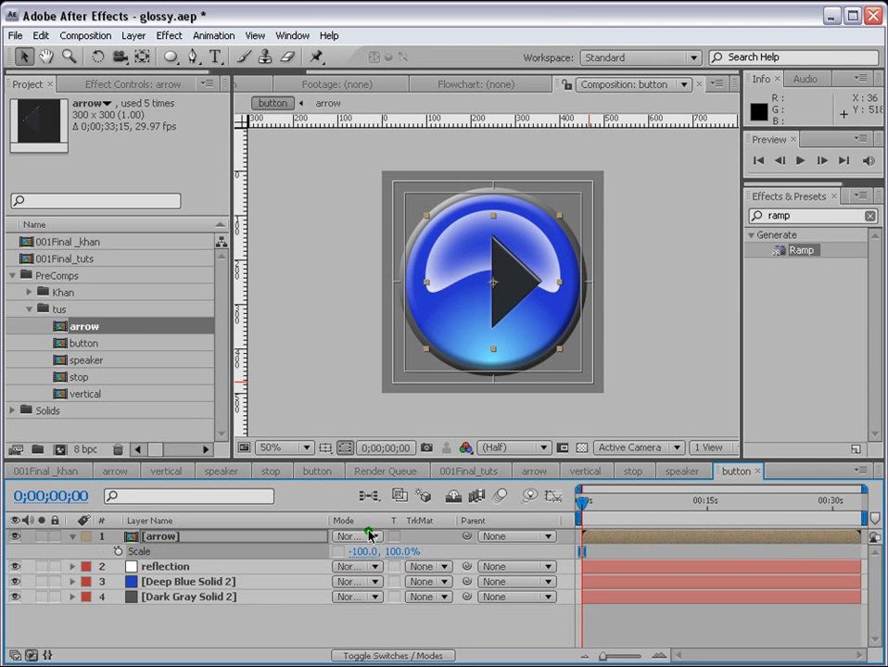
click(611, 622)
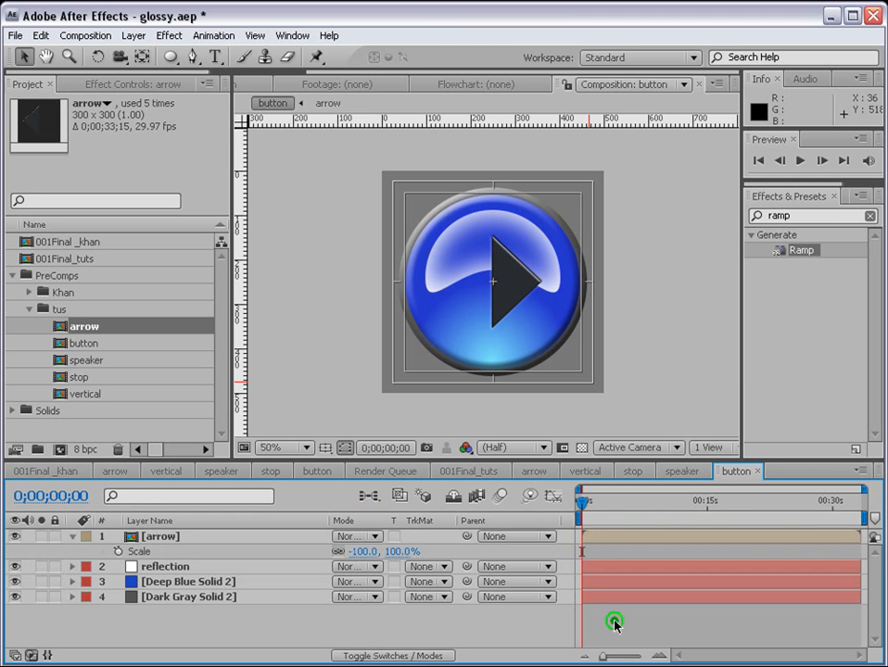
Step: Shift the arrow slightly left within the blue circle and set its blending mode to Add
drag(535, 322, 525, 325)
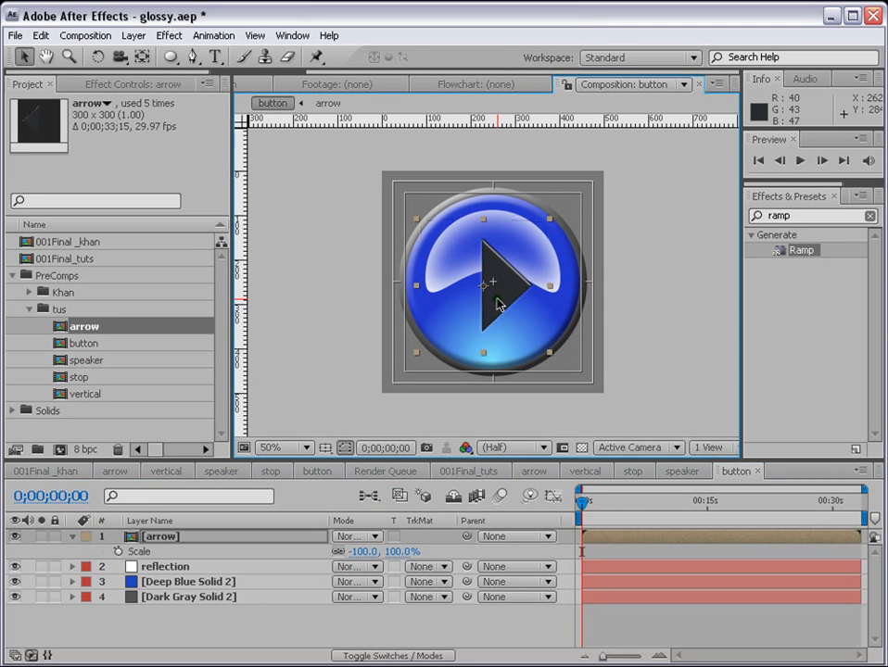
click(372, 568)
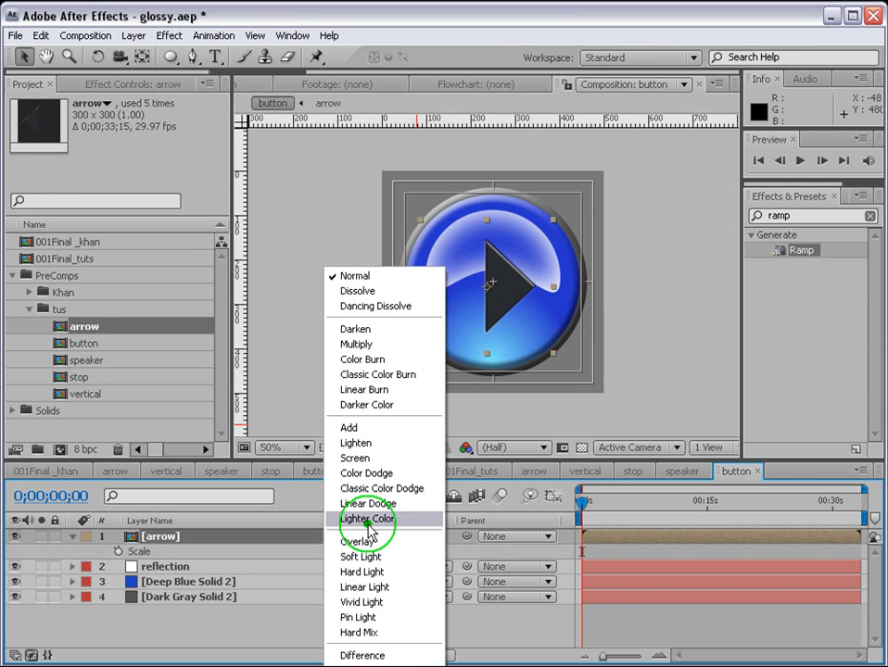
click(348, 428)
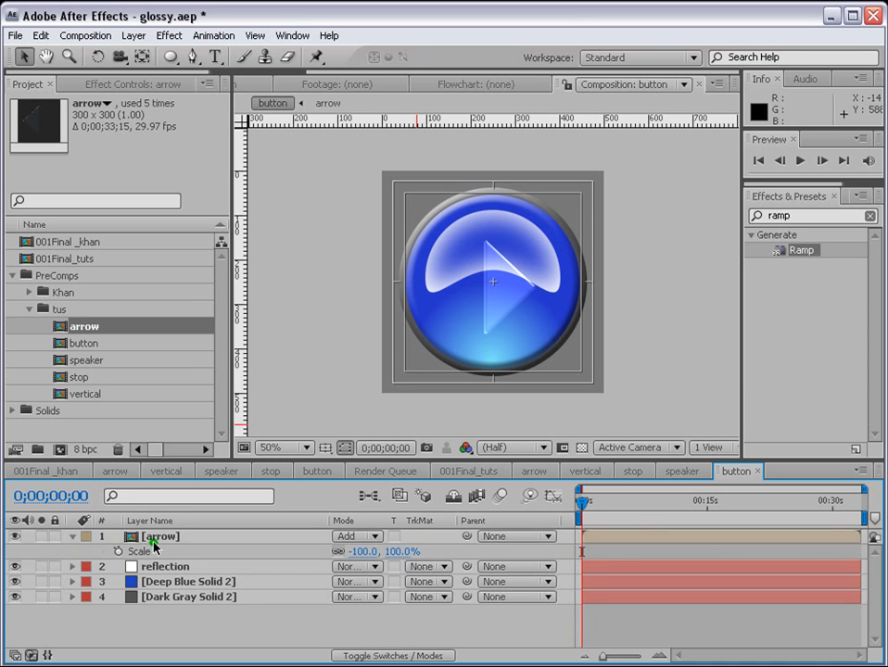
Step: Enlarge the arrow layer to a scale of -120, 120% and recenter it vertically on the button
drag(364, 557, 350, 557)
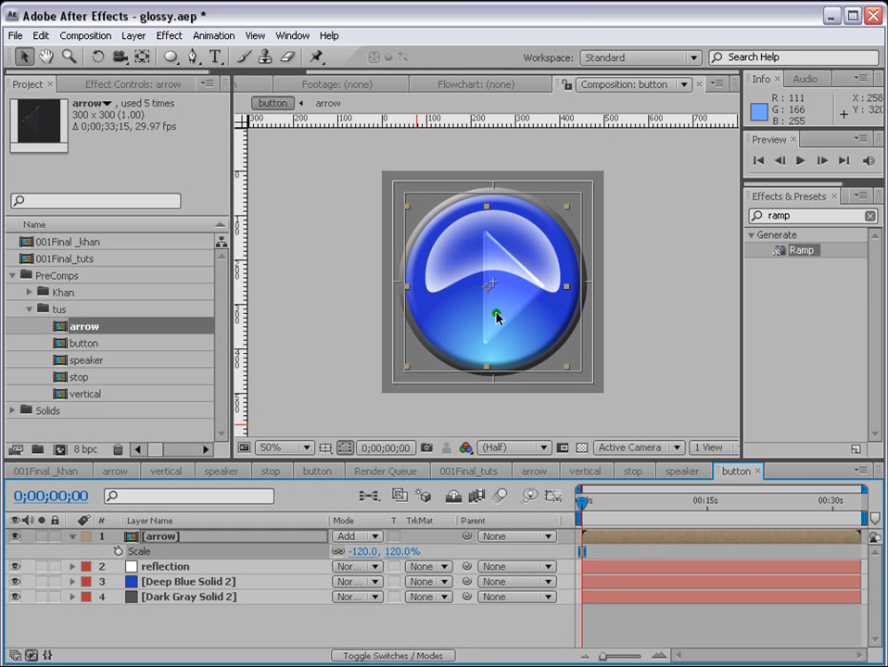
click(494, 309)
drag(491, 307, 502, 309)
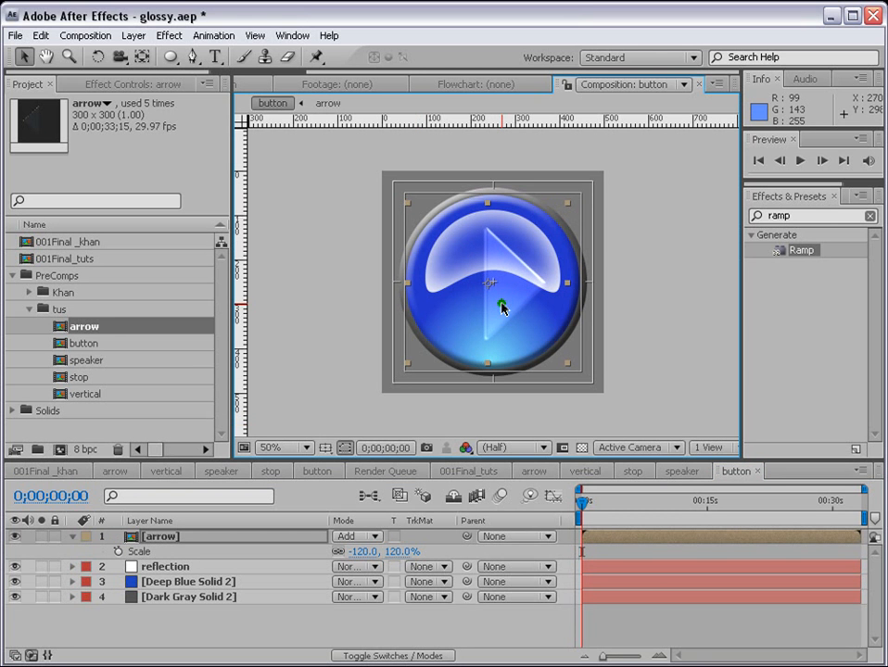
click(670, 638)
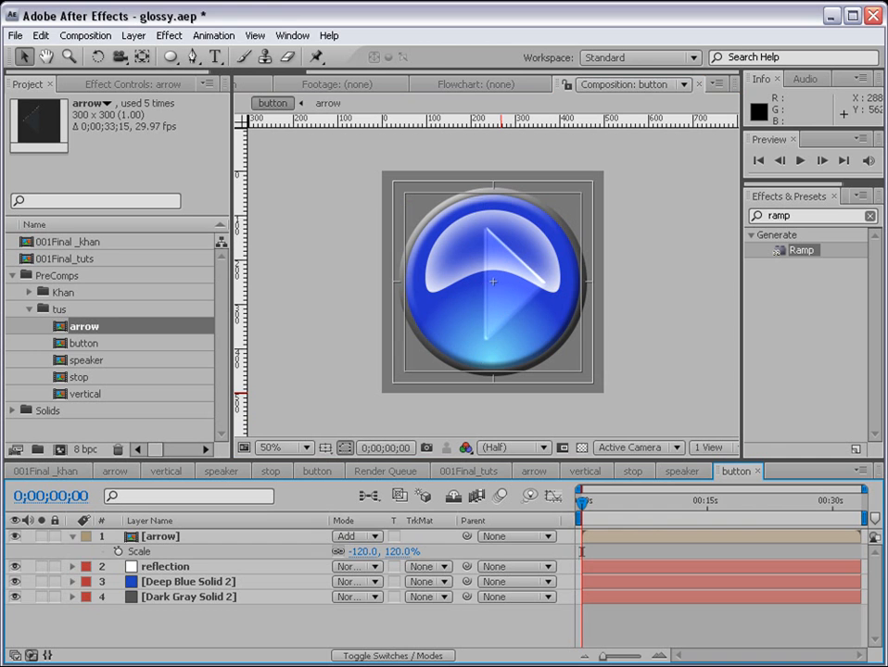
click(78, 541)
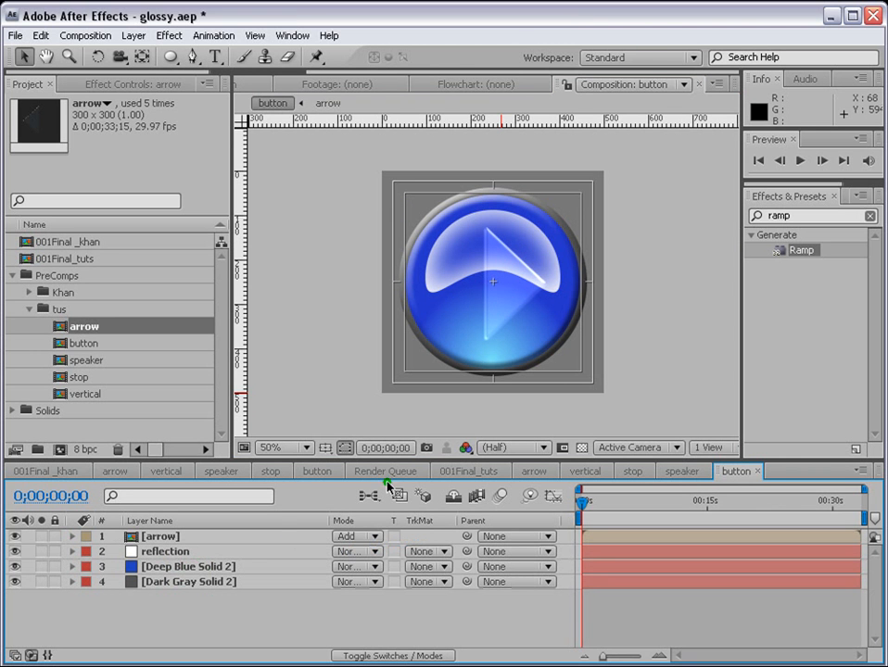
Step: Duplicate the Deep Blue Solid 2 layer and place the copy above the reflection layer, below the arrow
click(163, 567)
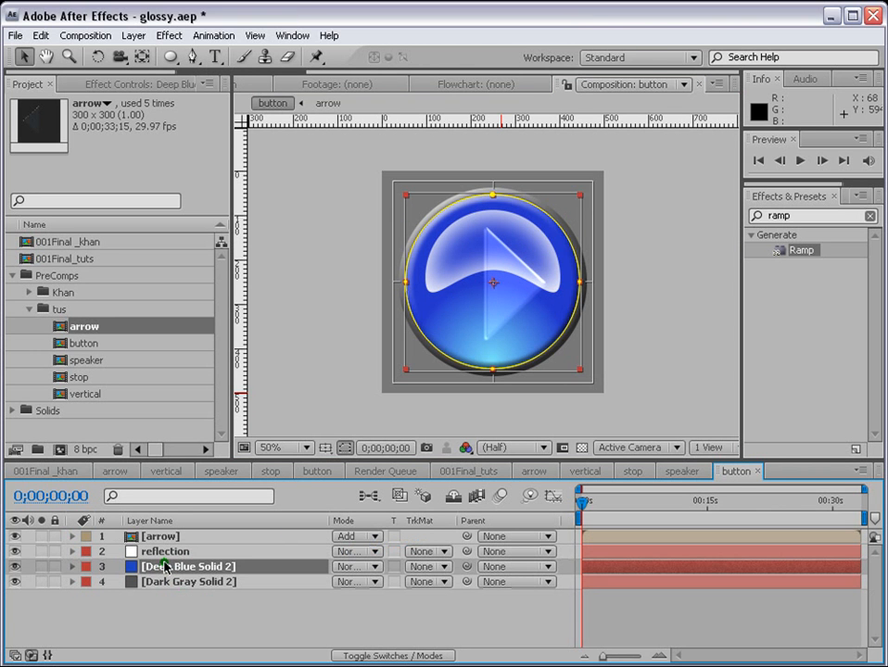
key(ctrl+d)
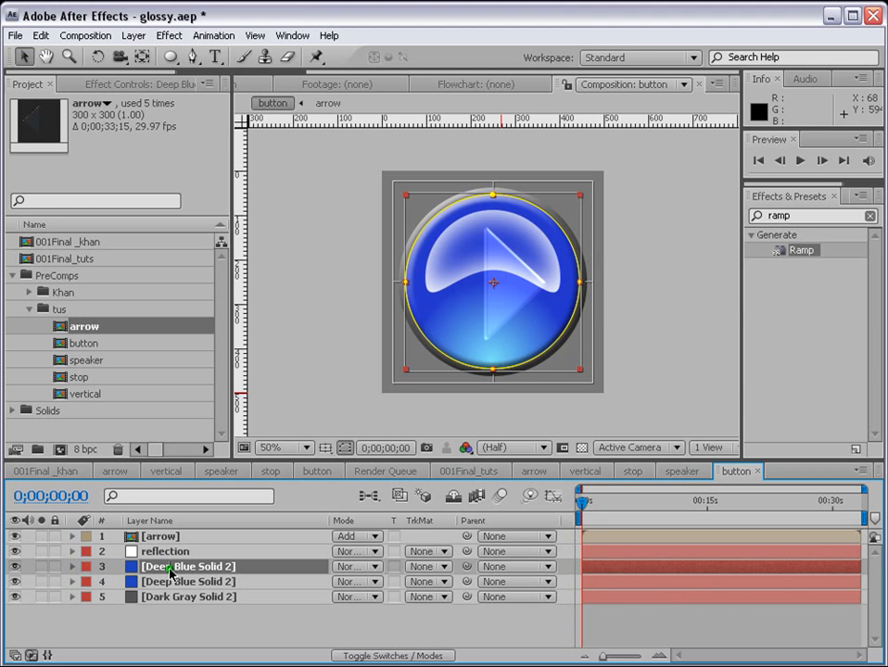
mouse_move(171, 569)
mouse_down()
mouse_move(174, 540)
mouse_move(177, 556)
mouse_up()
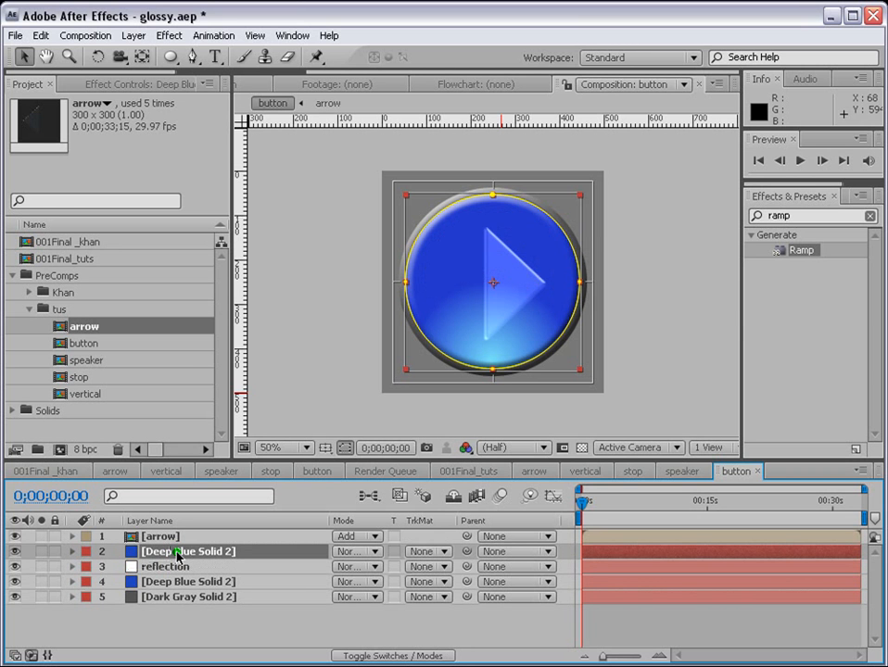
Step: Delete the layer styles from the upper Deep Blue Solid 2 copy
click(72, 551)
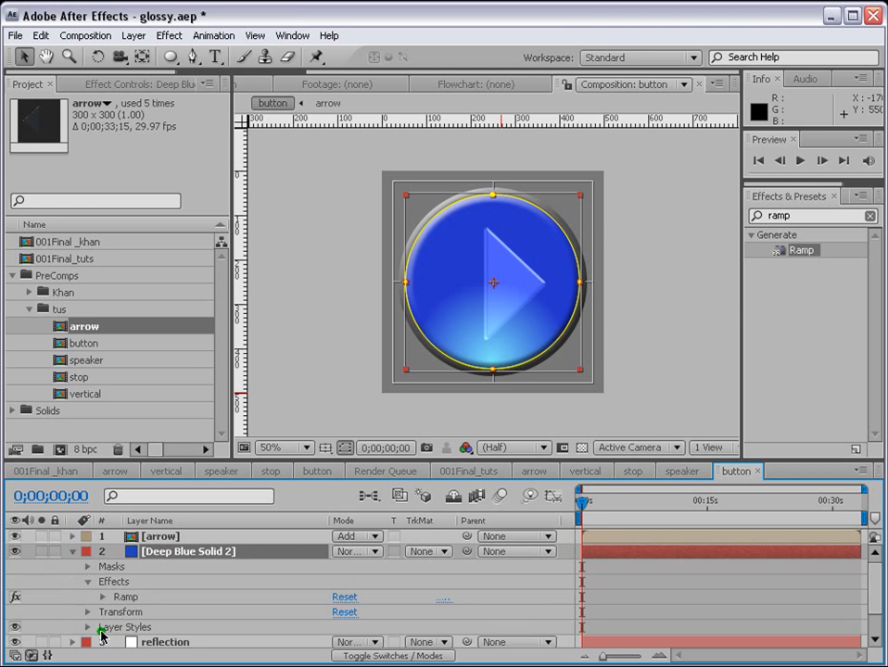
click(121, 627)
key(Delete)
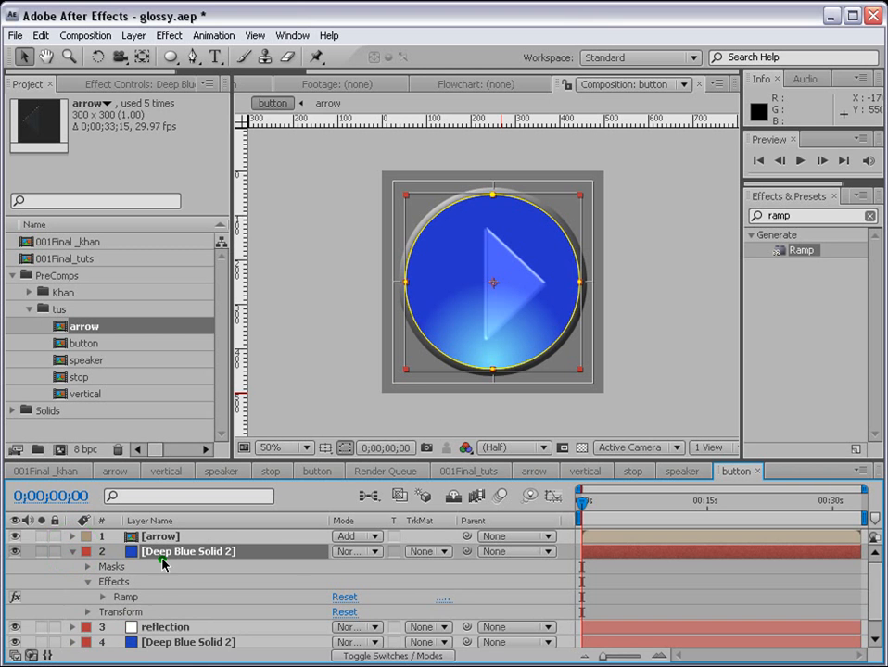
click(74, 552)
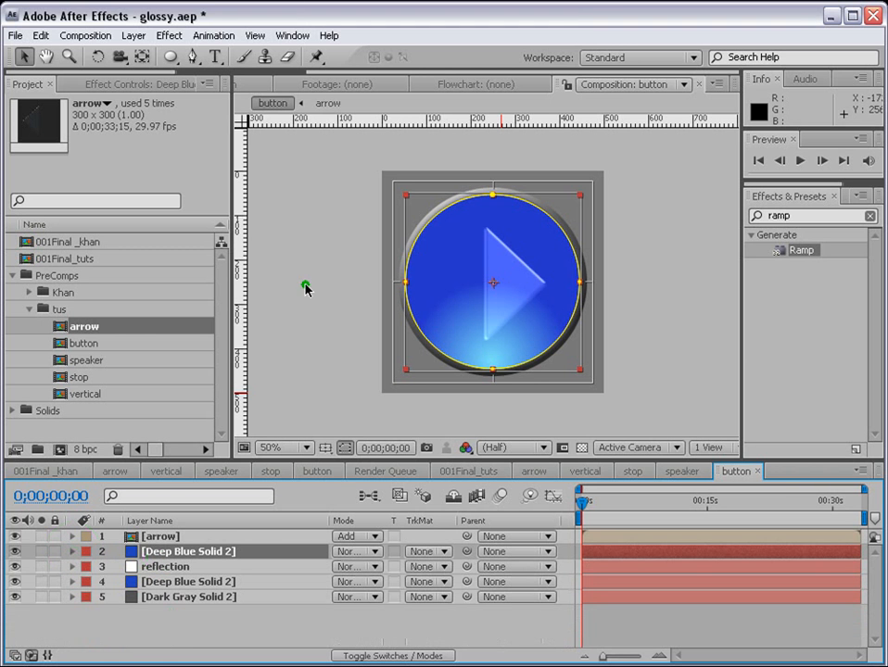
Step: Draw a large elliptical mask over the lower-right part of the upper blue circle and set it to Subtract
key(comma)
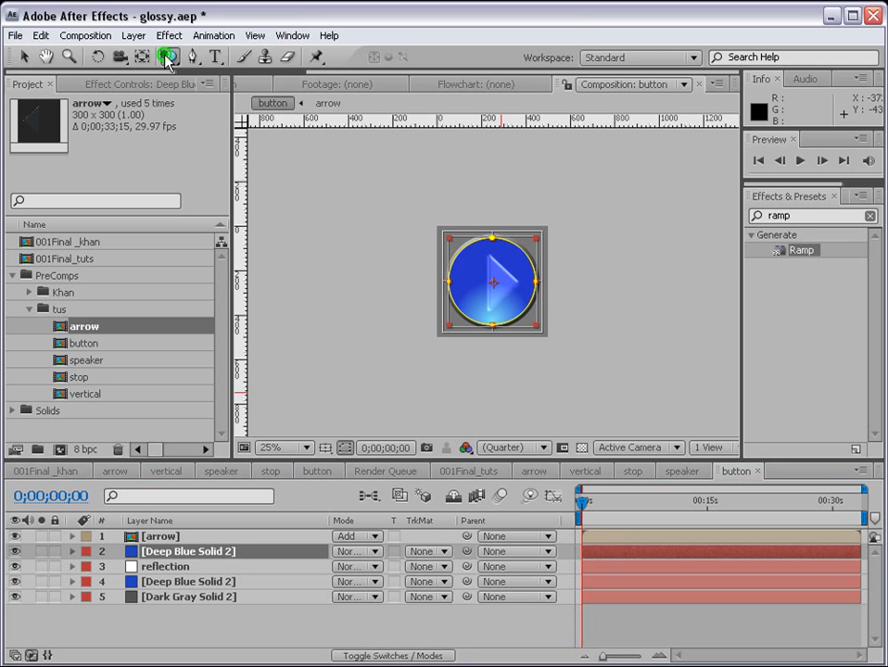
drag(168, 59, 224, 93)
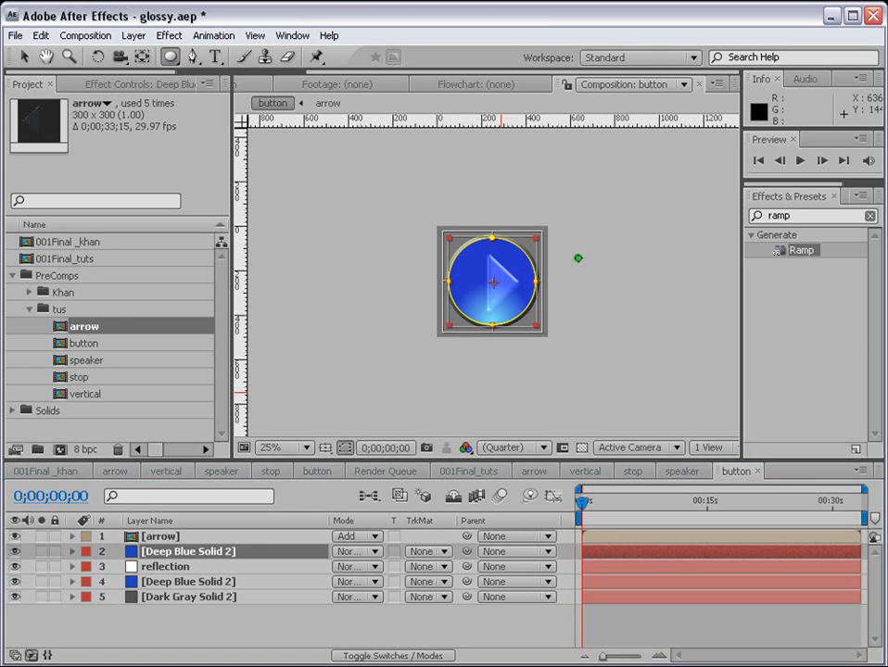
drag(578, 257, 475, 368)
click(360, 596)
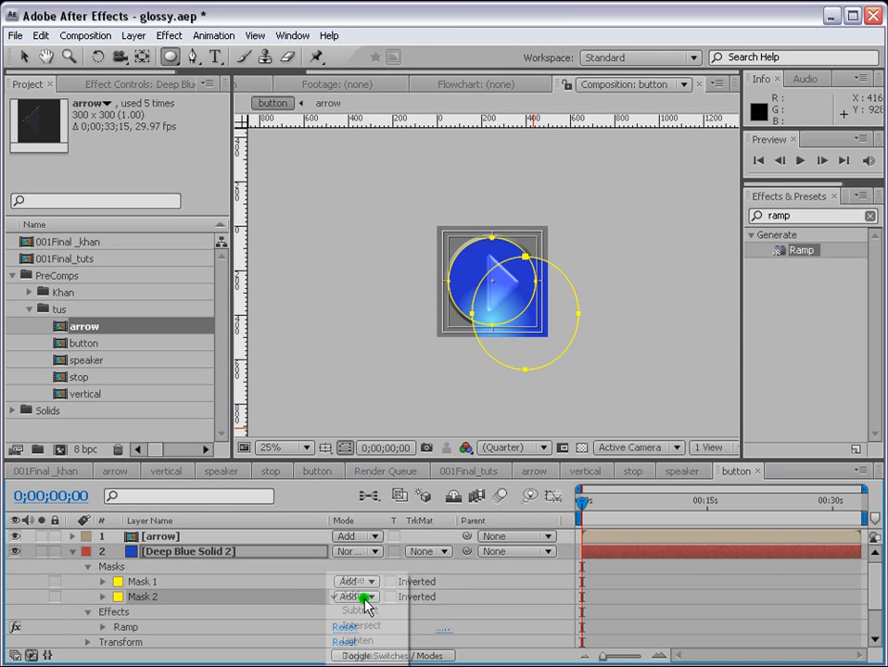
click(363, 612)
key(period)
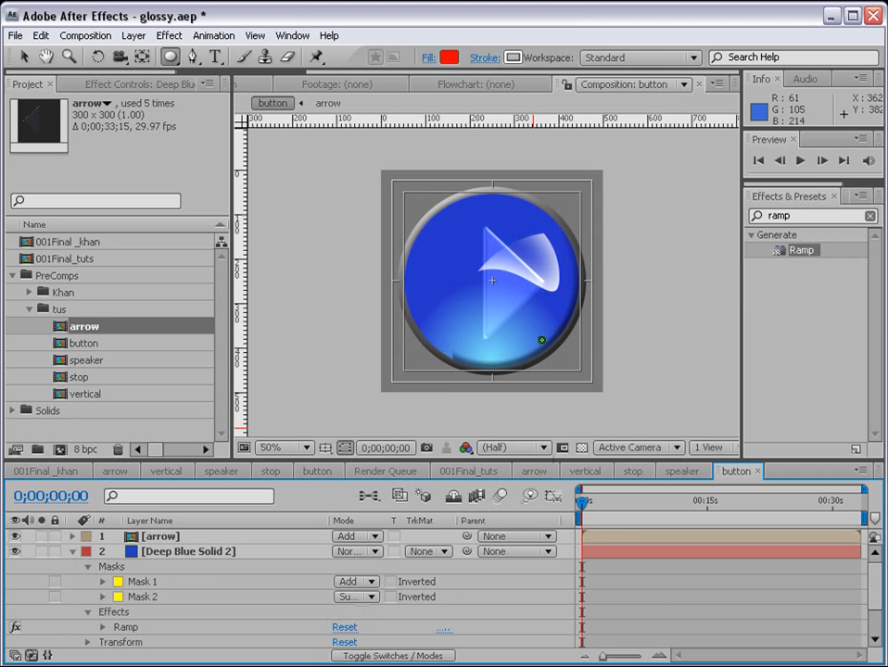
key(ctrl+grave)
Step: Set the upper Deep Blue Solid 2 layer's blending mode to Screen and its opacity to 35%
click(354, 551)
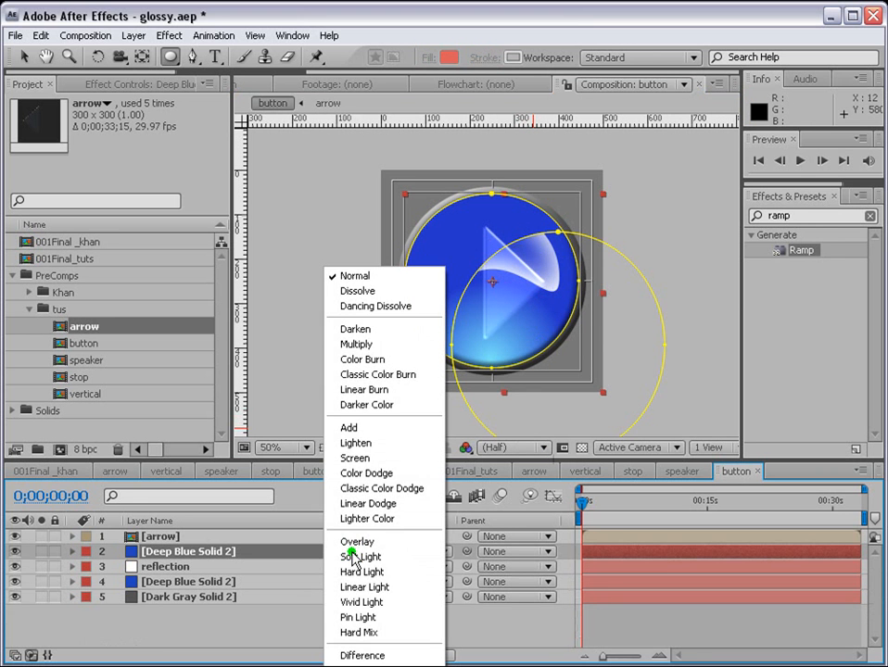
click(357, 453)
click(640, 628)
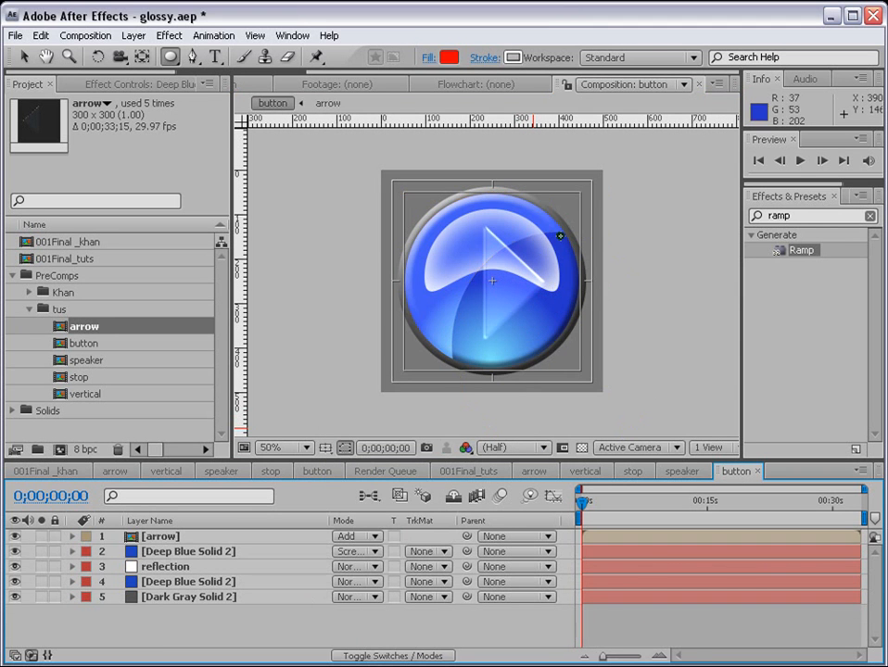
click(174, 552)
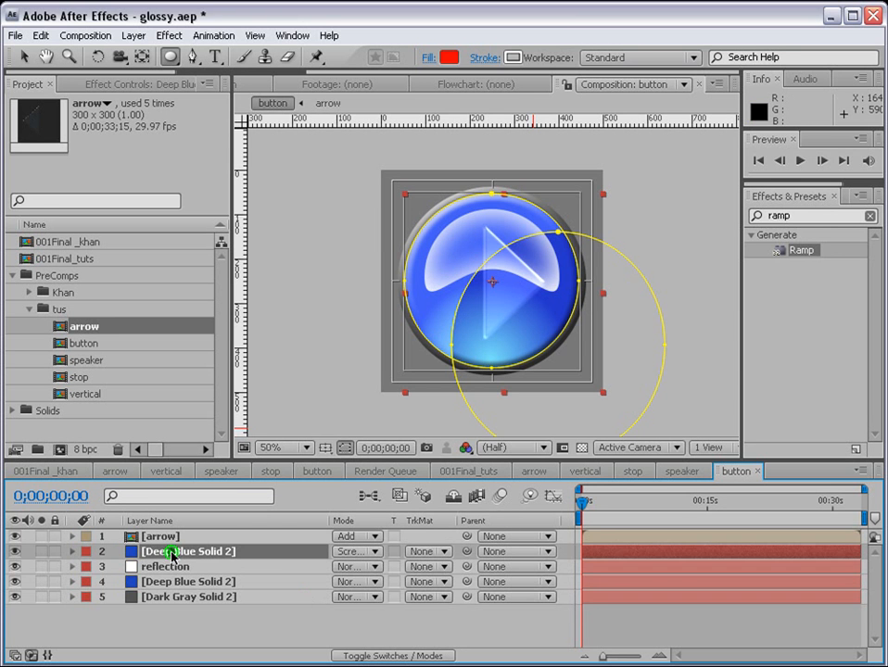
key(t)
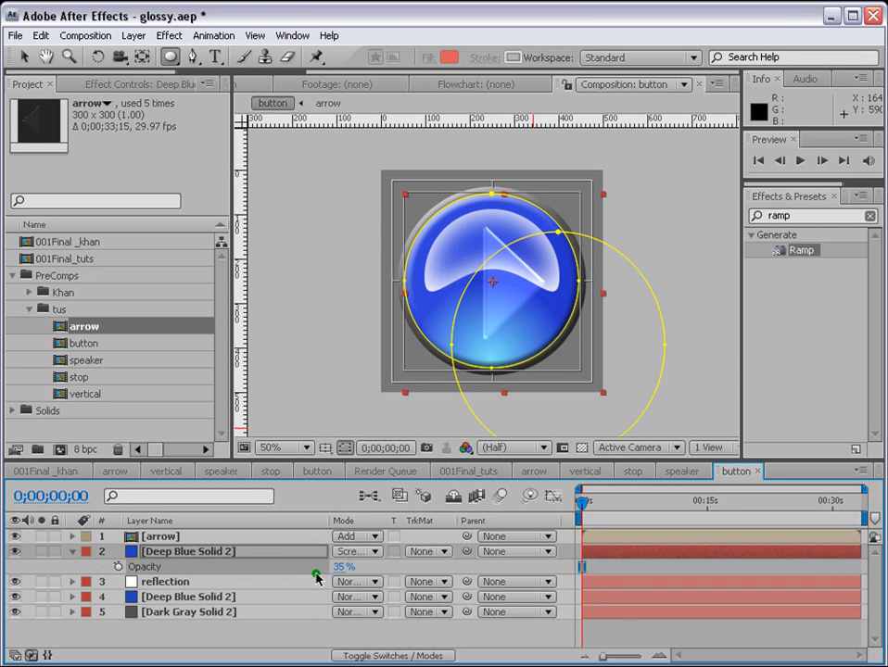
click(634, 637)
key(t)
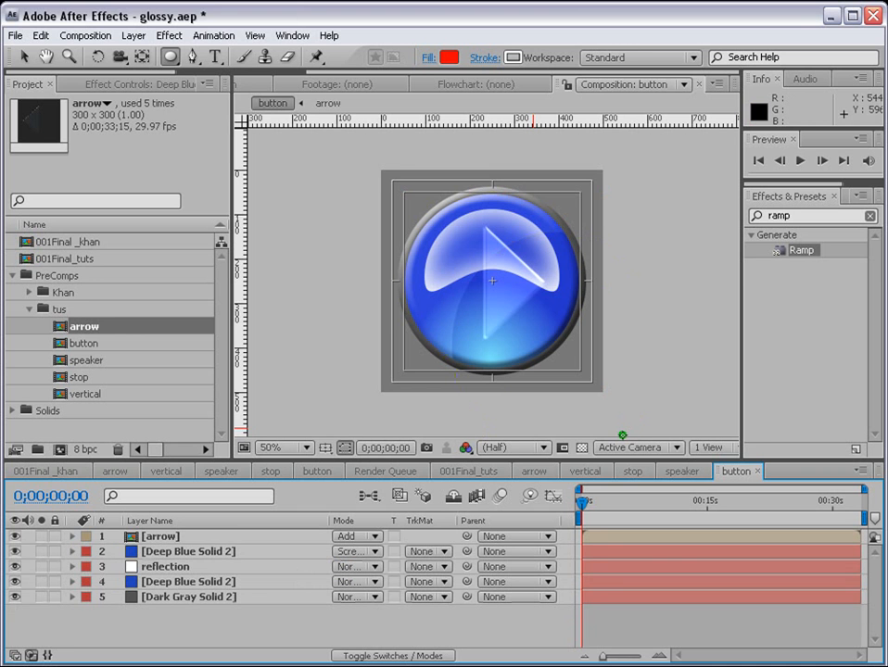
Step: Add the button precomp as the uppermost layer of 001Final_tuts and scale it down to fit the tube's circular gap
double_click(66, 259)
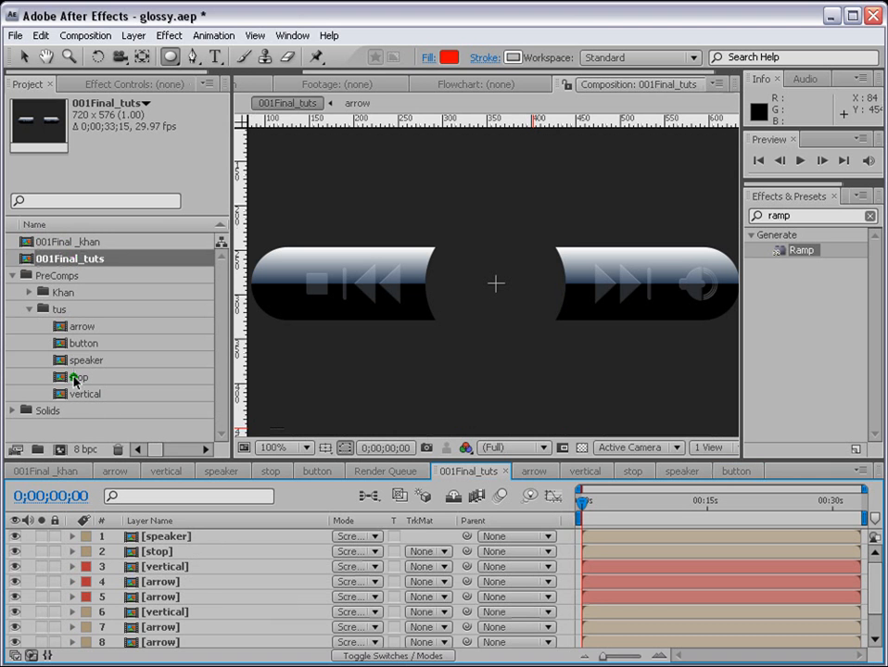
drag(76, 351, 256, 536)
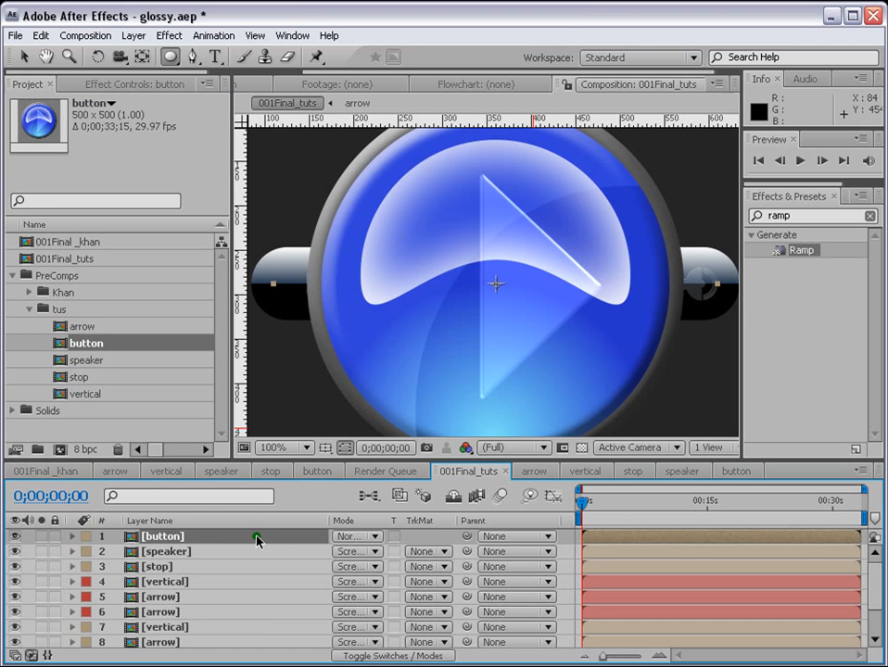
click(23, 56)
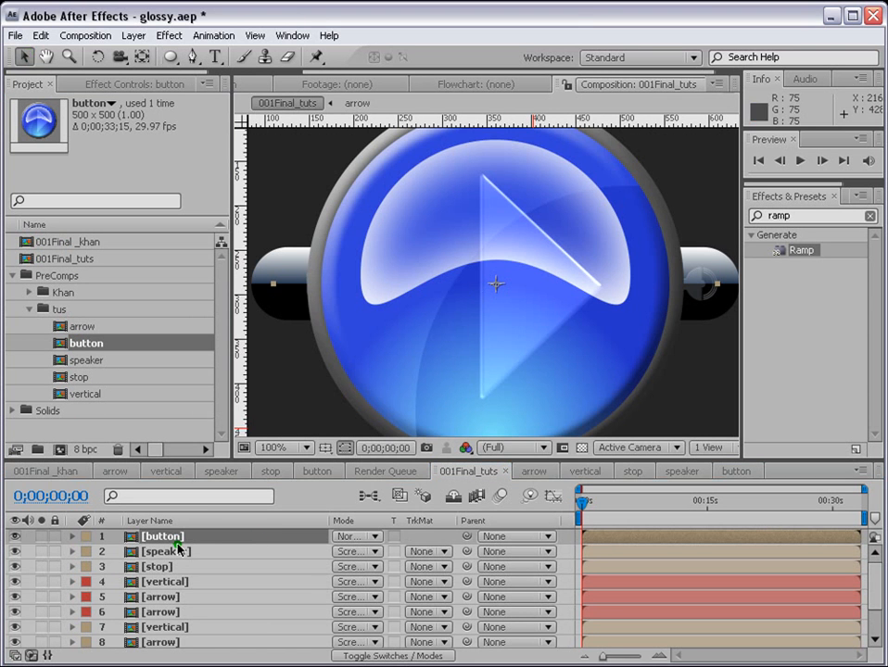
key(s)
drag(358, 551, 358, 551)
Step: Apply a Drop Shadow effect to the tube layer and set its shadow color to bright light blue
scroll(223, 621, down, 2)
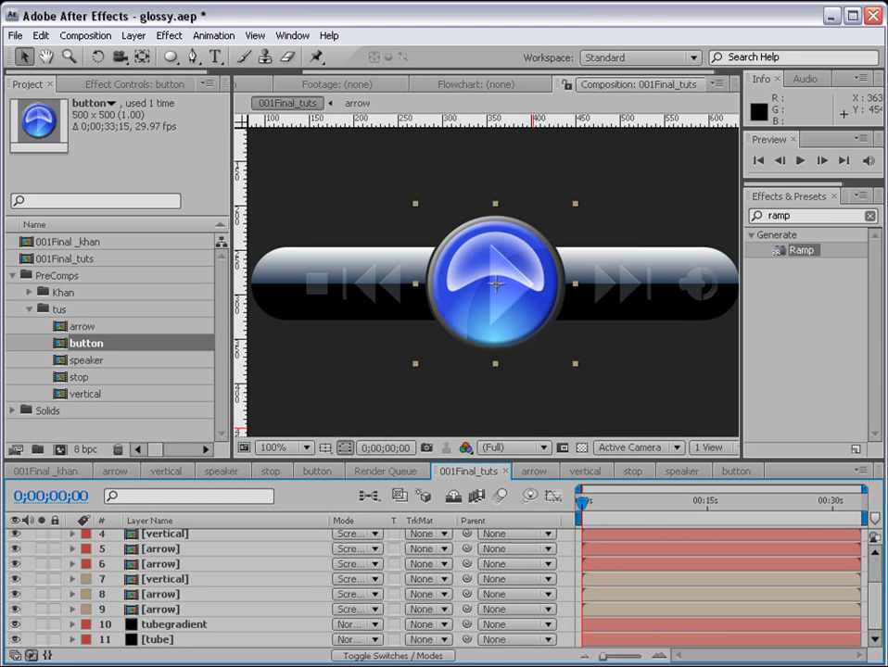
click(158, 639)
click(806, 215)
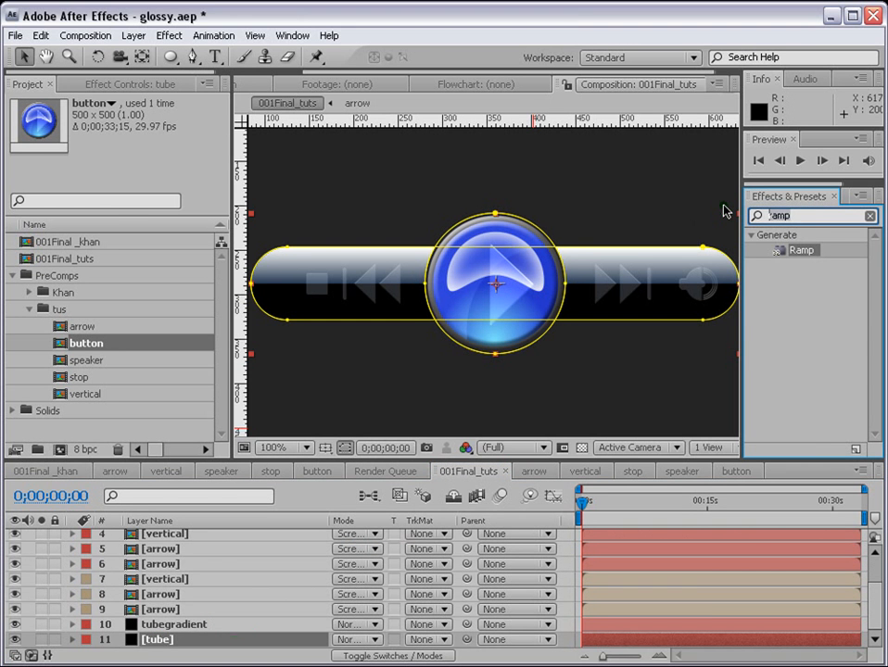
text(shadow)
drag(821, 416, 674, 638)
click(116, 148)
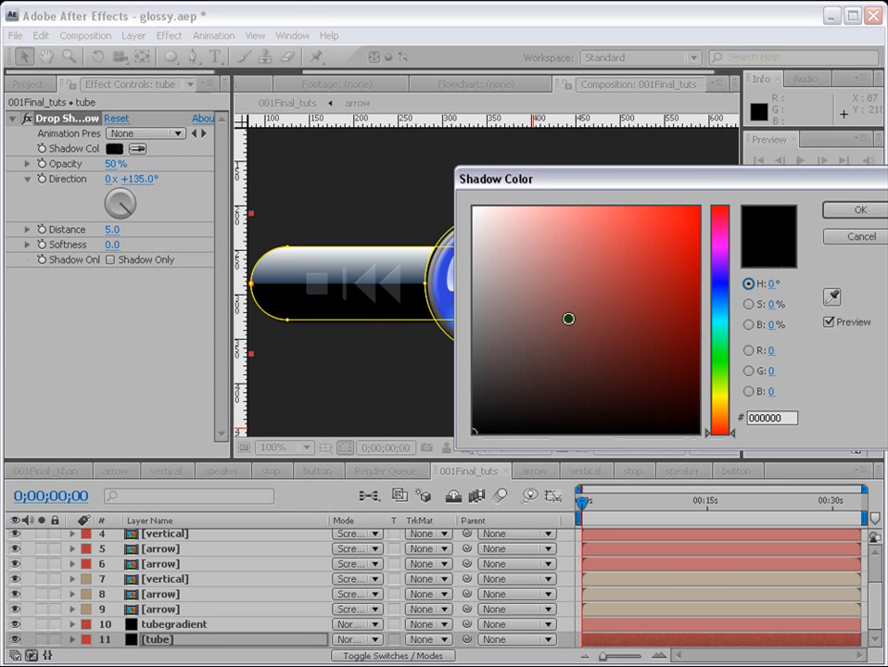
click(719, 312)
click(651, 221)
drag(651, 221, 638, 210)
click(845, 209)
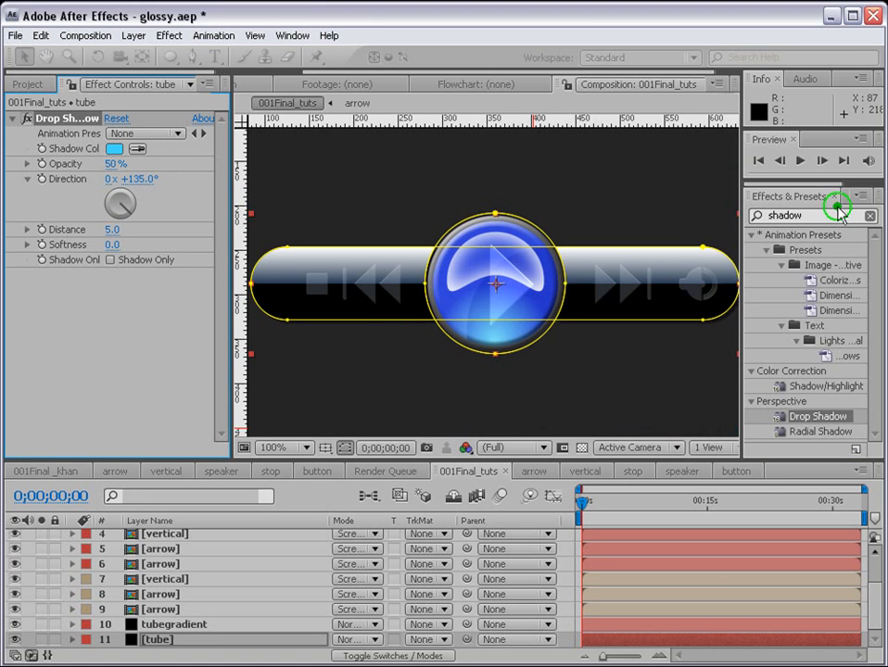
Step: Set the tube's drop shadow distance to 2 and softness to 5
click(112, 230)
text(2)
key(Return)
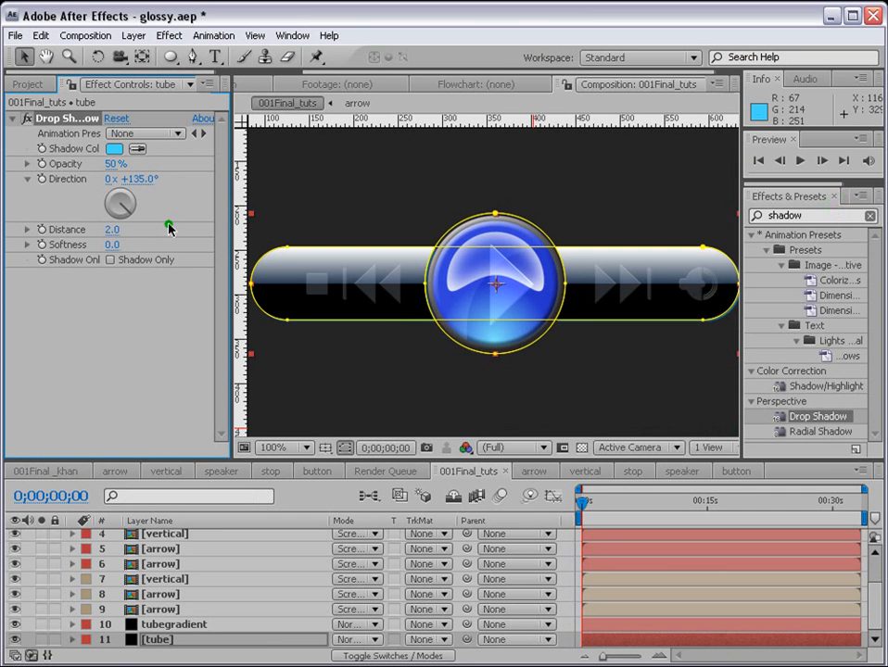
click(114, 245)
text(5)
key(Return)
click(387, 387)
click(404, 416)
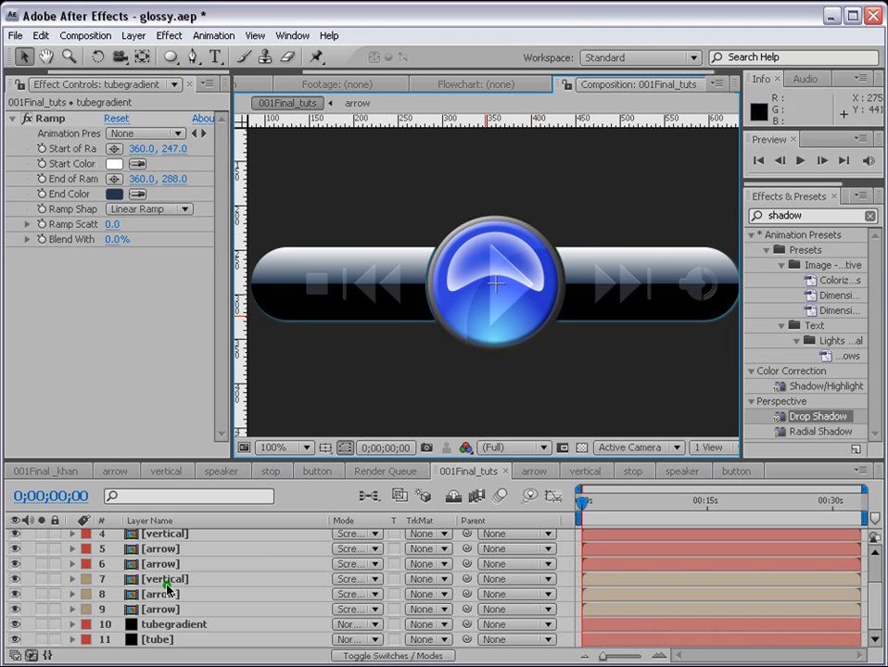
Step: Copy the Drop Shadow effect from the tube layer to the button layer
click(162, 625)
click(151, 639)
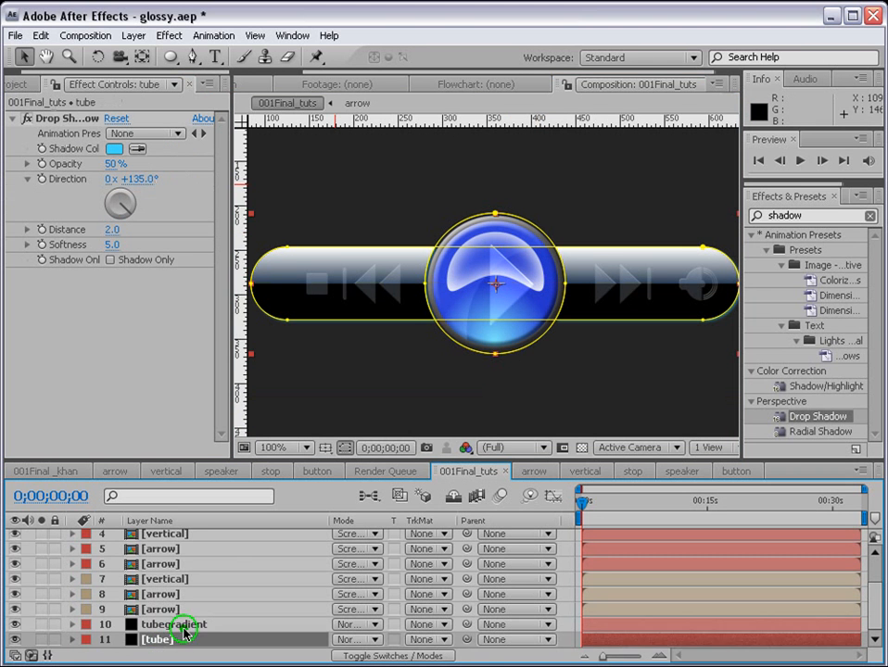
key(e)
click(139, 639)
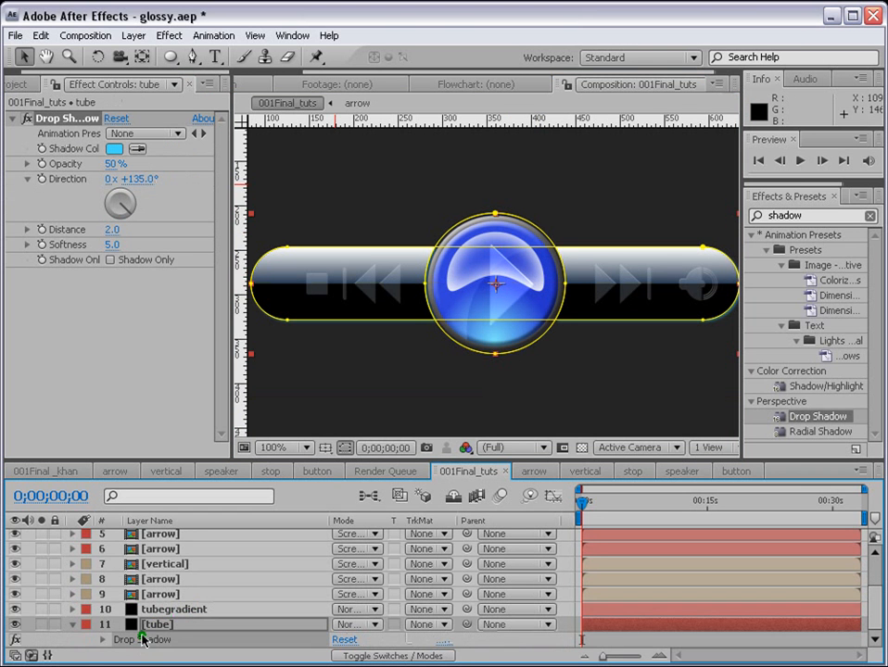
scroll(156, 635, up, 3)
click(259, 534)
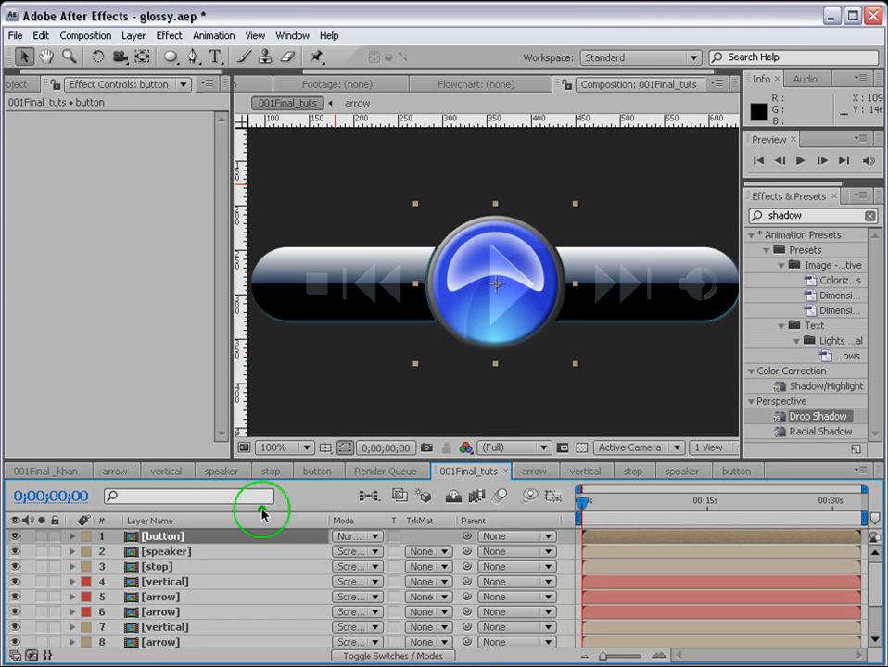
key(ctrl+v)
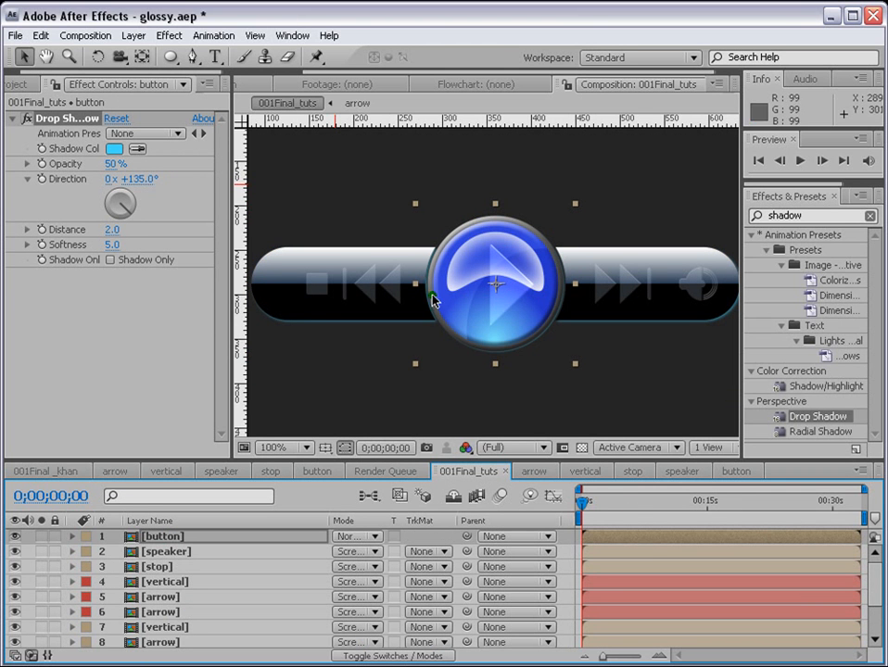
Step: Set the button's drop shadow distance to 0 and softness to 56
click(111, 229)
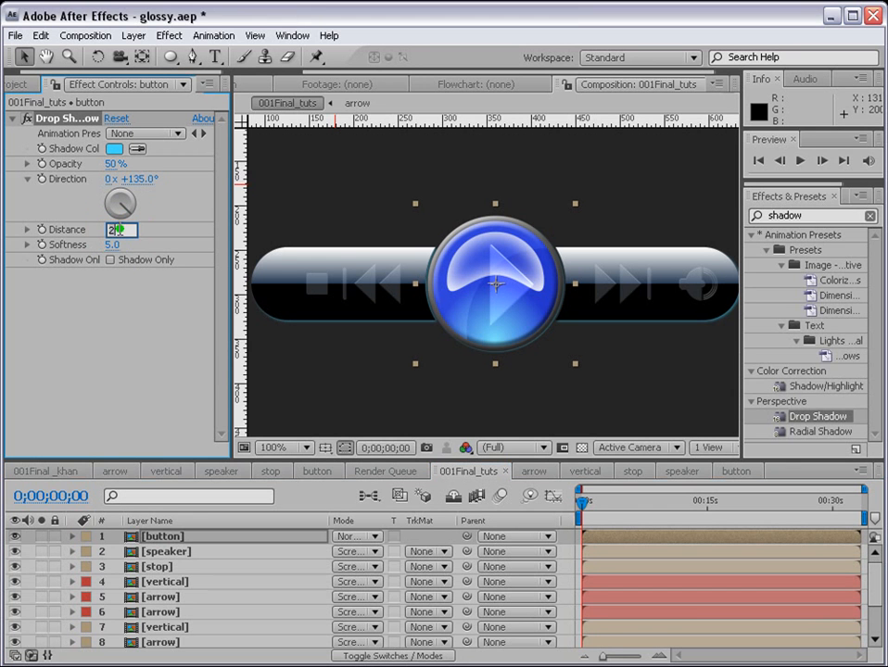
text(0)
key(Return)
drag(109, 247, 116, 272)
Step: Apply the Stylize Glow effect to the button layer and set its glow radius to 155
click(169, 536)
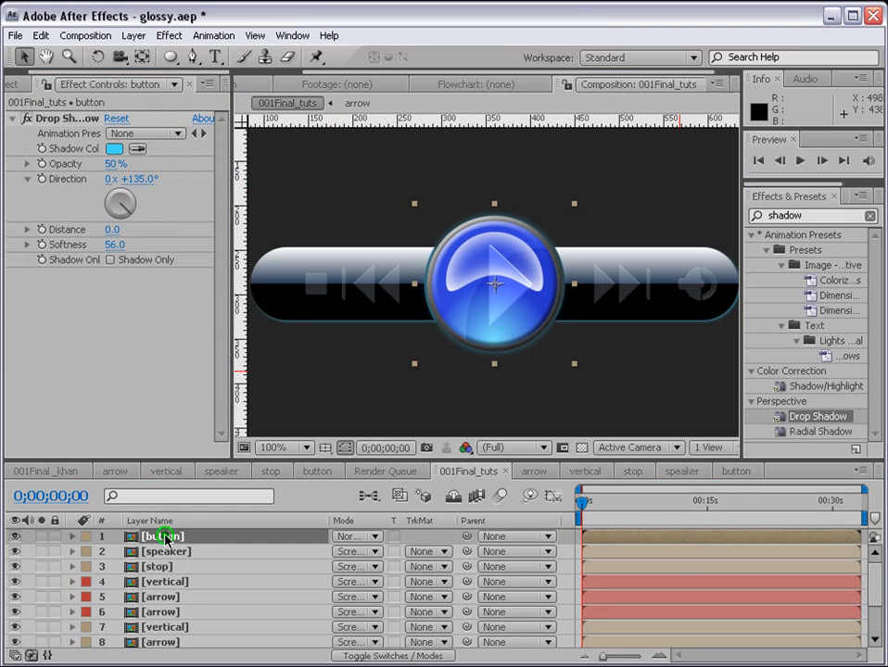
drag(814, 214, 724, 209)
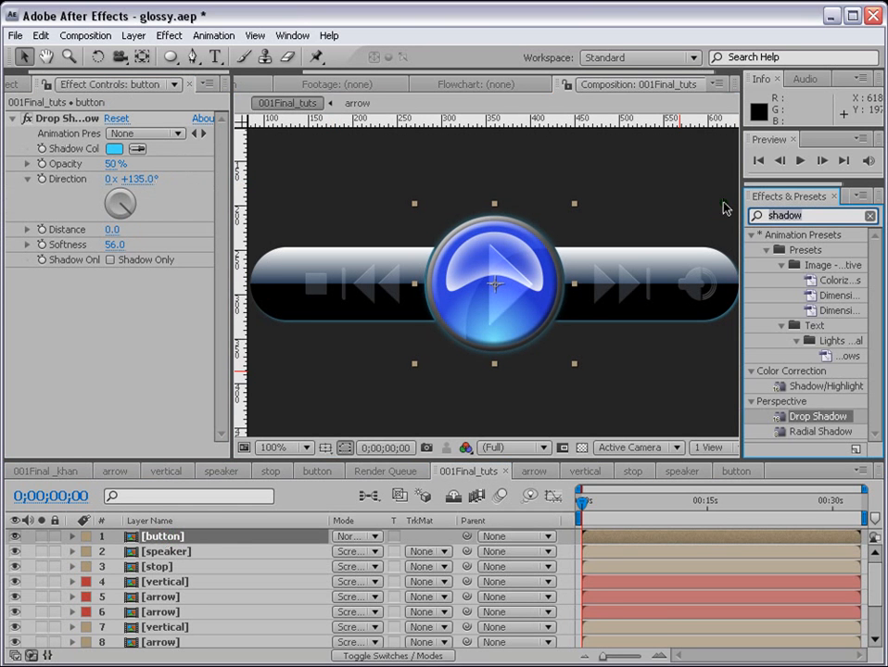
text(glow)
scroll(830, 404, down, 5)
drag(830, 404, 681, 536)
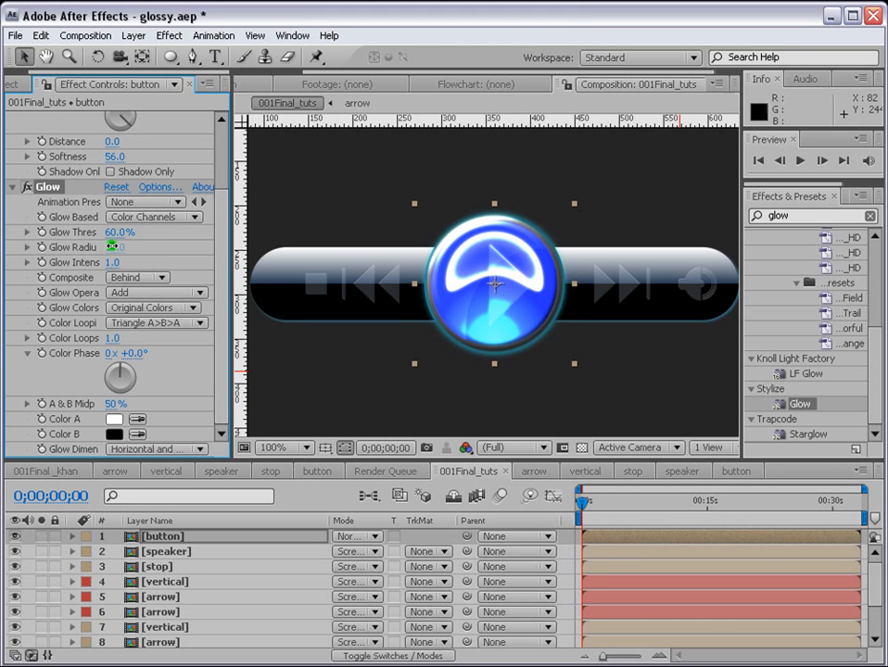
drag(150, 254, 226, 243)
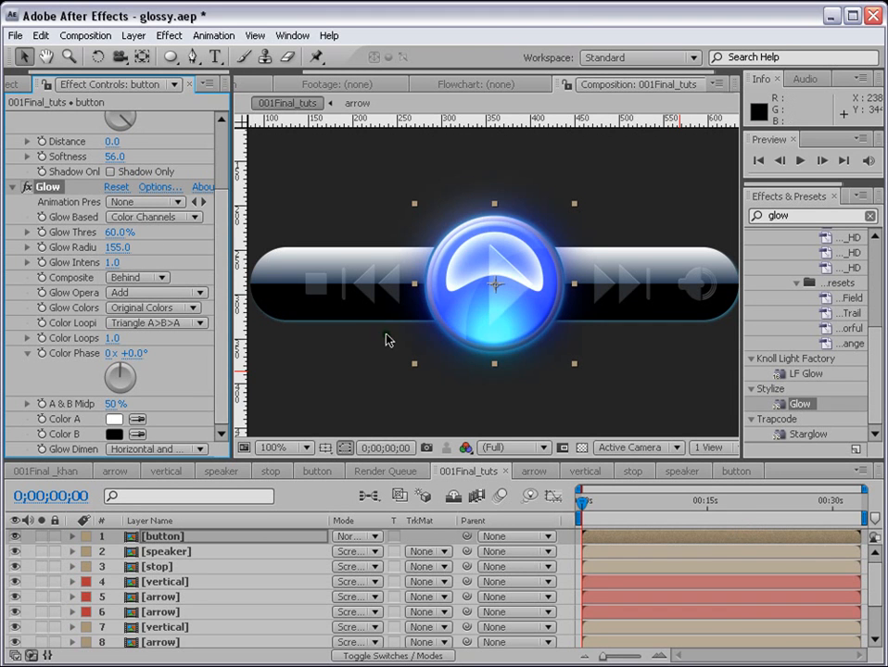
Step: Create a new dark gray solid layer in 001Final_tuts for the background
key(comma)
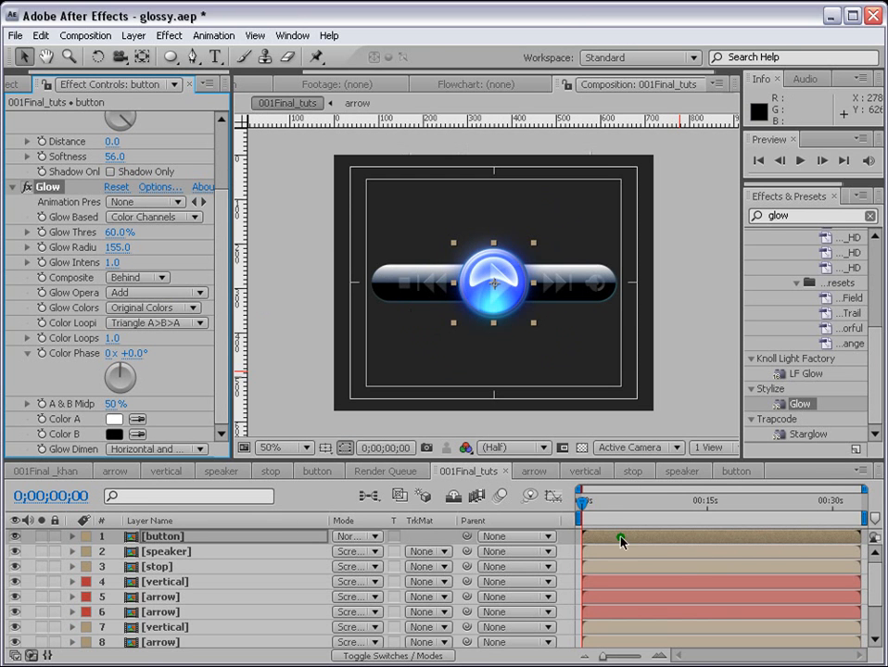
drag(863, 527, 874, 644)
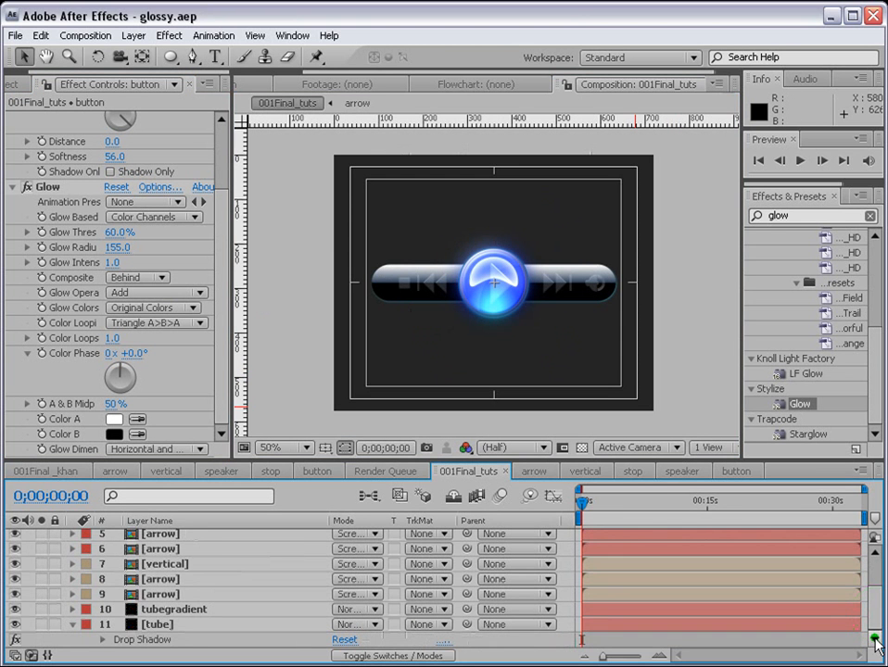
click(133, 35)
mouse_move(139, 54)
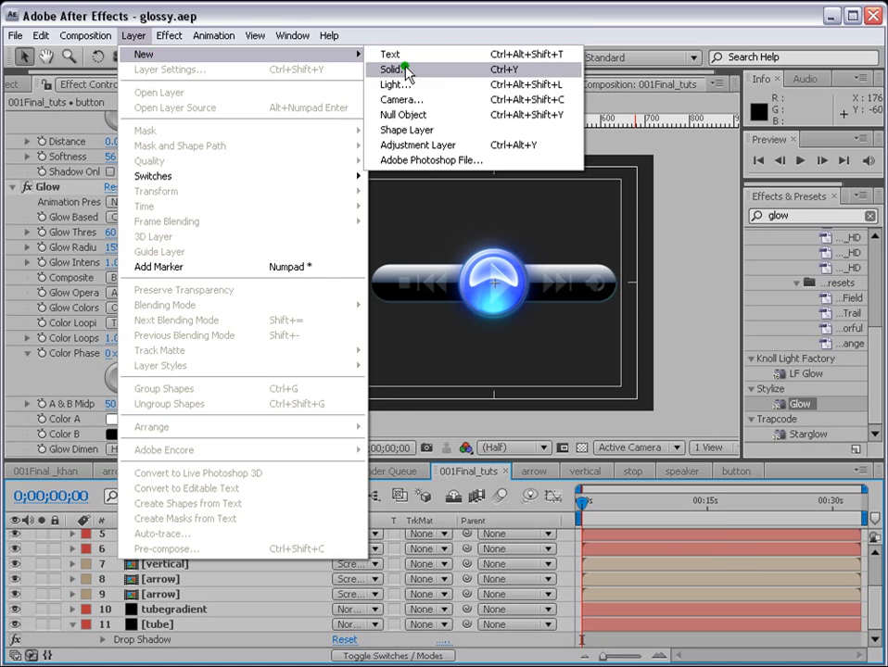
click(400, 68)
click(580, 503)
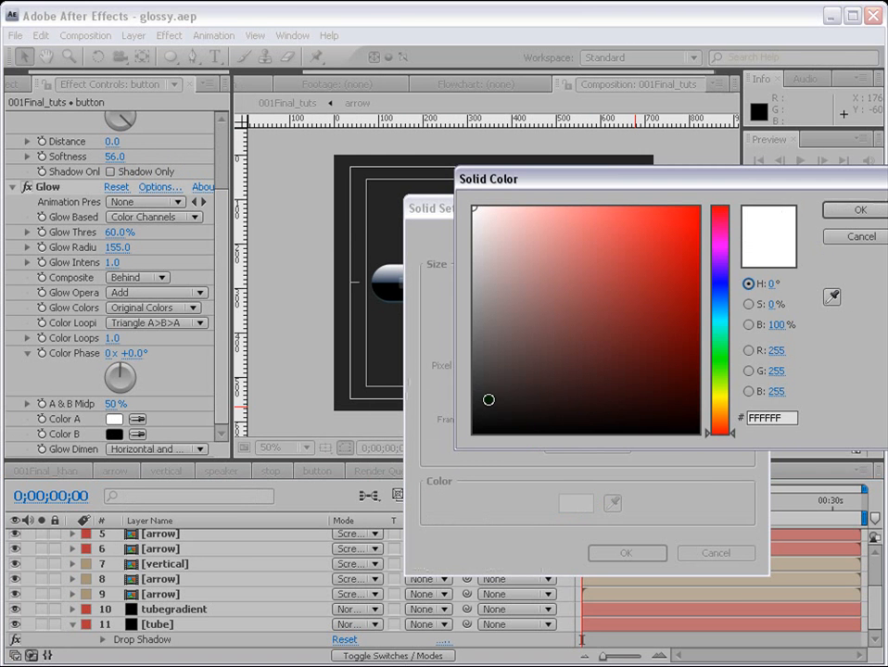
drag(488, 399, 488, 392)
click(859, 211)
click(636, 551)
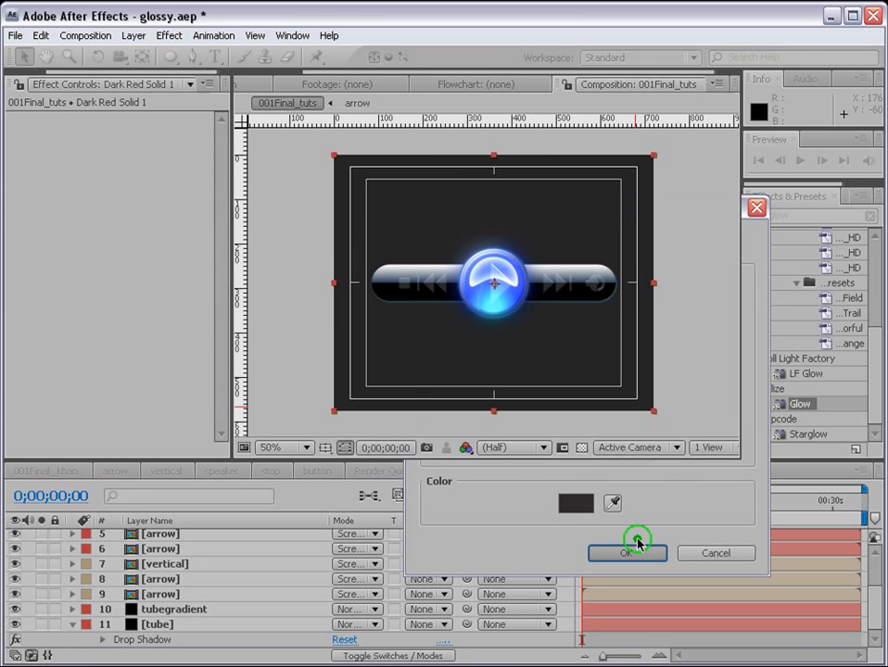
Step: Apply the Ramp effect to the new dark solid and move that layer beneath all the others
double_click(783, 215)
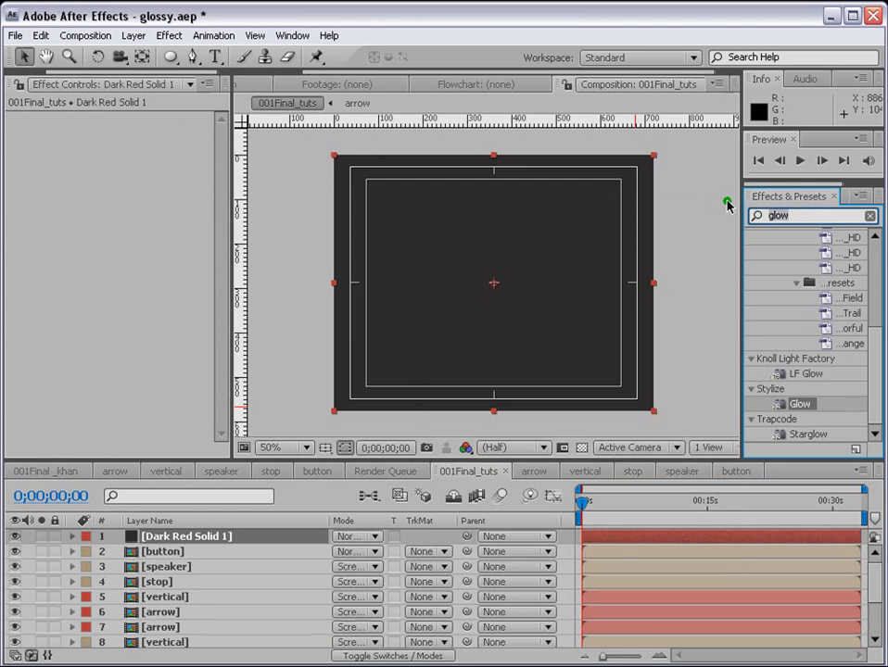
text(ramp)
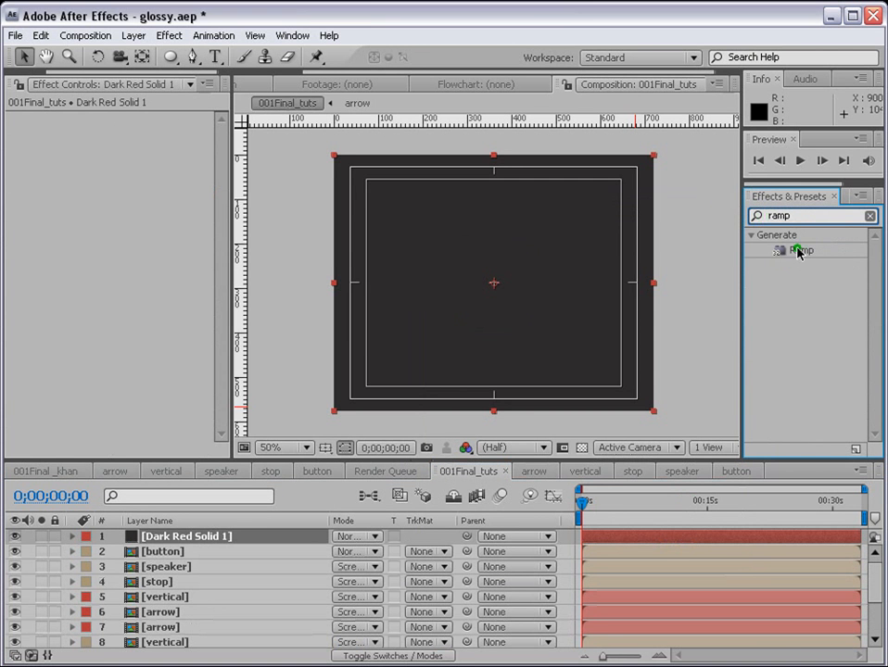
drag(799, 251, 681, 534)
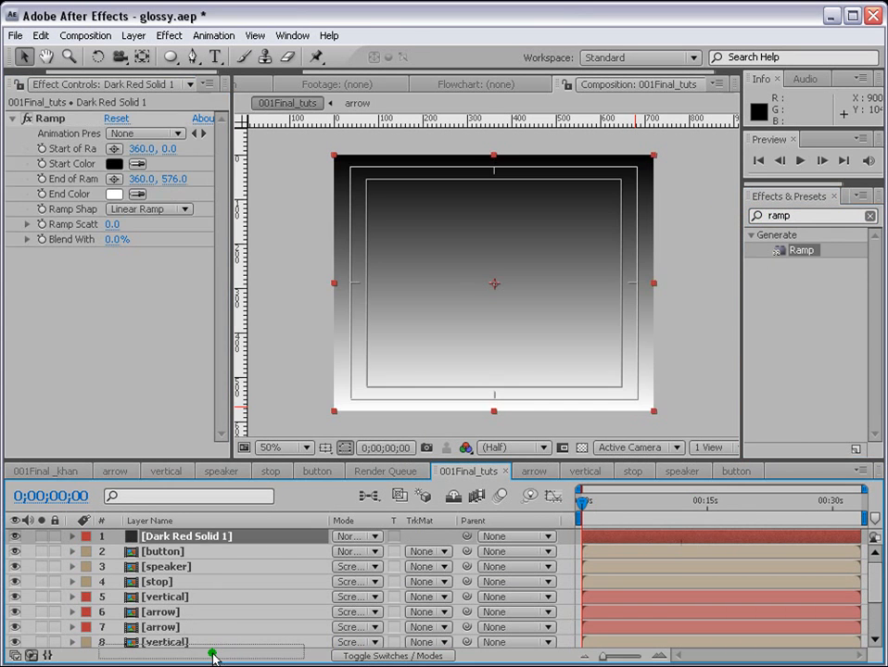
drag(212, 655, 210, 649)
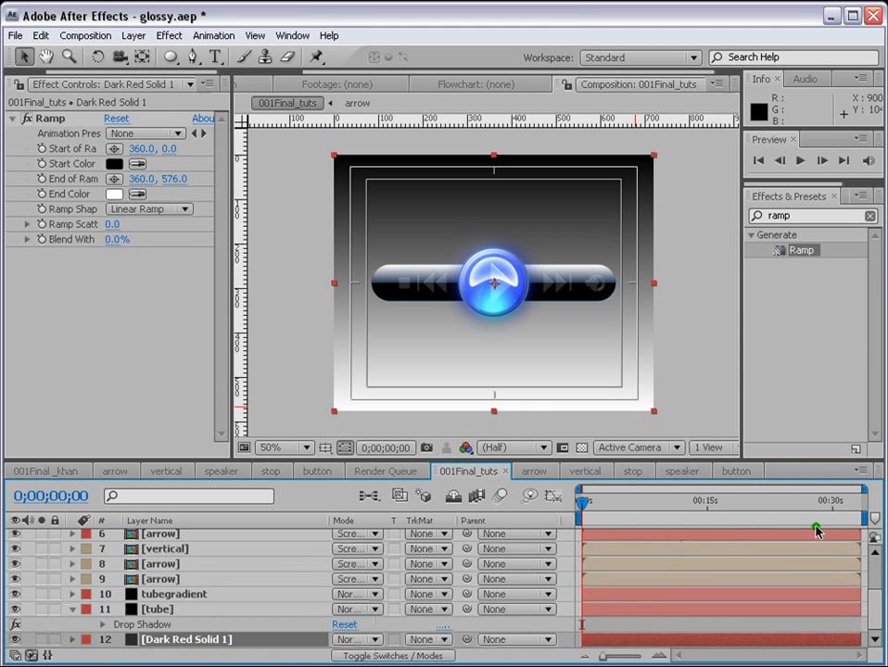
Step: Change the background's ramp shape to Radial Ramp and move its start point to about 364, 158, above the button
click(134, 208)
click(146, 225)
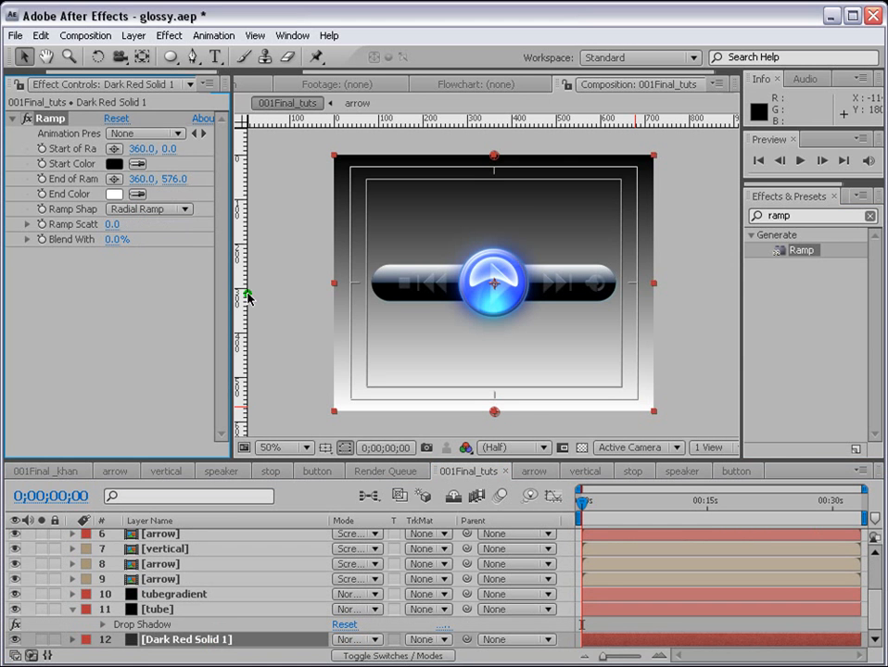
drag(495, 156, 498, 232)
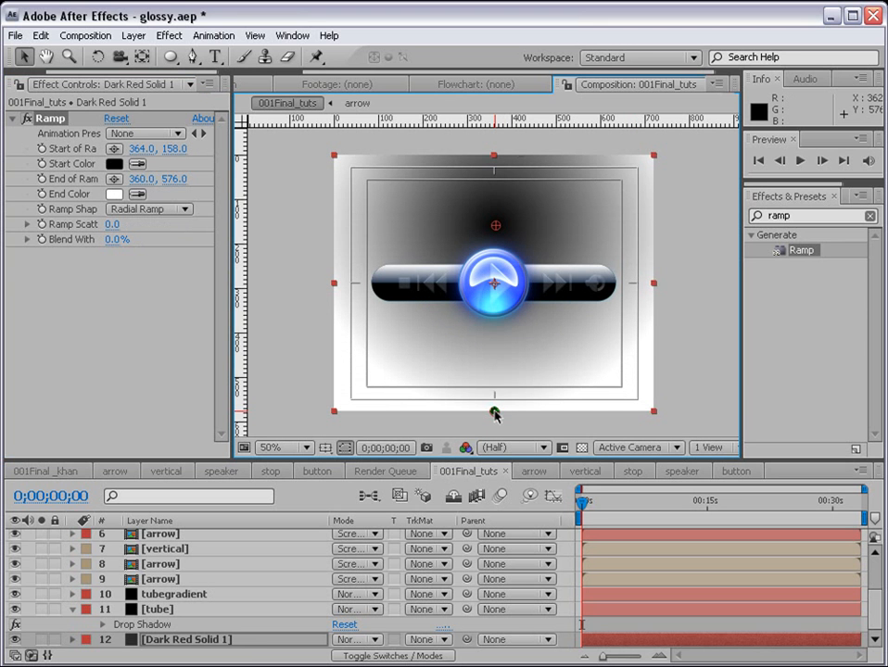
Step: Set the background ramp's end color to black (000000) and its start color to a dark blue-gray
click(115, 193)
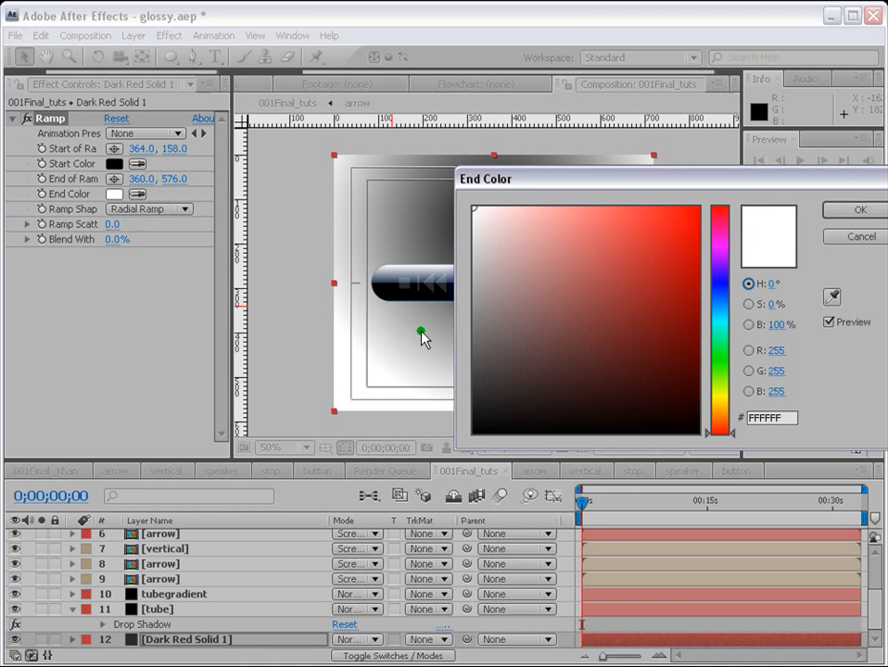
click(485, 368)
click(473, 430)
click(841, 225)
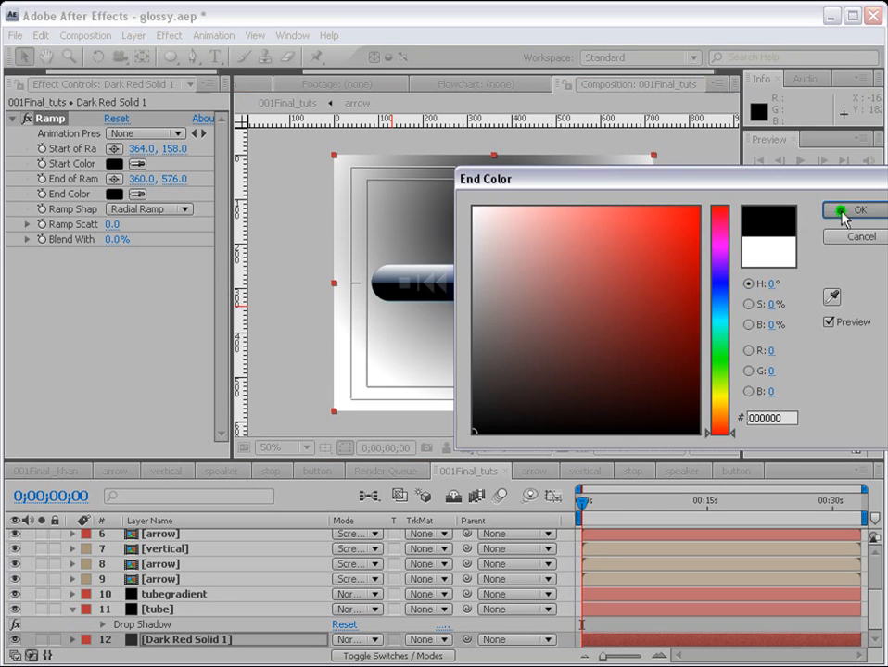
click(113, 166)
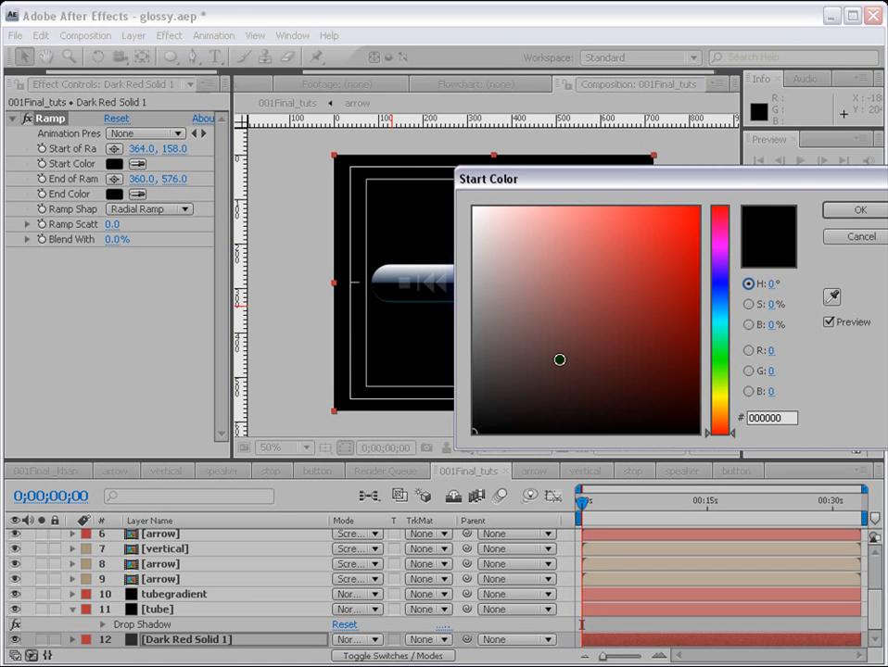
drag(721, 324, 721, 269)
click(586, 372)
click(548, 371)
key(Return)
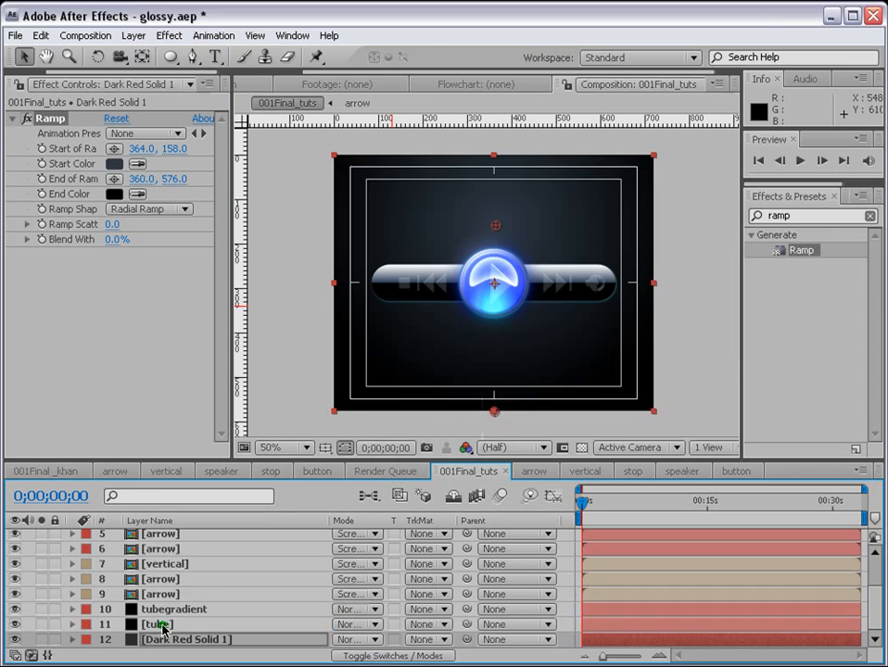
Step: Select every layer except the background solid and move the whole player down about 80 px
click(156, 625)
scroll(162, 611, up, 2)
key(ctrl+a)
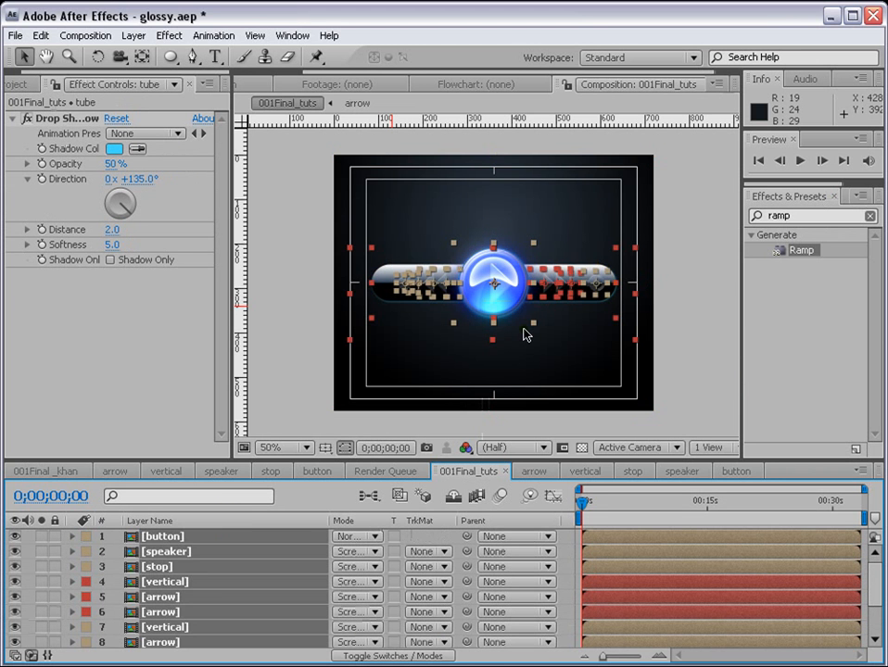
key(shift+Down)
key(shift+Down)
key(shift+Down)
key(shift+Down)
key(shift+Down)
key(shift+Down)
key(shift+Down)
key(shift+Down)
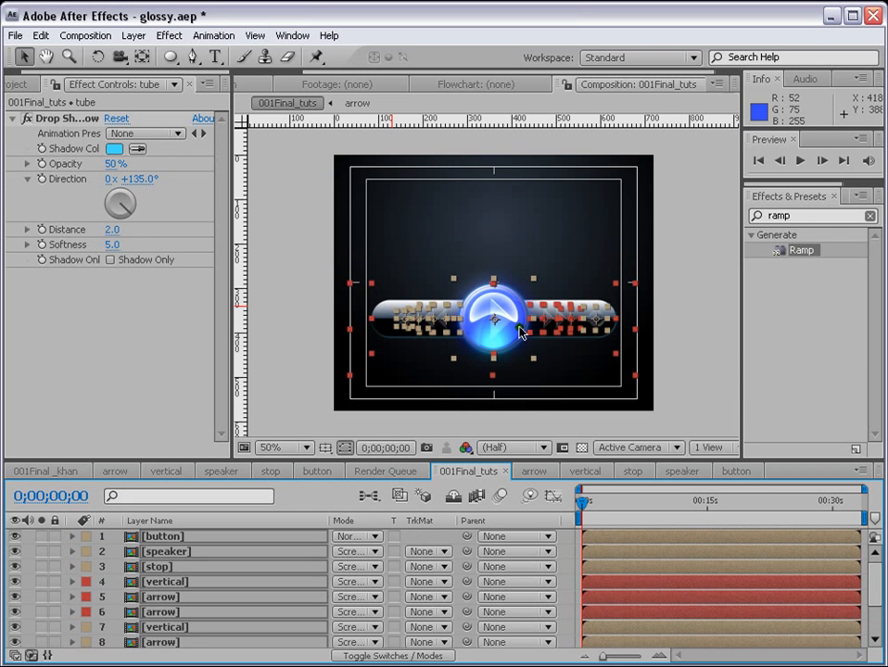
click(699, 349)
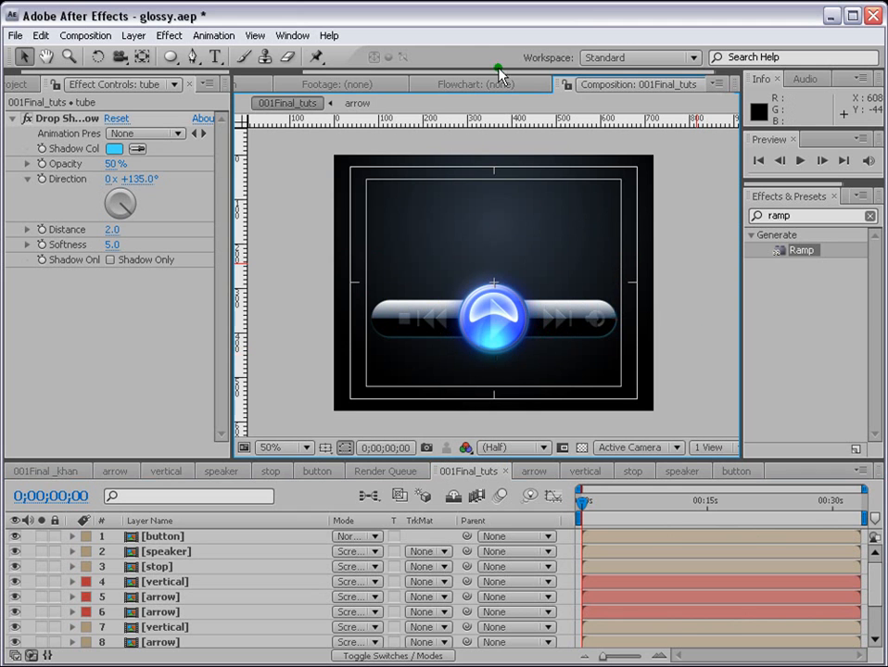
click(141, 57)
click(133, 35)
mouse_move(149, 54)
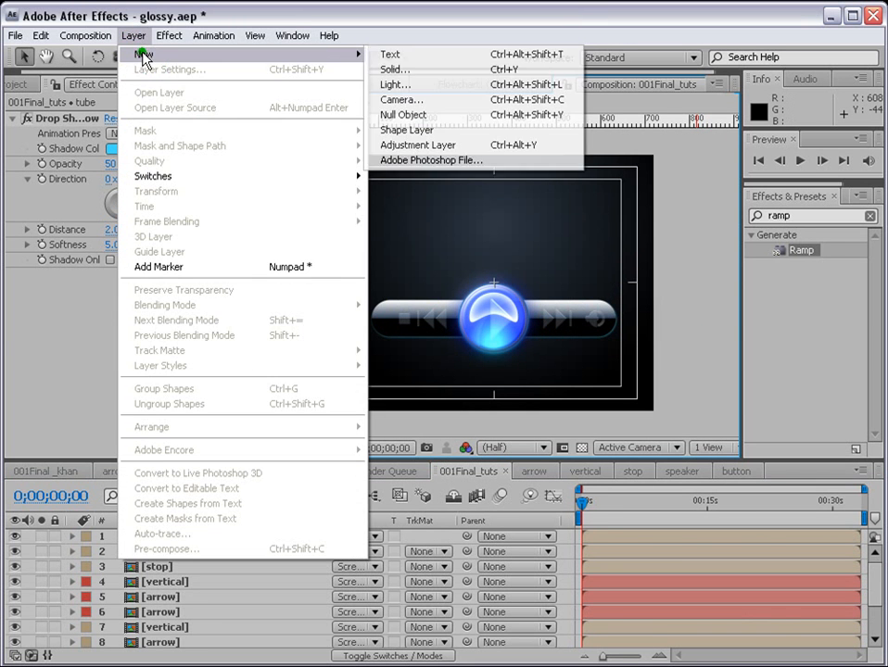
key(Up)
key(Return)
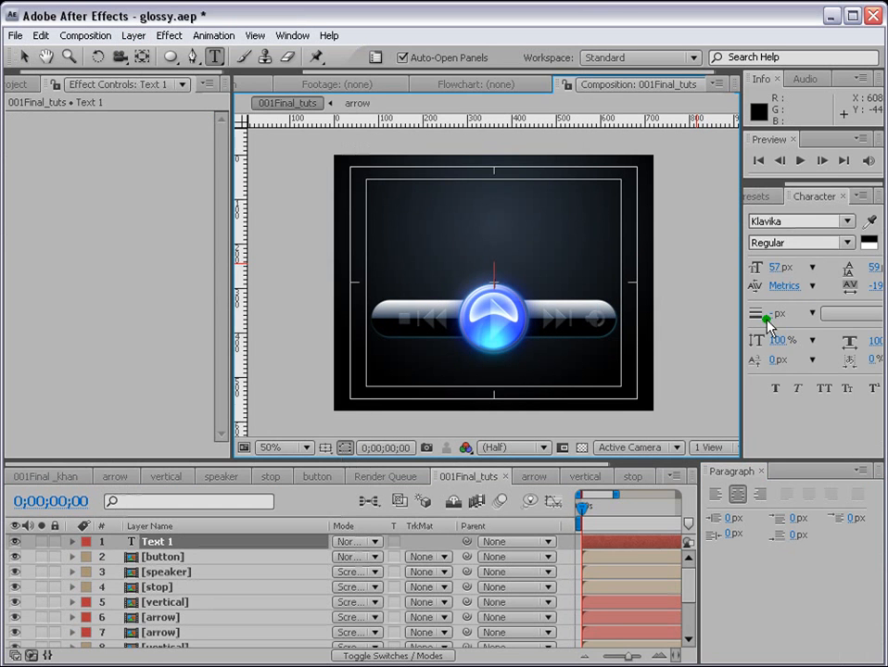
text(www.maxafter.com)
click(24, 58)
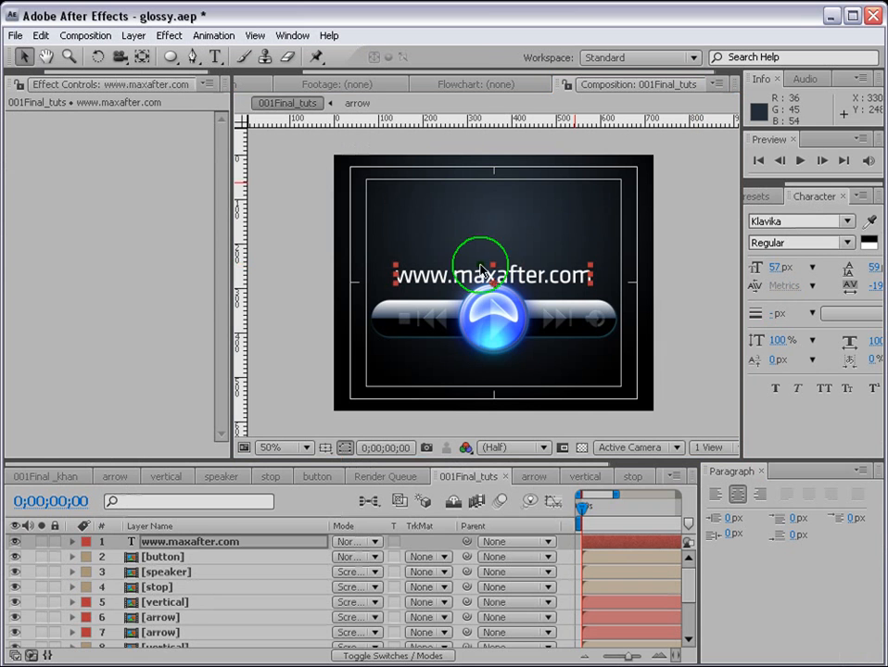
drag(521, 280, 526, 245)
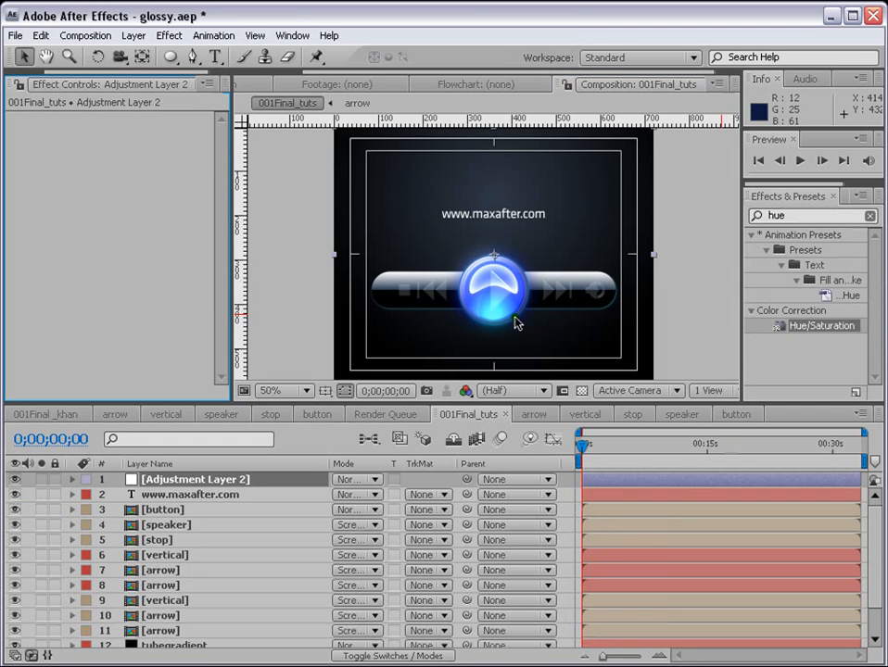
scroll(519, 317, up, 2)
scroll(625, 268, down, 2)
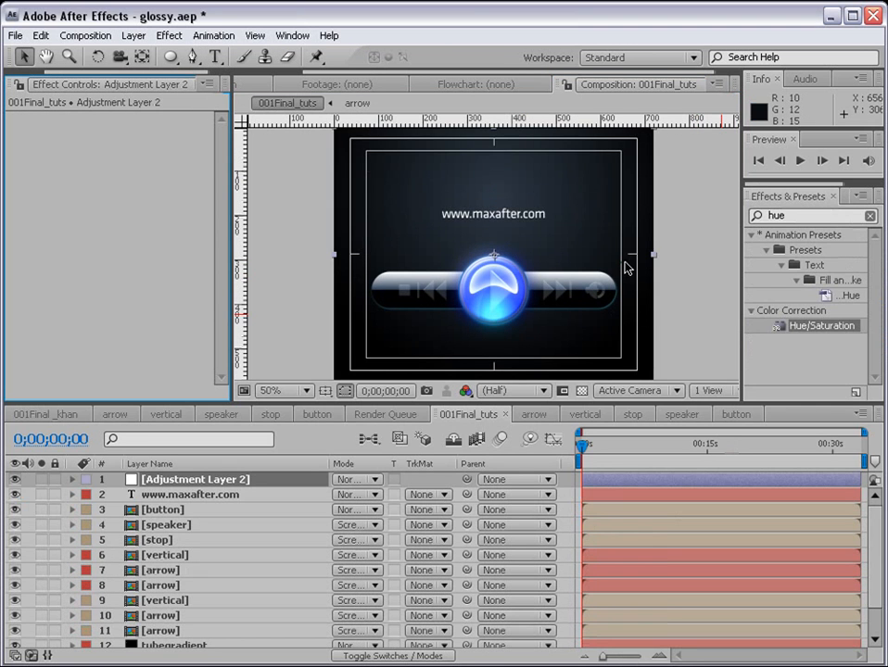